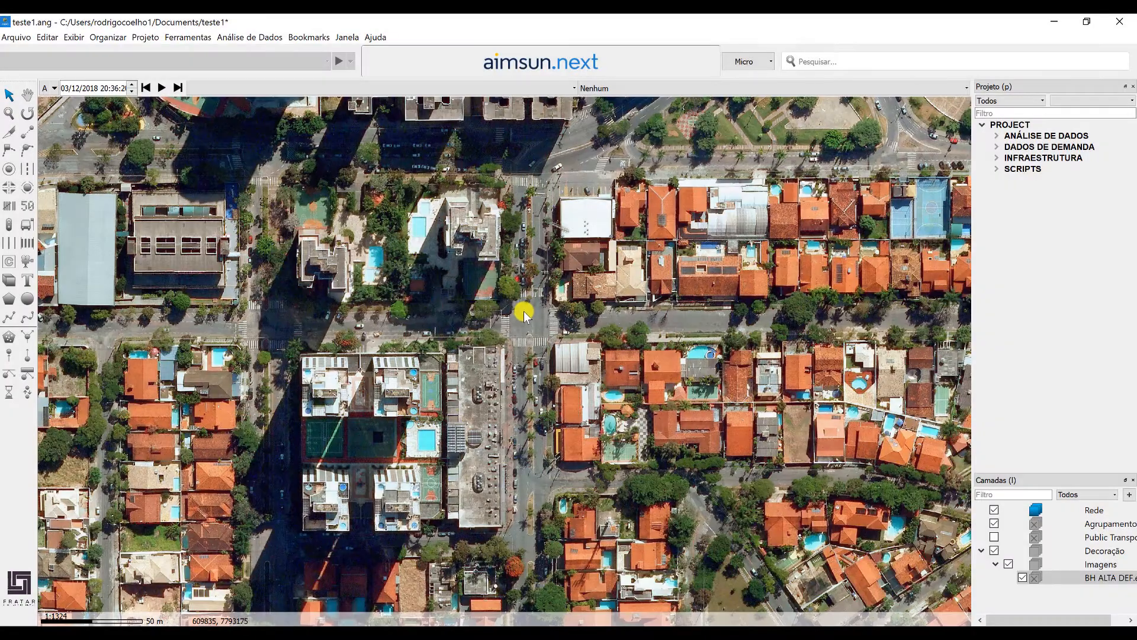
Draw a two-lane eastbound road section along the street west of the central intersection, ending at the crosswalk.
{"action": "scroll", "coordinate": [503, 302], "scroll_direction": "up", "scroll_amount": 5}
{"action": "left_click_drag", "start_coordinate": [480, 297], "coordinate": [514, 327]}
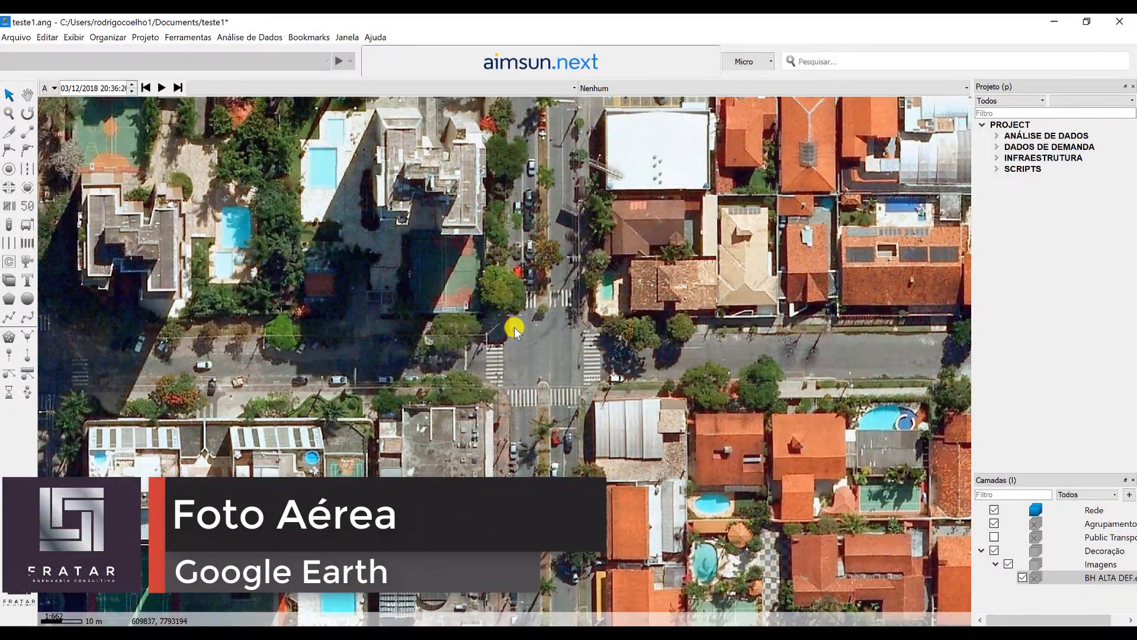
{"action": "left_click", "coordinate": [251, 374]}
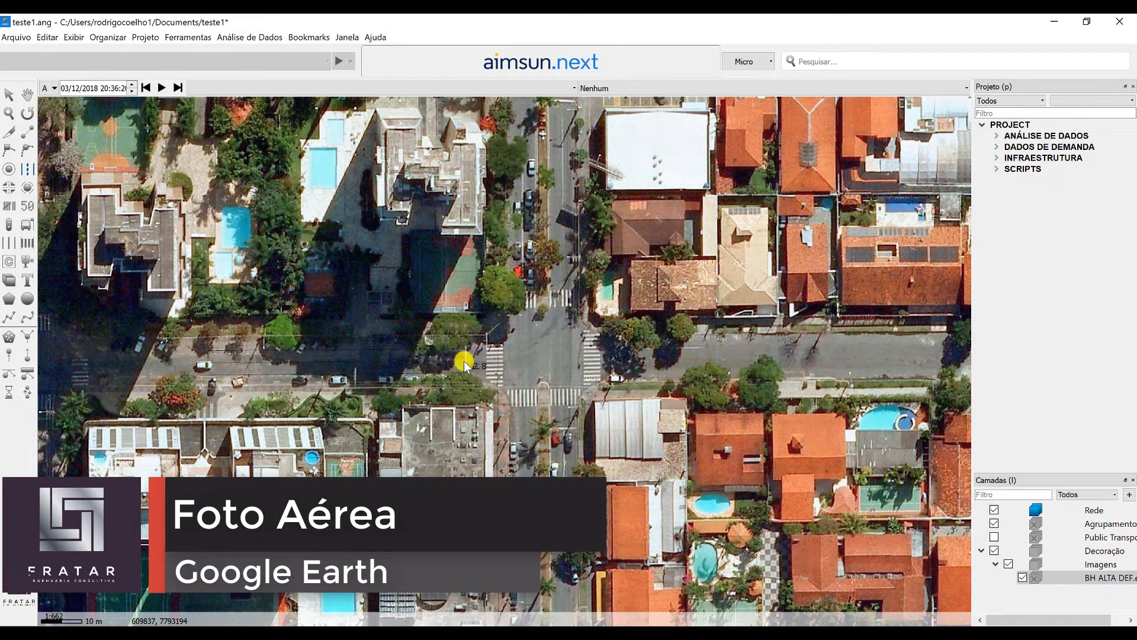
{"action": "double_click", "coordinate": [494, 362]}
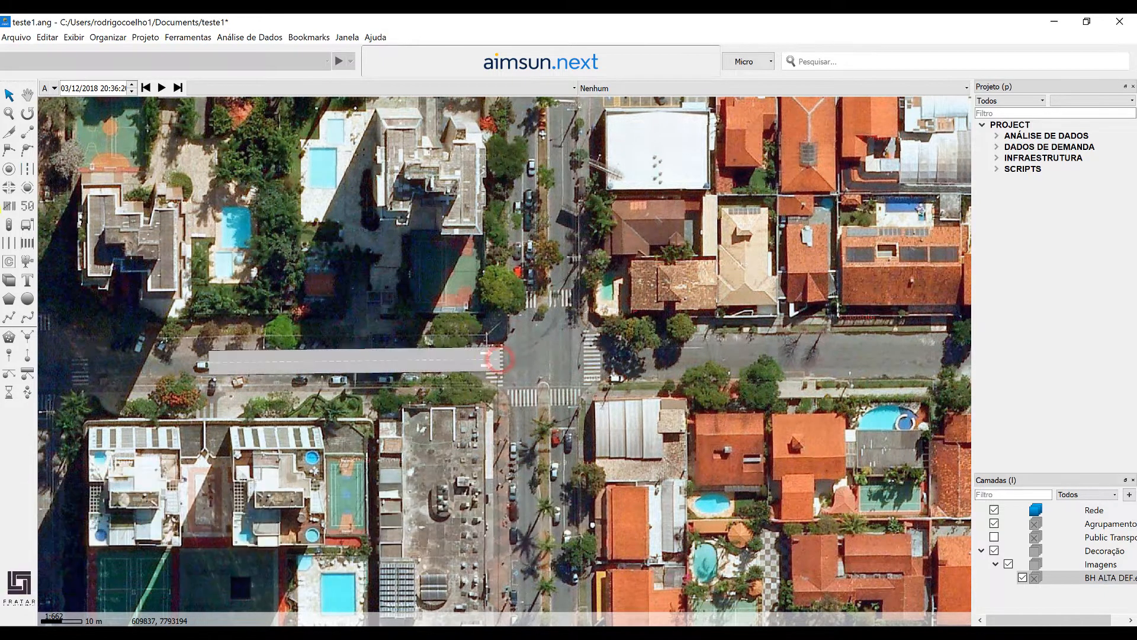
Draw a two-lane eastbound road section along the street east of the intersection.
{"action": "left_click", "coordinate": [32, 167]}
{"action": "left_click", "coordinate": [616, 360]}
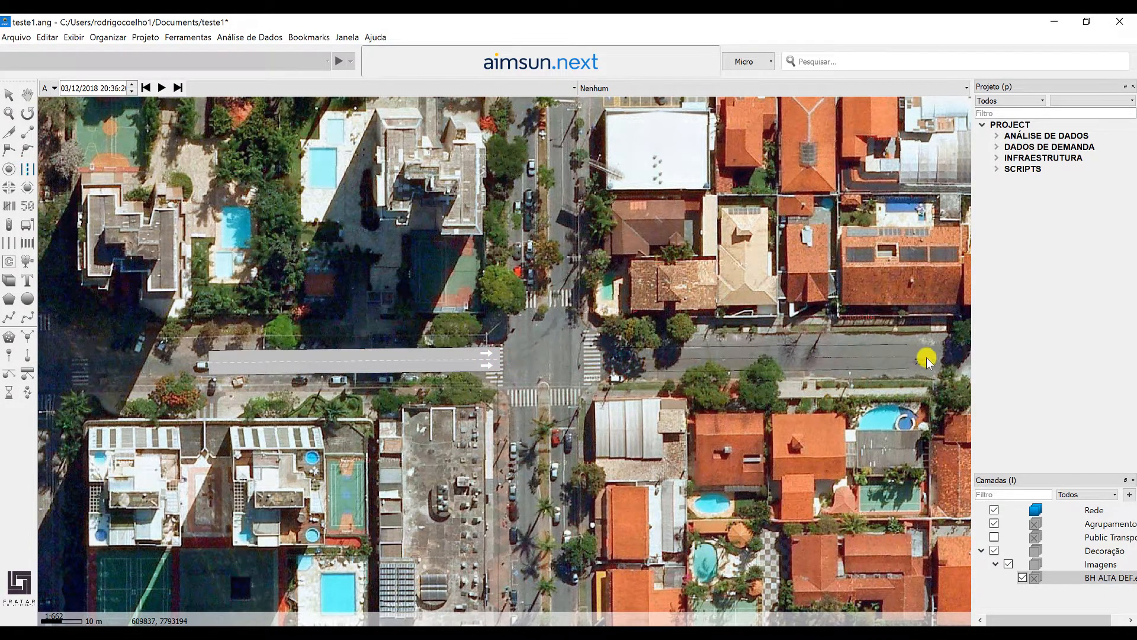
{"action": "double_click", "coordinate": [934, 358]}
Draw two-lane southbound and northbound sections on either side of the median north of the intersection.
{"action": "left_click", "coordinate": [28, 172]}
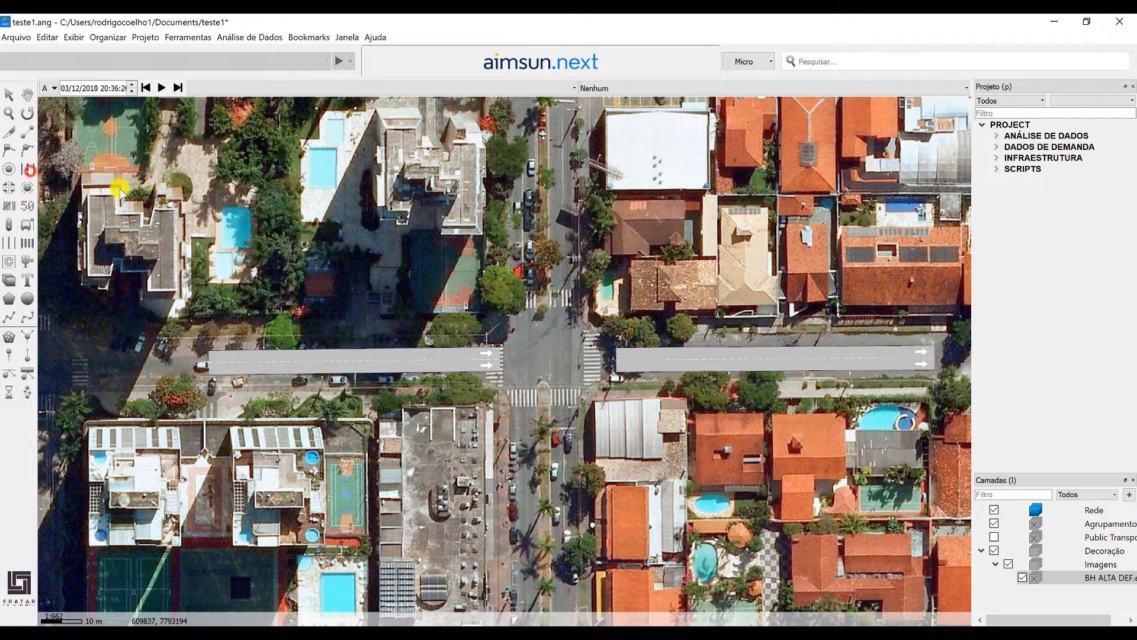
{"action": "left_click", "coordinate": [524, 113]}
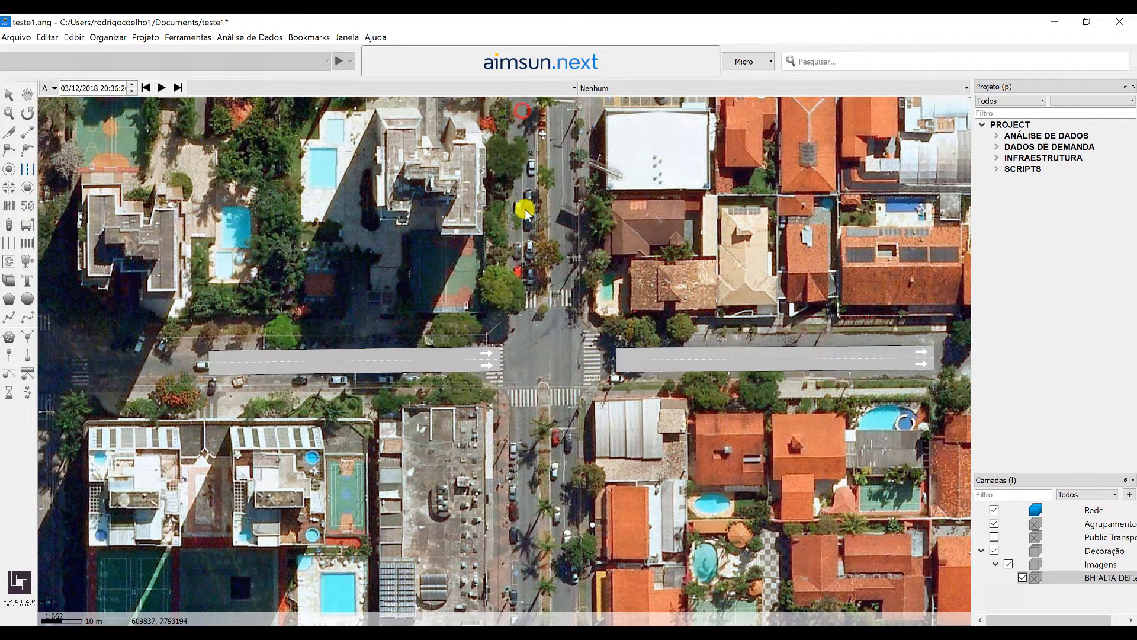
{"action": "double_click", "coordinate": [525, 305]}
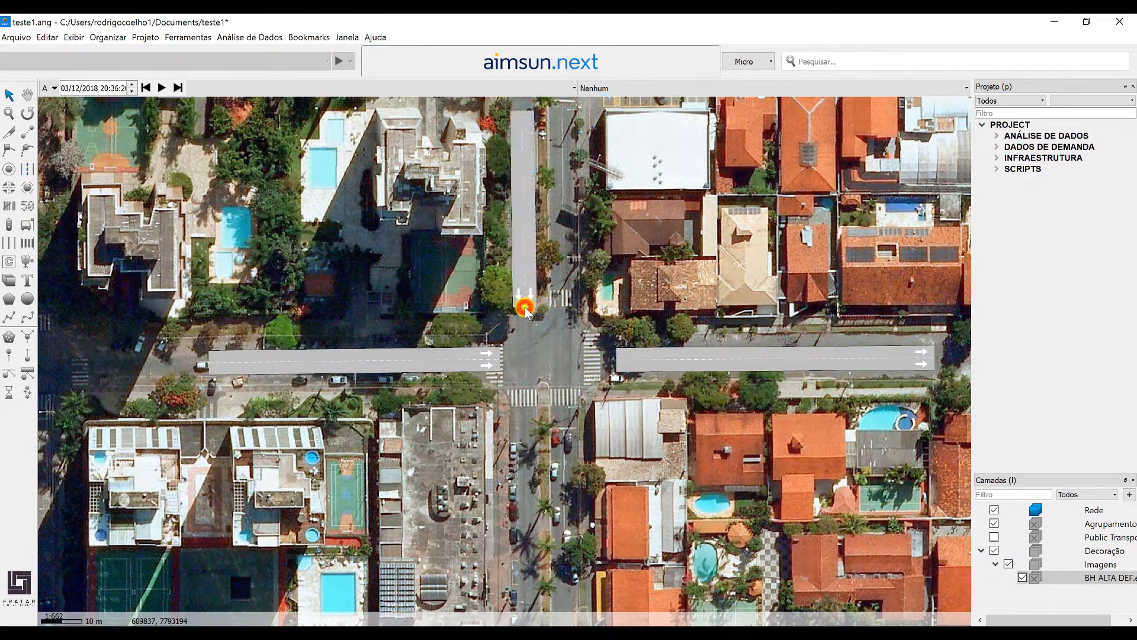
{"action": "left_click", "coordinate": [563, 305]}
{"action": "double_click", "coordinate": [562, 113]}
Draw two-lane southbound and northbound sections on either side of the median south of the intersection.
{"action": "left_click", "coordinate": [27, 169]}
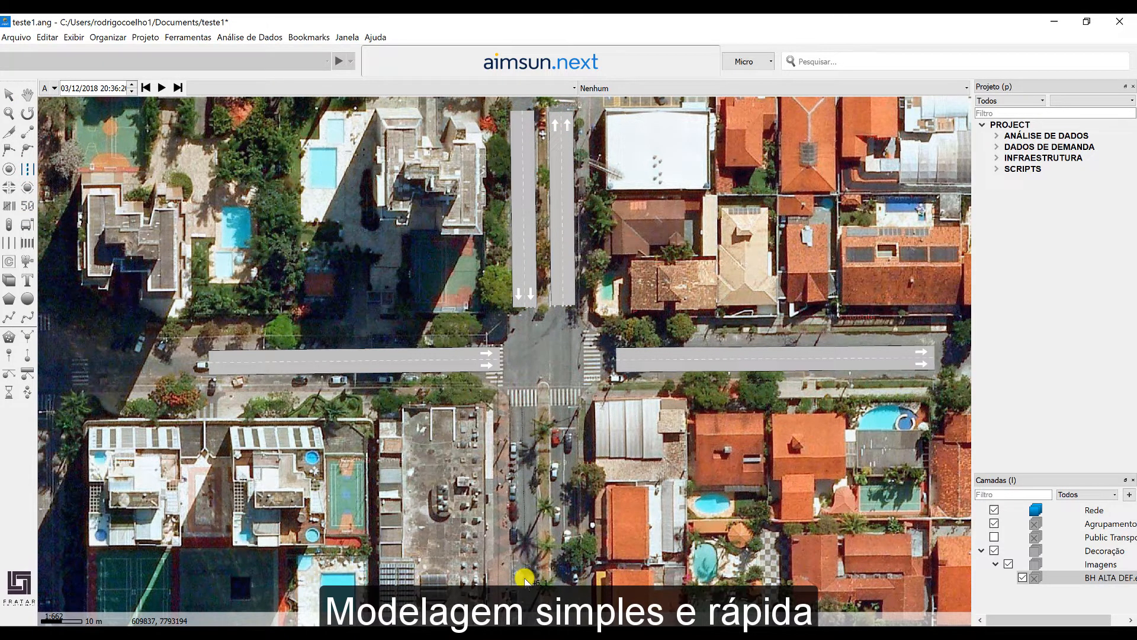
{"action": "double_click", "coordinate": [524, 574]}
{"action": "left_click", "coordinate": [27, 169]}
{"action": "left_click", "coordinate": [564, 580]}
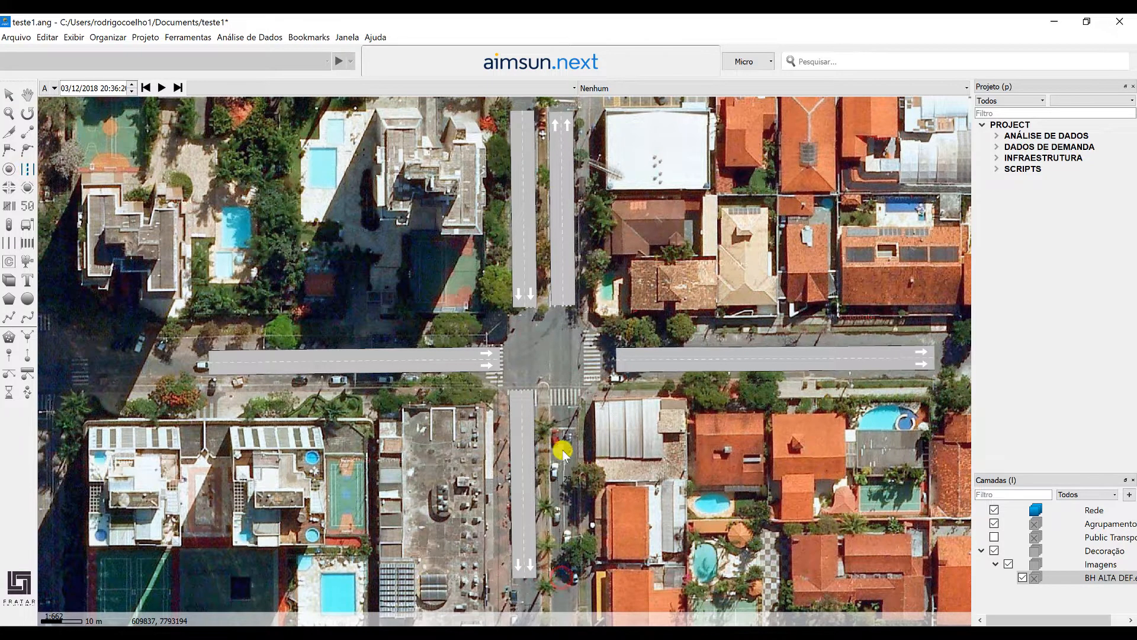
{"action": "double_click", "coordinate": [562, 393]}
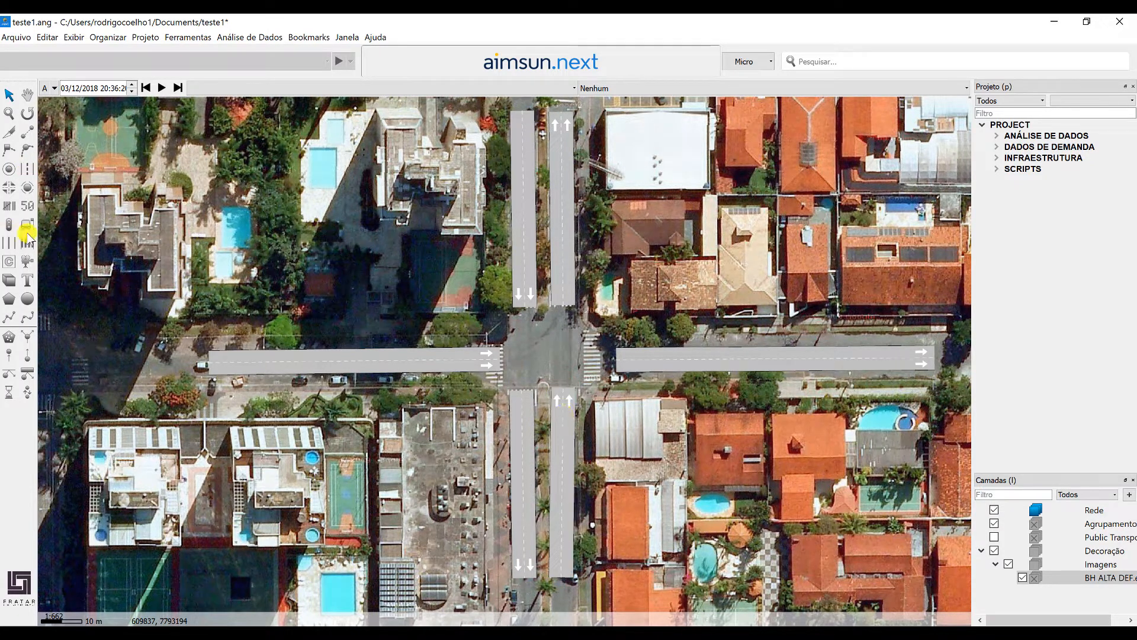
Shift the west street's eastbound section slightly south and draw a parallel one-lane westbound section above it.
{"action": "left_click", "coordinate": [10, 208]}
{"action": "left_click", "coordinate": [453, 363]}
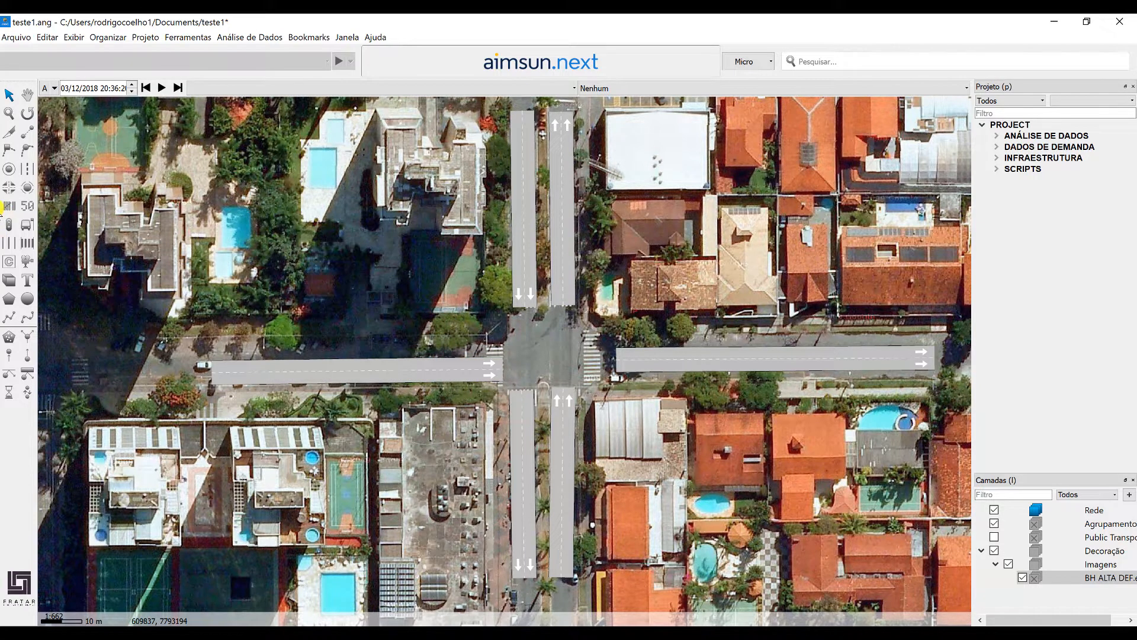
{"action": "left_click", "coordinate": [29, 170]}
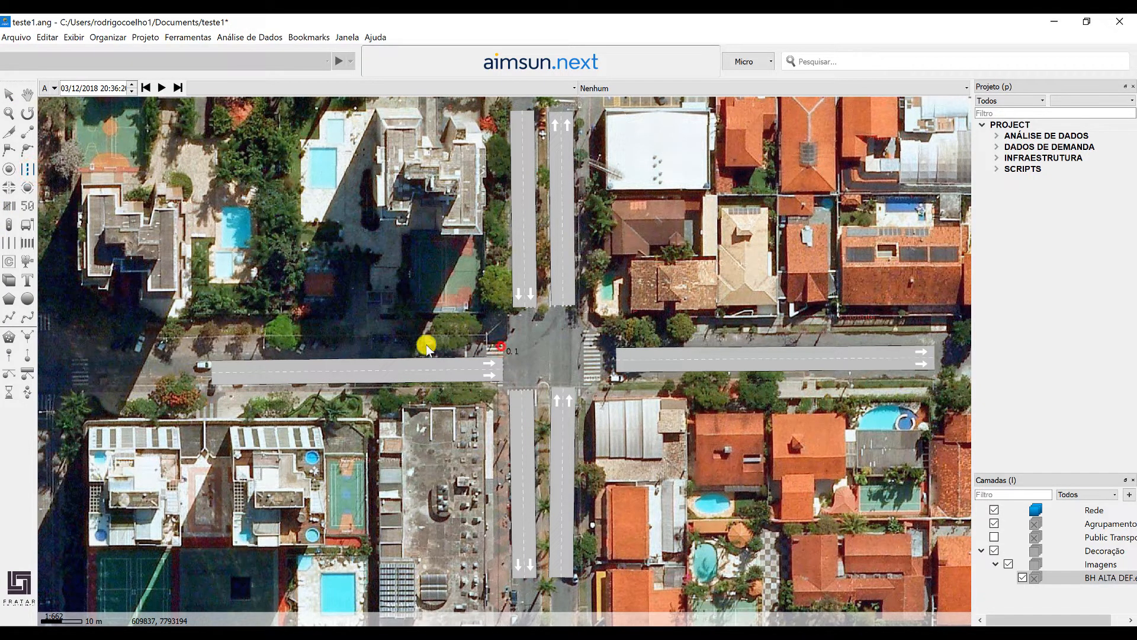
{"action": "left_click", "coordinate": [208, 353]}
Extend and shift the east street's section to meet the intersection on the street's south side, and create its opposite direction.
{"action": "left_click", "coordinate": [627, 363]}
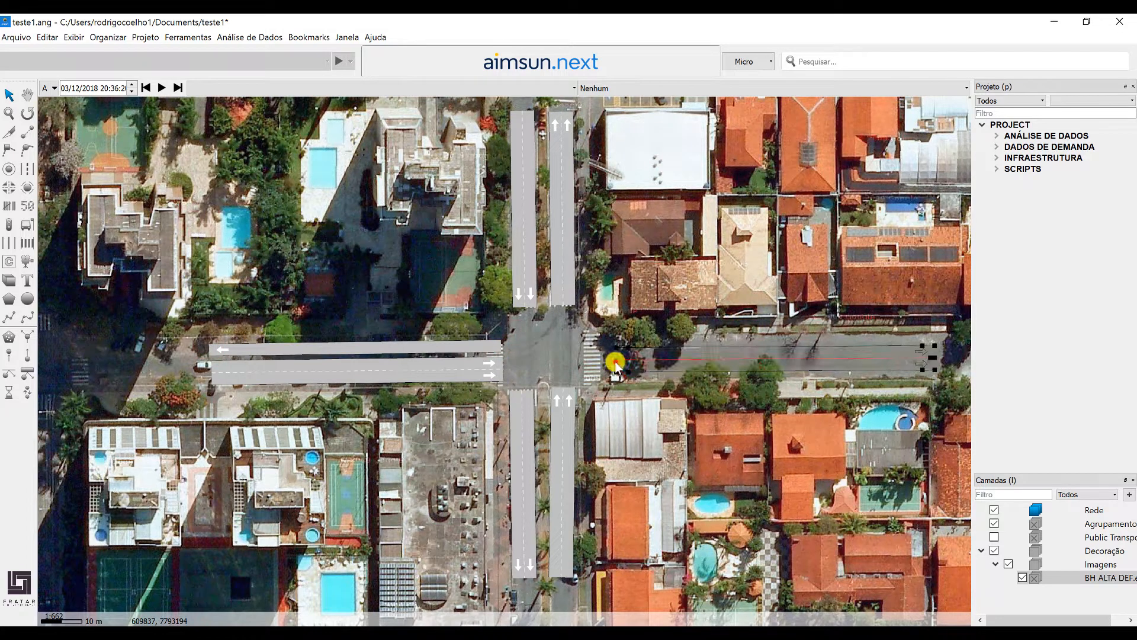
{"action": "left_click", "coordinate": [593, 324]}
{"action": "left_click_drag", "start_coordinate": [688, 360], "coordinate": [688, 368]}
{"action": "left_click", "coordinate": [647, 310]}
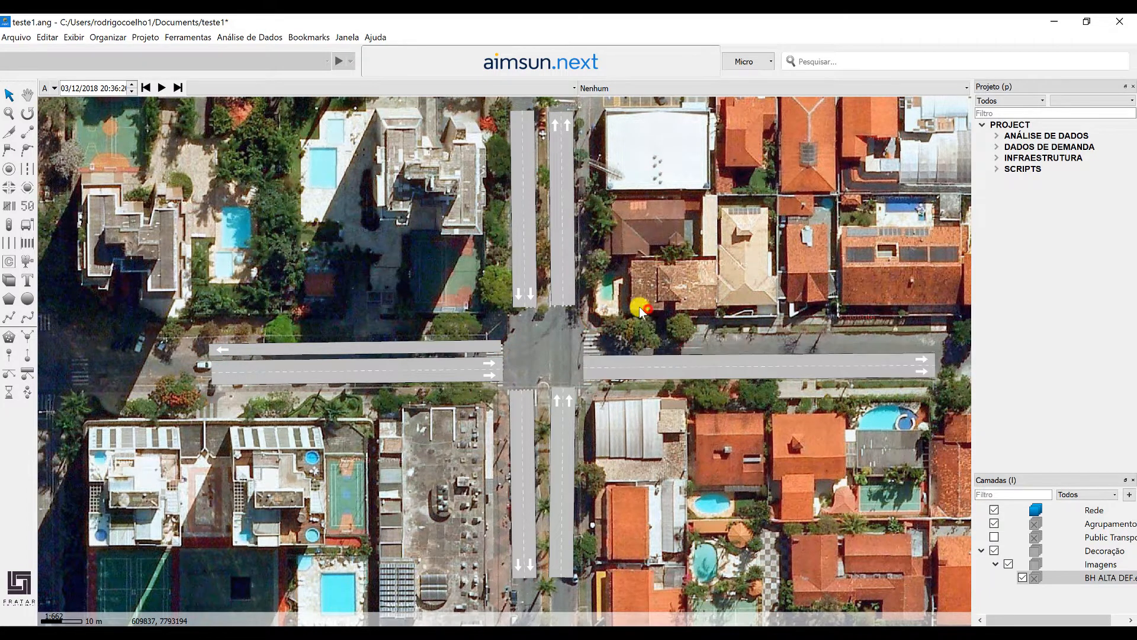
{"action": "right_click", "coordinate": [666, 369]}
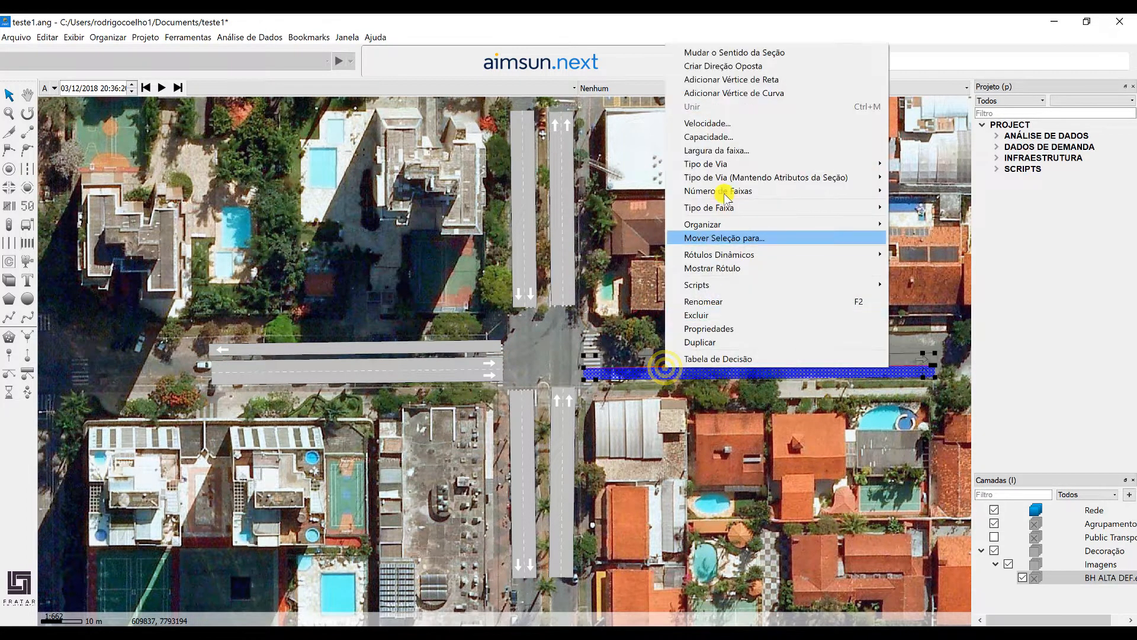
{"action": "left_click", "coordinate": [754, 69]}
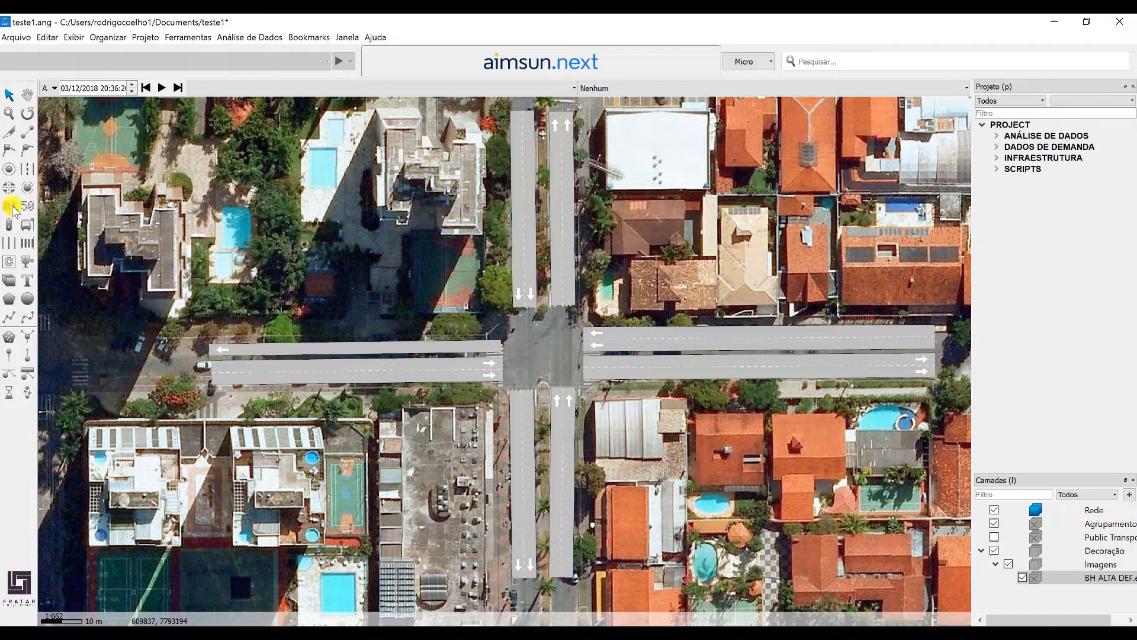
Add pedestrian crossings at the intersection ends of both east sections and both south sections.
{"action": "left_click", "coordinate": [26, 244]}
{"action": "left_click", "coordinate": [590, 337]}
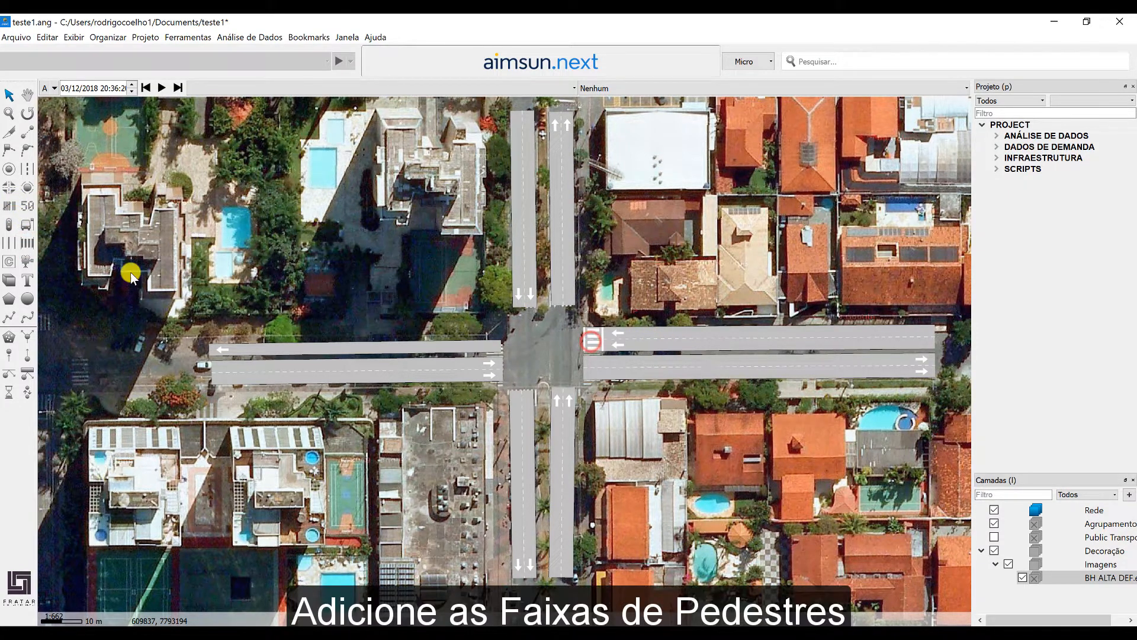
{"action": "left_click", "coordinate": [26, 244]}
{"action": "left_click", "coordinate": [591, 368]}
{"action": "left_click", "coordinate": [563, 396]}
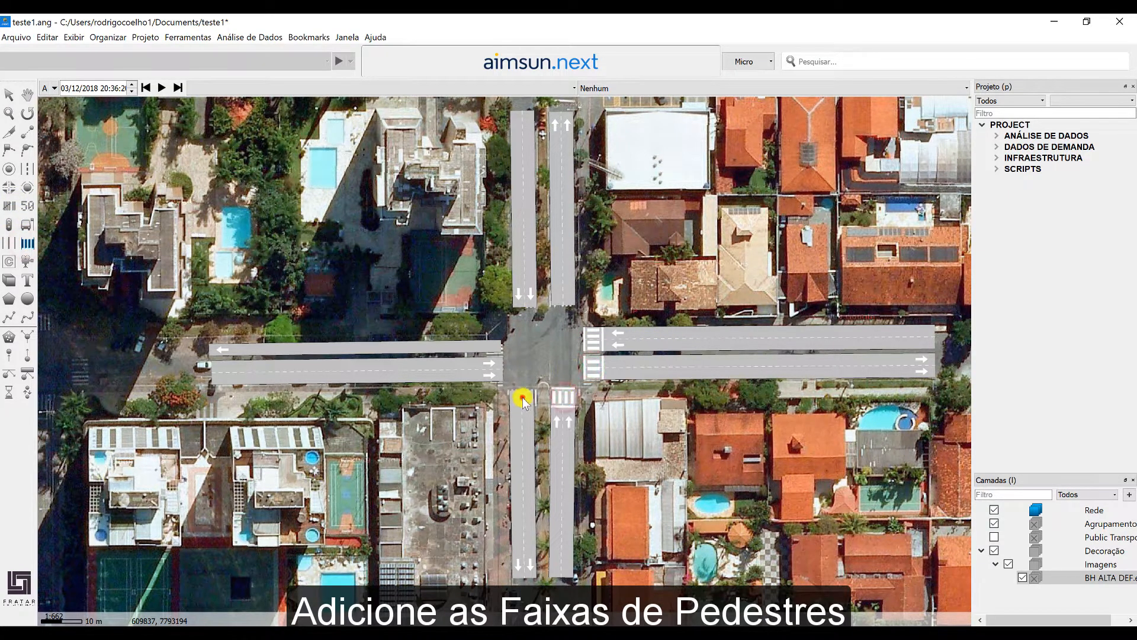
{"action": "left_click", "coordinate": [521, 399]}
Add pedestrian crossings at the intersection ends of both west sections and both north sections.
{"action": "left_click", "coordinate": [494, 368]}
{"action": "left_click", "coordinate": [497, 345]}
{"action": "left_click", "coordinate": [521, 297]}
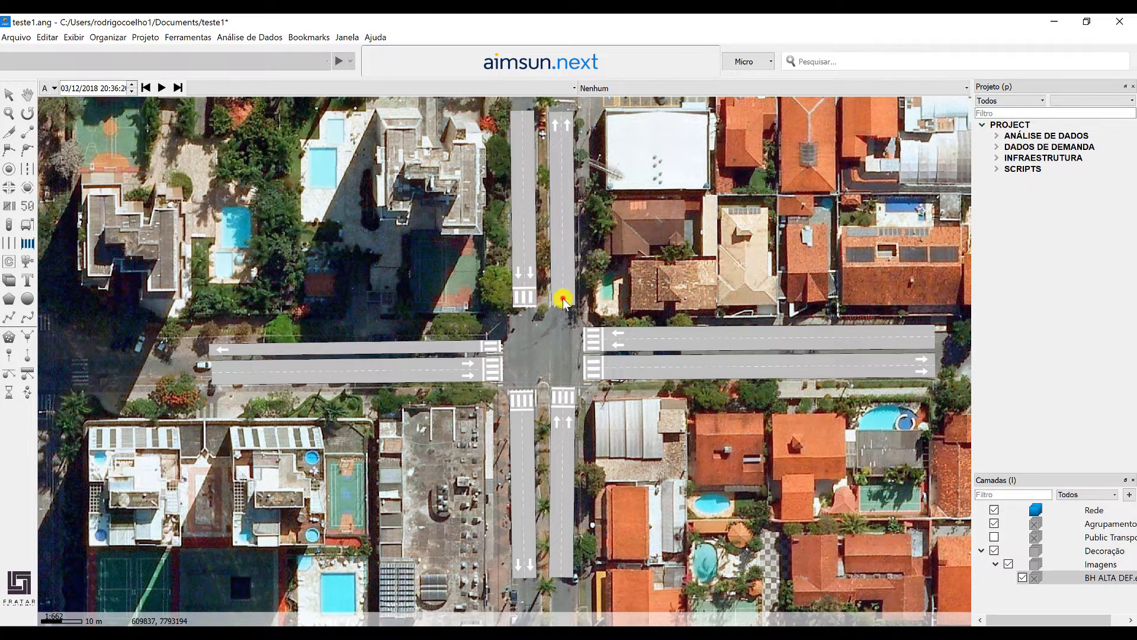
{"action": "left_click", "coordinate": [562, 296]}
{"action": "left_click", "coordinate": [9, 95]}
{"action": "left_click", "coordinate": [562, 293]}
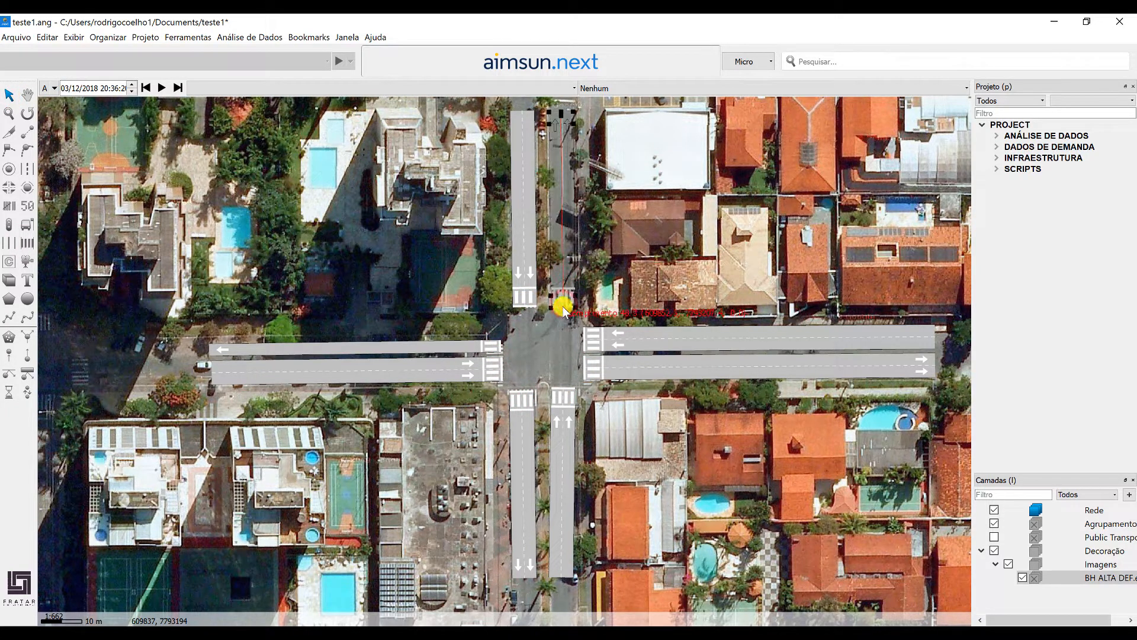
{"action": "left_click", "coordinate": [560, 430]}
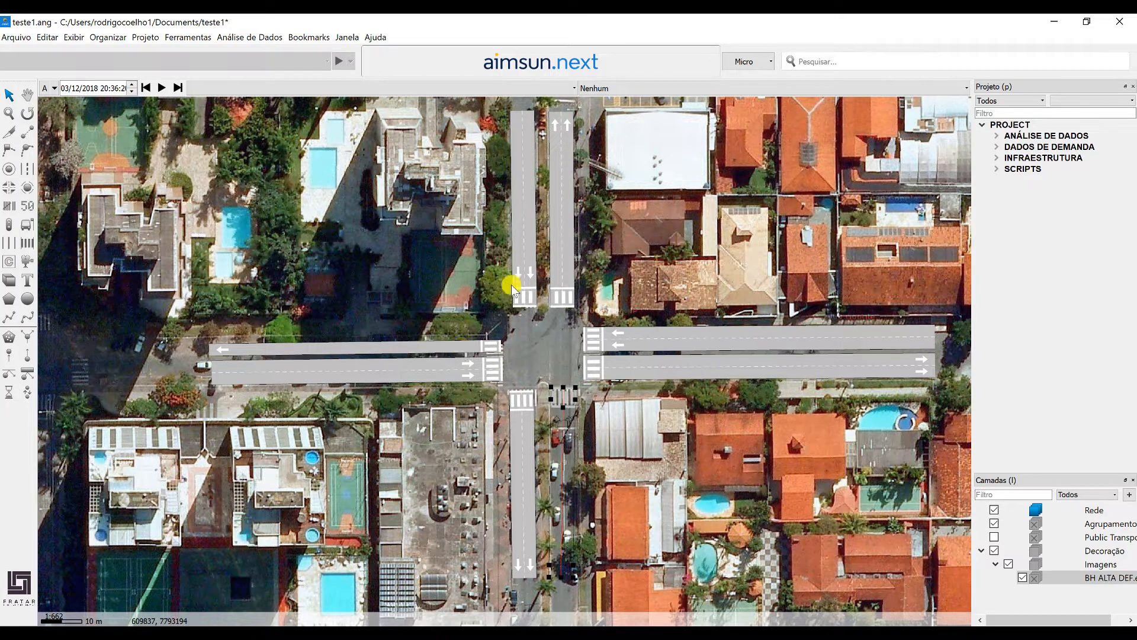
{"action": "left_click", "coordinate": [535, 330]}
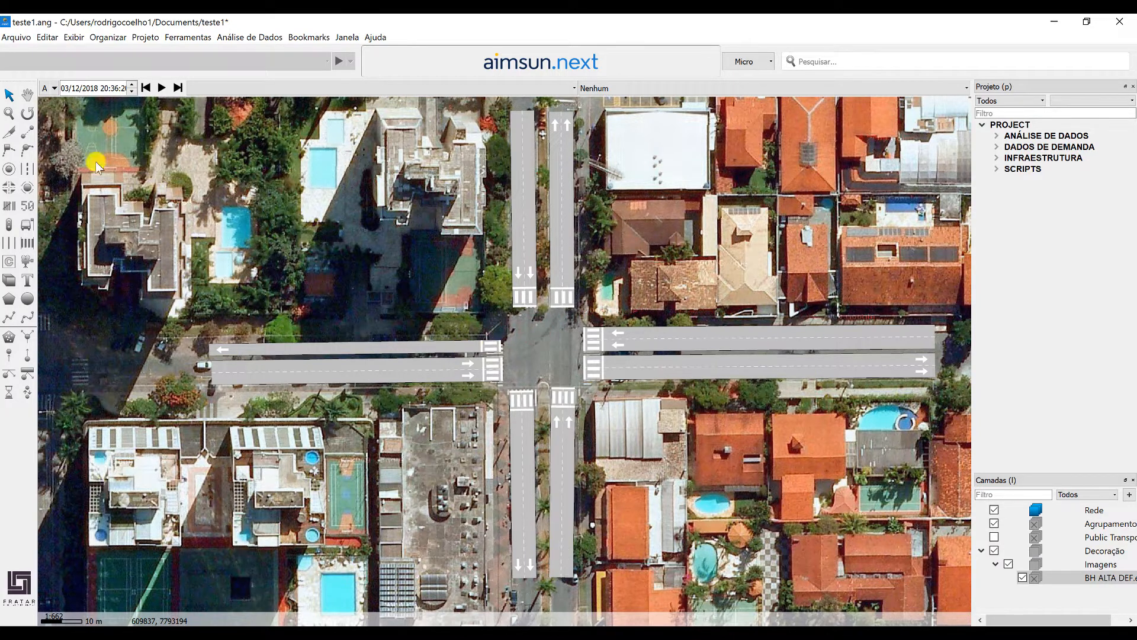
Create the intersection node by connecting the southbound approach from the north to the south, west and east exits.
{"action": "left_click", "coordinate": [26, 137]}
{"action": "left_click", "coordinate": [527, 301]}
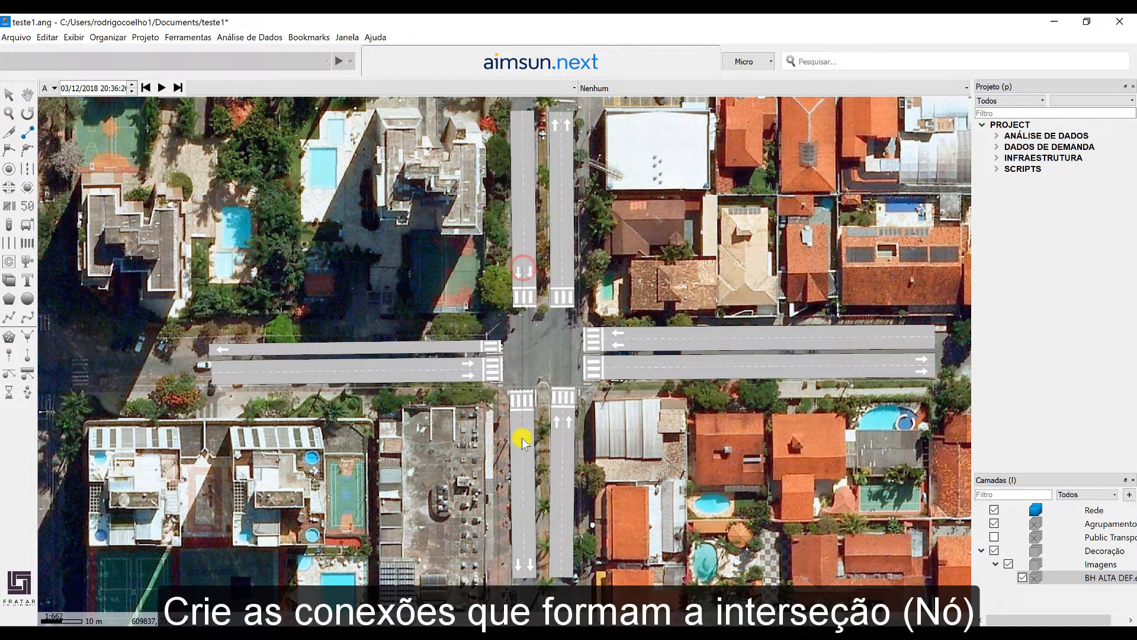
{"action": "left_click", "coordinate": [522, 437]}
{"action": "left_click", "coordinate": [27, 137]}
{"action": "left_click", "coordinate": [516, 268]}
{"action": "left_click", "coordinate": [472, 350]}
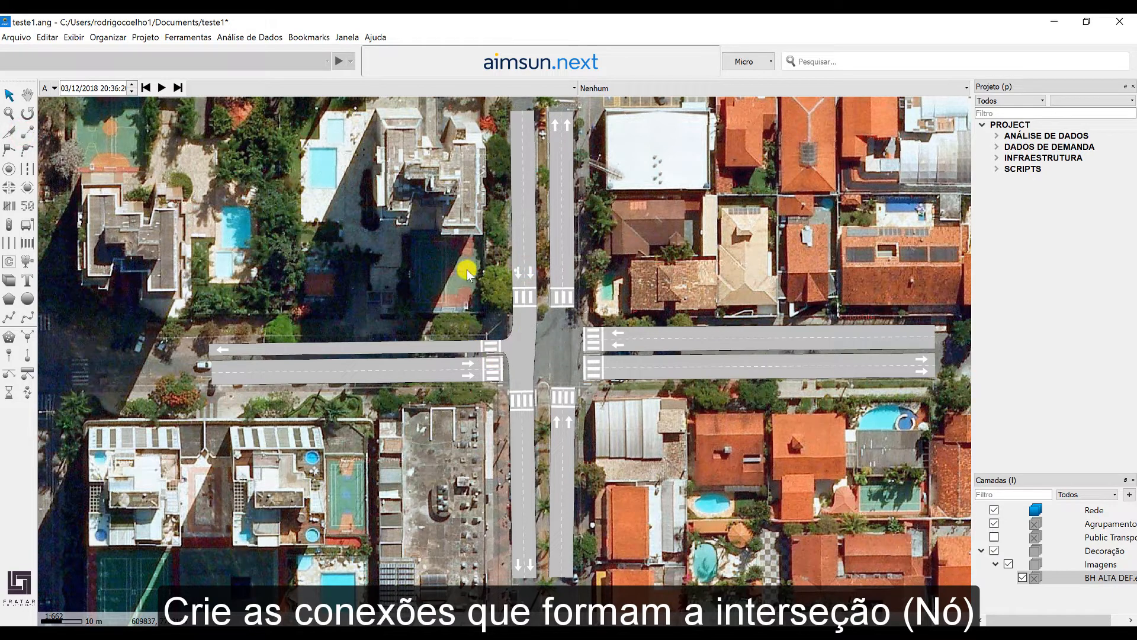
{"action": "left_click", "coordinate": [535, 334]}
{"action": "left_click", "coordinate": [10, 152]}
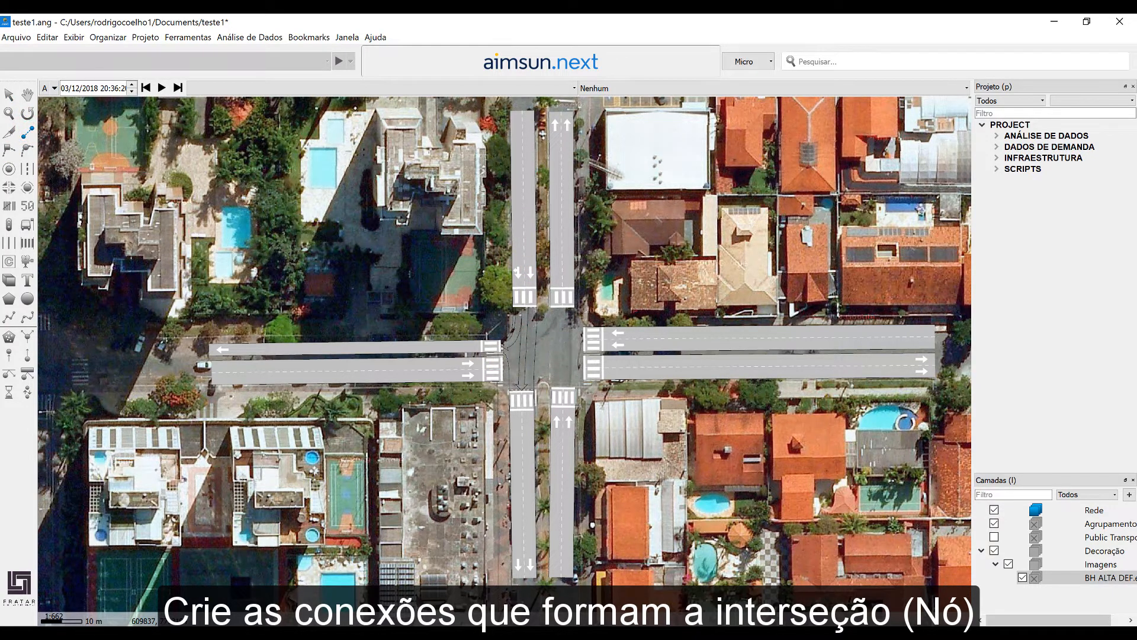
{"action": "left_click", "coordinate": [521, 274]}
{"action": "left_click", "coordinate": [620, 372]}
Connect the northbound approach from the south to the north, east and west exits.
{"action": "left_click", "coordinate": [563, 431]}
{"action": "left_click", "coordinate": [561, 257]}
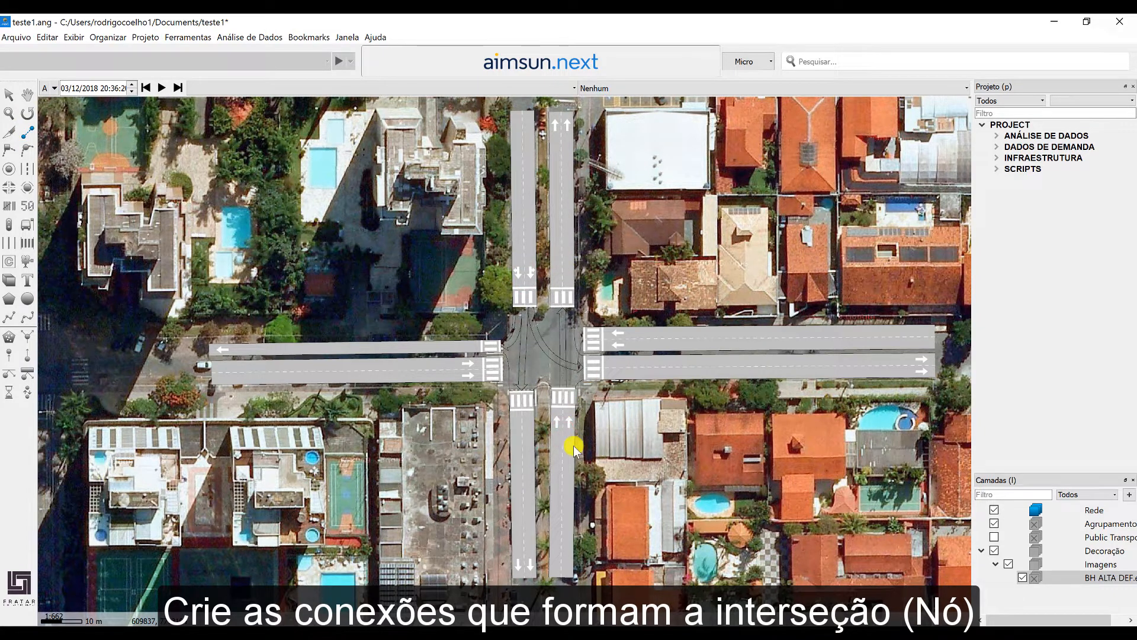
{"action": "left_click", "coordinate": [564, 431]}
{"action": "left_click", "coordinate": [624, 362]}
{"action": "left_click", "coordinate": [563, 426]}
{"action": "left_click", "coordinate": [483, 355]}
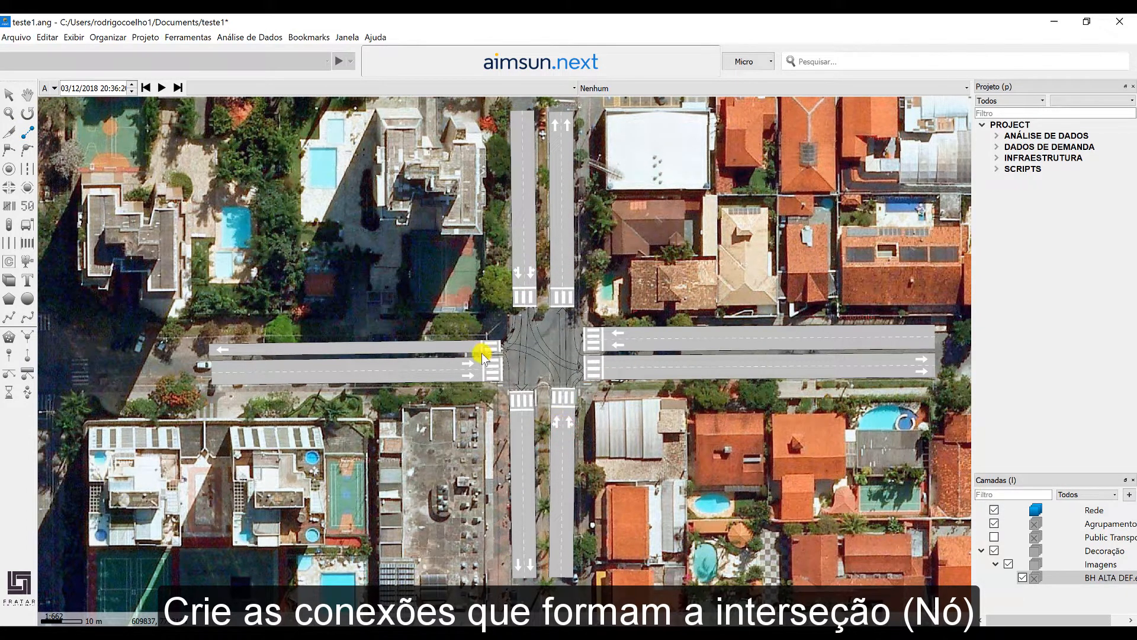
Connect the eastbound approach from the west to the east, south and north exits.
{"action": "left_click", "coordinate": [634, 368]}
{"action": "left_click", "coordinate": [468, 368]}
{"action": "left_click", "coordinate": [536, 416]}
{"action": "left_click", "coordinate": [457, 373]}
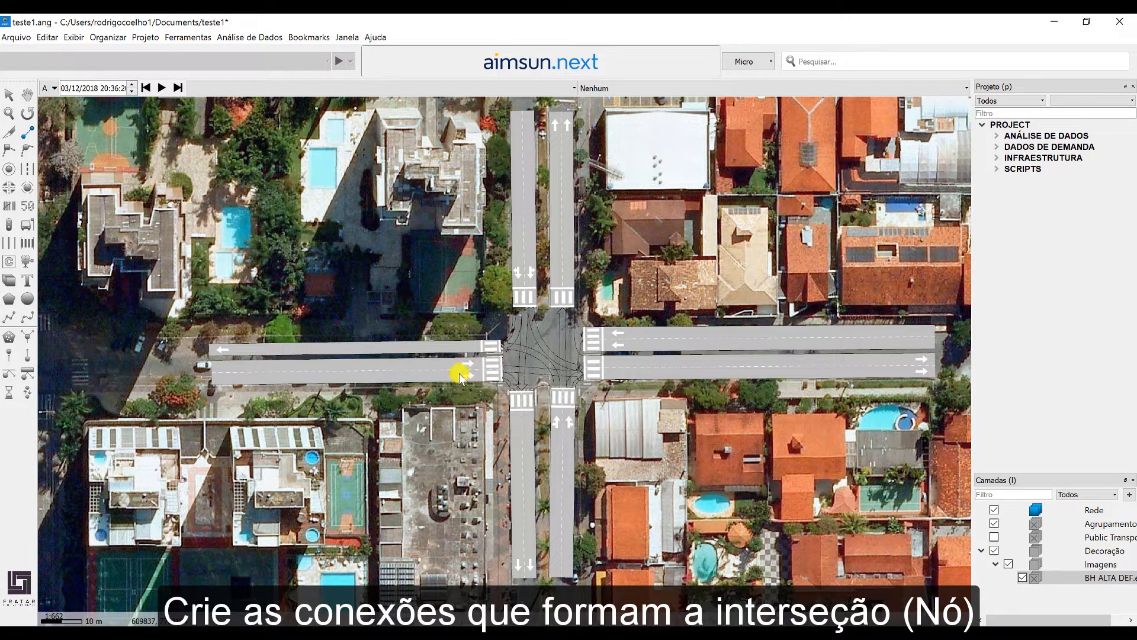
{"action": "left_click", "coordinate": [562, 275]}
Connect the westbound approach from the east to the north, west and south exits.
{"action": "left_click", "coordinate": [627, 336]}
{"action": "left_click", "coordinate": [569, 281]}
{"action": "left_click", "coordinate": [634, 335]}
{"action": "left_click", "coordinate": [468, 345]}
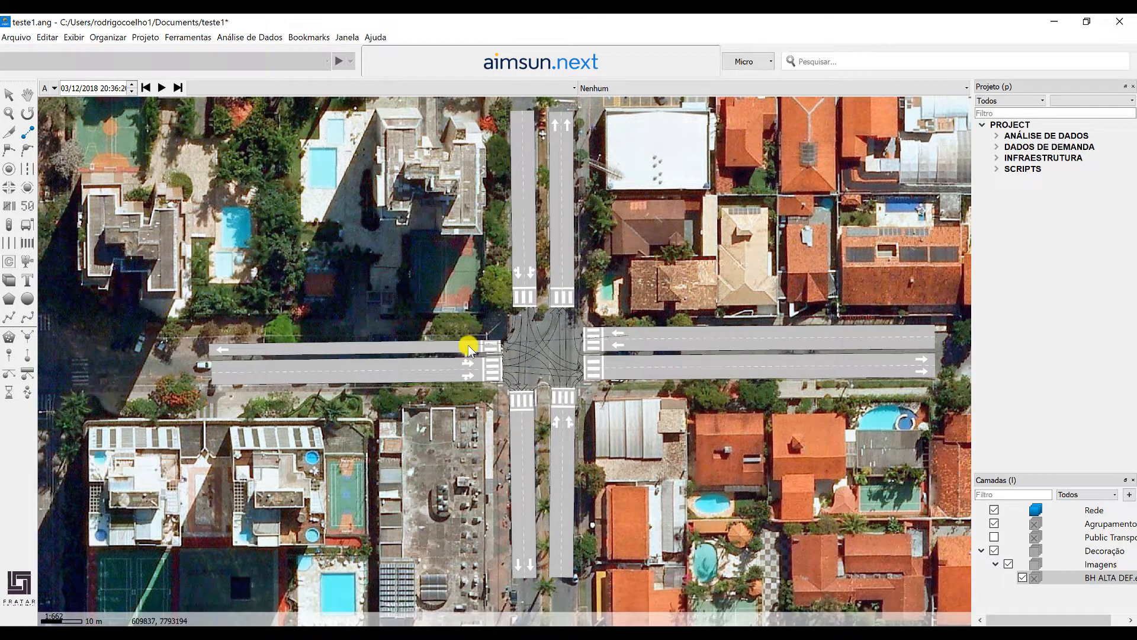
{"action": "left_click", "coordinate": [629, 343]}
{"action": "left_click", "coordinate": [522, 428]}
{"action": "left_click", "coordinate": [635, 330]}
{"action": "left_click", "coordinate": [571, 281]}
{"action": "left_click", "coordinate": [632, 338]}
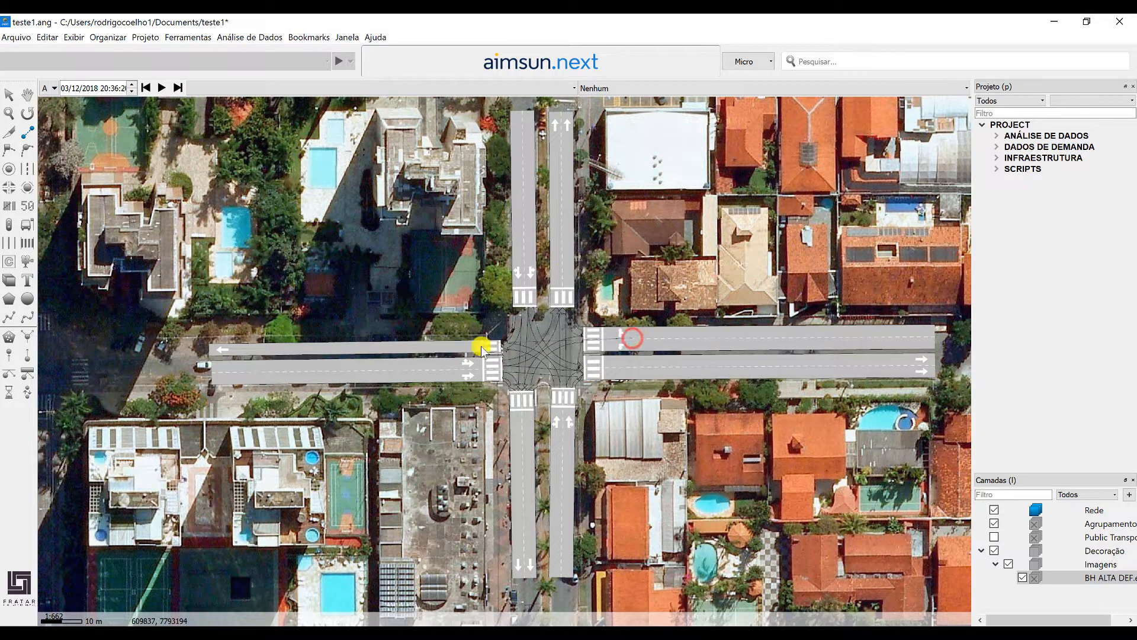
{"action": "left_click", "coordinate": [470, 346]}
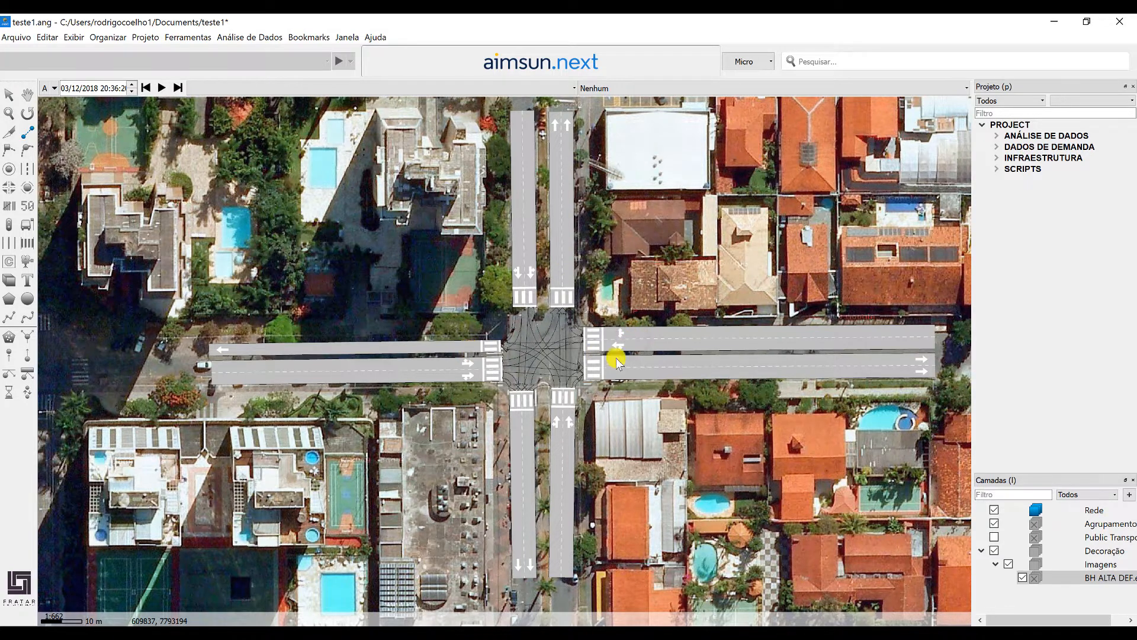
Open the intersection node's properties and go through its turning movements to check the connections and the lanes each one uses.
{"action": "key", "text": "Escape"}
{"action": "double_click", "coordinate": [540, 318]}
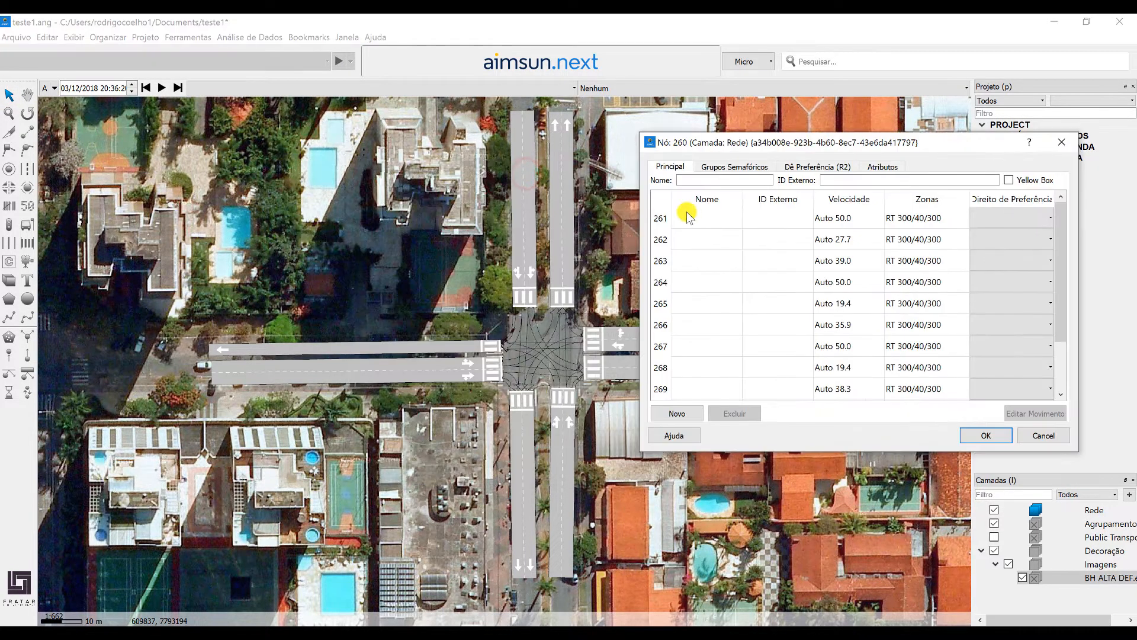
{"action": "left_click", "coordinate": [688, 216]}
{"action": "left_click", "coordinate": [733, 239]}
{"action": "key", "text": "Down"}
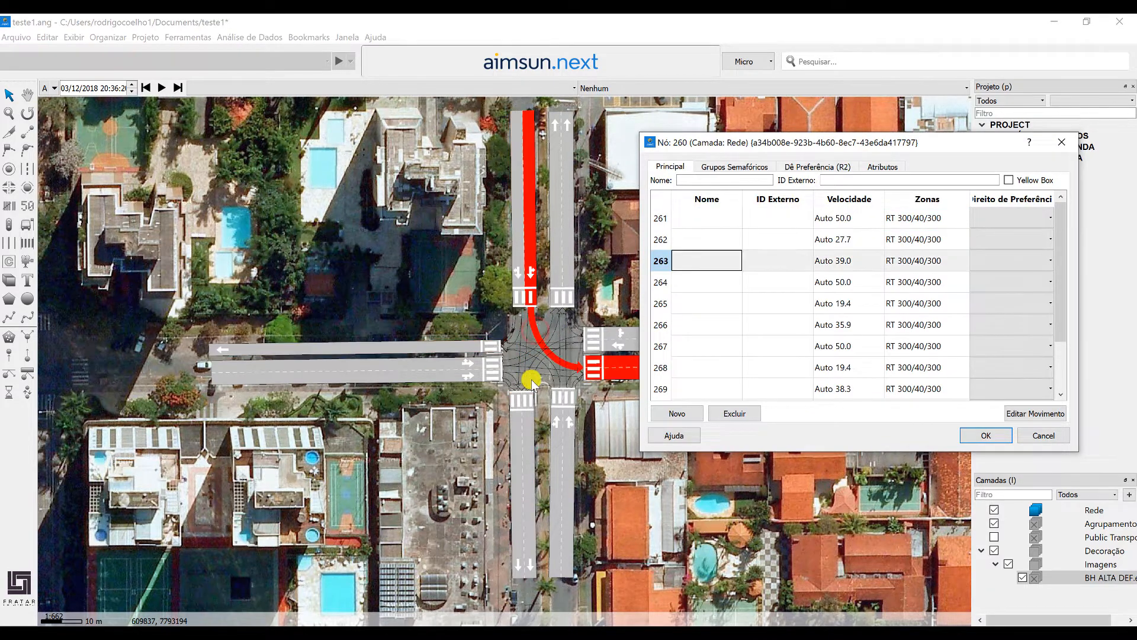
{"action": "key", "text": "Down"}
{"action": "key", "text": "Down"}
{"action": "key", "text": "Down"}
{"action": "key", "text": "Down"}
{"action": "key", "text": "Down"}
{"action": "key", "text": "Down"}
{"action": "key", "text": "Down"}
{"action": "key", "text": "Down"}
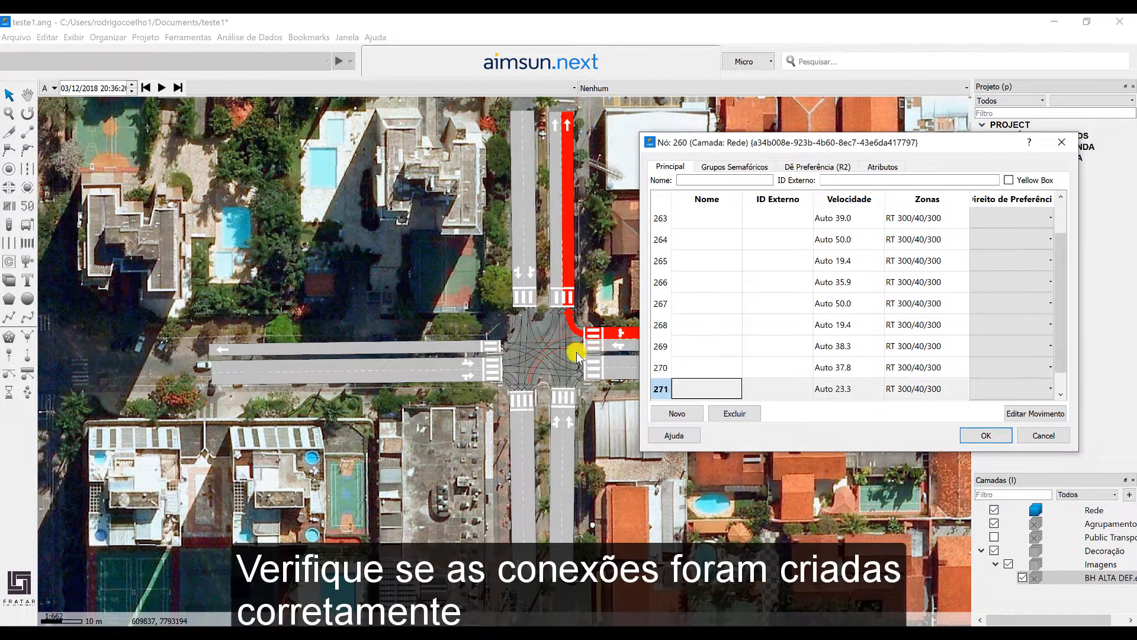
{"action": "left_click", "coordinate": [548, 363]}
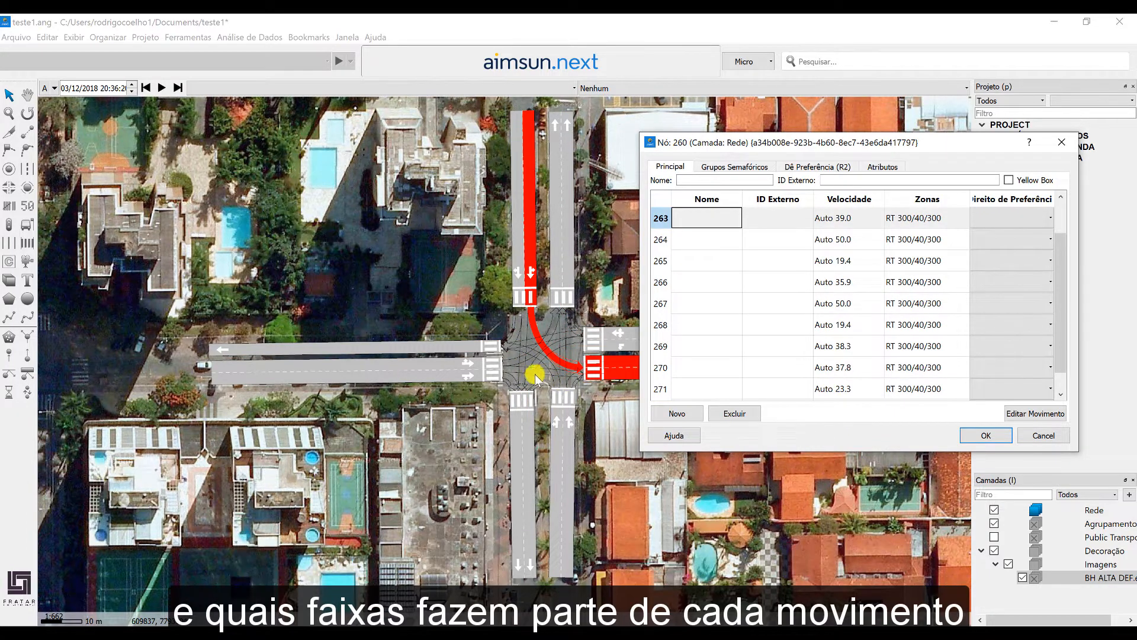
Check the eastbound through movement at the intersection node, close its properties and turn on the Yellow Box for the node.
{"action": "left_click", "coordinate": [527, 369]}
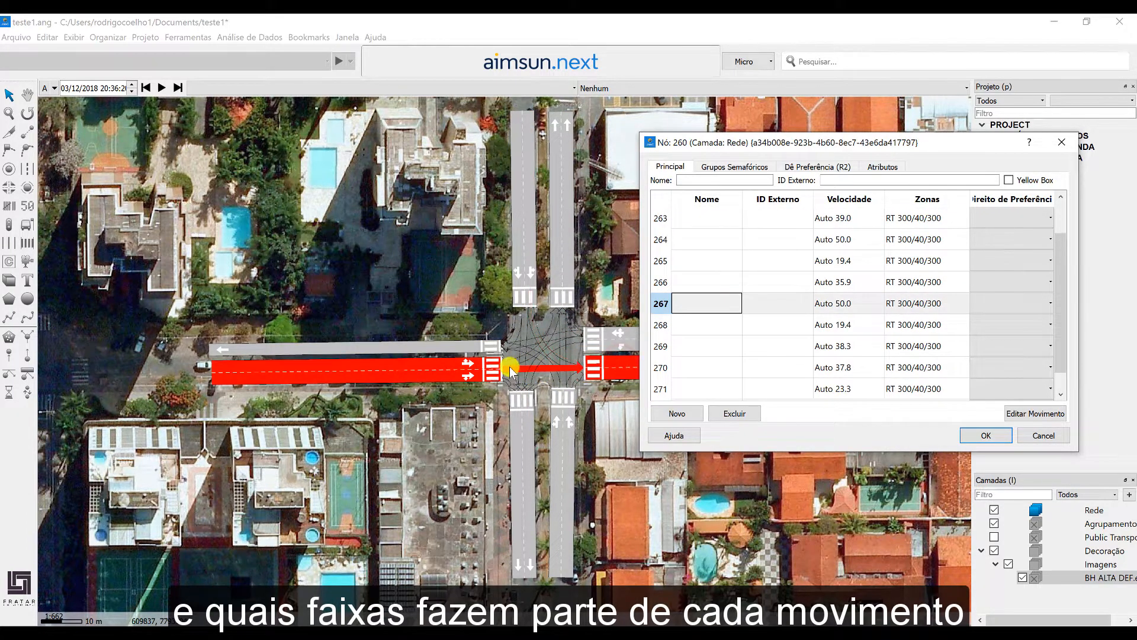
{"action": "left_click", "coordinate": [987, 433]}
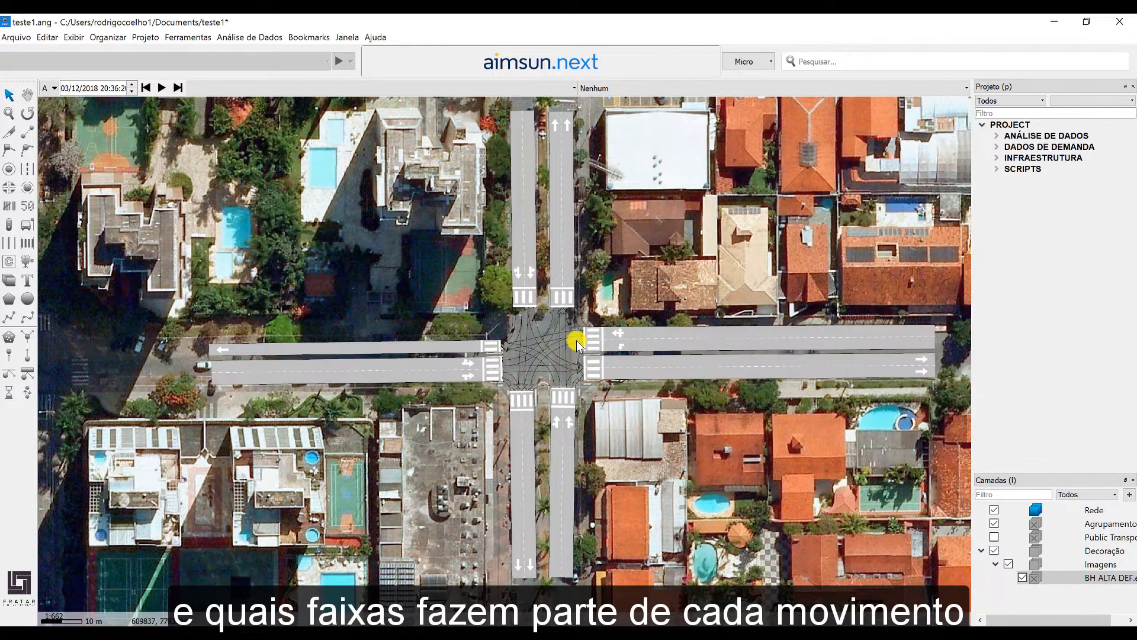
{"action": "right_click", "coordinate": [544, 324]}
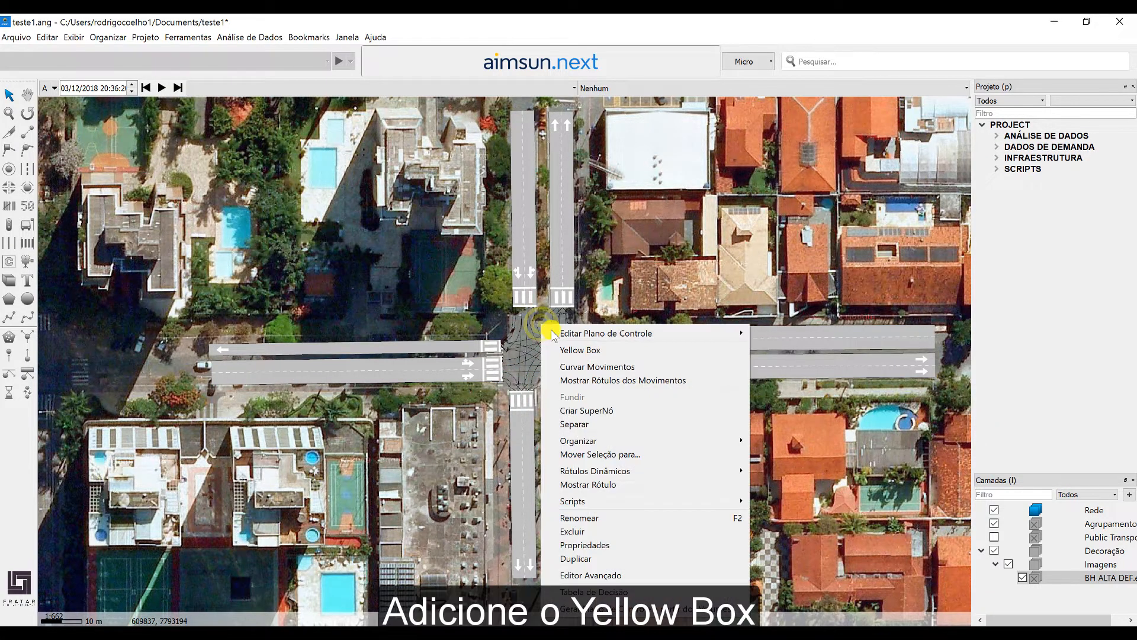
{"action": "left_click", "coordinate": [569, 348]}
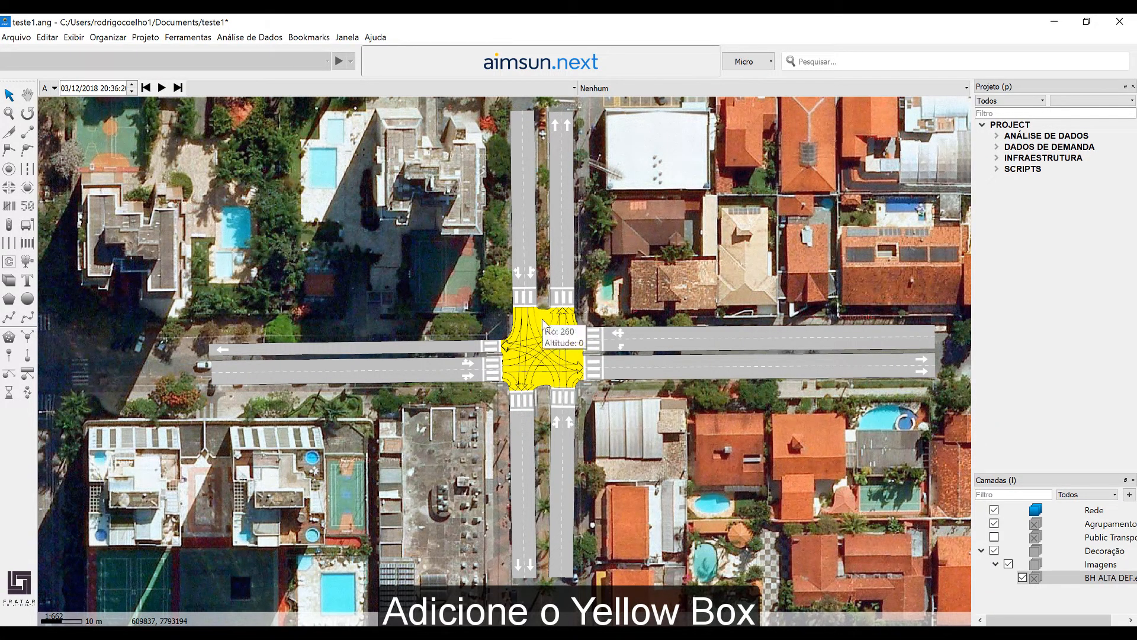
{"action": "left_click", "coordinate": [539, 311]}
Move the signal stop lines back from the pedestrian crossings on the northbound and southbound approaches.
{"action": "left_click", "coordinate": [525, 271]}
{"action": "left_click_drag", "start_coordinate": [523, 306], "coordinate": [524, 308]}
{"action": "left_click", "coordinate": [612, 313]}
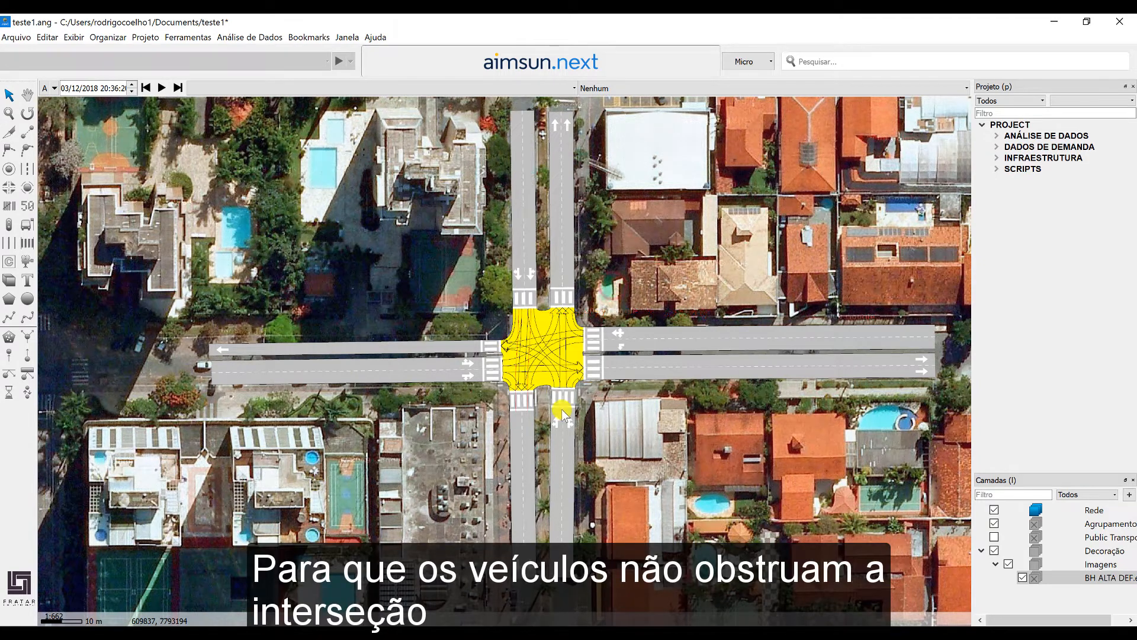
{"action": "left_click", "coordinate": [563, 413]}
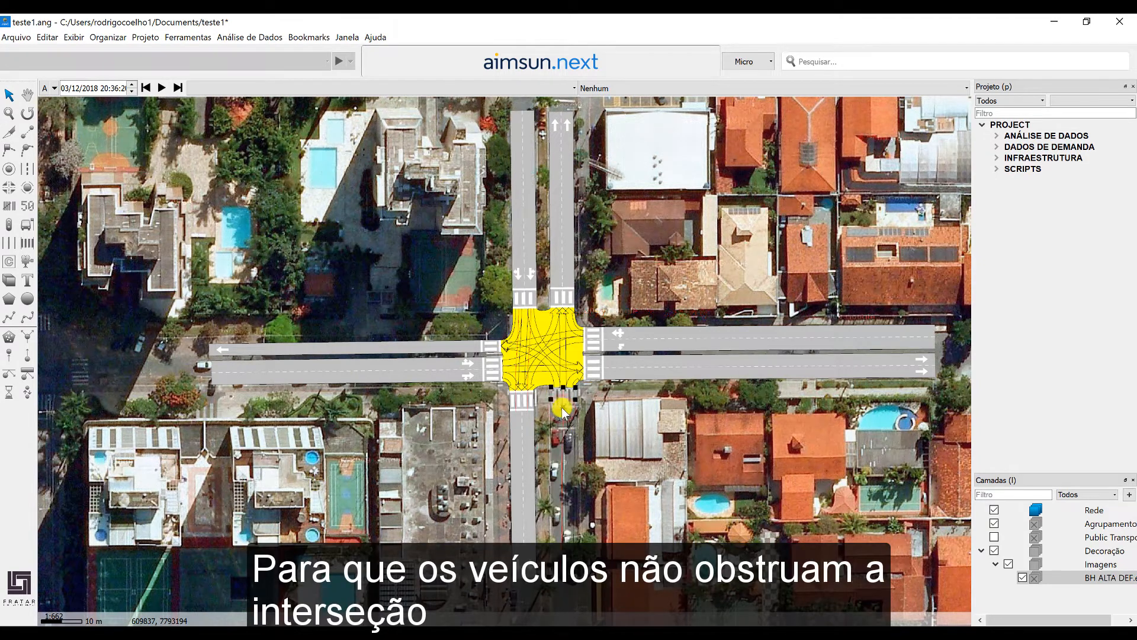
{"action": "left_click", "coordinate": [599, 423]}
{"action": "left_click", "coordinate": [520, 422]}
{"action": "left_click", "coordinate": [536, 291]}
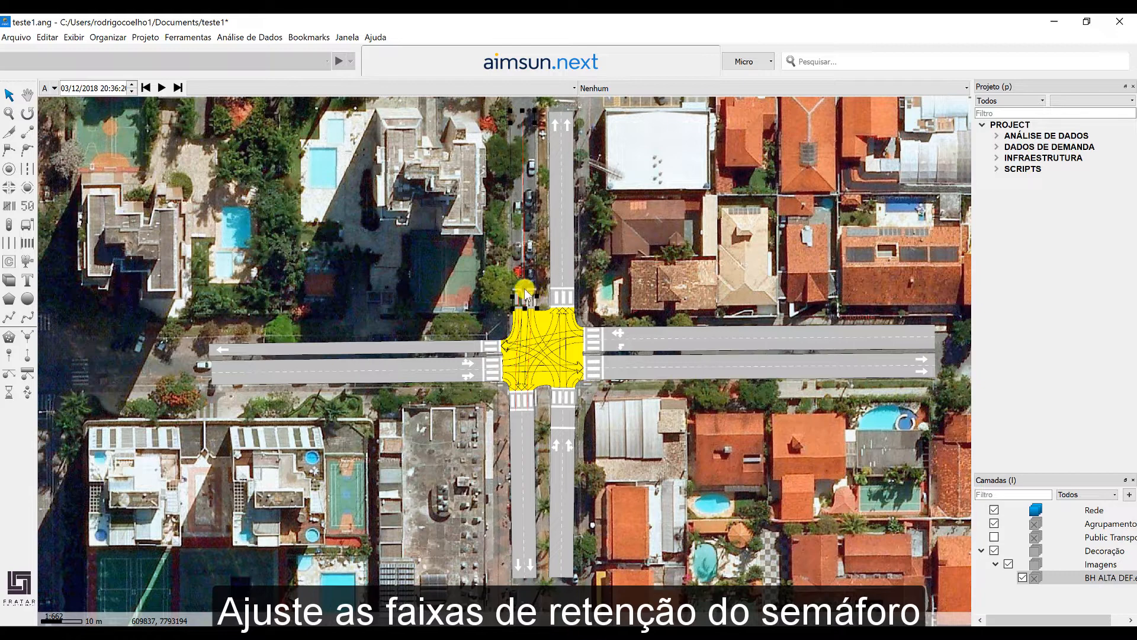
{"action": "left_click", "coordinate": [567, 270]}
Move the signal stop line back from the crossing on the eastbound approach and save the project.
{"action": "left_click", "coordinate": [620, 339]}
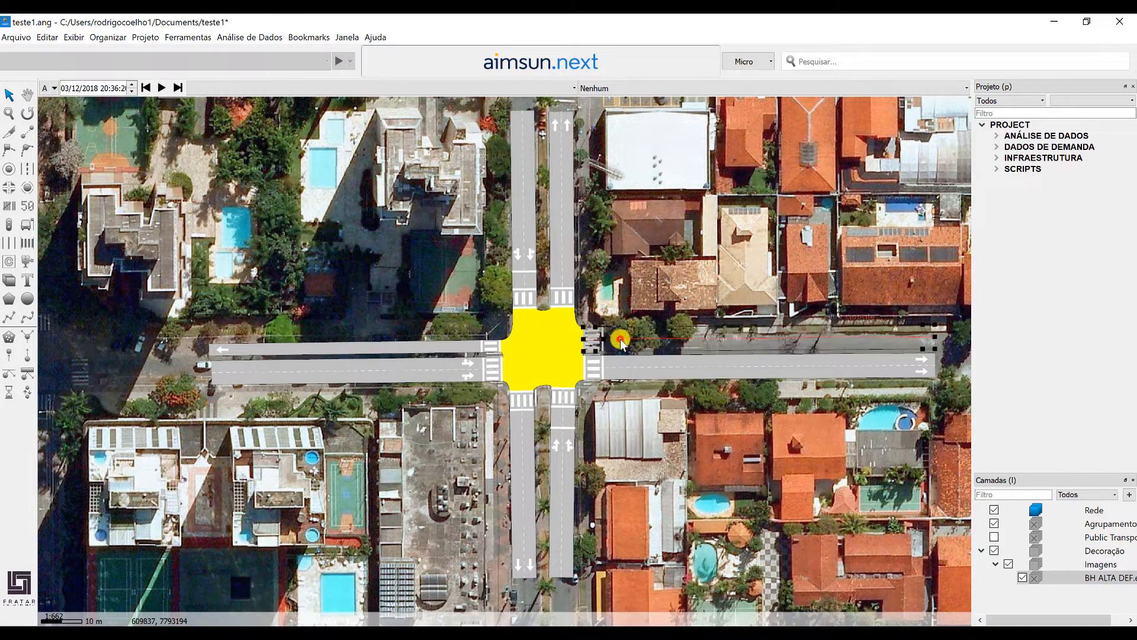
{"action": "left_click", "coordinate": [495, 372]}
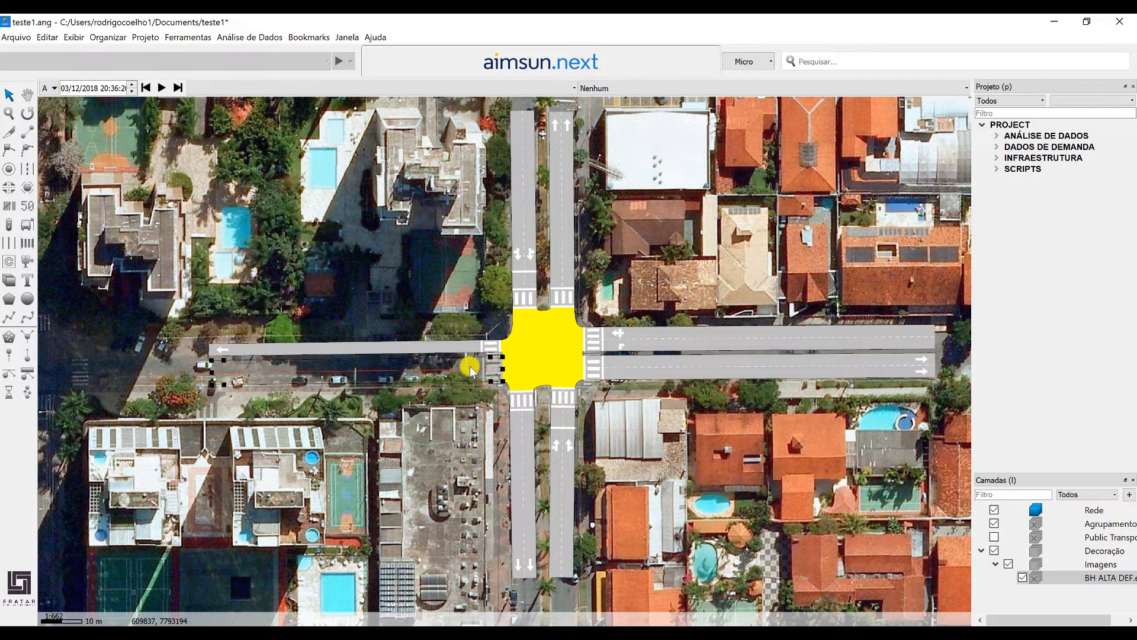
{"action": "left_click", "coordinate": [652, 279]}
{"action": "left_click", "coordinate": [454, 348]}
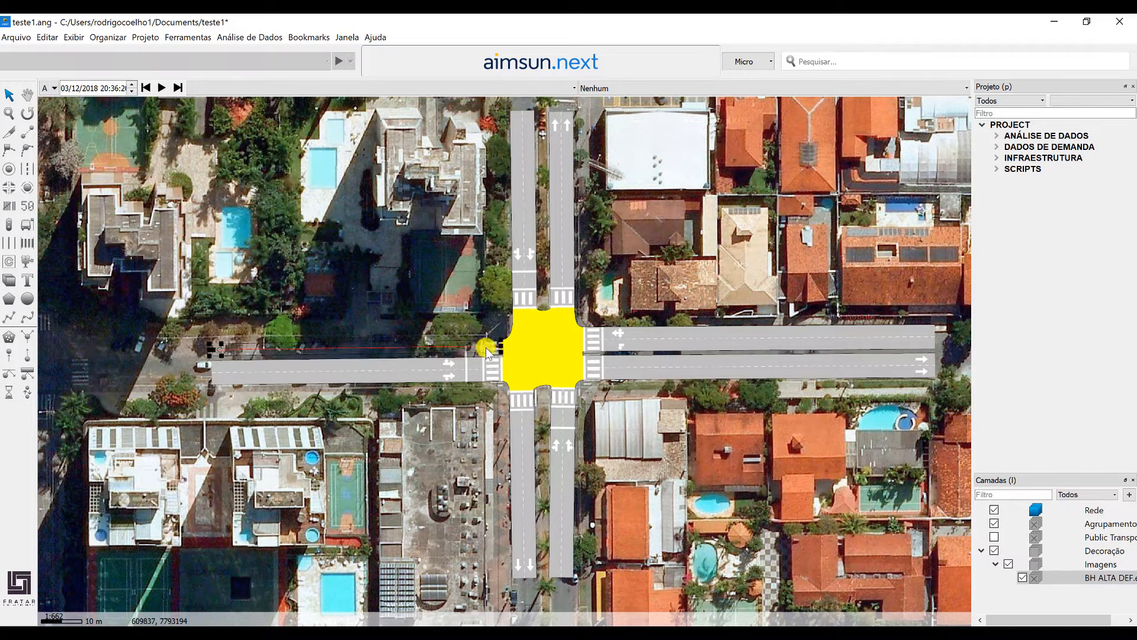
{"action": "left_click", "coordinate": [672, 262]}
{"action": "left_click_drag", "start_coordinate": [703, 265], "coordinate": [679, 280]}
{"action": "key", "text": "ctrl+s"}
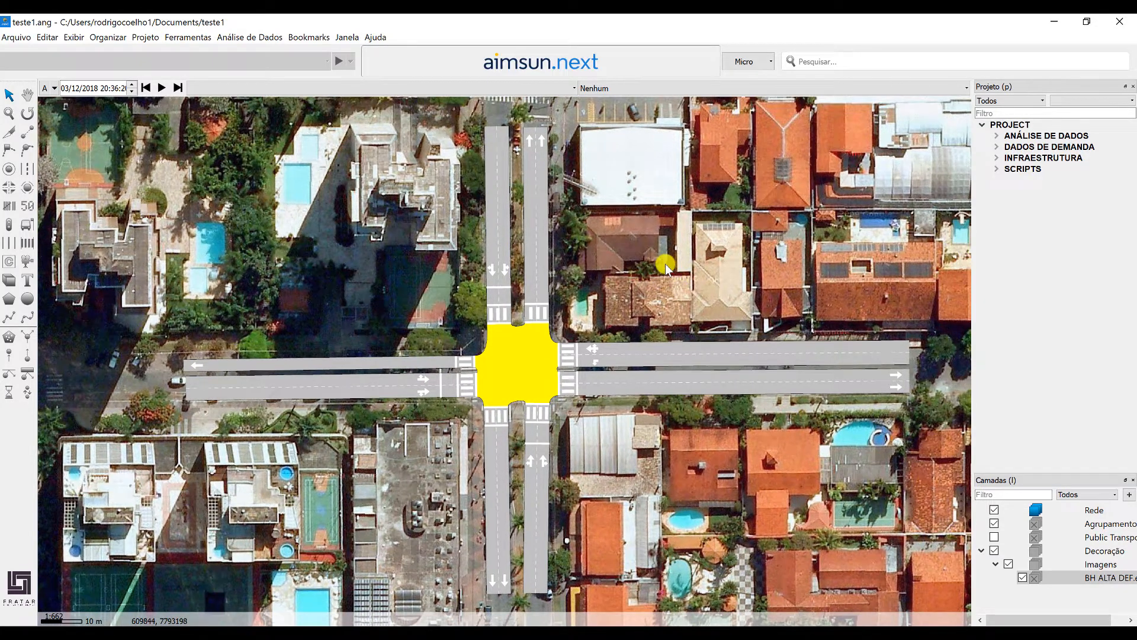
Add a pocket lane on the east side of the northbound approach and apply the turning movements in the node's properties.
{"action": "left_click", "coordinate": [516, 331]}
{"action": "scroll", "coordinate": [555, 310], "scroll_direction": "down", "scroll_amount": 2}
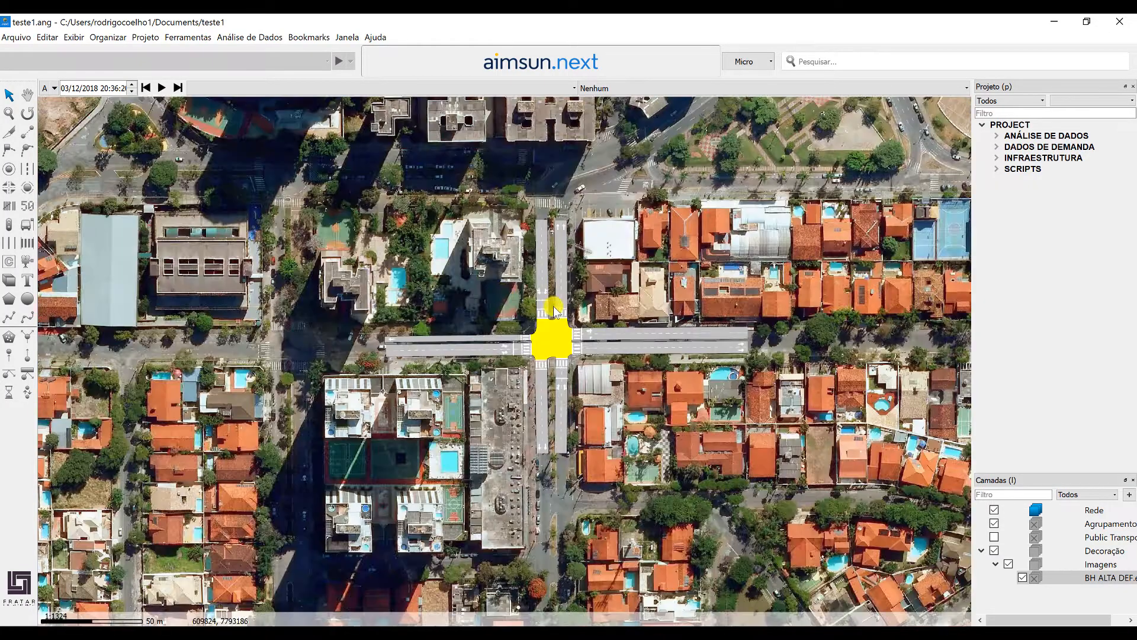
{"action": "scroll", "coordinate": [562, 382], "scroll_direction": "up", "scroll_amount": 2}
{"action": "left_click", "coordinate": [564, 385]}
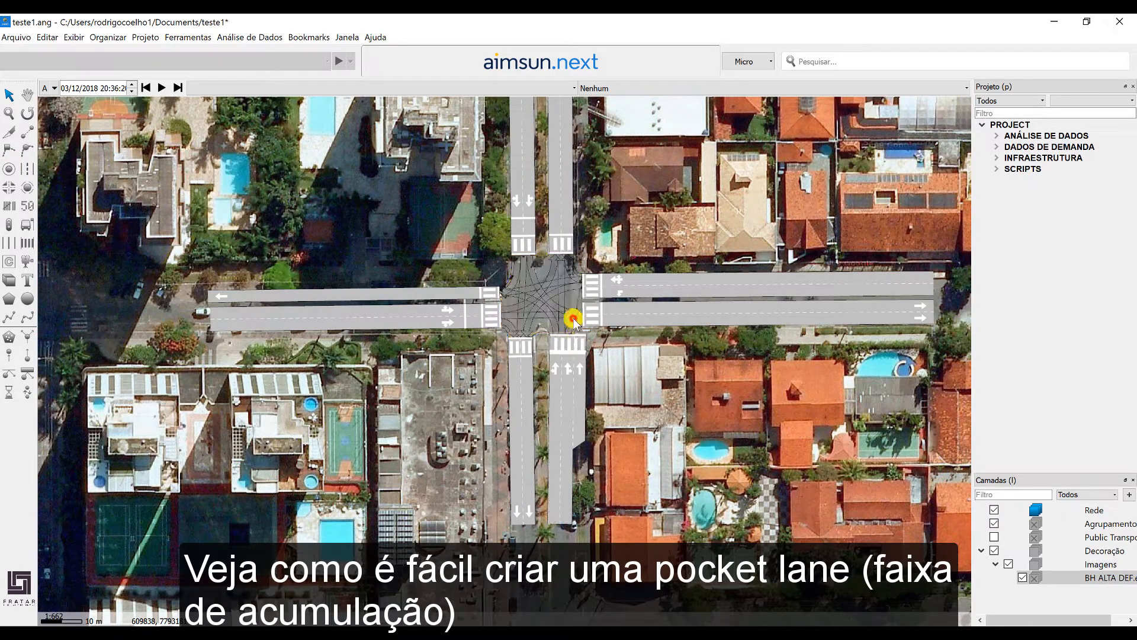
{"action": "double_click", "coordinate": [574, 319]}
{"action": "left_click", "coordinate": [986, 435]}
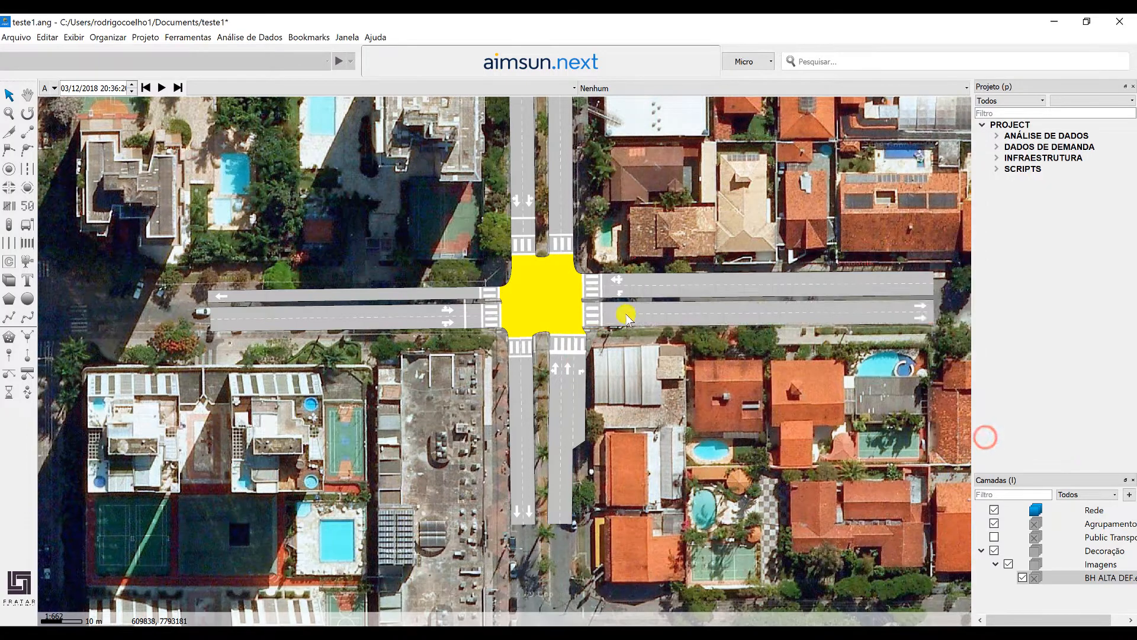
Fine-tune where the eastbound exit section and the northbound approach meet the intersection.
{"action": "left_click", "coordinate": [623, 310]}
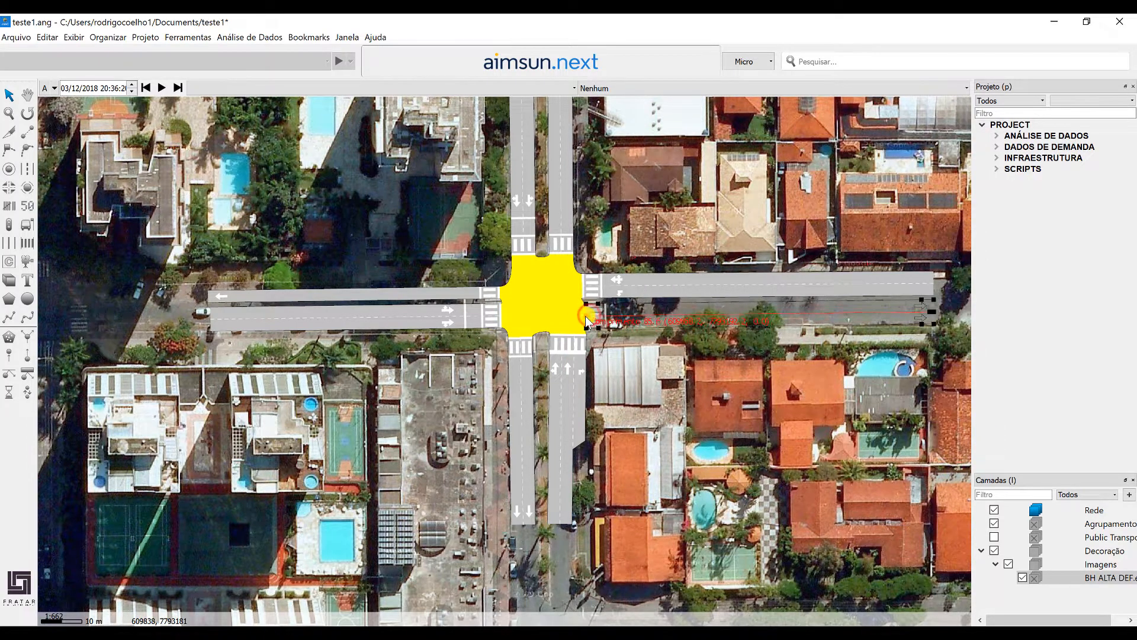
{"action": "left_click", "coordinate": [655, 373]}
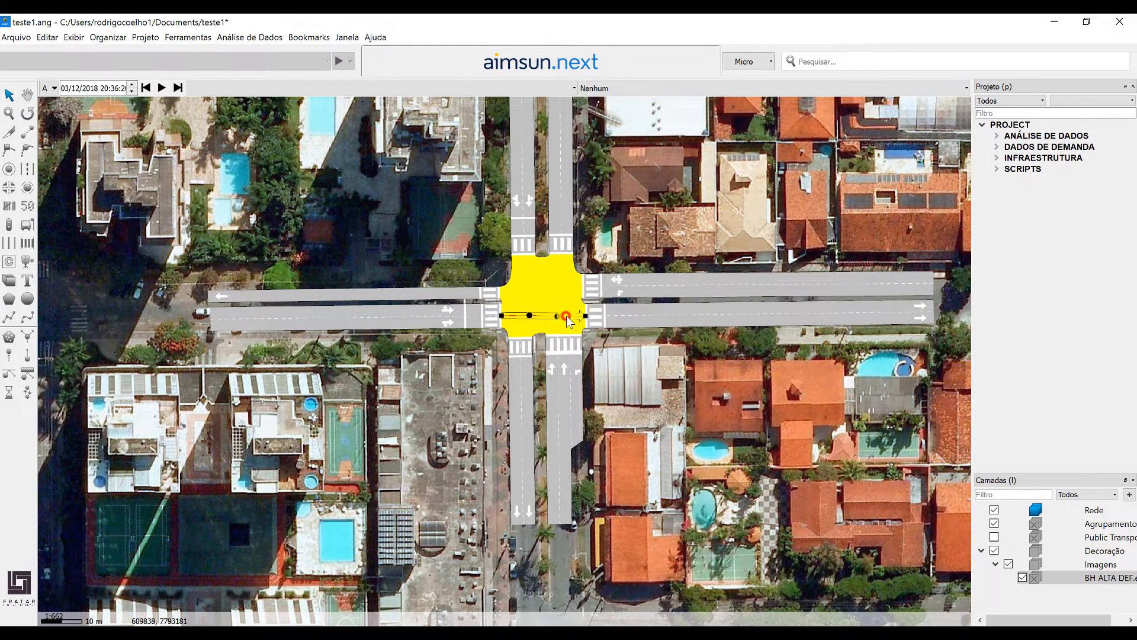
{"action": "left_click", "coordinate": [639, 360]}
{"action": "left_click", "coordinate": [670, 226]}
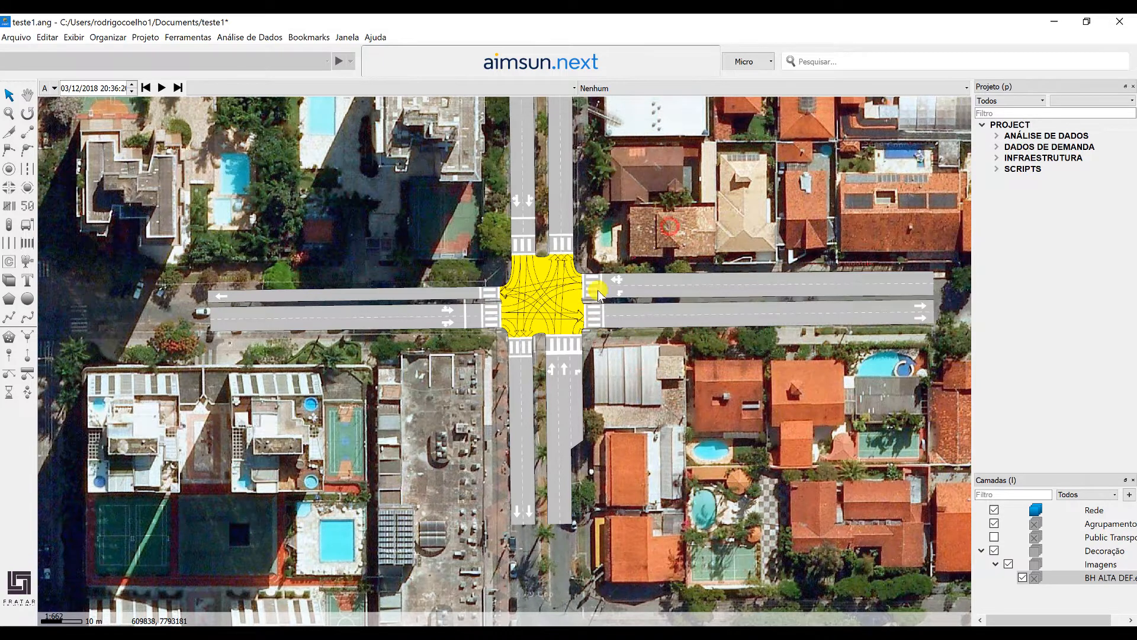
Place four origin-destination centroids beyond the outer ends of the south, east, north and west road arms.
{"action": "left_click", "coordinate": [12, 168]}
{"action": "scroll", "coordinate": [452, 351], "scroll_direction": "down", "scroll_amount": 2}
{"action": "left_click", "coordinate": [494, 464]}
{"action": "left_click", "coordinate": [715, 321]}
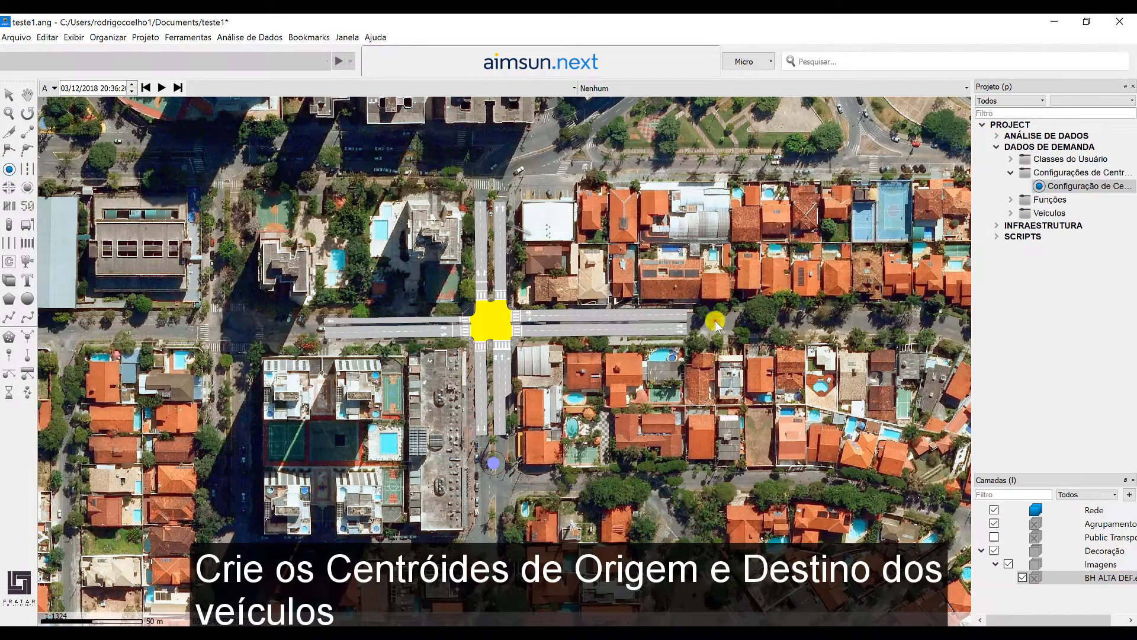
{"action": "left_click", "coordinate": [495, 174]}
{"action": "left_click", "coordinate": [300, 322]}
{"action": "left_click", "coordinate": [11, 98]}
{"action": "left_click", "coordinate": [301, 323]}
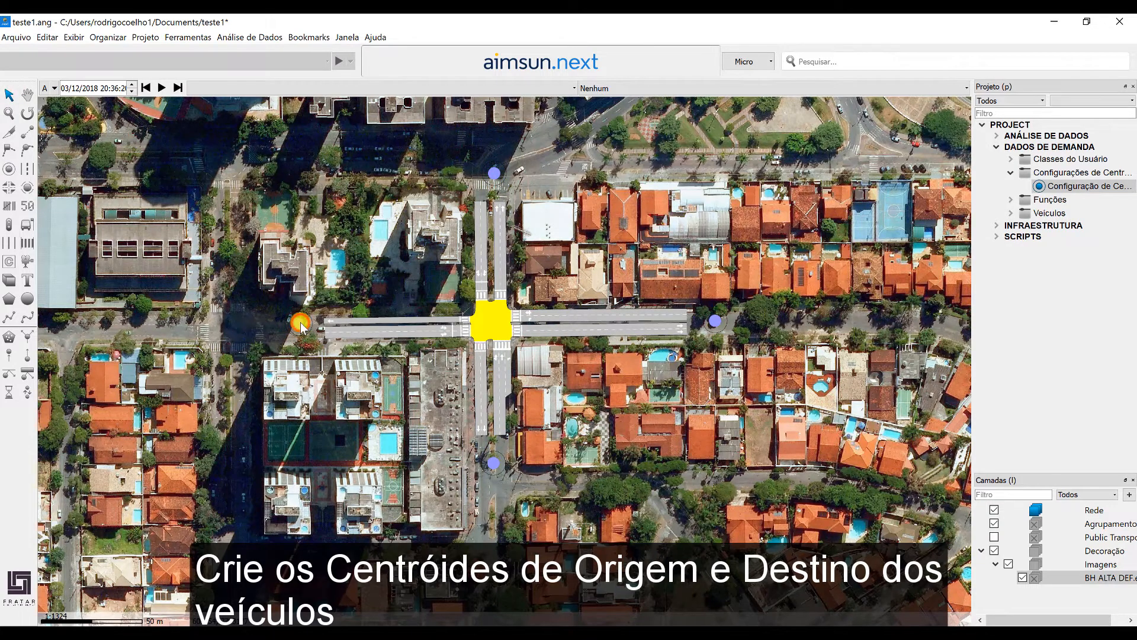
Name the north centroid Norte and the south centroid Sul.
{"action": "double_click", "coordinate": [495, 173]}
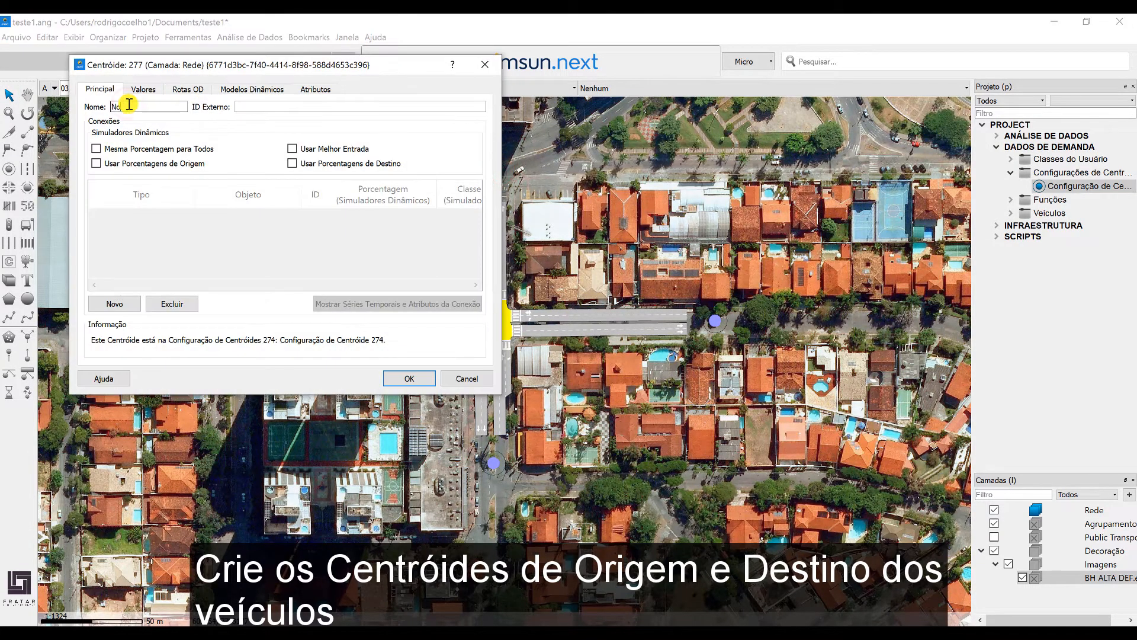
{"action": "key", "text": "Return"}
{"action": "double_click", "coordinate": [496, 466]}
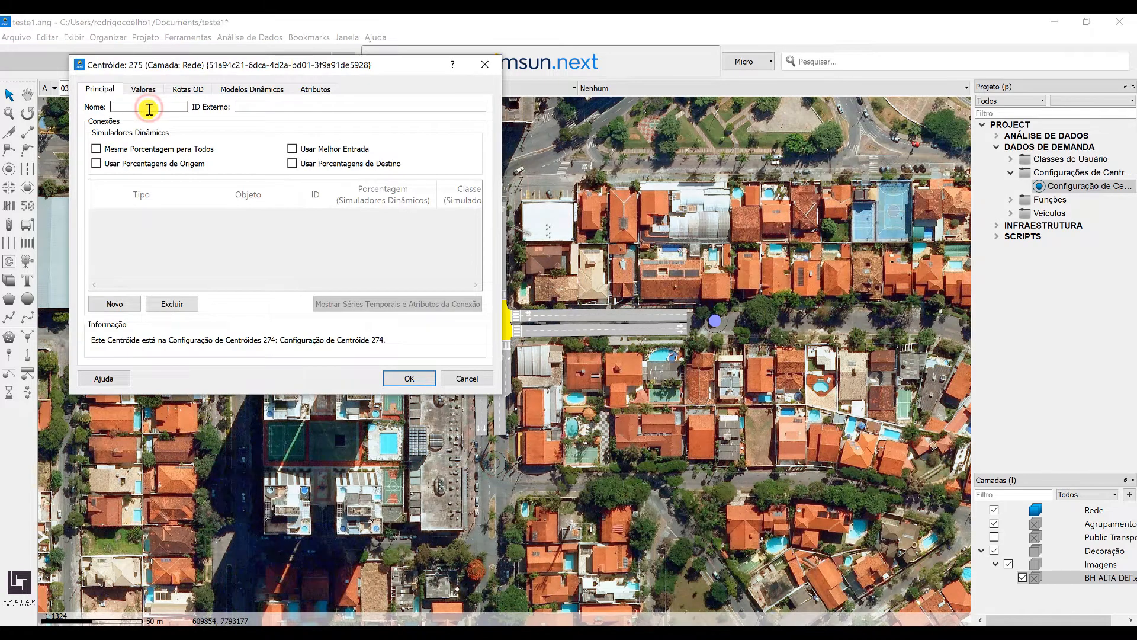
{"action": "key", "text": "Return"}
Hide the BH ALTA DEF aerial image layer and name the east centroid Leste.
{"action": "left_click", "coordinate": [1033, 583]}
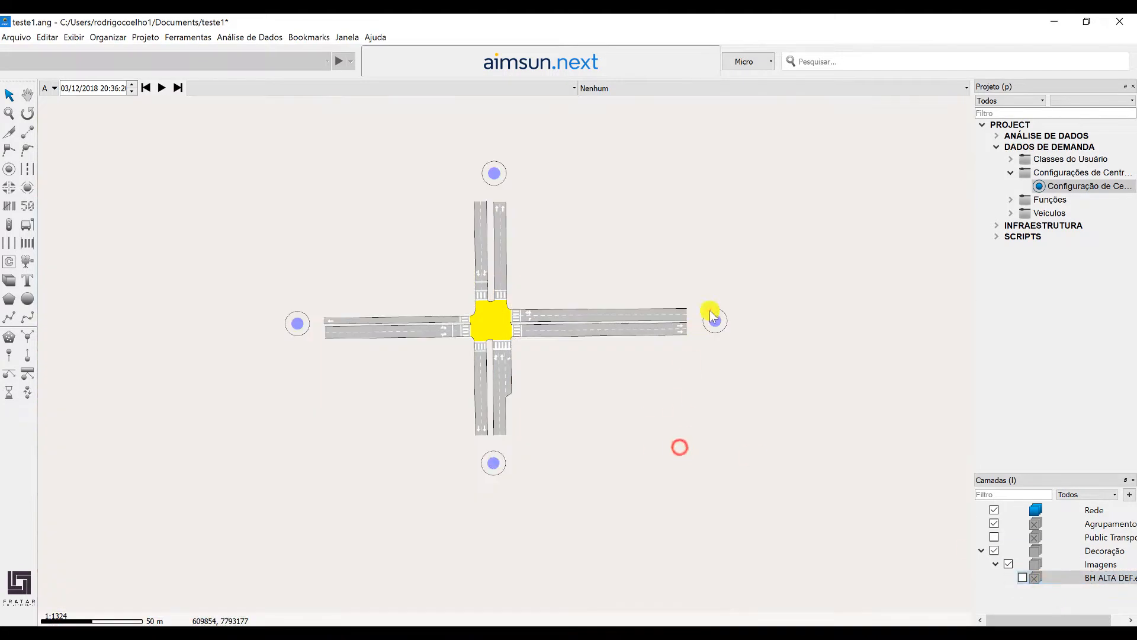
{"action": "double_click", "coordinate": [716, 322]}
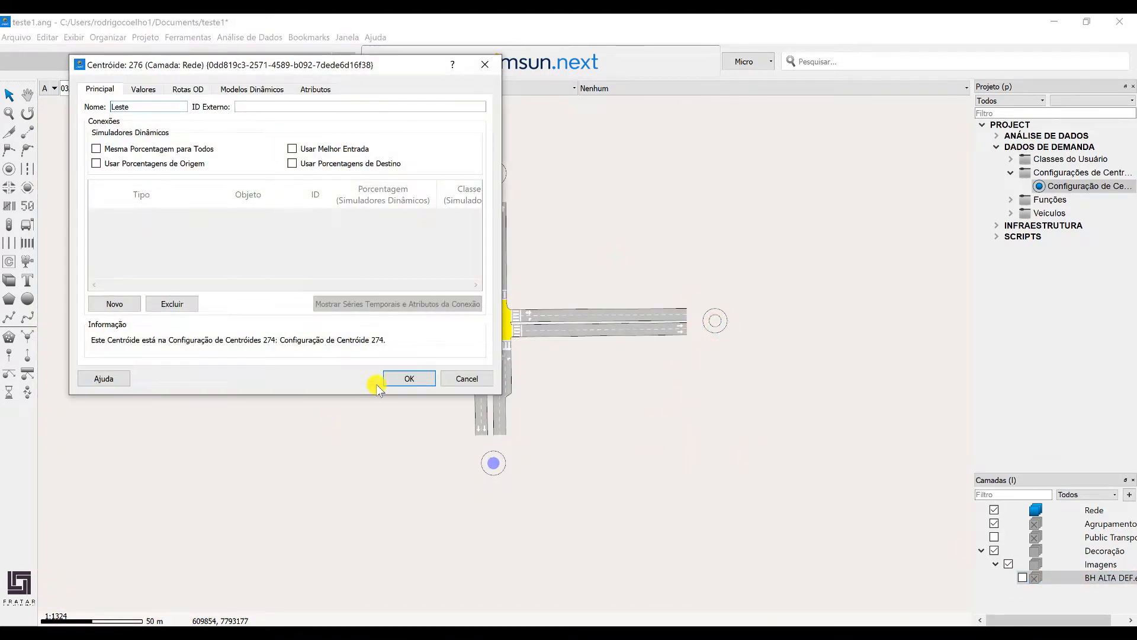
{"action": "key", "text": "Return"}
Name the west centroid Oeste.
{"action": "double_click", "coordinate": [290, 323]}
{"action": "left_click", "coordinate": [141, 108]}
{"action": "type", "text": "Oeste"}
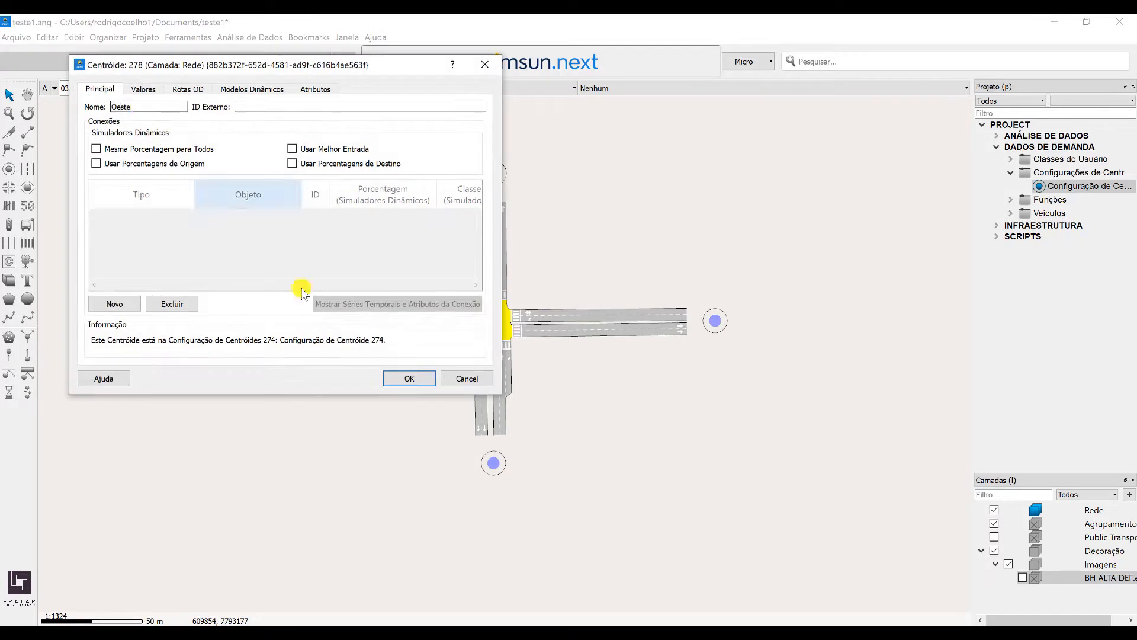
{"action": "left_click", "coordinate": [391, 378]}
{"action": "left_click", "coordinate": [351, 245]}
Connect each of the four centroids to the entry and exit sections of its adjacent road arm.
{"action": "left_click", "coordinate": [352, 322]}
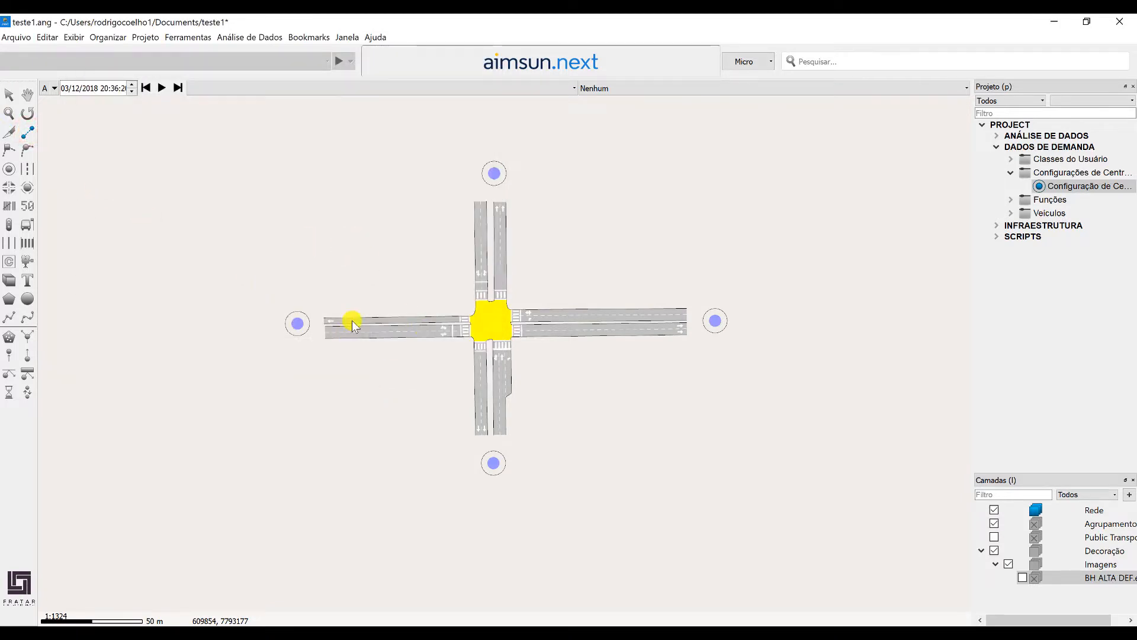
{"action": "left_click", "coordinate": [294, 323]}
{"action": "left_click", "coordinate": [493, 463]}
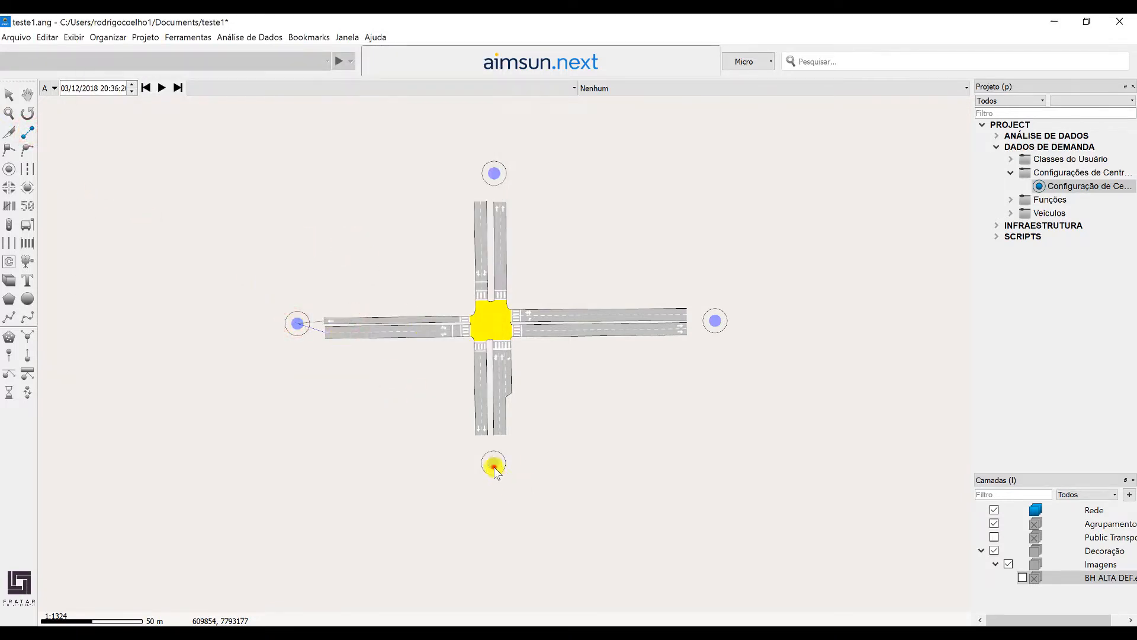
{"action": "left_click", "coordinate": [480, 422]}
{"action": "left_click", "coordinate": [715, 321]}
{"action": "left_click", "coordinate": [662, 330]}
{"action": "left_click", "coordinate": [502, 214]}
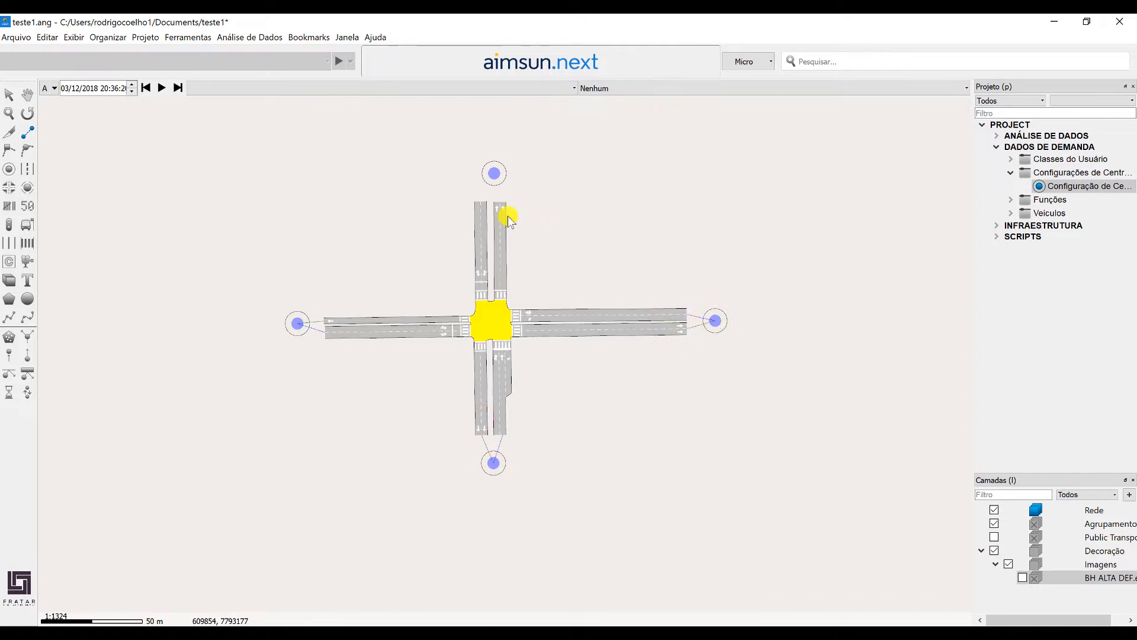
{"action": "left_click", "coordinate": [495, 174]}
{"action": "left_click", "coordinate": [483, 223]}
Create an OD matrix in the centroid configuration and name it matriz Automóveis.
{"action": "right_click", "coordinate": [1039, 186]}
{"action": "mouse_move", "coordinate": [1034, 190]}
{"action": "left_click", "coordinate": [988, 193]}
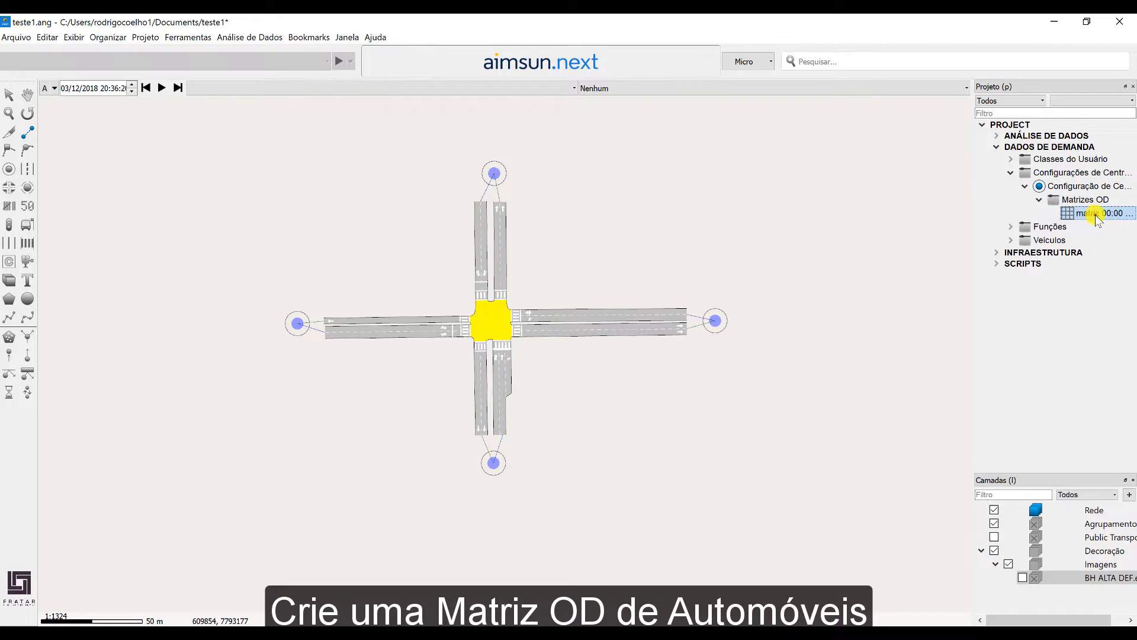
{"action": "double_click", "coordinate": [1097, 216]}
{"action": "left_click_drag", "start_coordinate": [706, 169], "coordinate": [784, 172]}
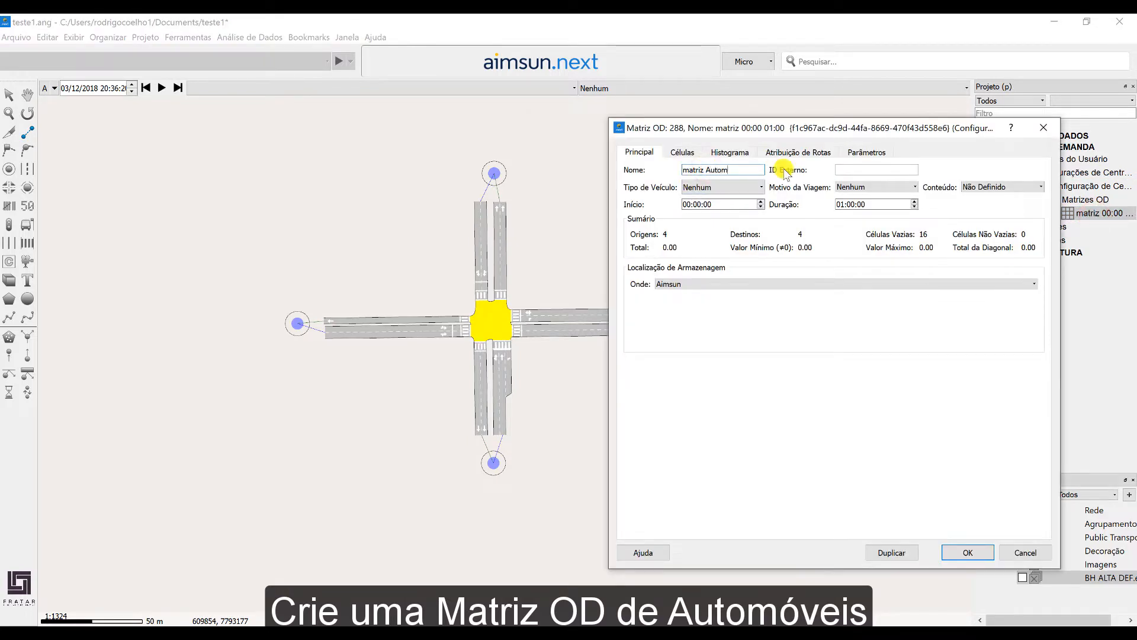
Set the OD matrix's vehicle type to Carro and its start time to 07:00:00.
{"action": "left_click", "coordinate": [723, 187]}
{"action": "left_click", "coordinate": [731, 236]}
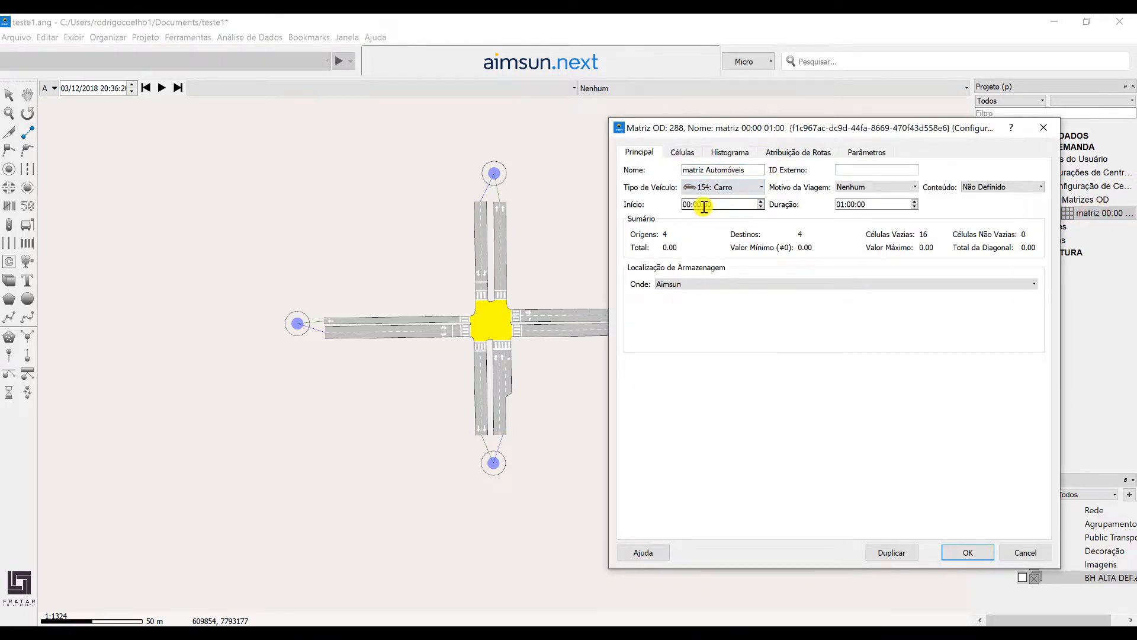
{"action": "left_click", "coordinate": [689, 203]}
{"action": "type", "text": "07"}
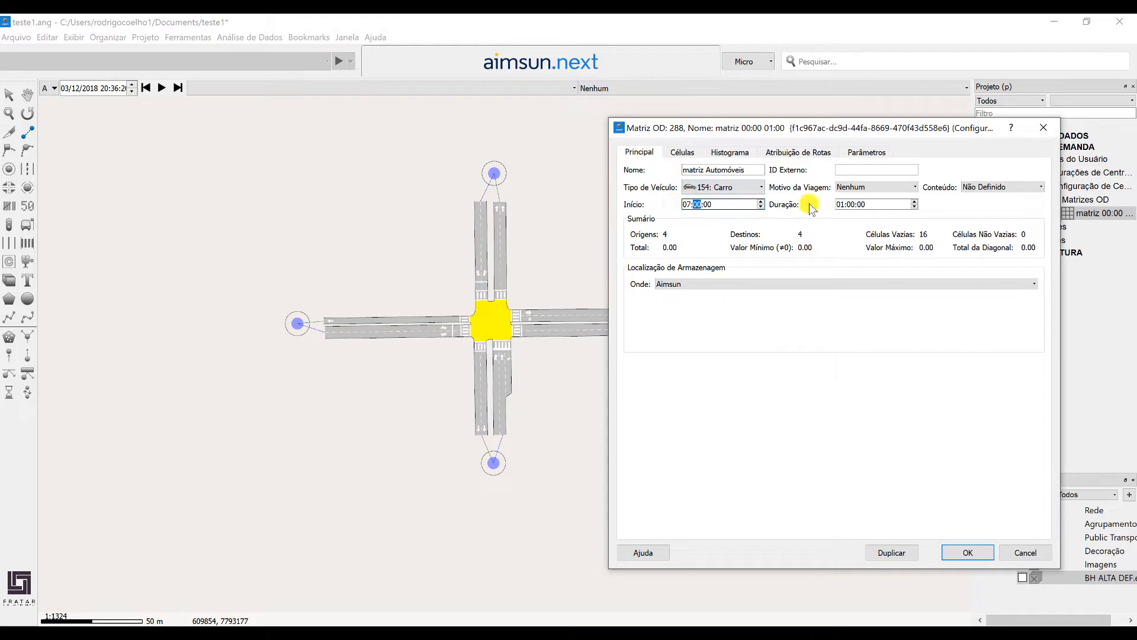
Enter a volume of 200 for trips from Leste to Sul in the OD matrix cells.
{"action": "left_click", "coordinate": [682, 152]}
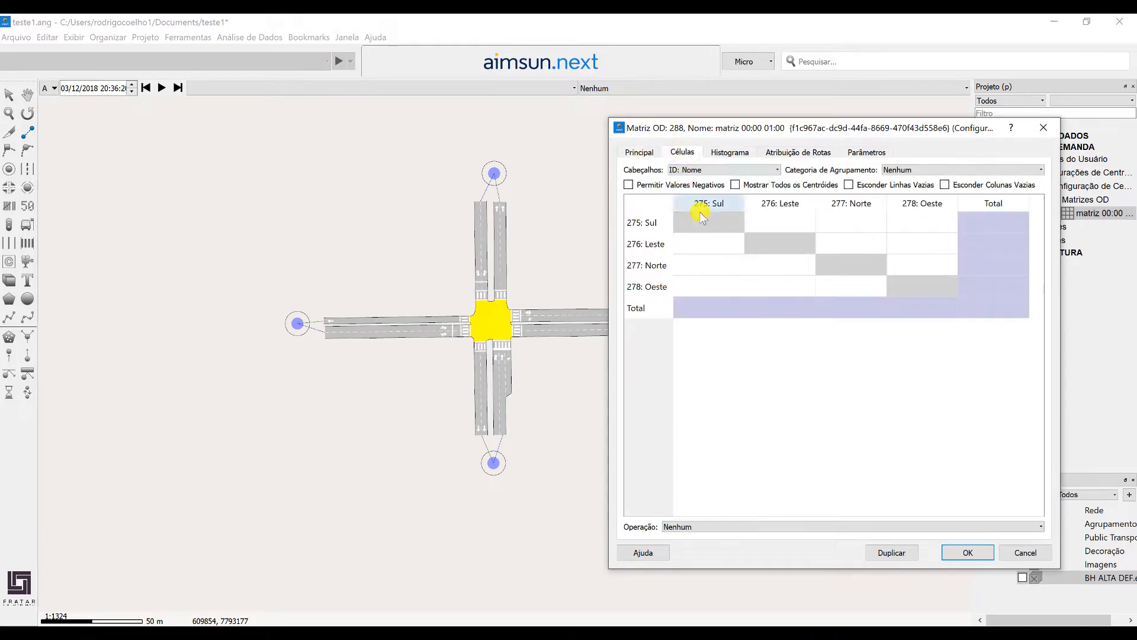
{"action": "left_click", "coordinate": [705, 244]}
{"action": "left_click", "coordinate": [720, 262]}
{"action": "left_click", "coordinate": [719, 246]}
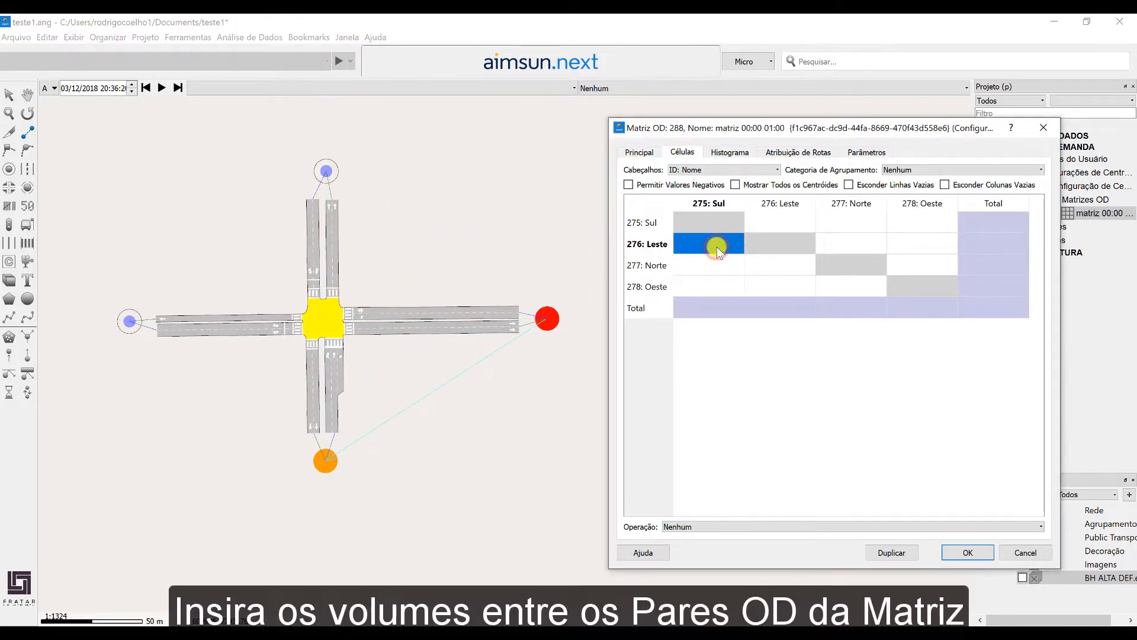
{"action": "type", "text": "300"}
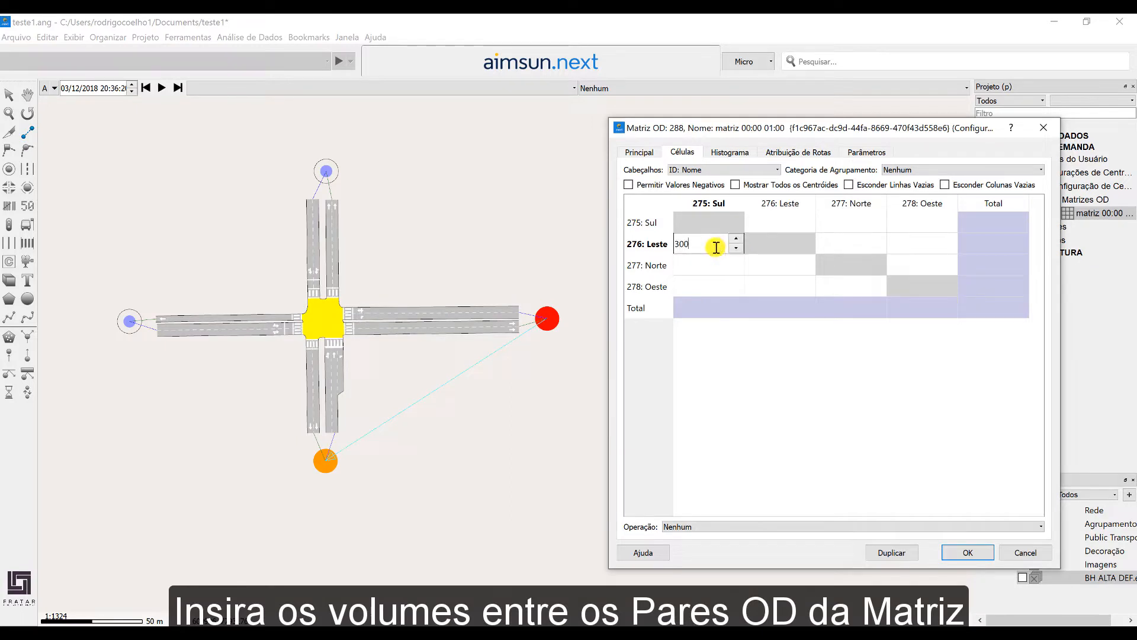
{"action": "type", "text": "0"}
{"action": "left_click", "coordinate": [716, 264]}
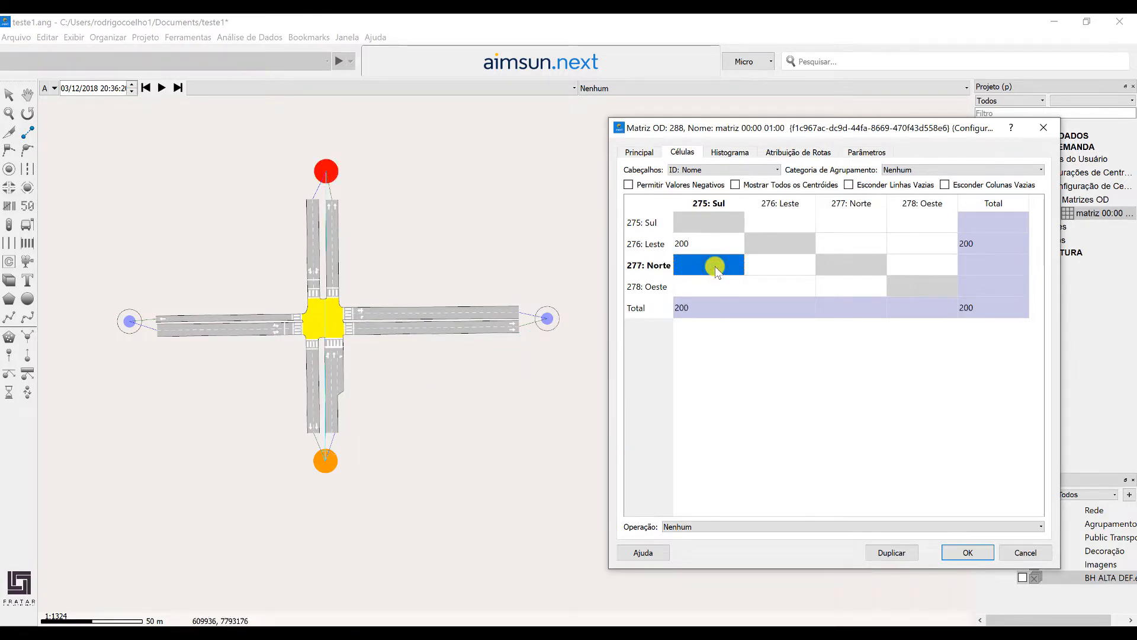
Enter OD volumes of 800 for trips from Norte to Sul and 300 from Oeste to Sul.
{"action": "type", "text": "200"}
{"action": "key", "text": "BackSpace"}
{"action": "type", "text": "300"}
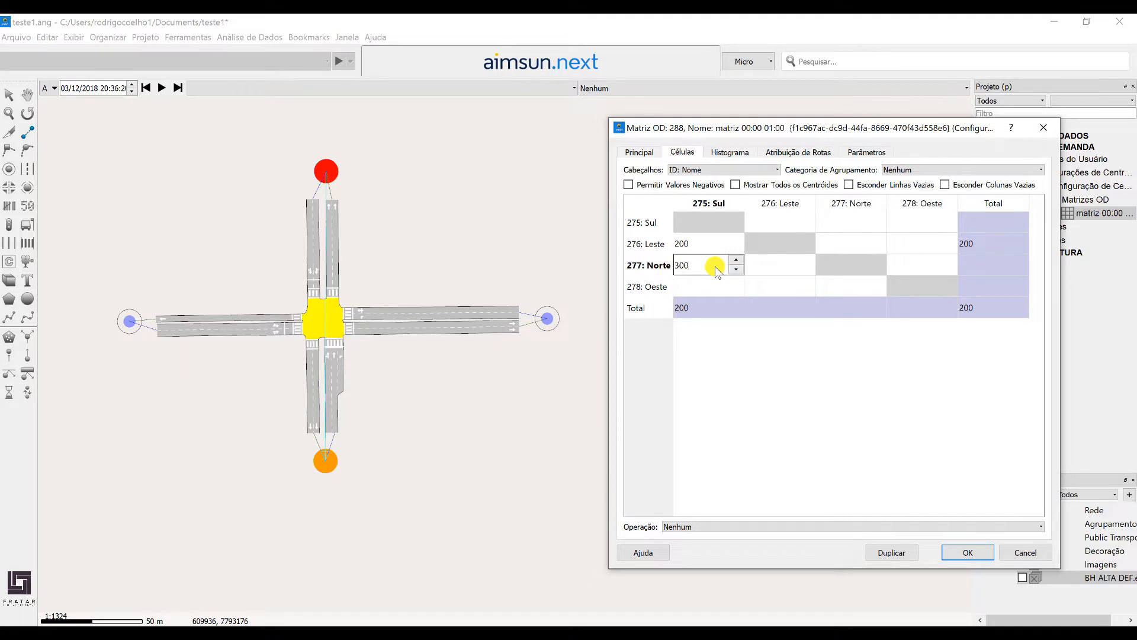
{"action": "type", "text": "150"}
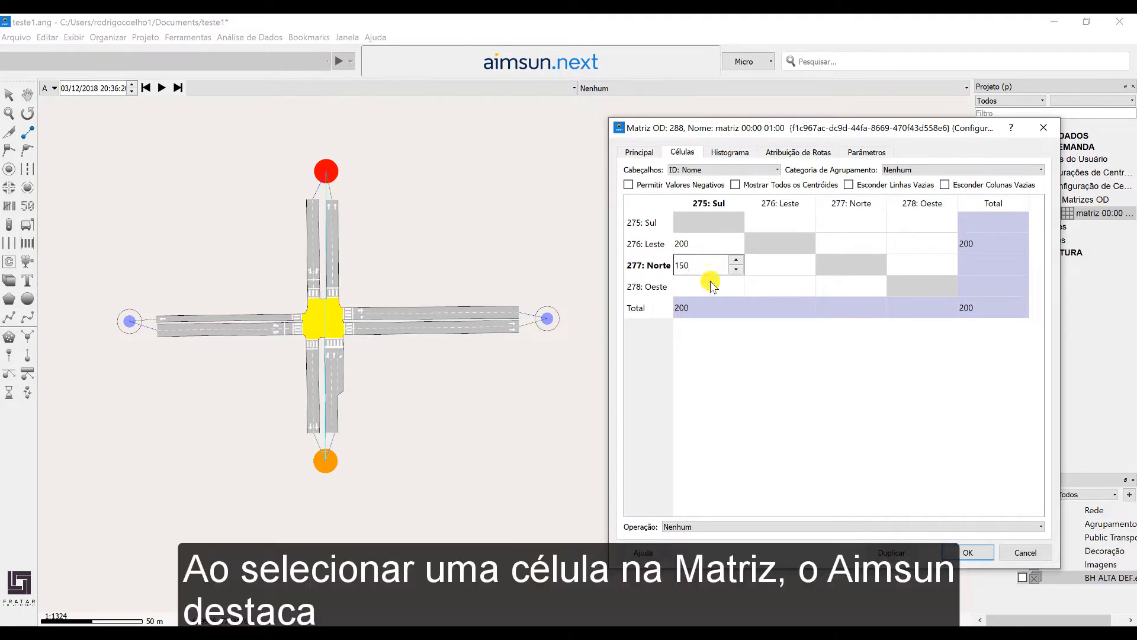
{"action": "left_click", "coordinate": [712, 286]}
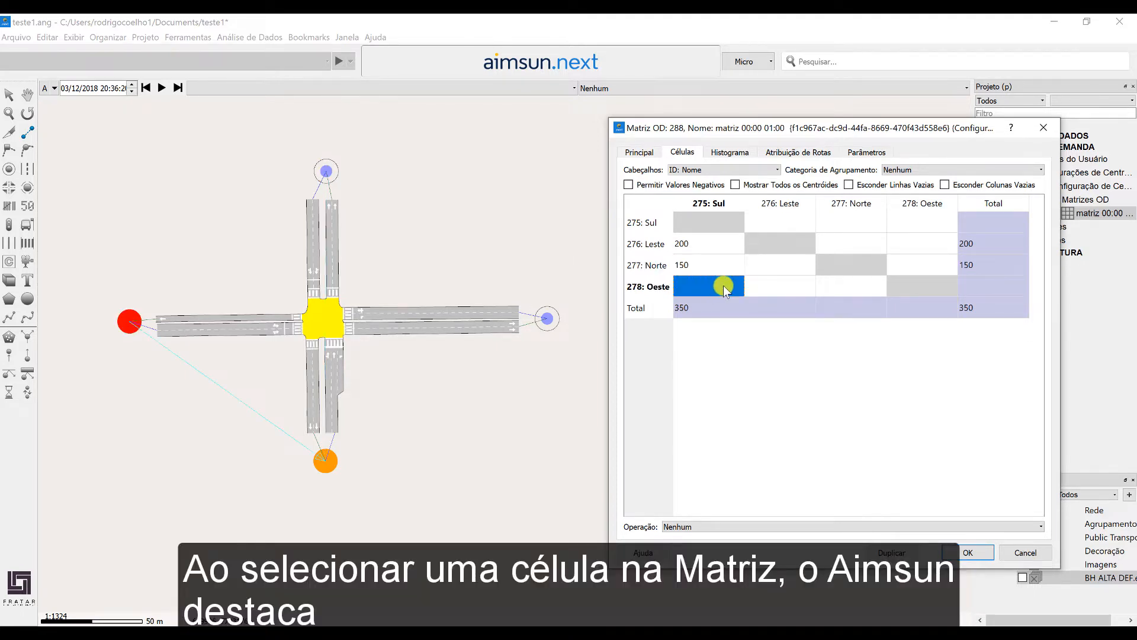
{"action": "left_click", "coordinate": [706, 264]}
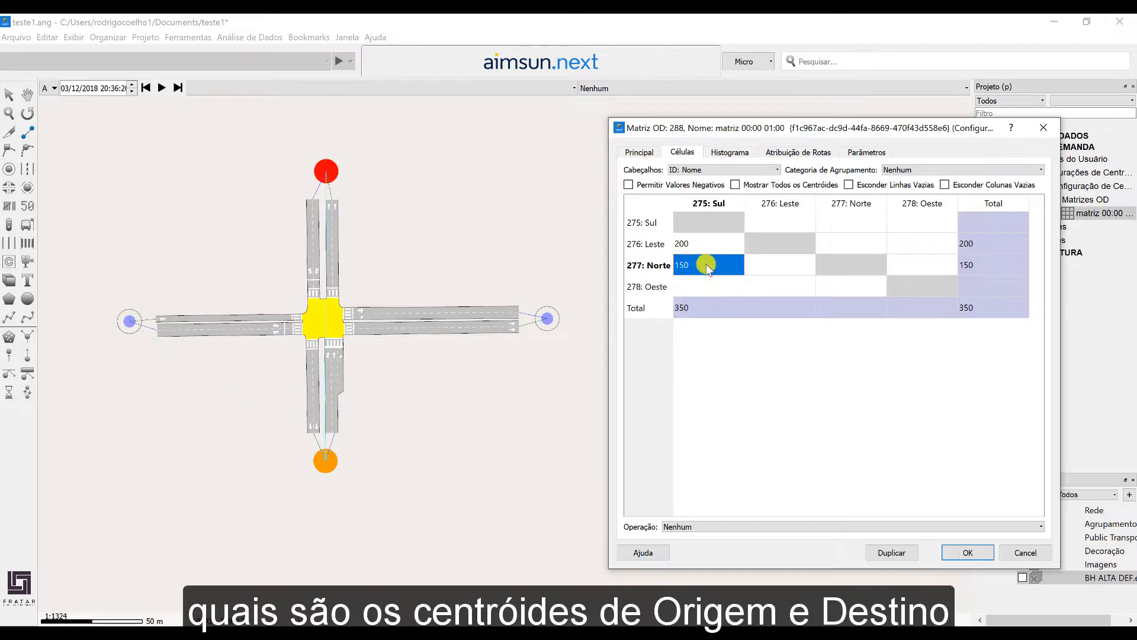
{"action": "type", "text": "6"}
{"action": "left_click", "coordinate": [708, 287]}
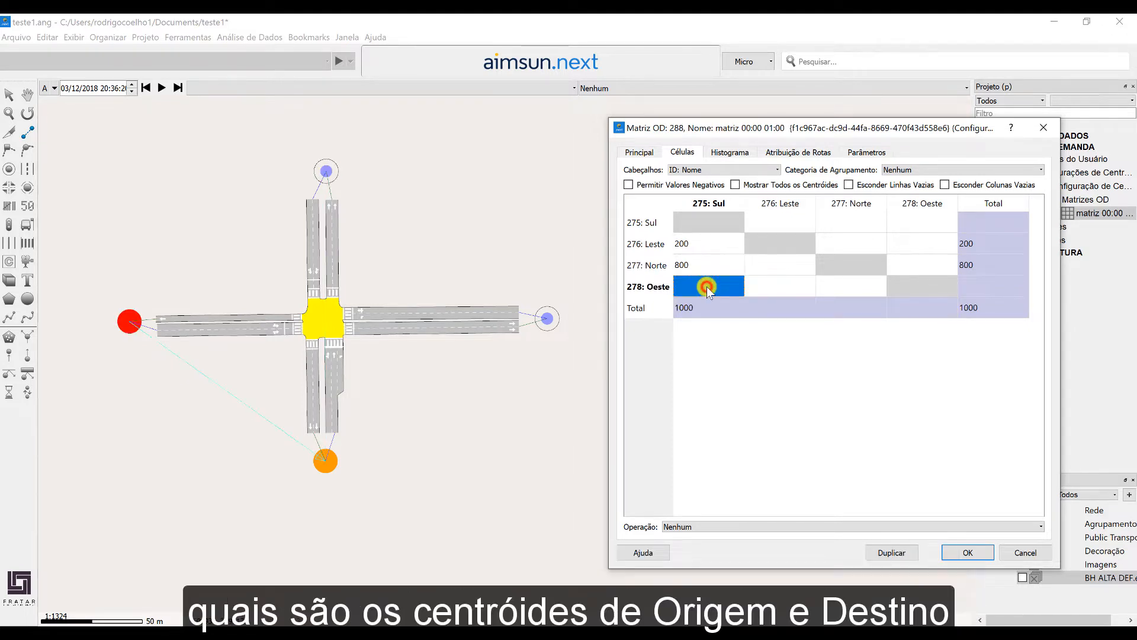
{"action": "type", "text": "300"}
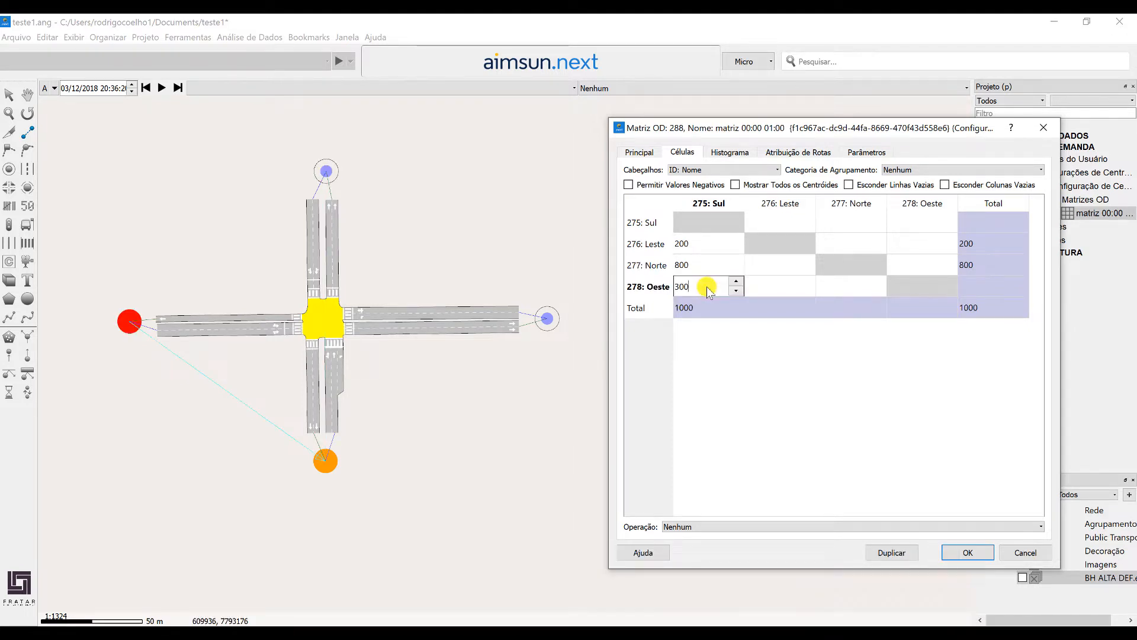
{"action": "left_click", "coordinate": [788, 283]}
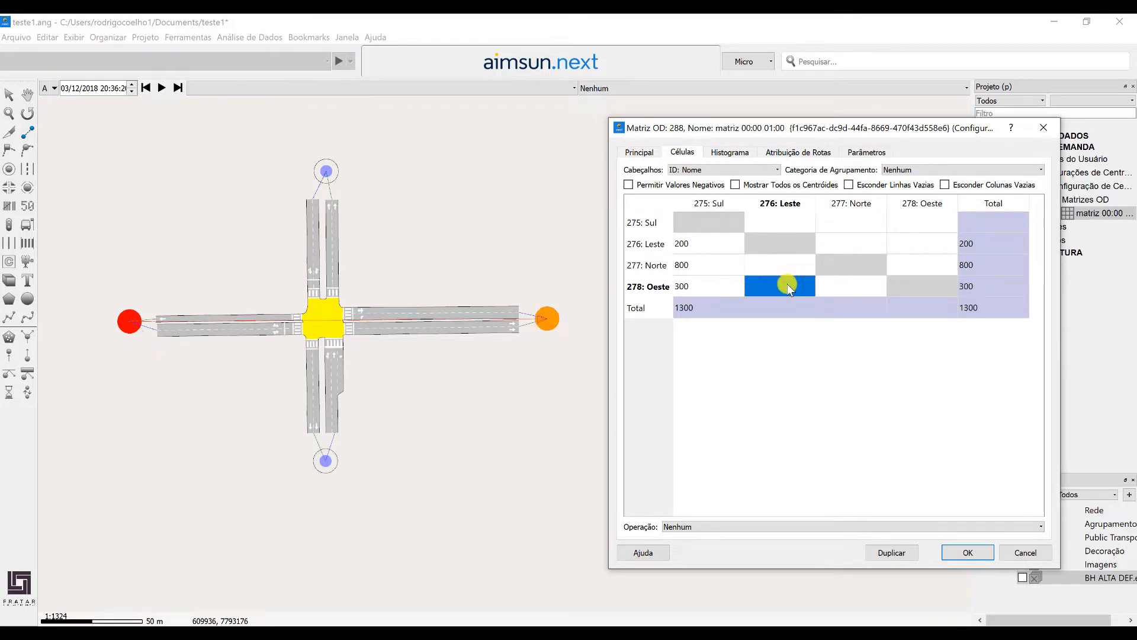
Fill the OD volumes towards Leste with 100 from Sul, 200 from Norte and 100 from Oeste.
{"action": "left_click", "coordinate": [790, 223]}
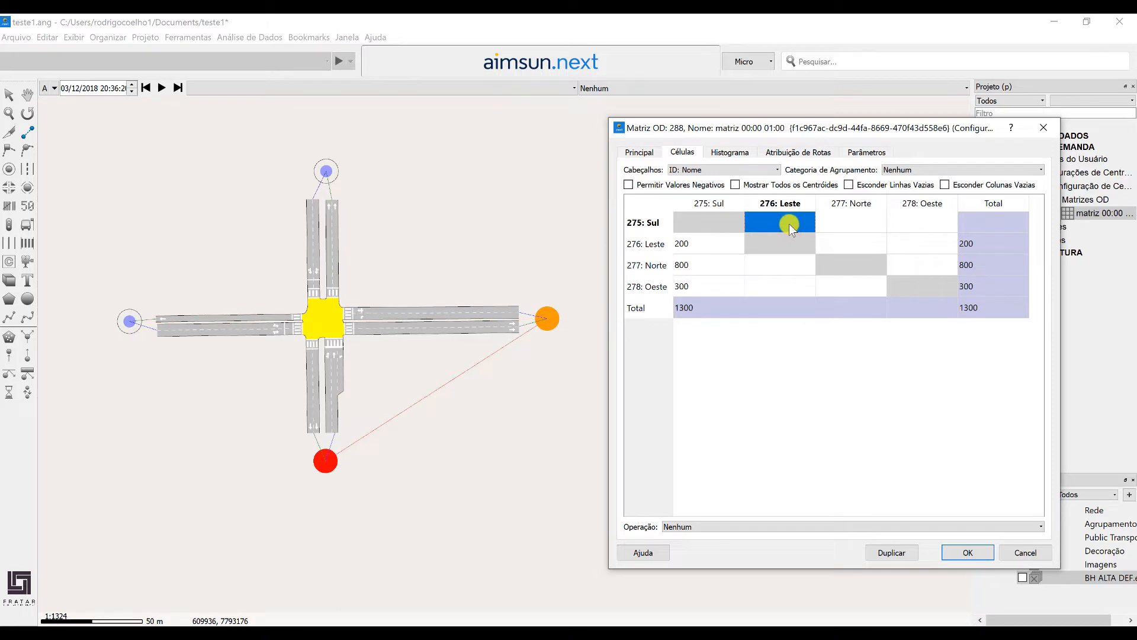
{"action": "type", "text": "100"}
{"action": "left_click", "coordinate": [773, 264]}
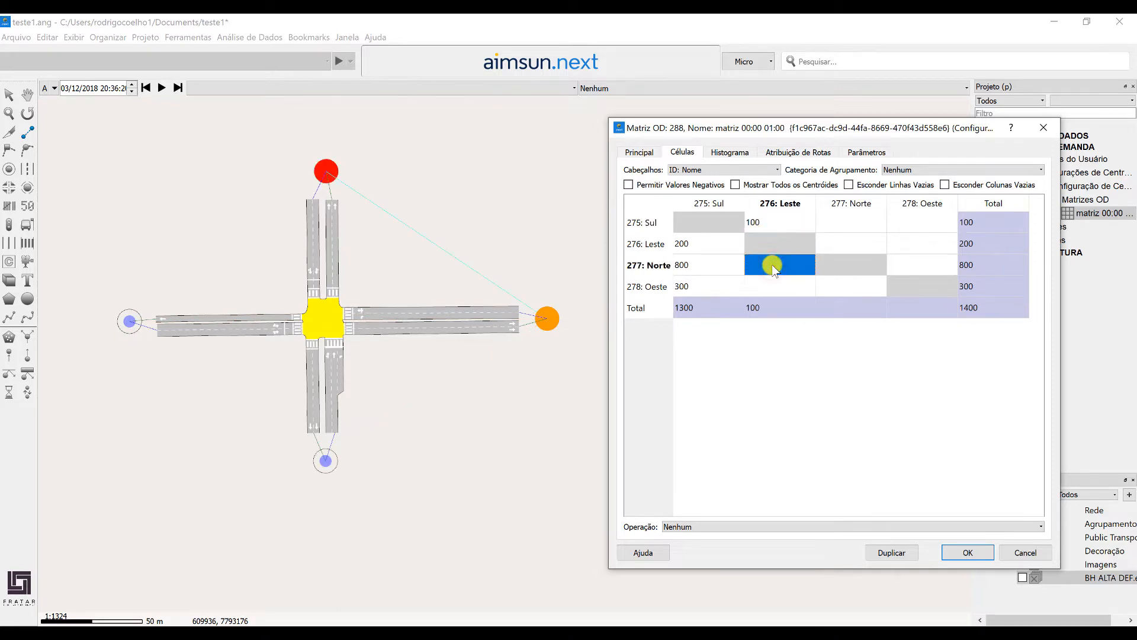
{"action": "type", "text": "200"}
{"action": "left_click", "coordinate": [772, 288]}
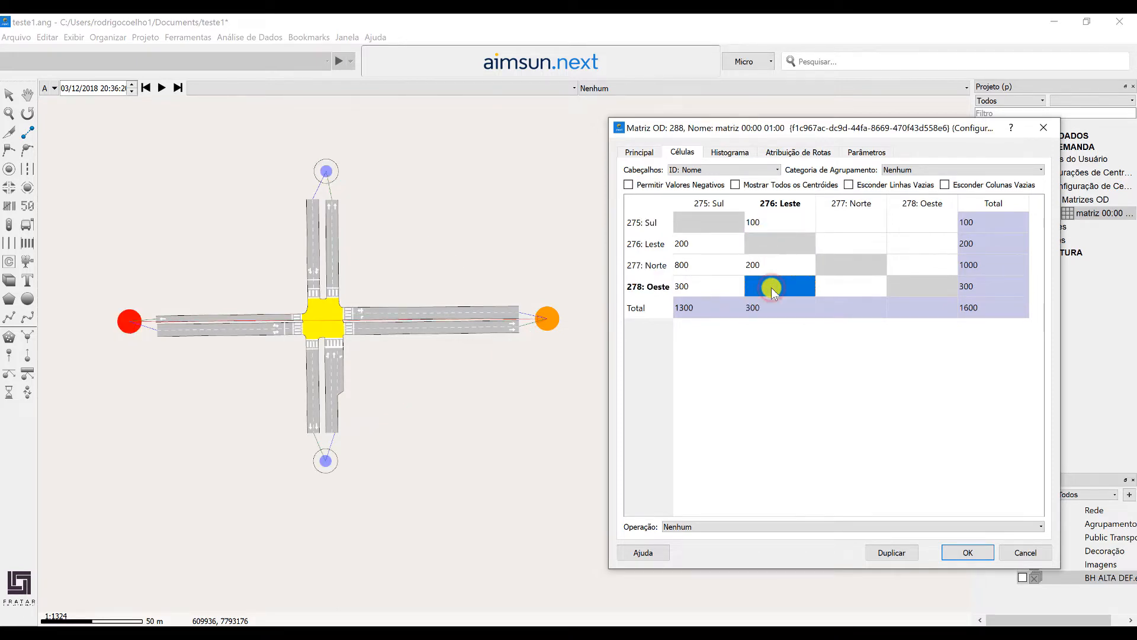
{"action": "type", "text": "100"}
Fill the OD volumes towards Norte with 800 from Sul, 200 from Leste and 300 from Oeste.
{"action": "left_click", "coordinate": [852, 224]}
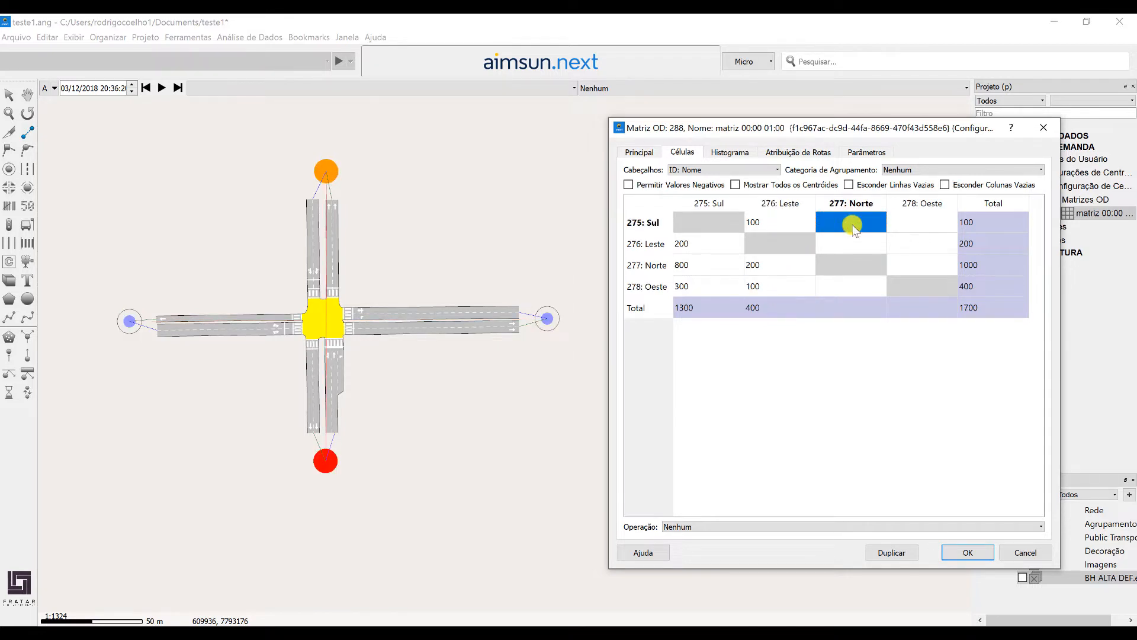
{"action": "type", "text": "800"}
{"action": "left_click", "coordinate": [861, 244]}
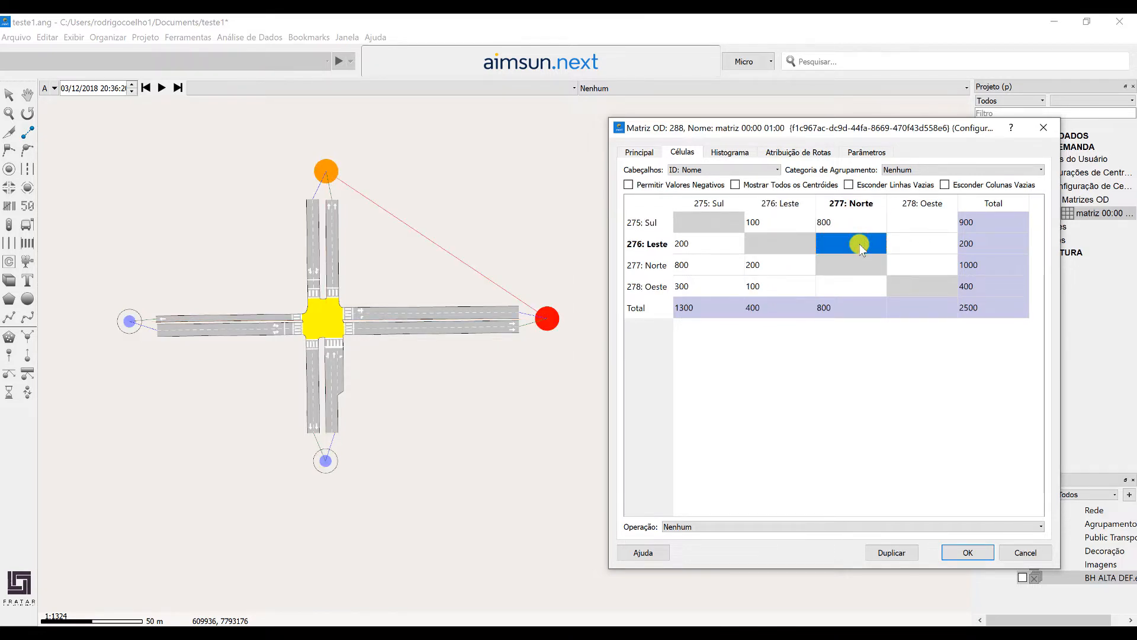
{"action": "type", "text": "300"}
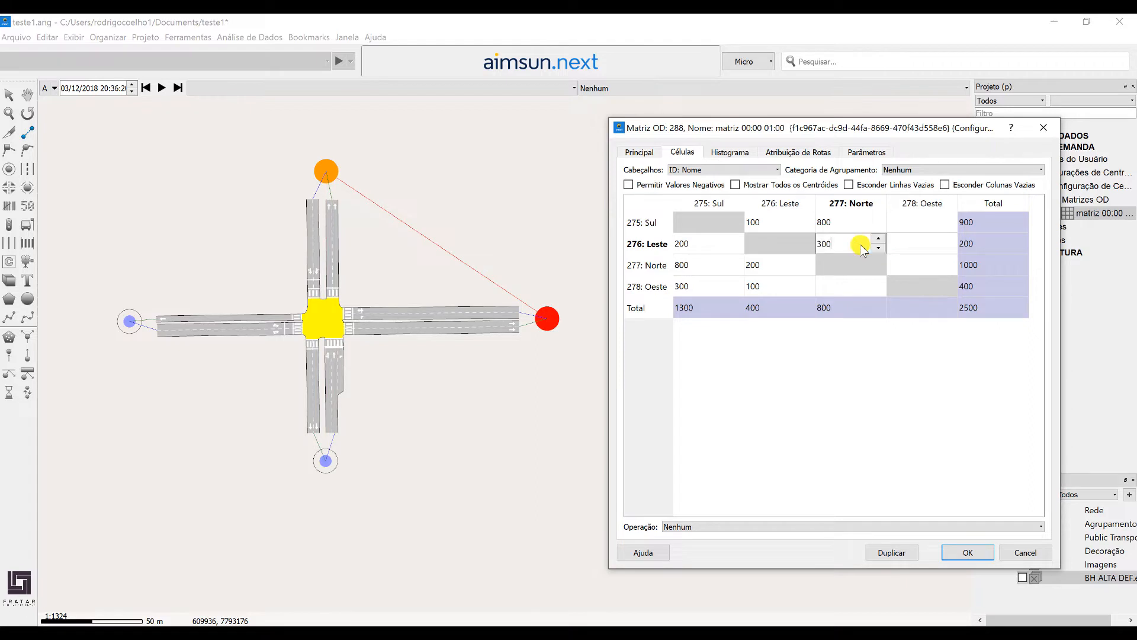
{"action": "left_click", "coordinate": [841, 287]}
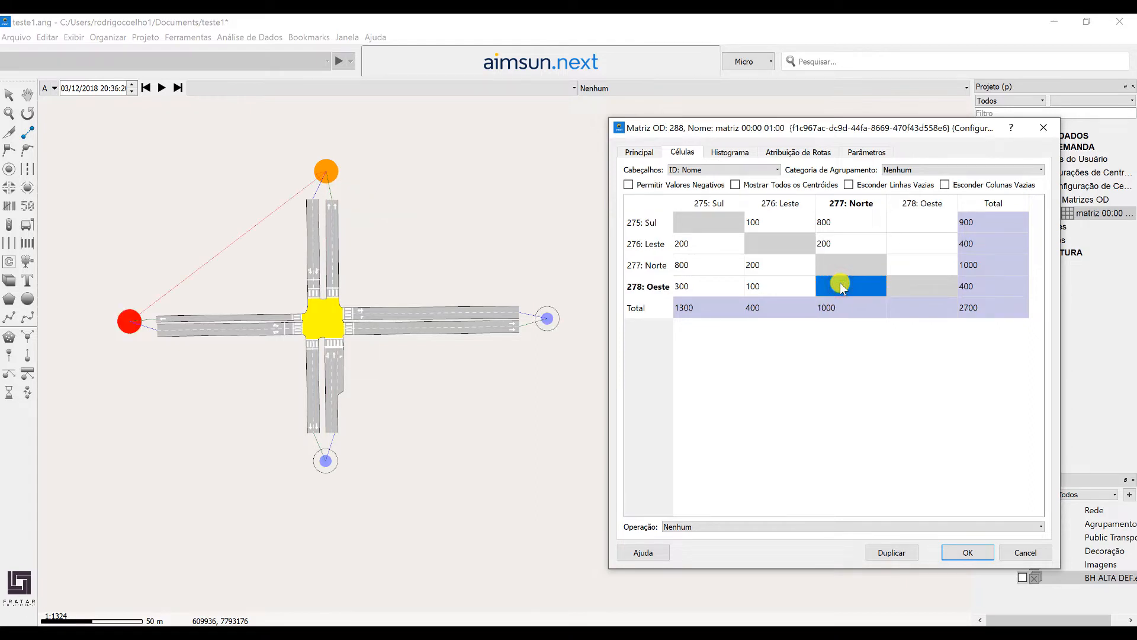
{"action": "type", "text": "300"}
Fill the OD volumes towards Oeste with 100 from Sul, 500 from Leste and 300 from Norte, and accept the matrix.
{"action": "left_click", "coordinate": [913, 223]}
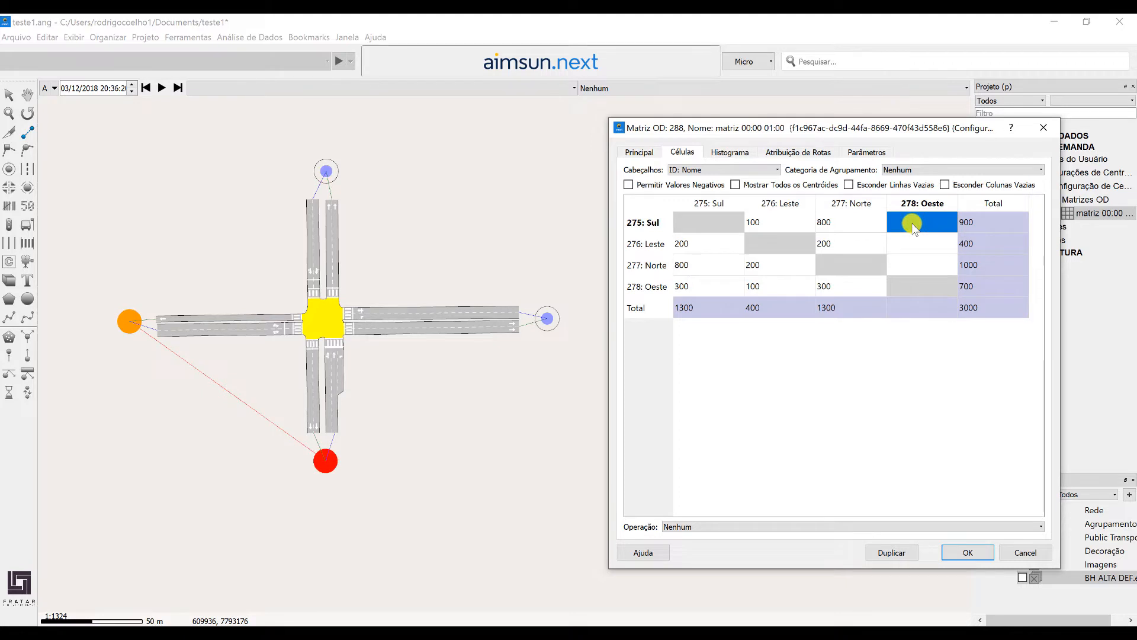
{"action": "type", "text": "100"}
{"action": "left_click", "coordinate": [914, 243]}
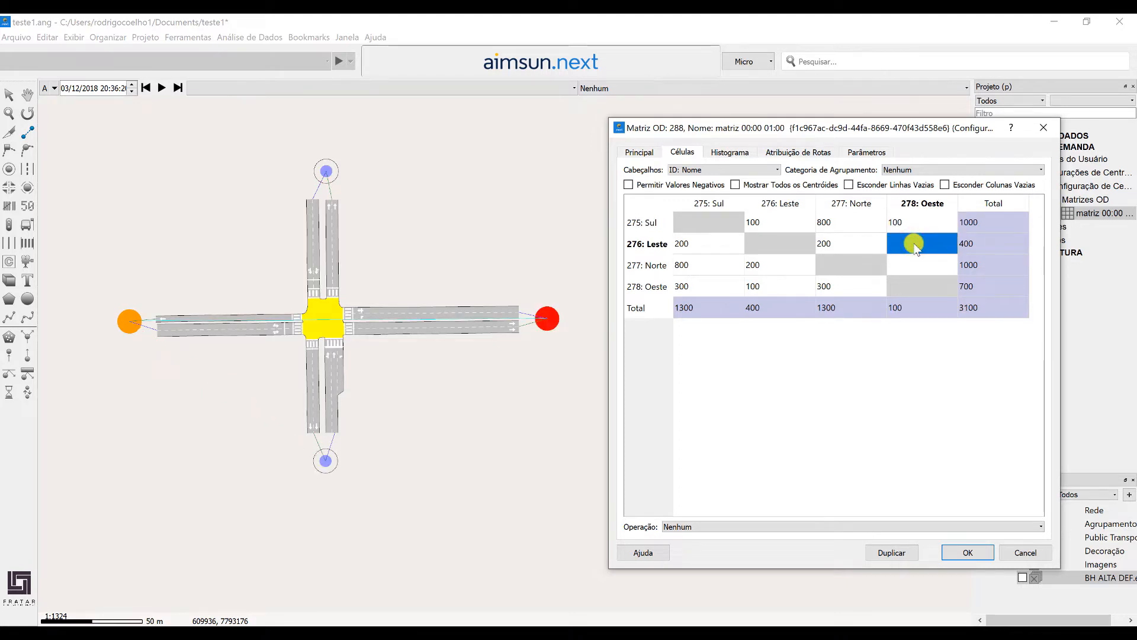
{"action": "type", "text": "500"}
{"action": "left_click", "coordinate": [925, 271]}
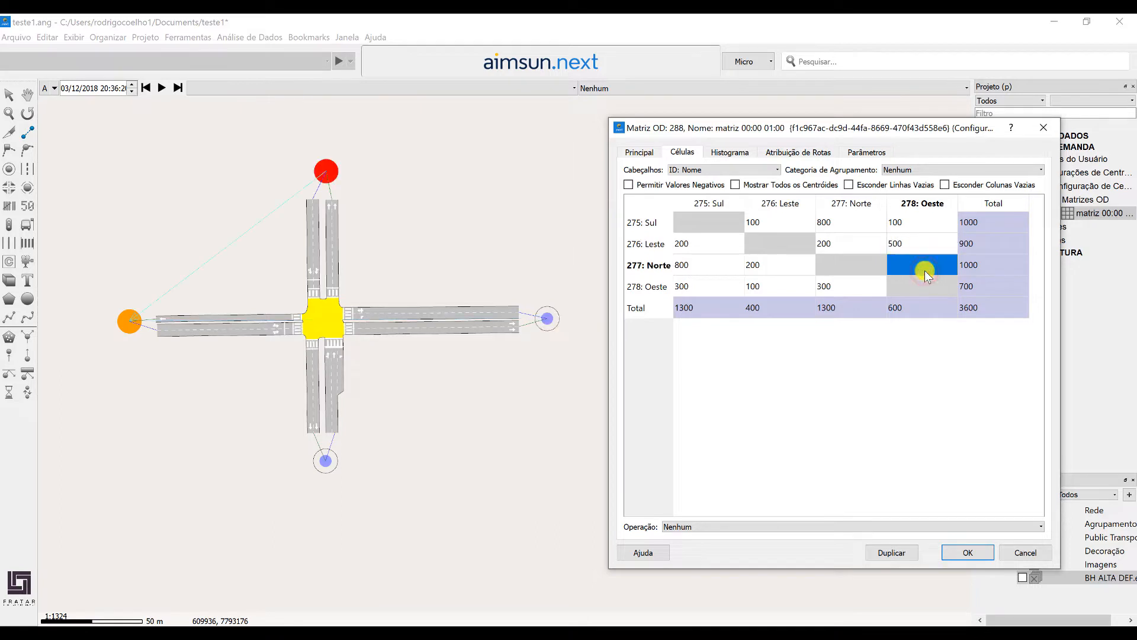
{"action": "type", "text": "1"}
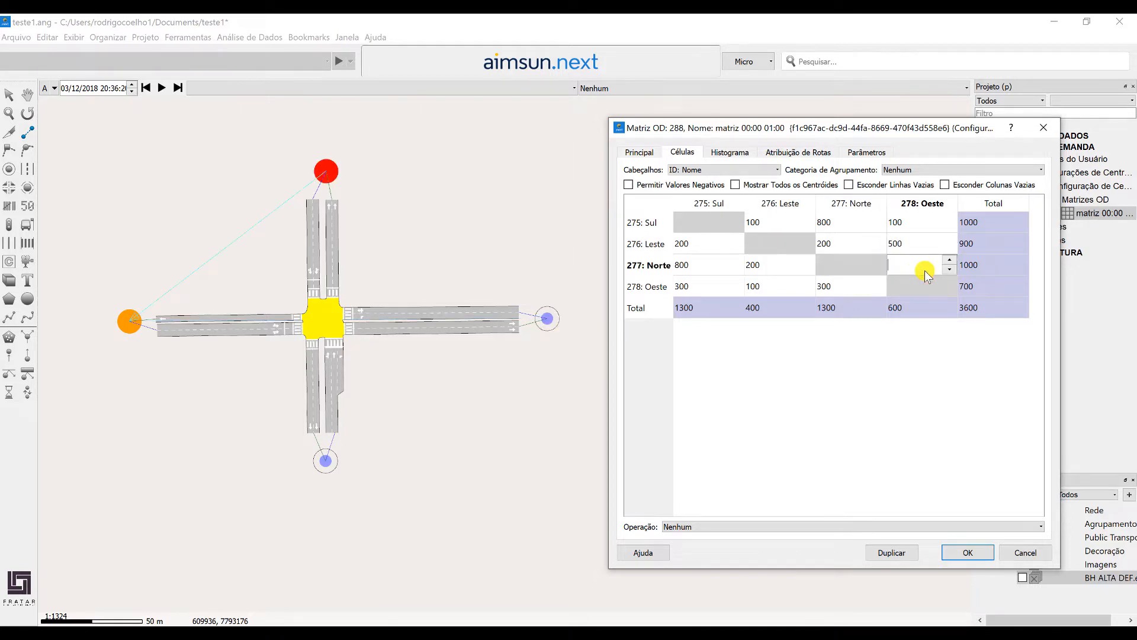
{"action": "key", "text": "Return"}
{"action": "left_click", "coordinate": [912, 361]}
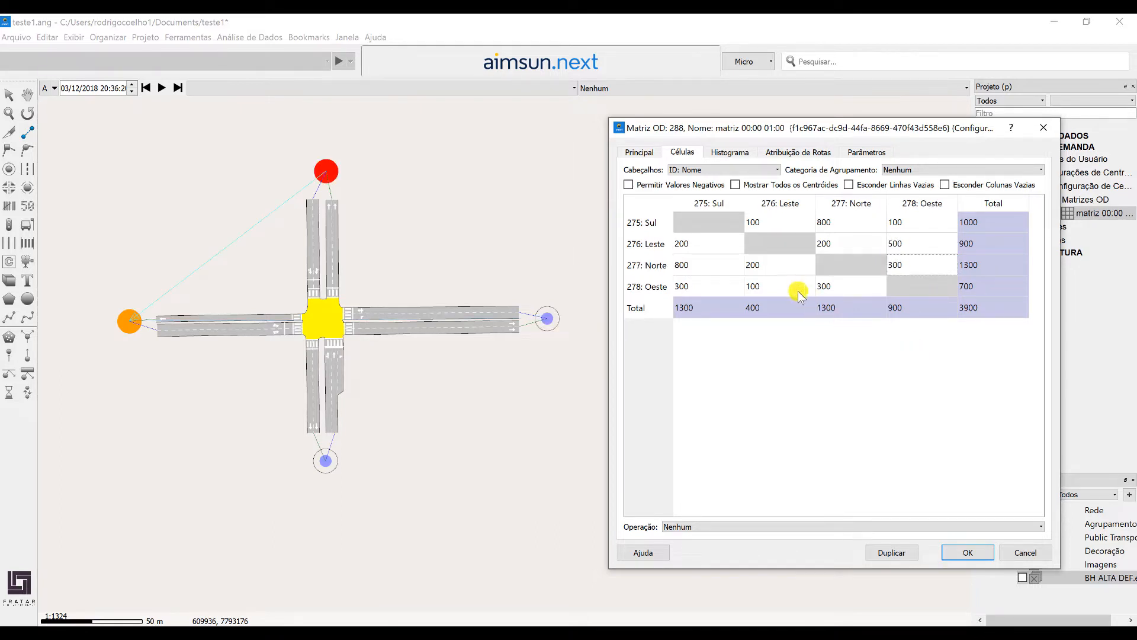
{"action": "left_click", "coordinate": [968, 554]}
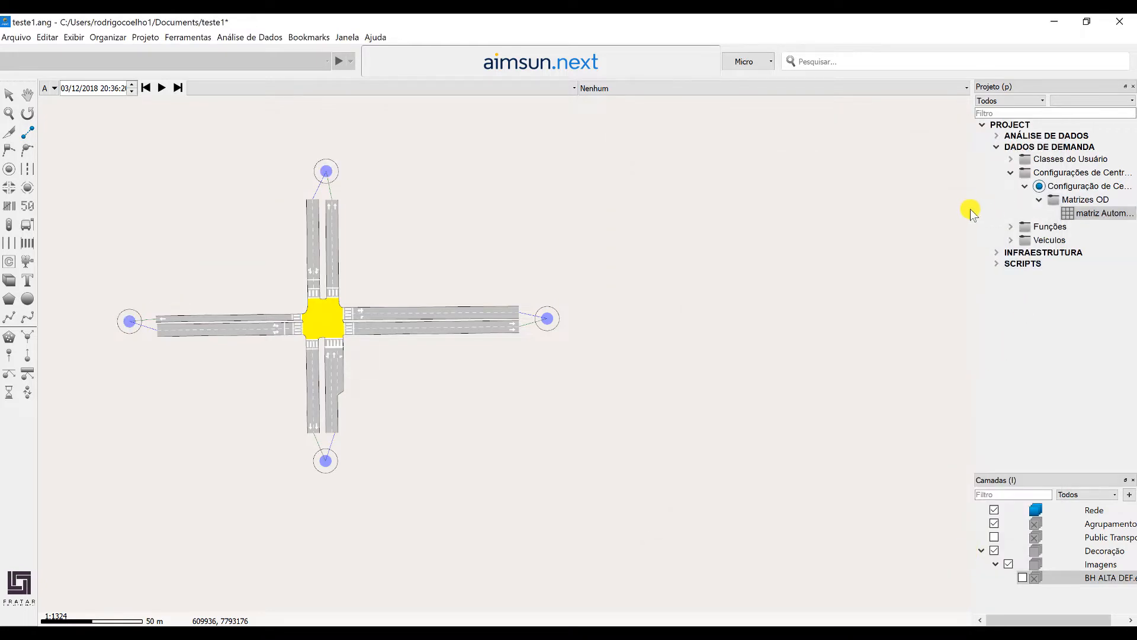
Create a traffic demand in the project's demand data and name it Demanda de Tráfego Atual.
{"action": "left_click_drag", "start_coordinate": [971, 210], "coordinate": [884, 214]}
{"action": "left_click", "coordinate": [956, 147]}
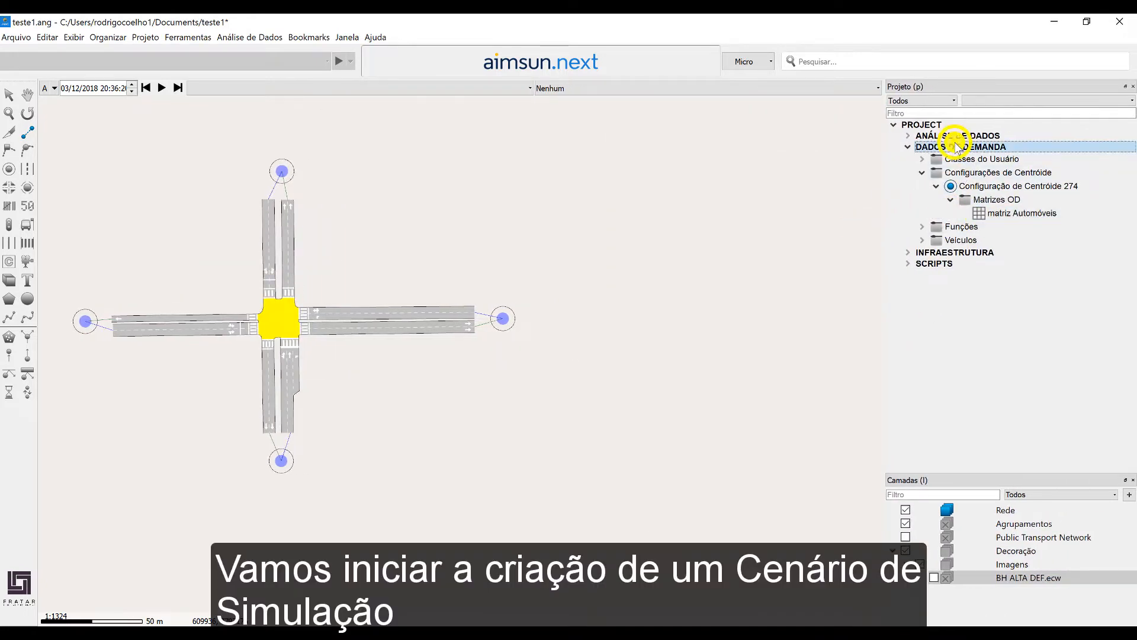
{"action": "right_click", "coordinate": [956, 147]}
{"action": "mouse_move", "coordinate": [935, 153]}
{"action": "left_click", "coordinate": [877, 196]}
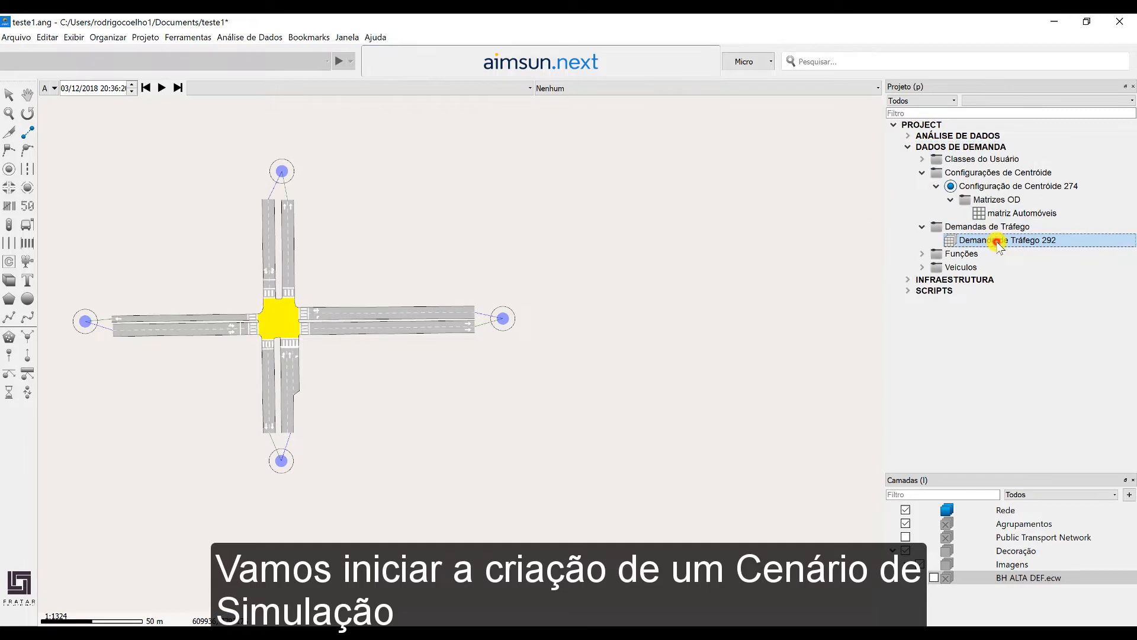
{"action": "double_click", "coordinate": [999, 241]}
{"action": "left_click_drag", "start_coordinate": [335, 141], "coordinate": [386, 147]}
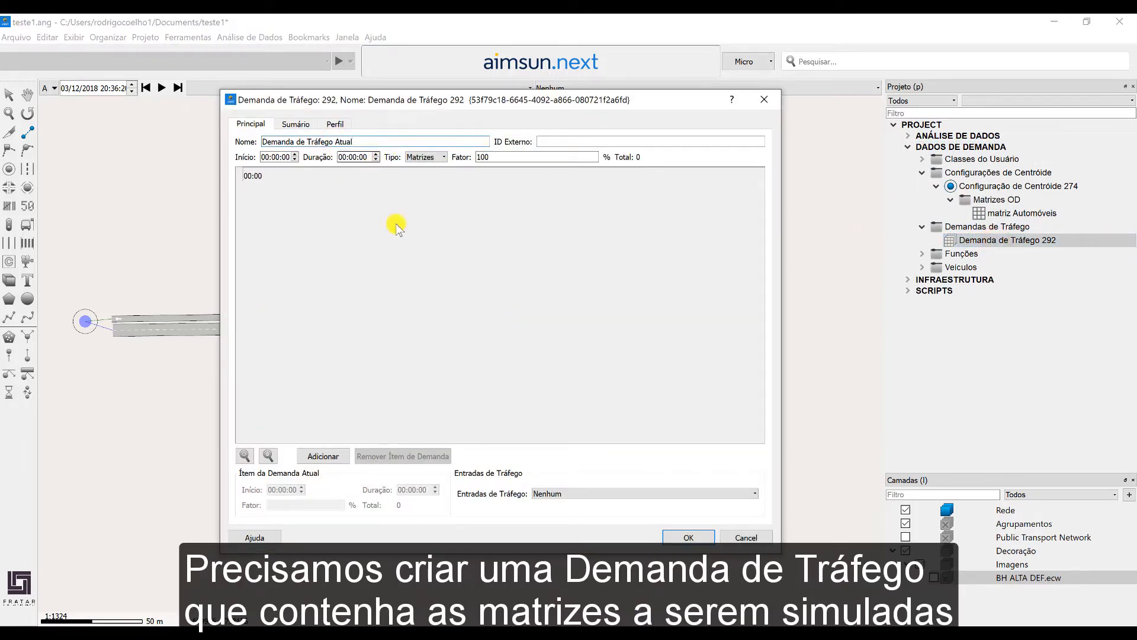
Add the matriz Automóveis OD matrix to the traffic demand and accept it.
{"action": "left_click", "coordinate": [323, 457]}
{"action": "left_click", "coordinate": [488, 318]}
{"action": "left_click", "coordinate": [586, 388]}
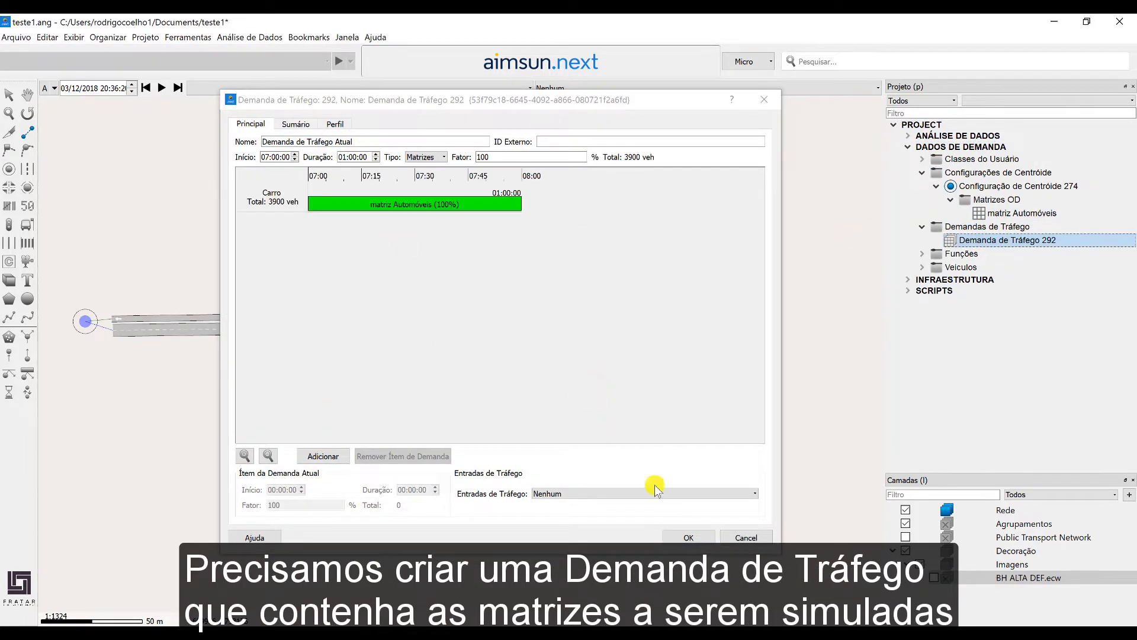
{"action": "left_click", "coordinate": [690, 537]}
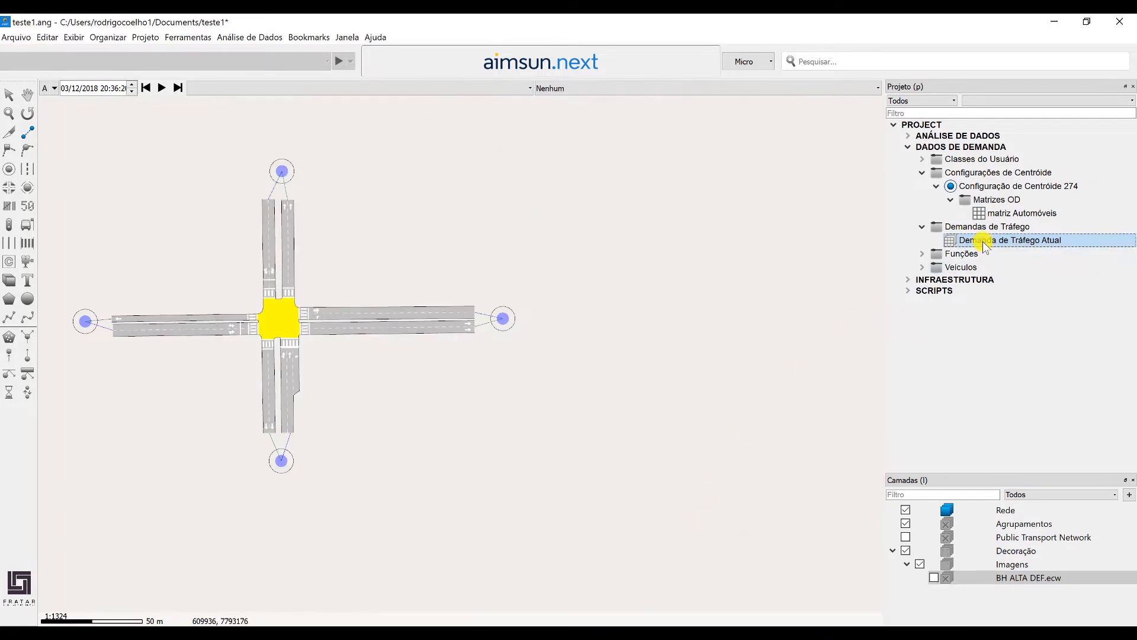
Duplicate the Demanda de Tráfego Atual and rename the copy Demanda de Tráfego Futuro.
{"action": "left_click_drag", "start_coordinate": [984, 241], "coordinate": [1003, 228]}
{"action": "double_click", "coordinate": [1003, 253]}
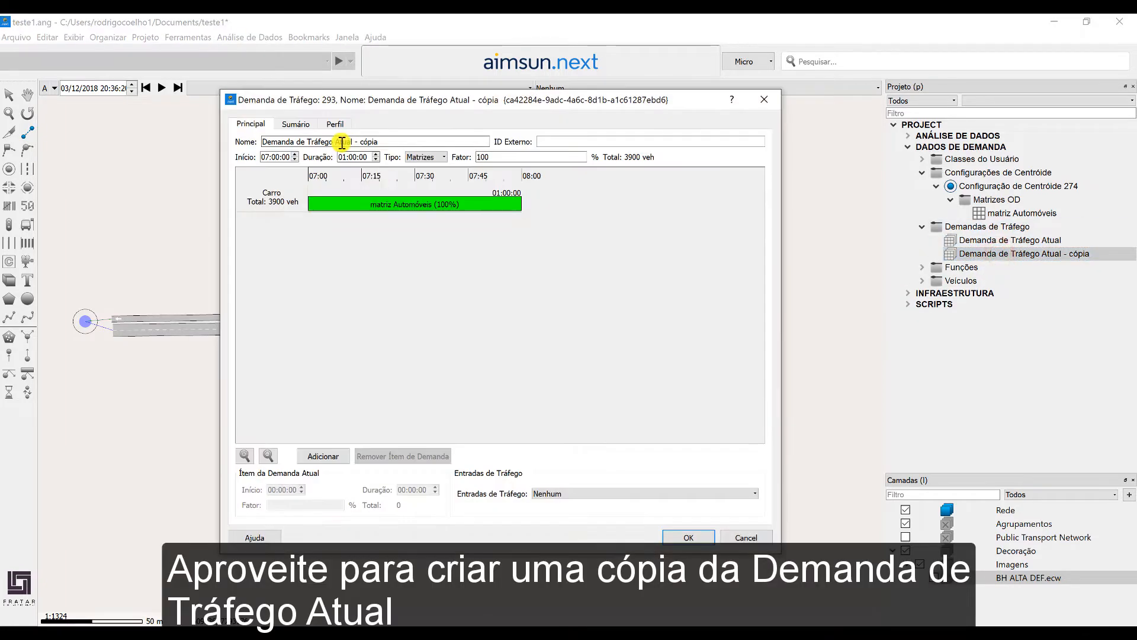
{"action": "key", "text": "BackSpace"}
{"action": "key", "text": "BackSpace"}
Set the future traffic demand's multiplication factor to 120% and accept it.
{"action": "double_click", "coordinate": [484, 157]}
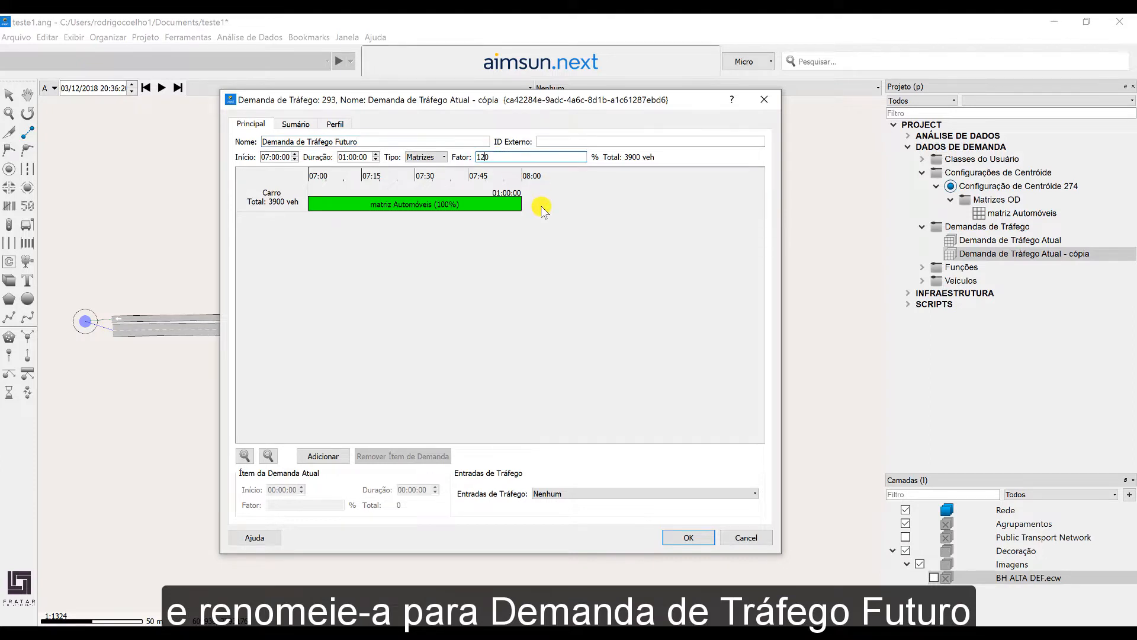
{"action": "type", "text": "120"}
{"action": "left_click", "coordinate": [458, 273]}
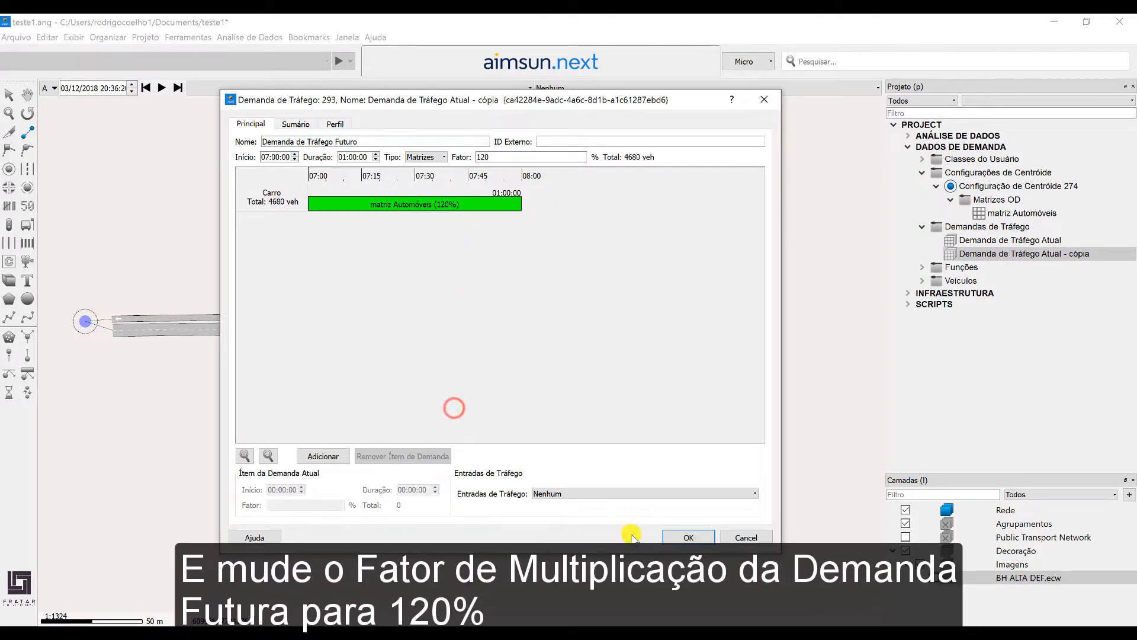
{"action": "left_click", "coordinate": [683, 537]}
Duplicate the matriz Automóveis OD matrix and open the copy for editing.
{"action": "left_click", "coordinate": [1001, 214]}
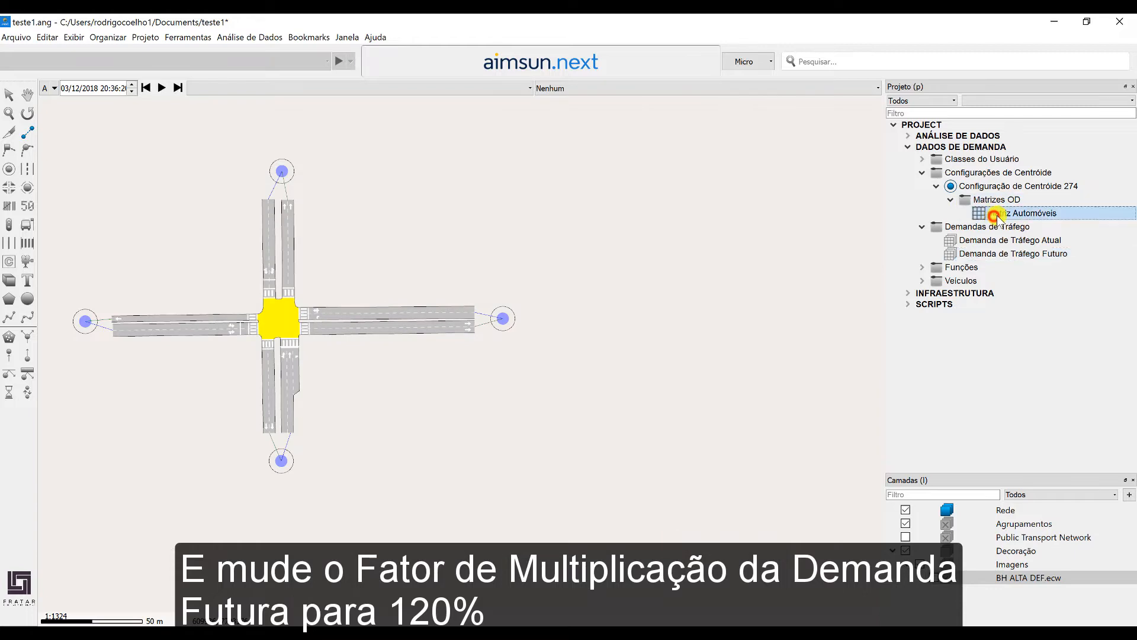
{"action": "left_click_drag", "start_coordinate": [1002, 214], "coordinate": [1008, 200]}
{"action": "double_click", "coordinate": [1013, 228]}
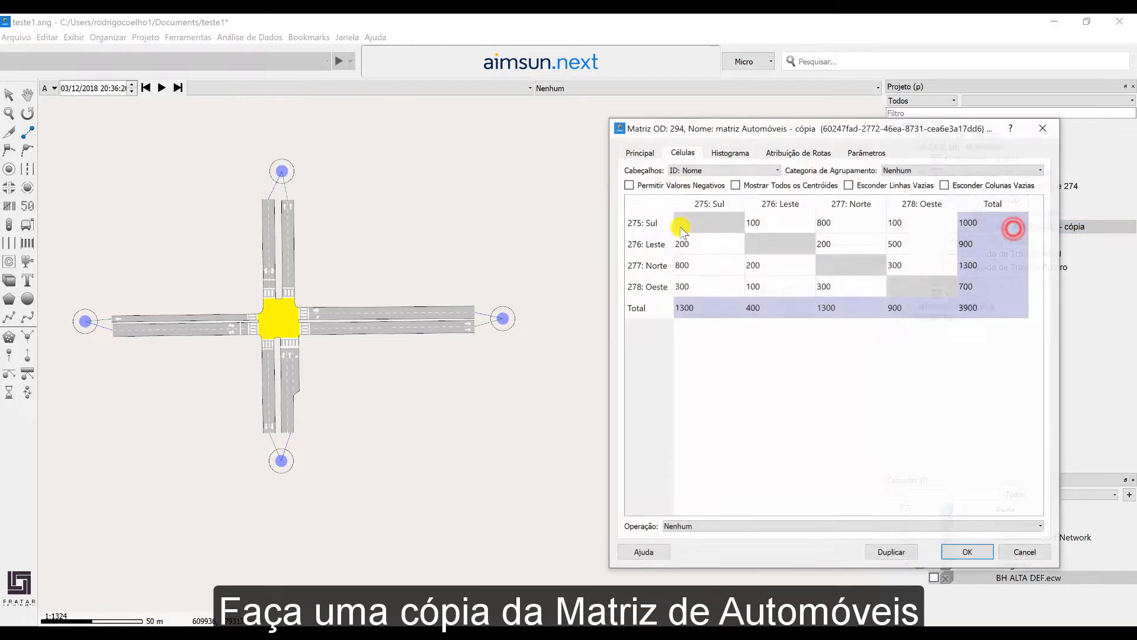
Rename the copied OD matrix matriz Pesados and set its vehicle type to Caminhão.
{"action": "left_click", "coordinate": [649, 155]}
{"action": "left_click_drag", "start_coordinate": [701, 170], "coordinate": [805, 172]}
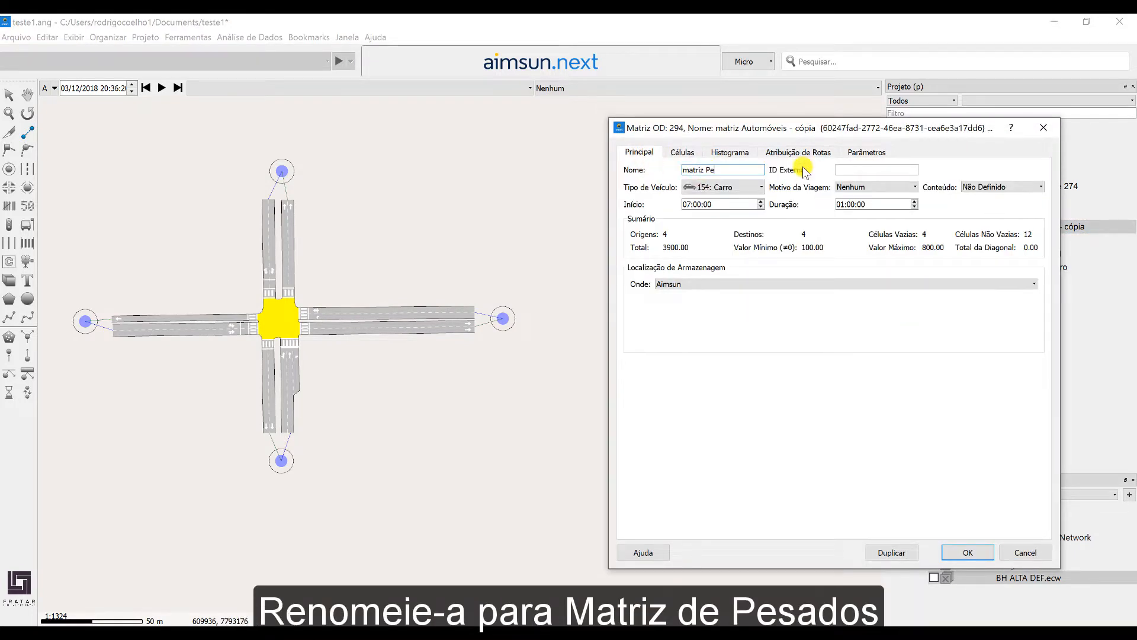
{"action": "type", "text": "Pesados"}
{"action": "left_click", "coordinate": [738, 187]}
{"action": "left_click", "coordinate": [731, 222]}
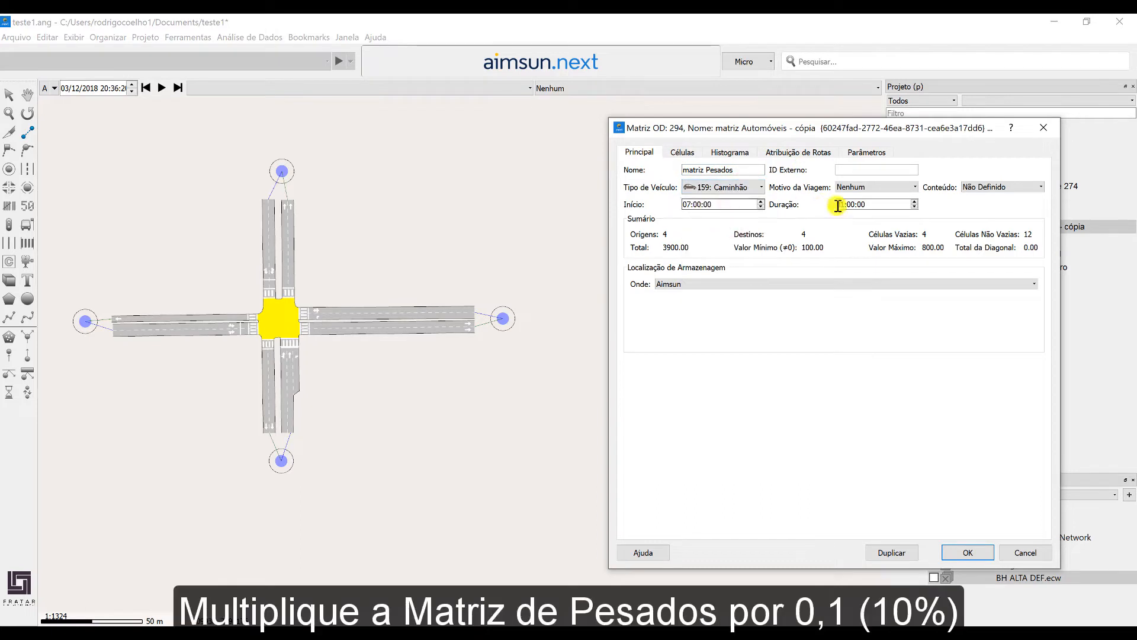
Multiply all cells of the heavy-vehicle matrix by 0,1 and accept the matrix.
{"action": "left_click", "coordinate": [684, 154]}
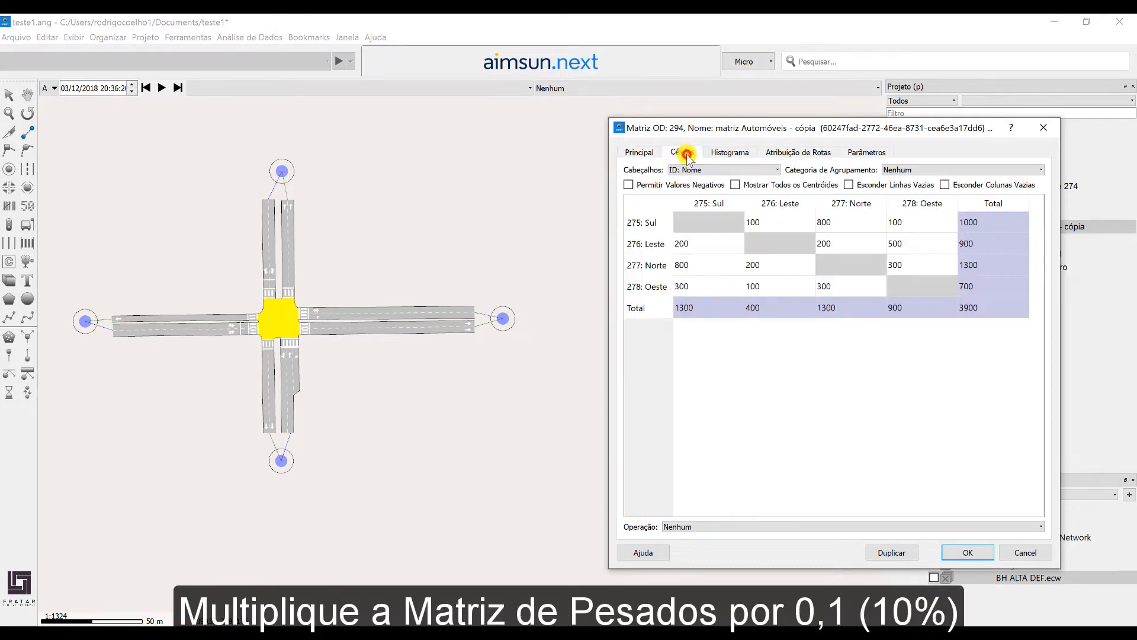
{"action": "left_click", "coordinate": [711, 527]}
{"action": "left_click", "coordinate": [687, 574]}
{"action": "type", "text": "0,1"}
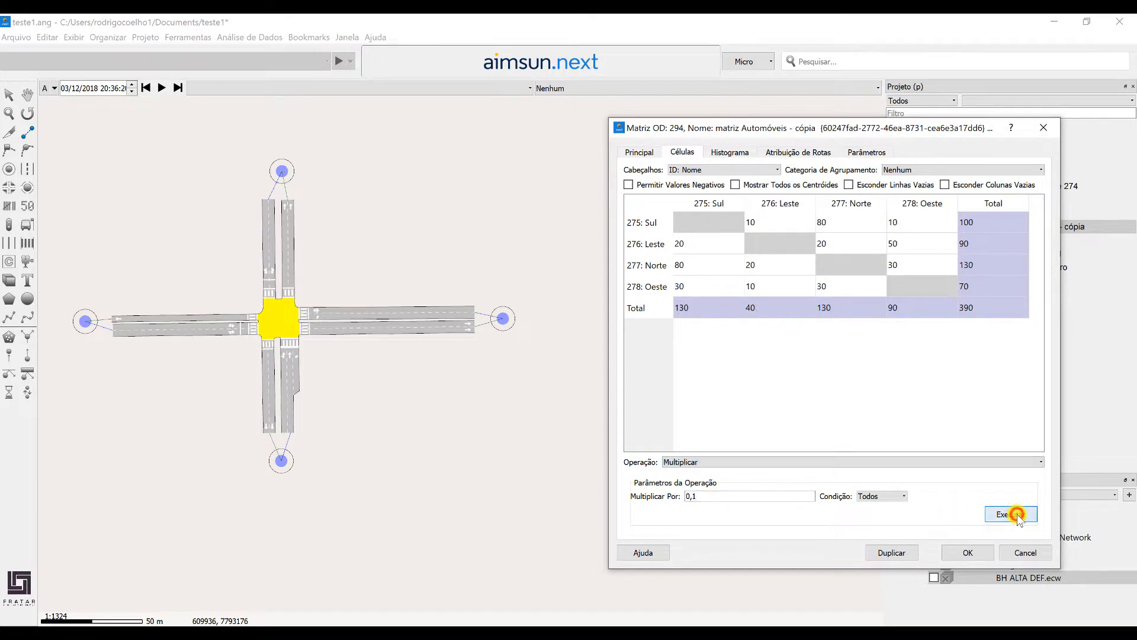
{"action": "left_click", "coordinate": [968, 552]}
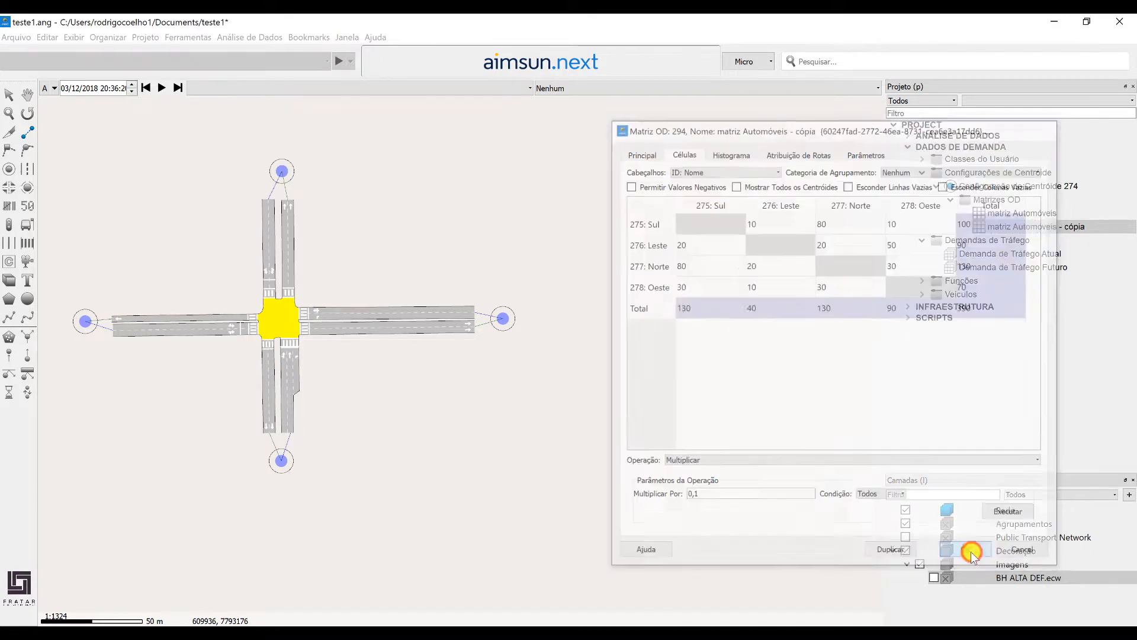
Add the matriz Pesados OD matrix to Demanda de Tráfego Atual and accept the demand.
{"action": "double_click", "coordinate": [1013, 255]}
{"action": "left_click", "coordinate": [323, 455]}
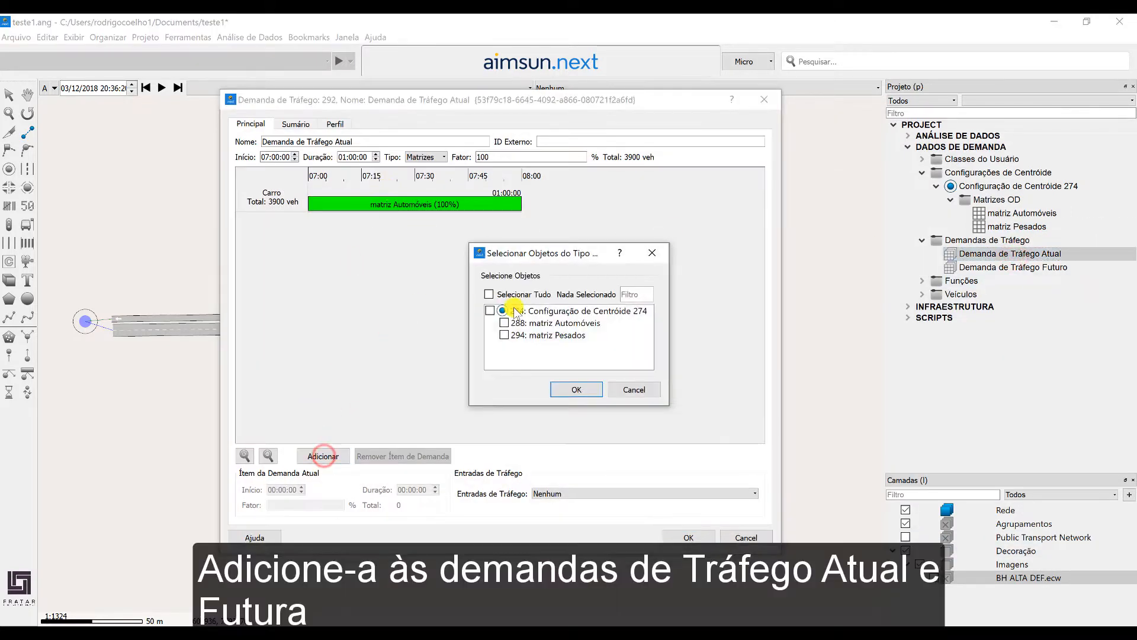
{"action": "left_click", "coordinate": [501, 338]}
{"action": "left_click", "coordinate": [591, 386]}
{"action": "left_click", "coordinate": [688, 537]}
Add the matriz Pesados OD matrix to Demanda de Tráfego Futuro, accept the demand and save the project.
{"action": "double_click", "coordinate": [1013, 267]}
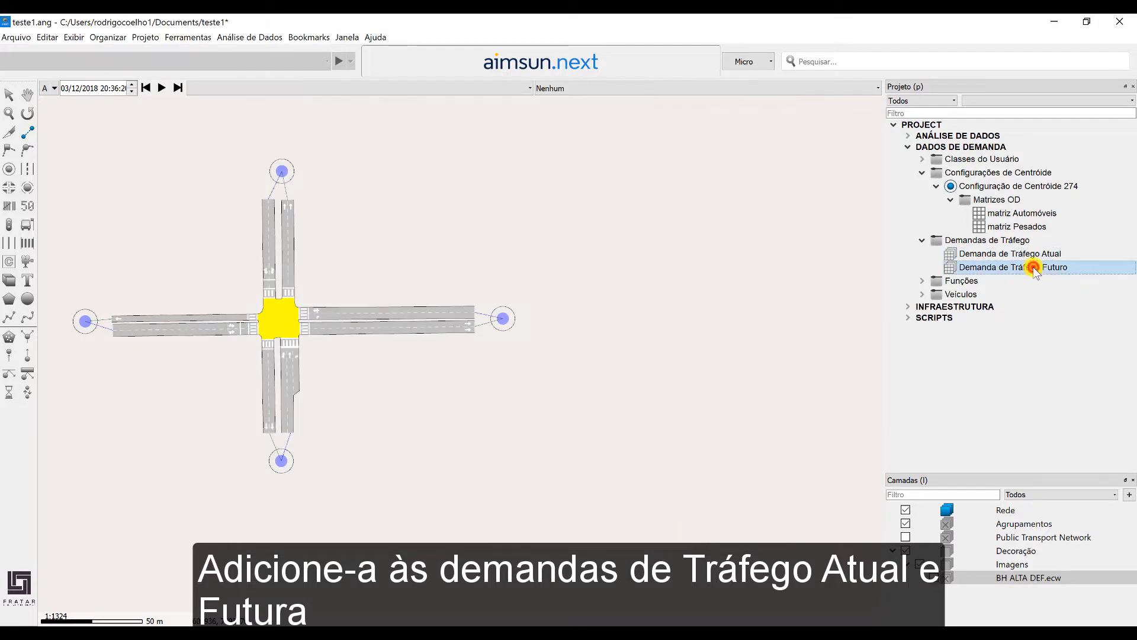
{"action": "left_click", "coordinate": [324, 456]}
{"action": "left_click", "coordinate": [504, 335]}
{"action": "left_click", "coordinate": [577, 389]}
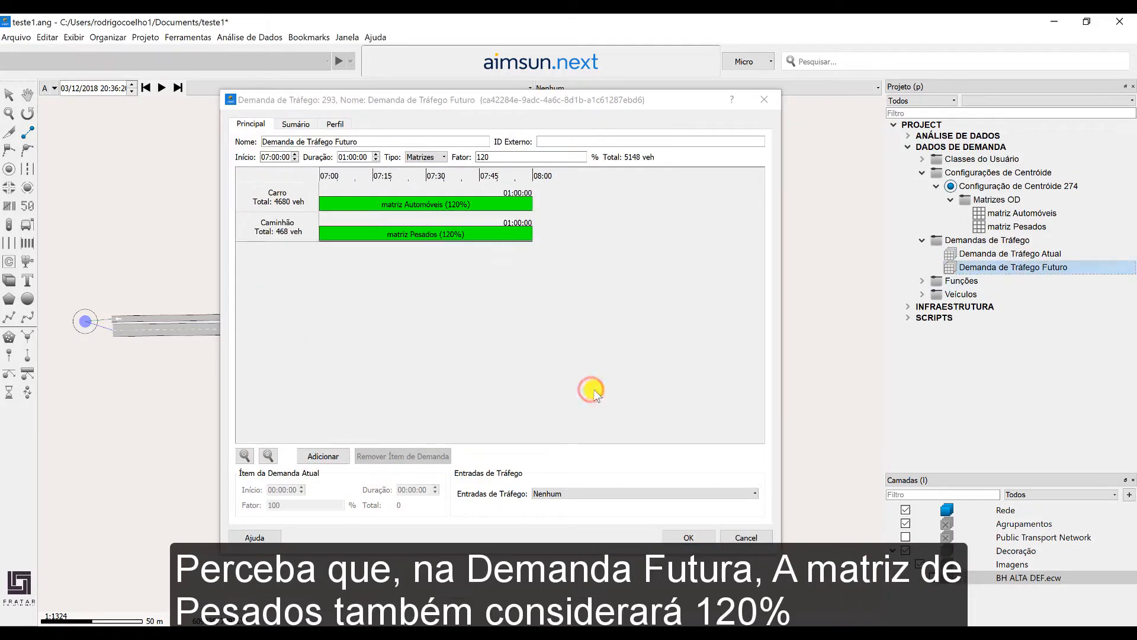
{"action": "left_click", "coordinate": [688, 537]}
{"action": "key", "text": "ctrl+s"}
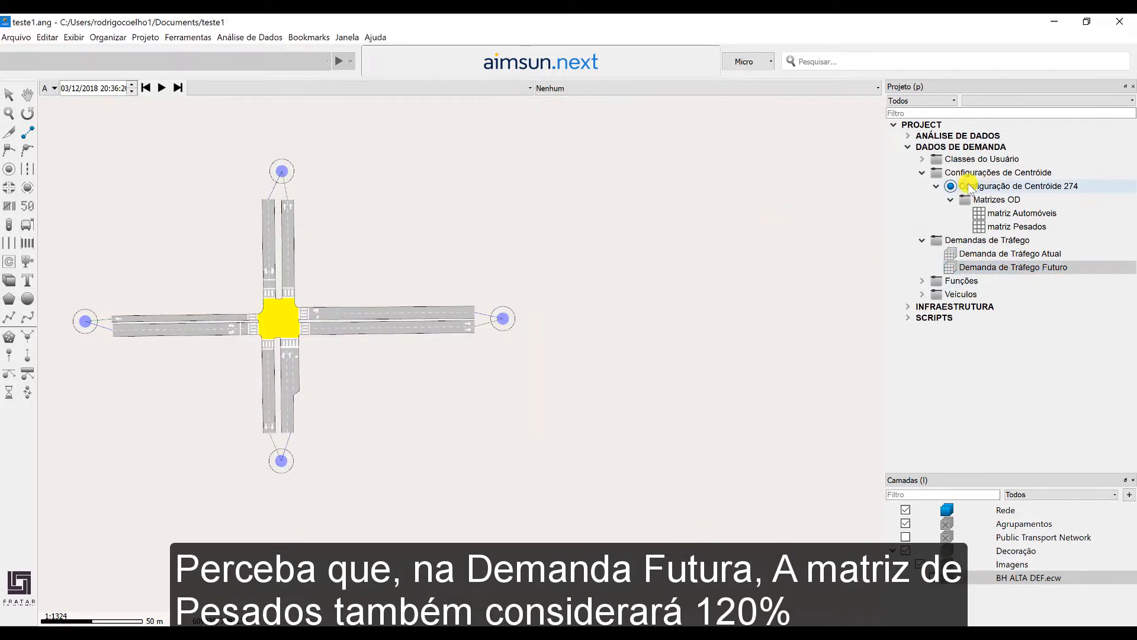
Create a dynamic scenario in the project and rename it Cenário Dinâmico Atual.
{"action": "right_click", "coordinate": [923, 124]}
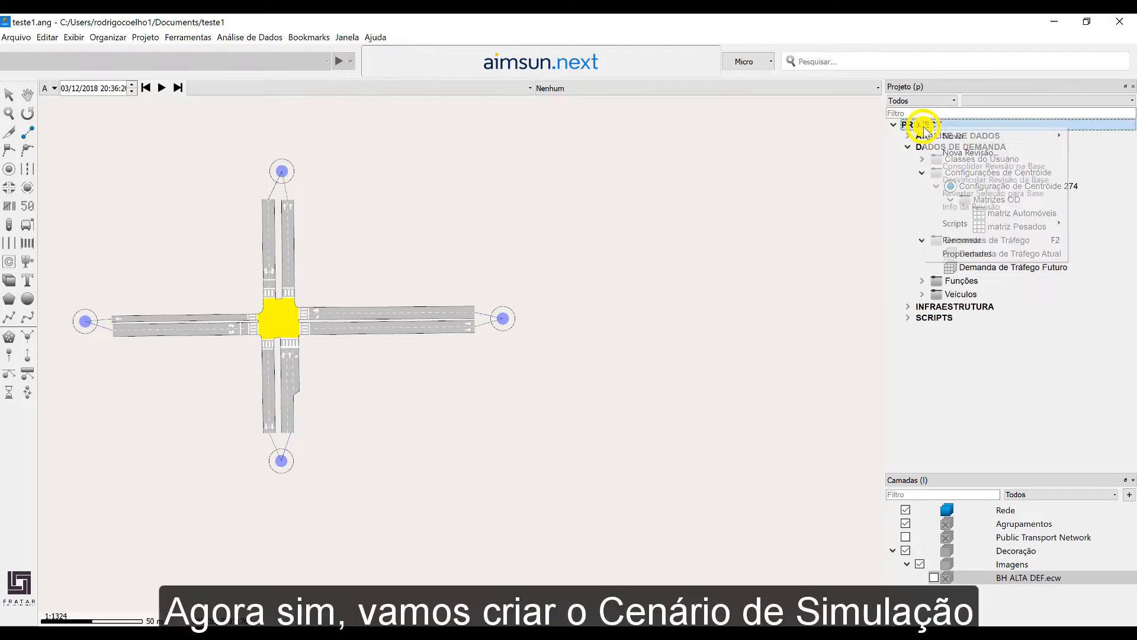
{"action": "mouse_move", "coordinate": [865, 142]}
{"action": "left_click", "coordinate": [966, 139]}
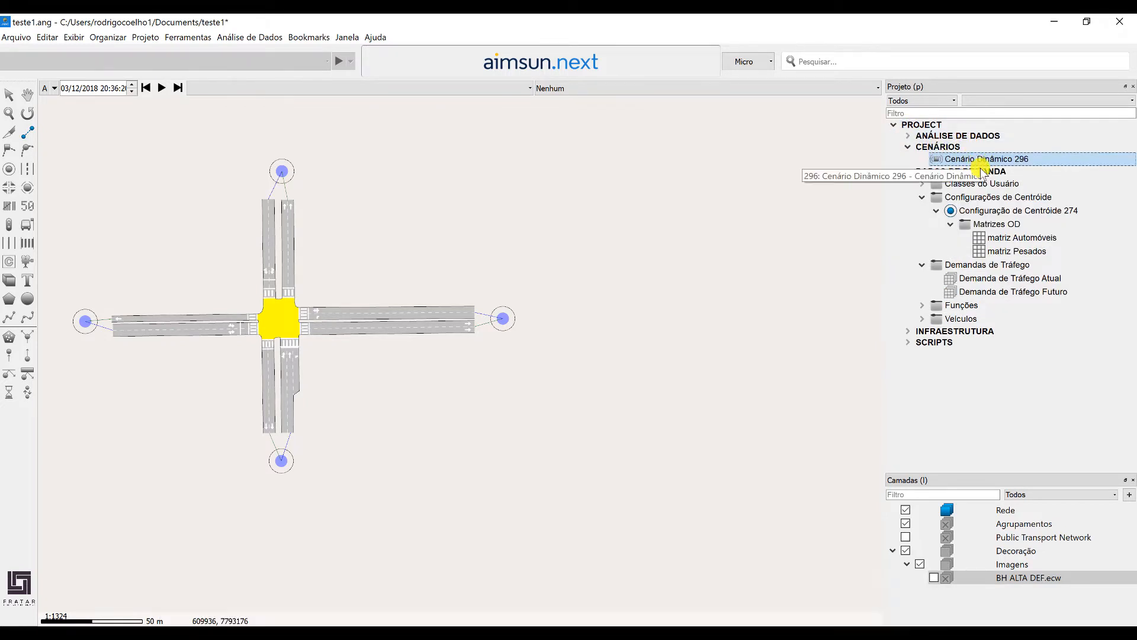
{"action": "key", "text": "F2"}
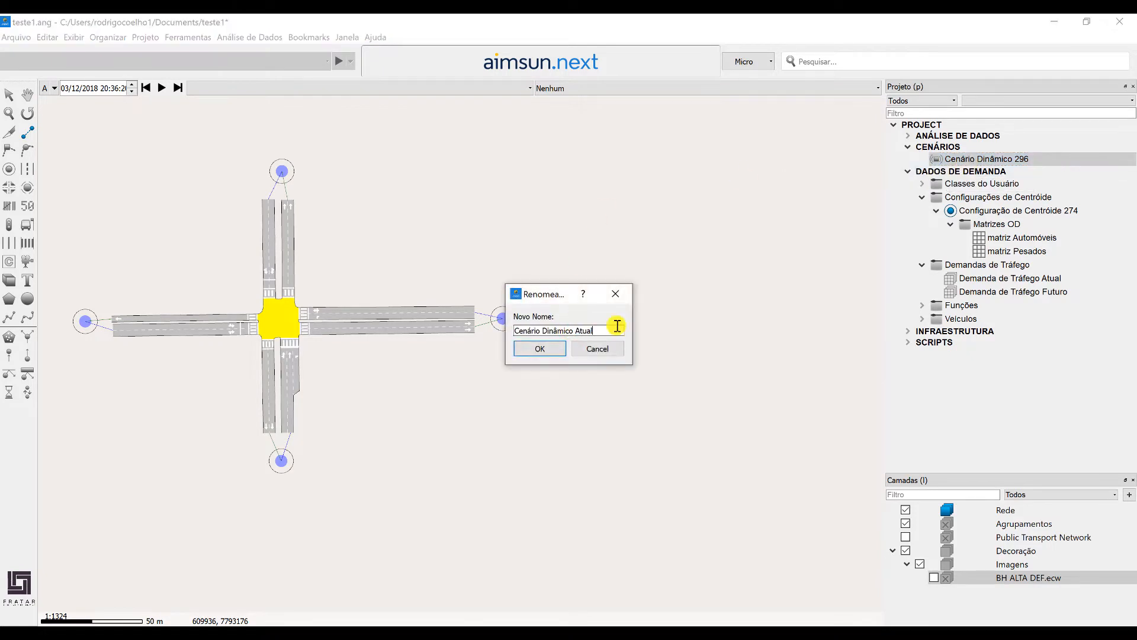
{"action": "key", "text": "Return"}
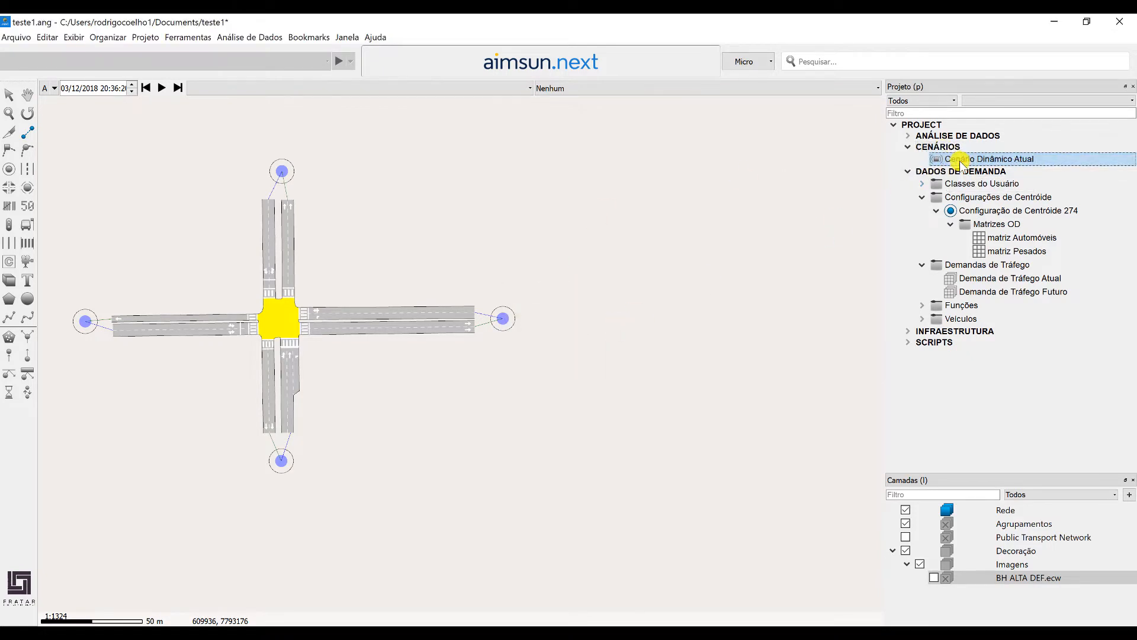
Assign Demanda de Tráfego Atual as the traffic demand of Cenário Dinâmico Atual and accept it.
{"action": "double_click", "coordinate": [960, 160]}
{"action": "left_click", "coordinate": [331, 195]}
{"action": "left_click", "coordinate": [332, 218]}
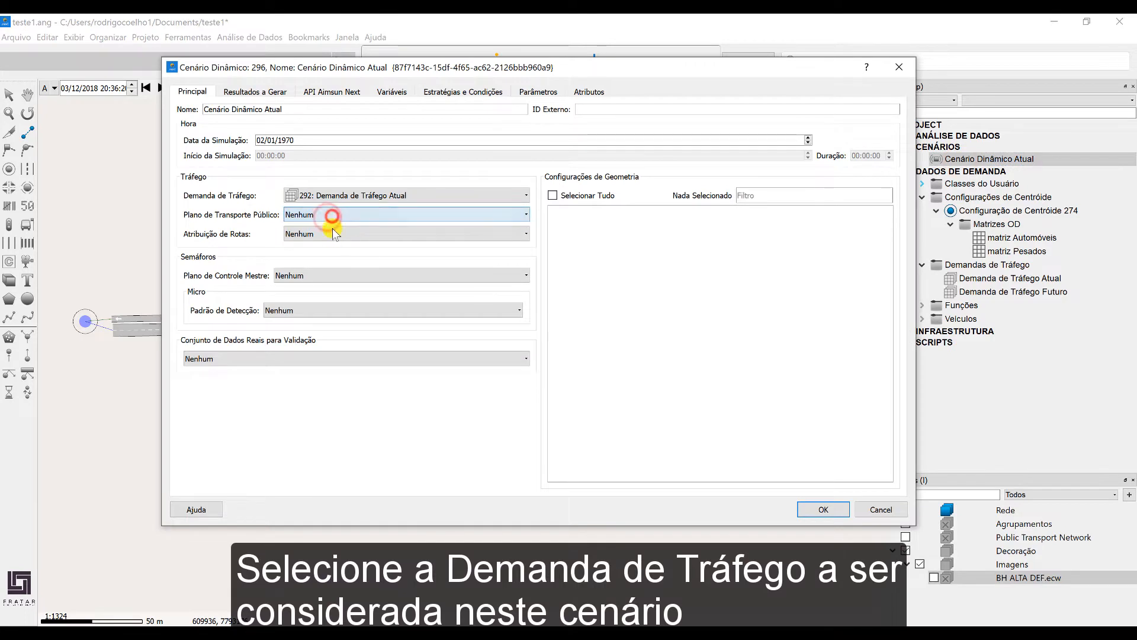
{"action": "left_click", "coordinate": [823, 510]}
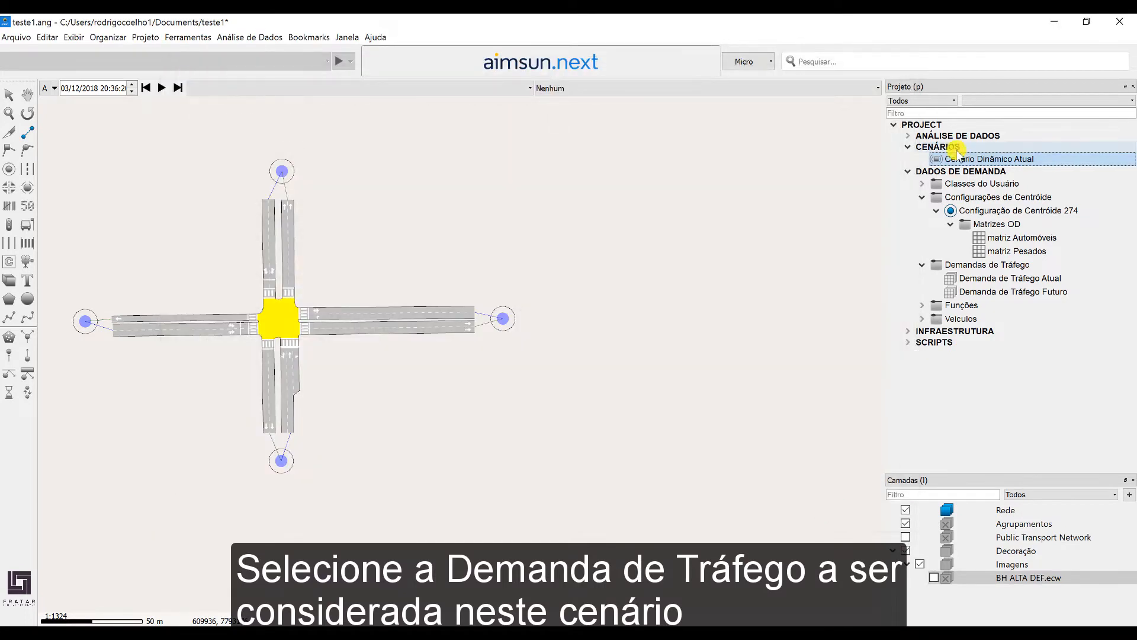
Open the properties of the intersection node 260 and create four signal groups.
{"action": "left_click", "coordinate": [279, 335]}
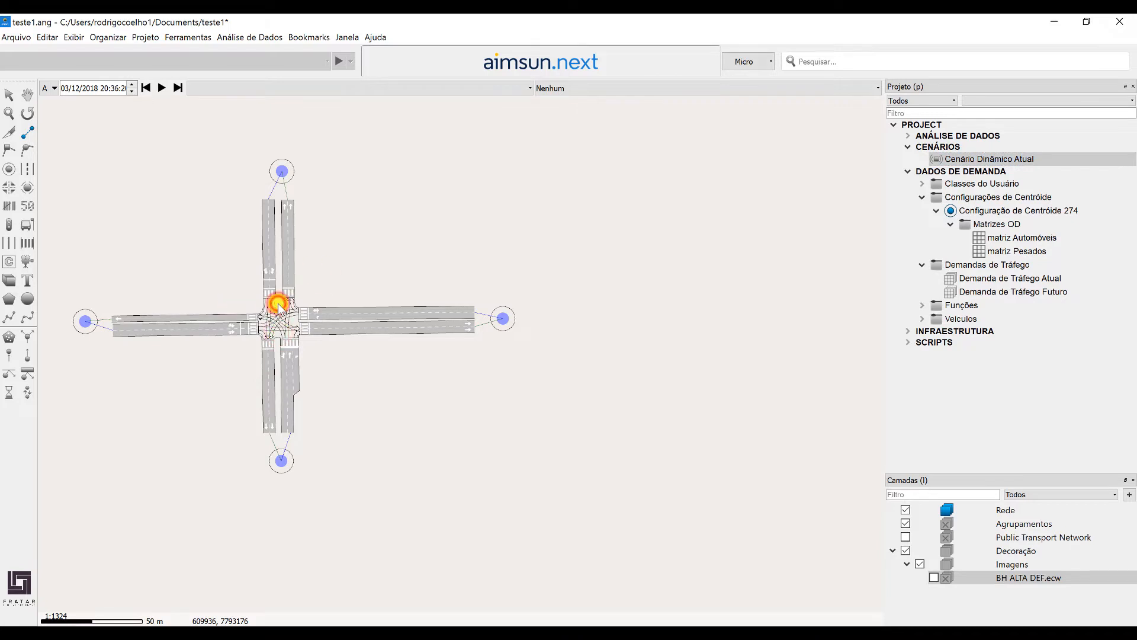
{"action": "left_click_drag", "start_coordinate": [390, 249], "coordinate": [531, 227]}
{"action": "scroll", "coordinate": [530, 228], "scroll_direction": "down", "scroll_amount": 2}
{"action": "scroll", "coordinate": [485, 283], "scroll_direction": "up", "scroll_amount": 2}
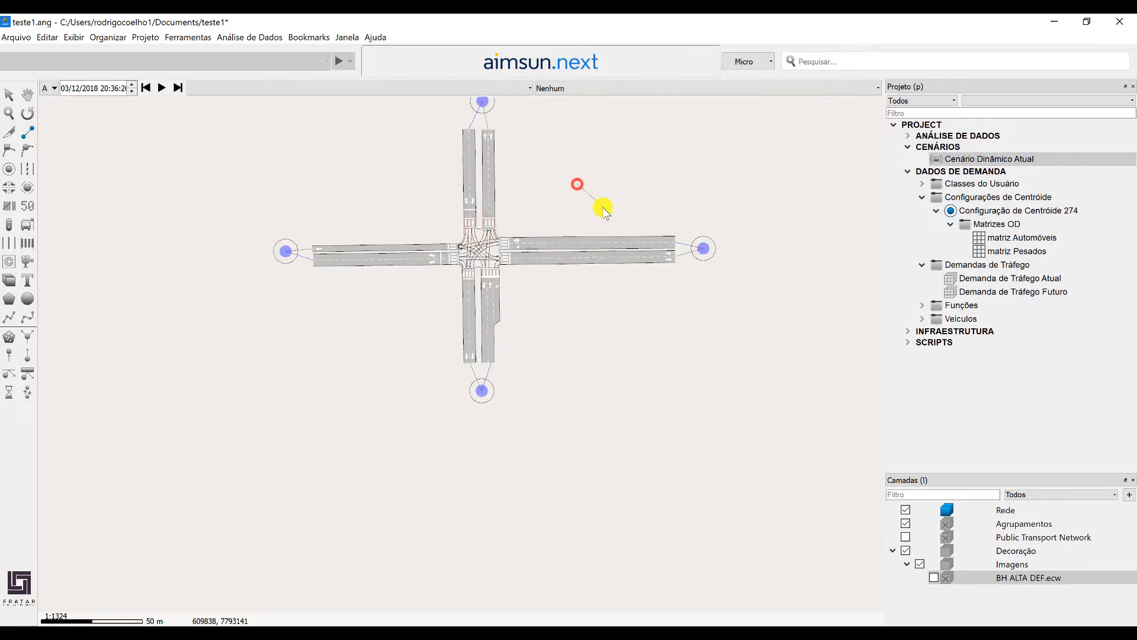
{"action": "scroll", "coordinate": [454, 187], "scroll_direction": "up", "scroll_amount": 2}
{"action": "right_click", "coordinate": [505, 282]}
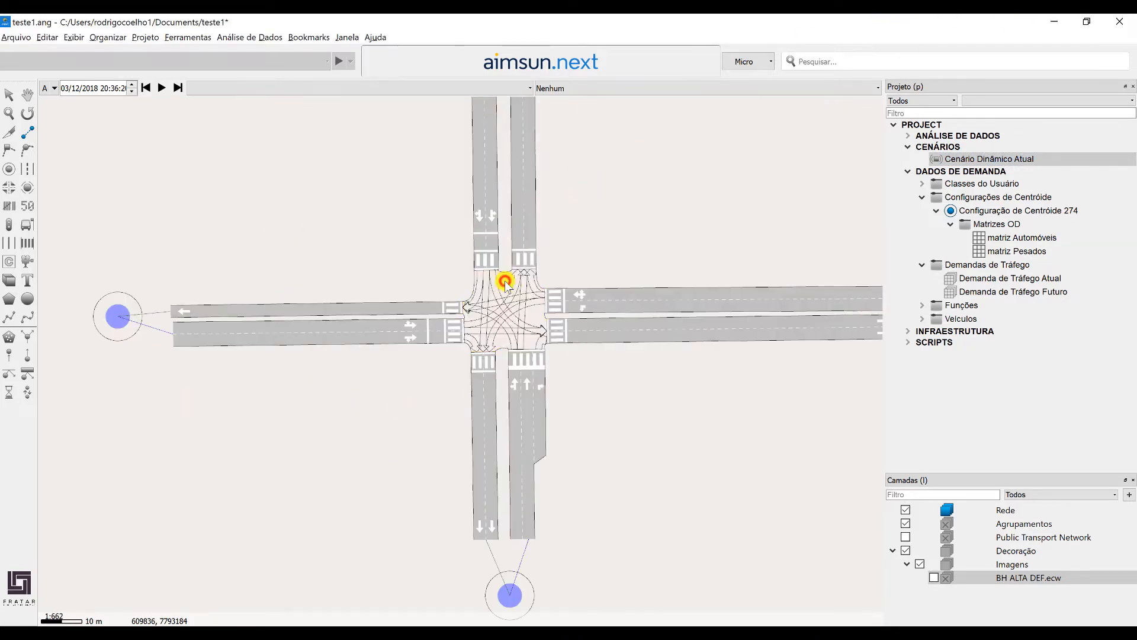
{"action": "left_click", "coordinate": [576, 503]}
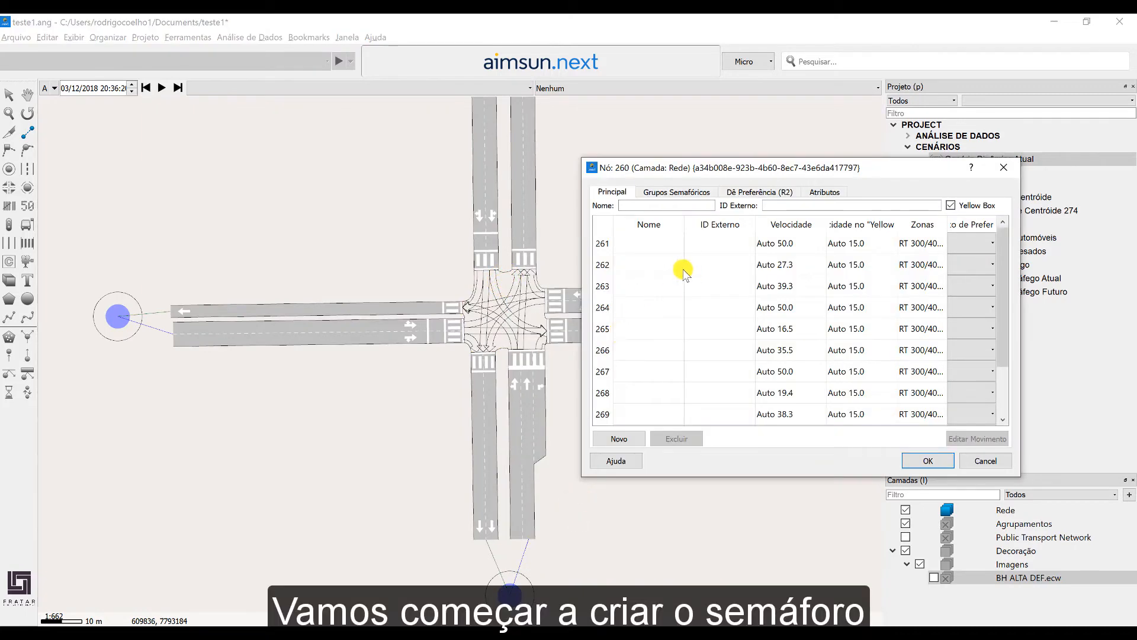
{"action": "left_click", "coordinate": [676, 190]}
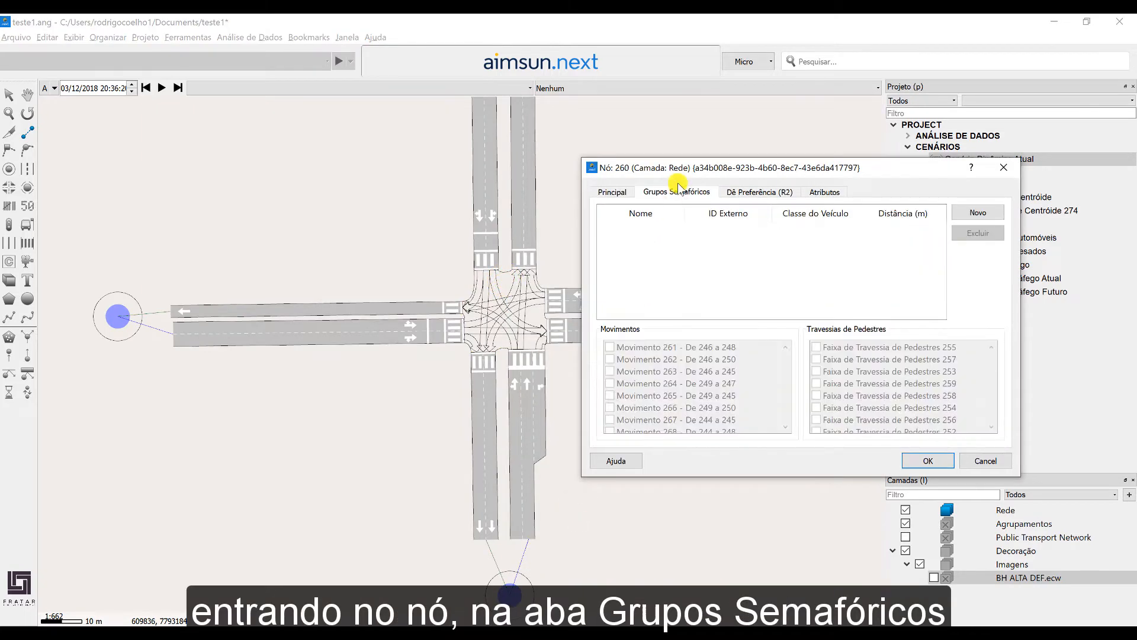
{"action": "left_click", "coordinate": [978, 212]}
{"action": "left_click", "coordinate": [978, 212]}
{"action": "left_click", "coordinate": [978, 212]}
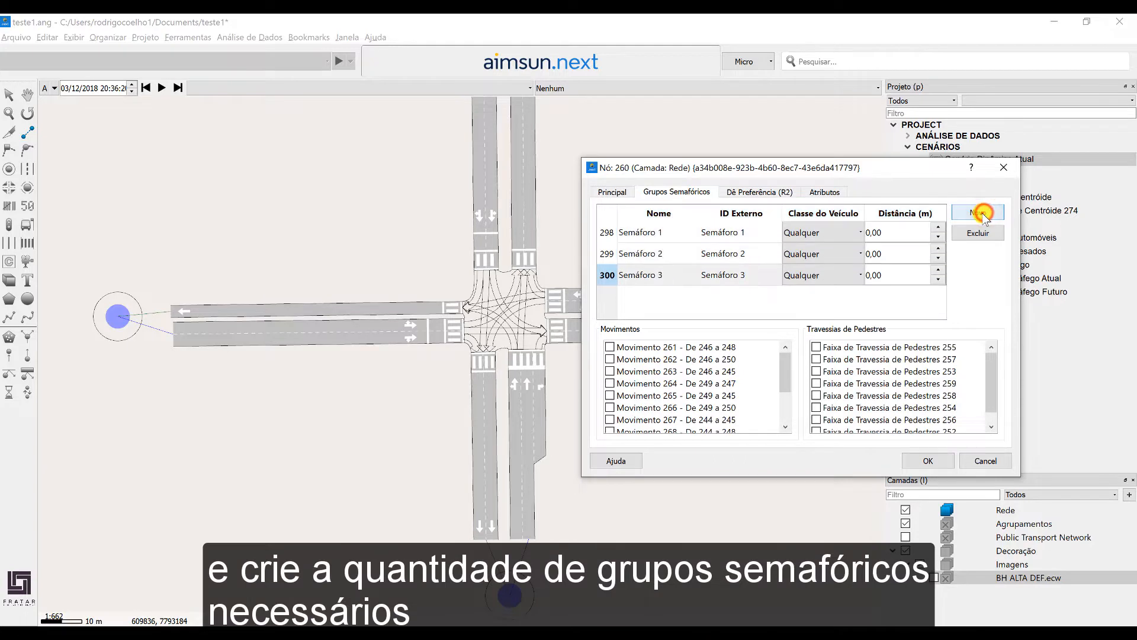
{"action": "left_click", "coordinate": [978, 212]}
Assign movements 261, 262 and 263 from the north approach to the signal group Semáforo 1.
{"action": "left_click", "coordinate": [651, 235]}
{"action": "left_click", "coordinate": [610, 347]}
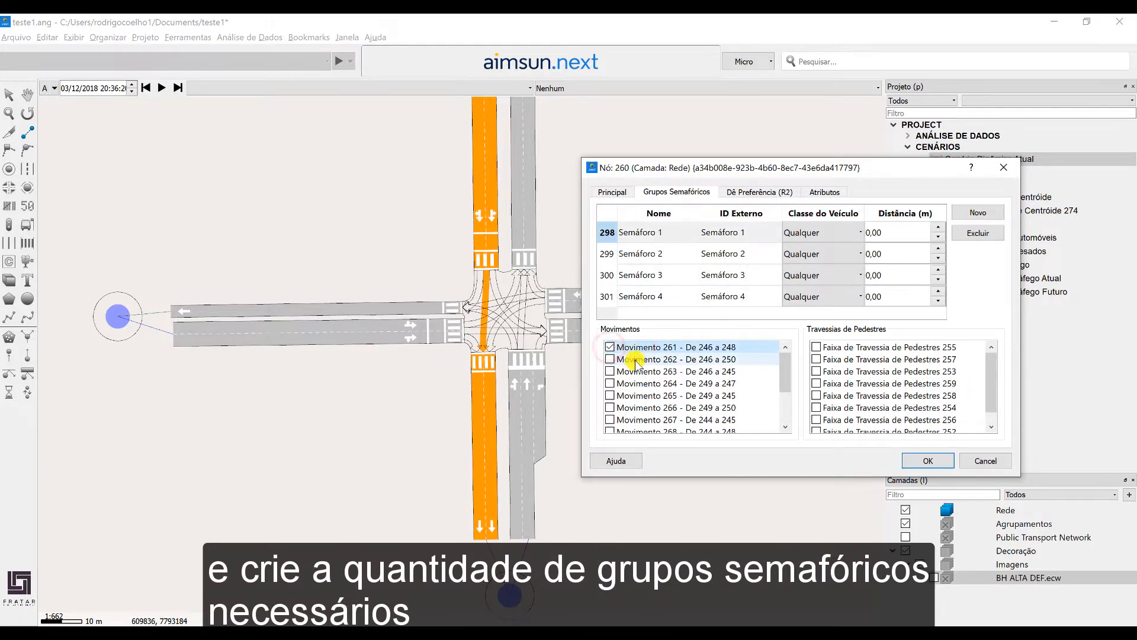
{"action": "left_click", "coordinate": [610, 359]}
Assign movements 264, 265 and 266 from the south approach to the signal group Semáforo 2.
{"action": "left_click", "coordinate": [652, 255]}
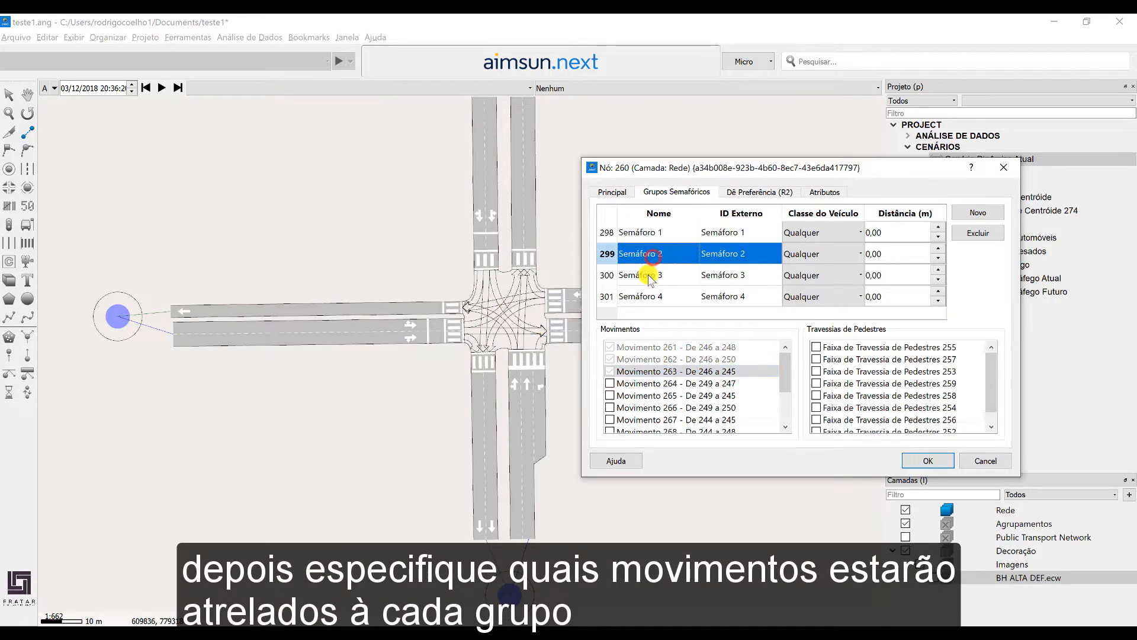
{"action": "left_click", "coordinate": [611, 384]}
{"action": "left_click", "coordinate": [632, 396]}
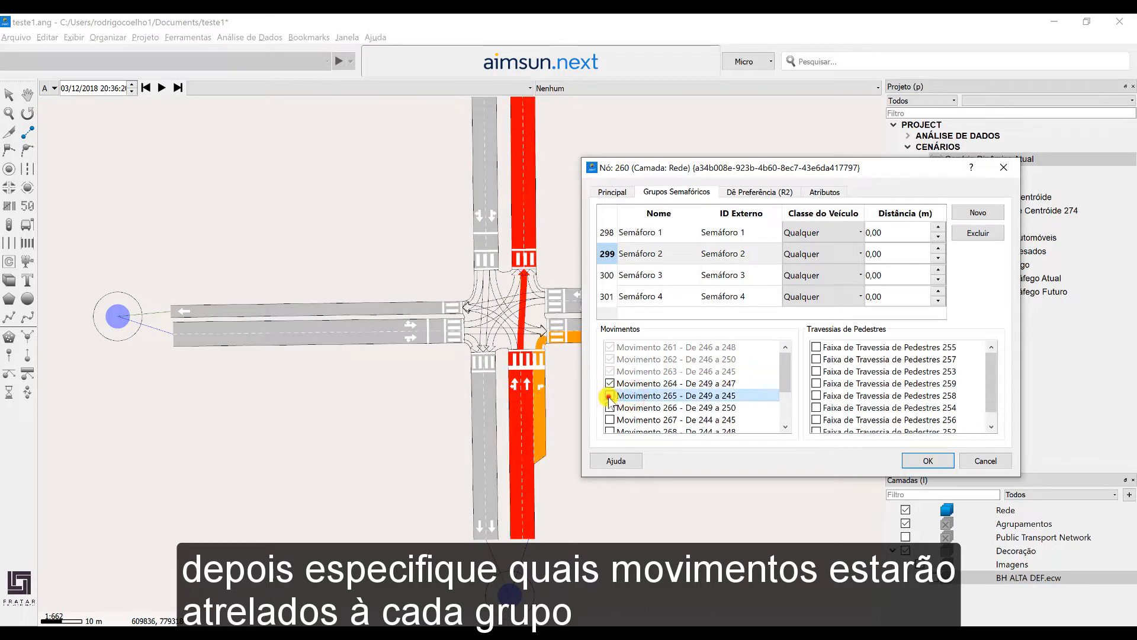
{"action": "left_click", "coordinate": [611, 395]}
{"action": "left_click", "coordinate": [610, 408]}
{"action": "left_click", "coordinate": [640, 420]}
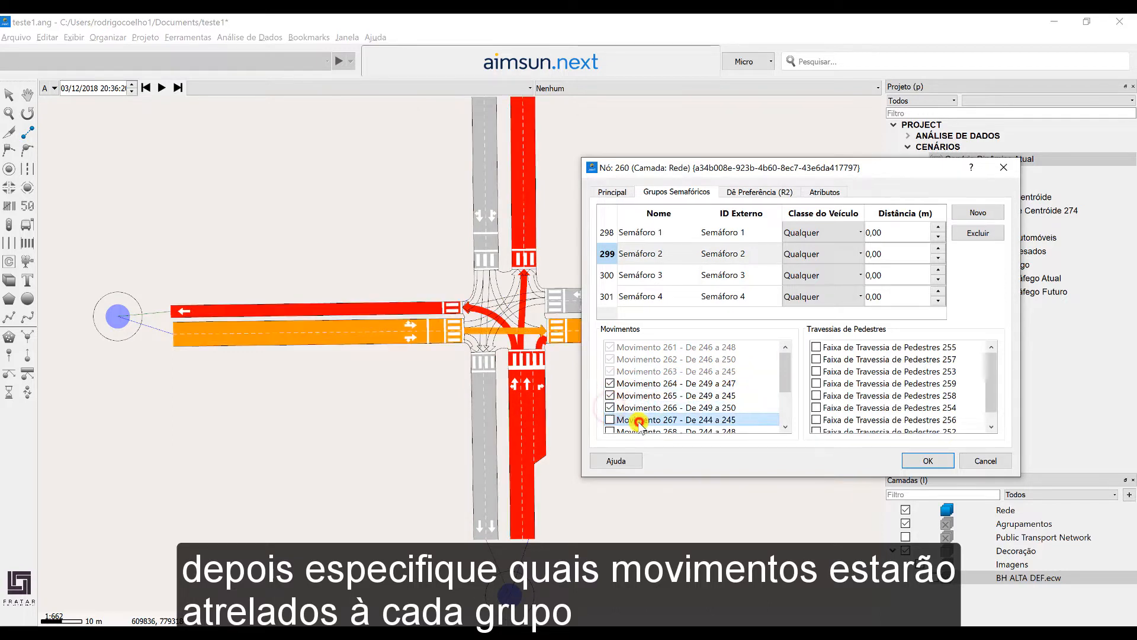
Assign movements 267, 268 and 269 from the west approach to the signal group Semáforo 3.
{"action": "left_click", "coordinate": [662, 272]}
{"action": "left_click", "coordinate": [610, 420]}
{"action": "scroll", "coordinate": [610, 402], "scroll_direction": "down", "scroll_amount": 2}
{"action": "left_click", "coordinate": [610, 383]}
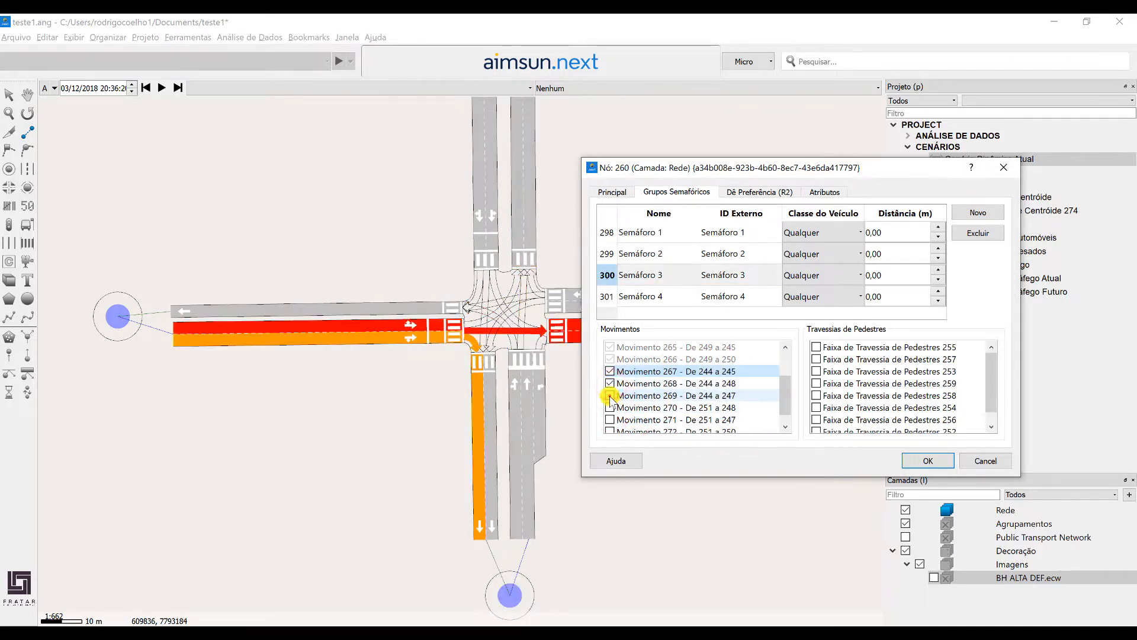
{"action": "left_click", "coordinate": [610, 395]}
Assign movements 270, 271 and 272 from the east approach to the signal group Semáforo 4 and accept the node.
{"action": "left_click", "coordinate": [655, 296]}
{"action": "scroll", "coordinate": [620, 406], "scroll_direction": "down", "scroll_amount": 1}
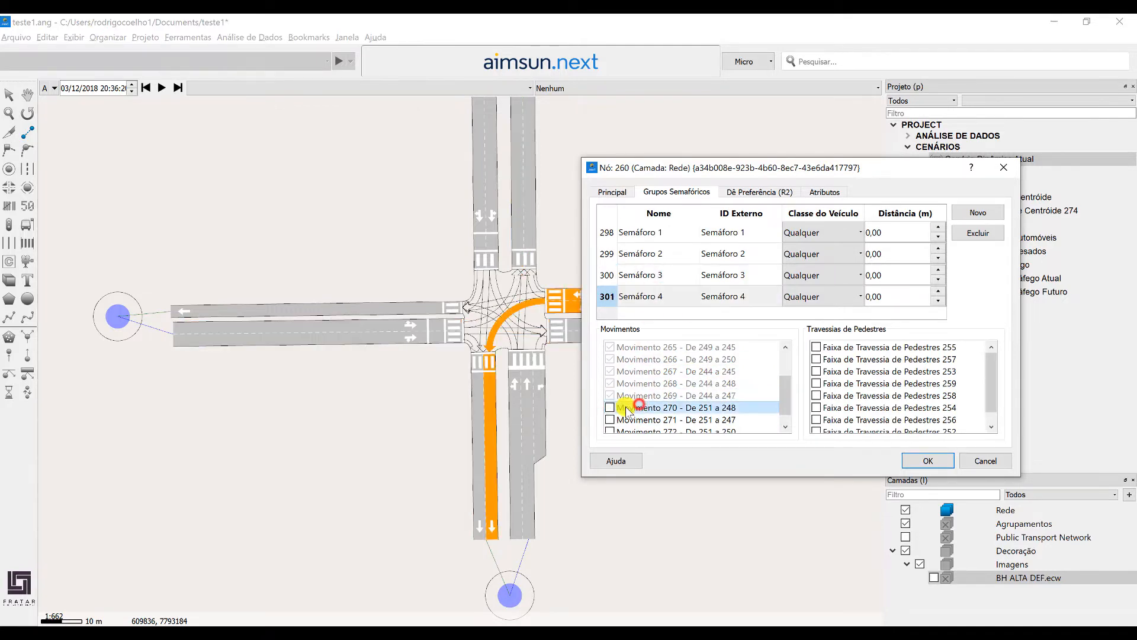
{"action": "left_click", "coordinate": [611, 396]}
{"action": "left_click", "coordinate": [610, 408]}
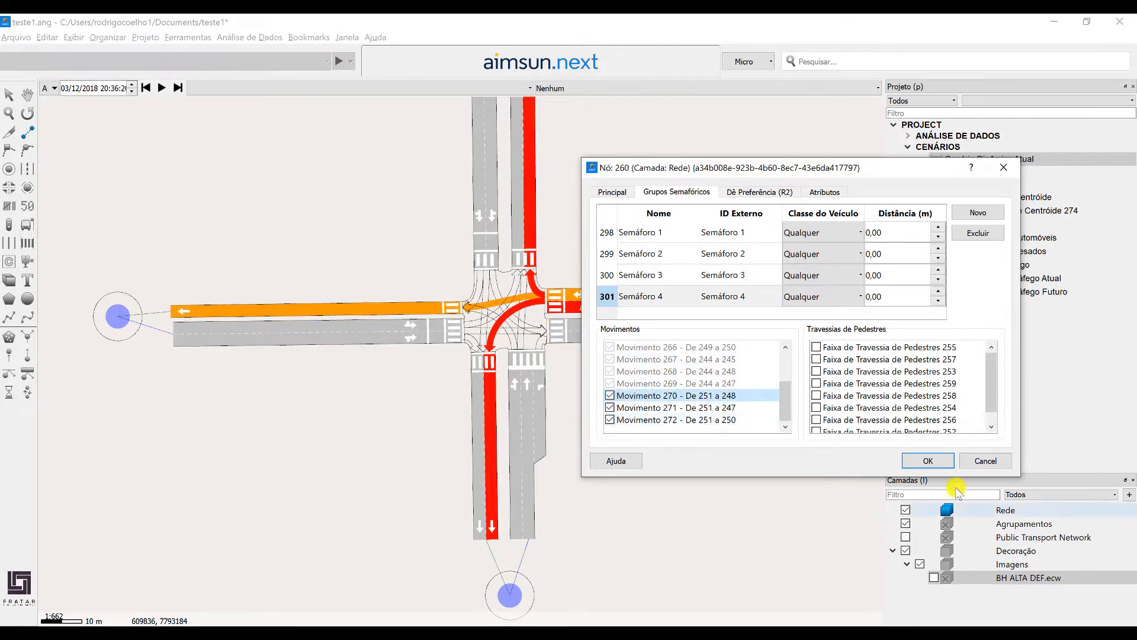
{"action": "left_click", "coordinate": [928, 461]}
Reopen the intersection node's properties and check the movements assigned to Semáforo 1 against the network.
{"action": "left_click", "coordinate": [532, 305]}
{"action": "right_click", "coordinate": [533, 308]}
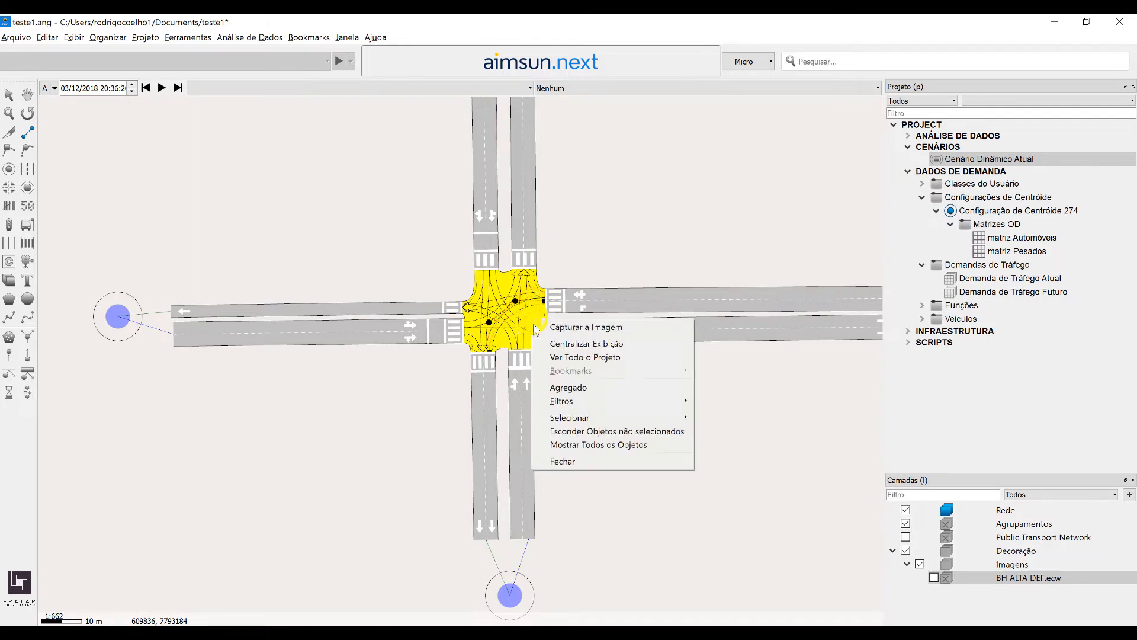
{"action": "left_click", "coordinate": [624, 267]}
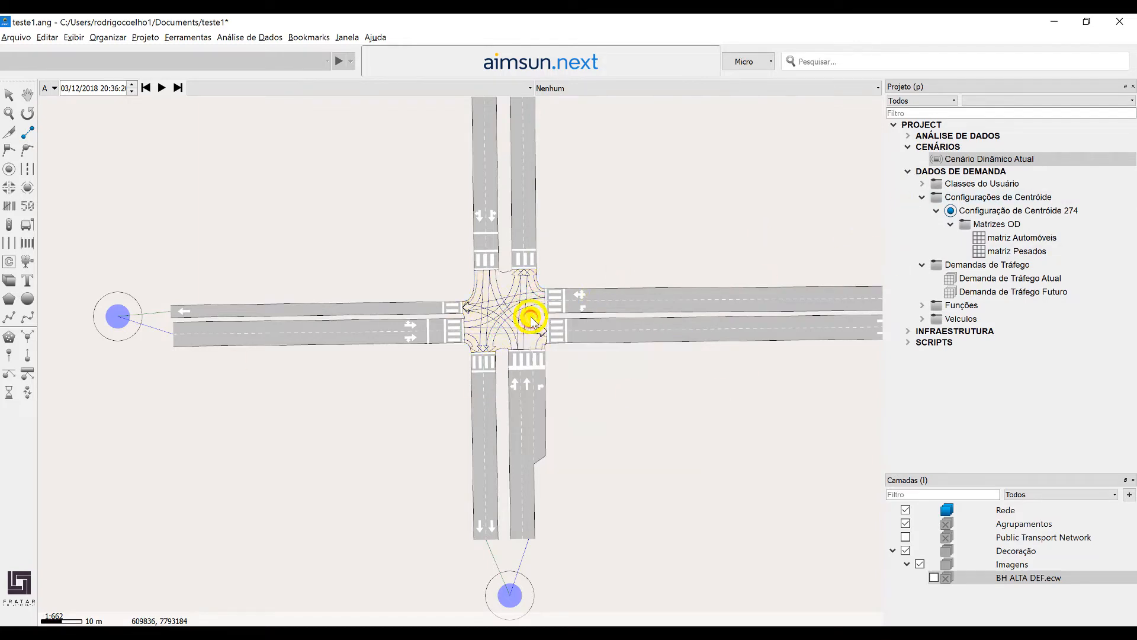
{"action": "right_click", "coordinate": [528, 317]}
{"action": "left_click", "coordinate": [622, 548]}
{"action": "left_click_drag", "start_coordinate": [680, 168], "coordinate": [724, 160]}
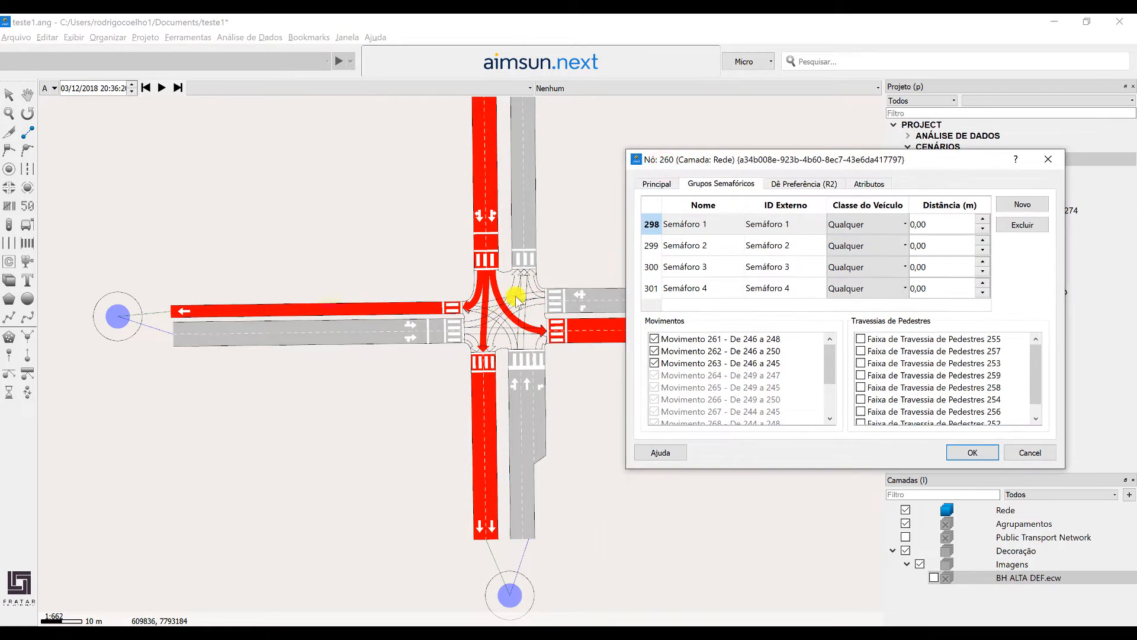
Go through the node's movements 261 to 265 to check their highlighted connections, and close its properties.
{"action": "left_click", "coordinate": [531, 307]}
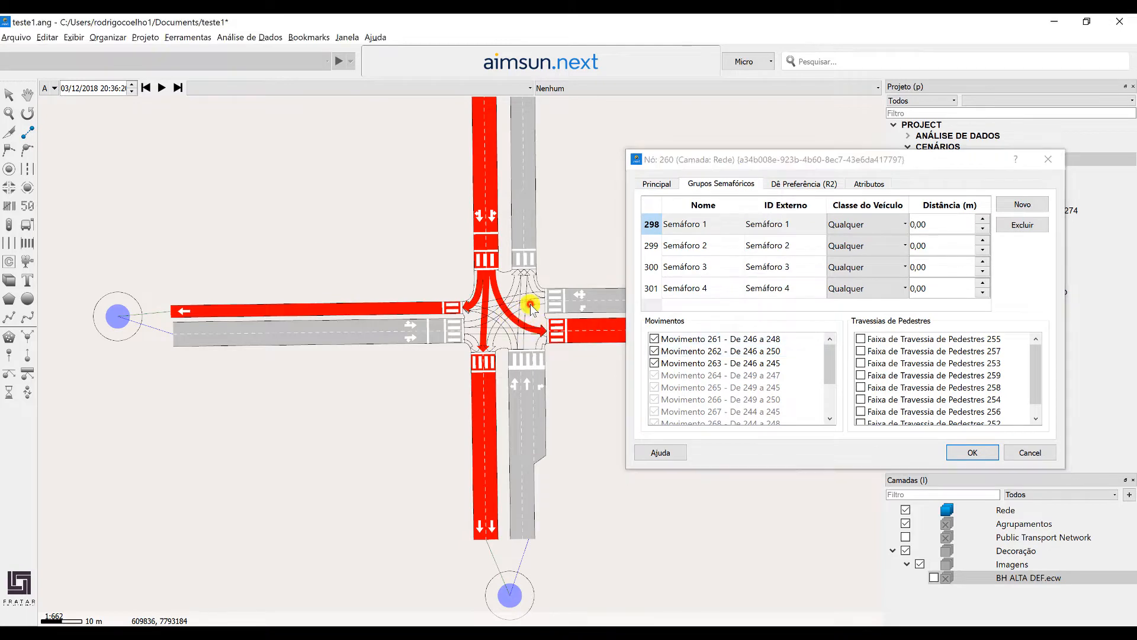
{"action": "left_click", "coordinate": [658, 189]}
{"action": "left_click", "coordinate": [716, 235]}
{"action": "left_click", "coordinate": [689, 257]}
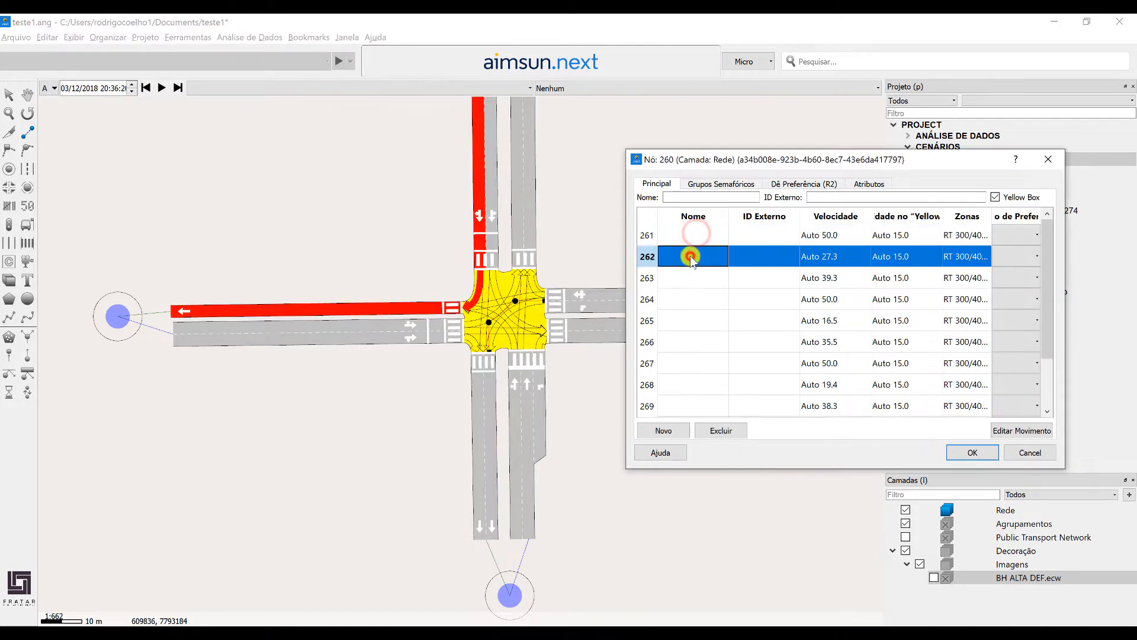
{"action": "left_click", "coordinate": [690, 276]}
{"action": "left_click", "coordinate": [695, 299]}
{"action": "left_click", "coordinate": [691, 320]}
{"action": "left_click", "coordinate": [983, 453]}
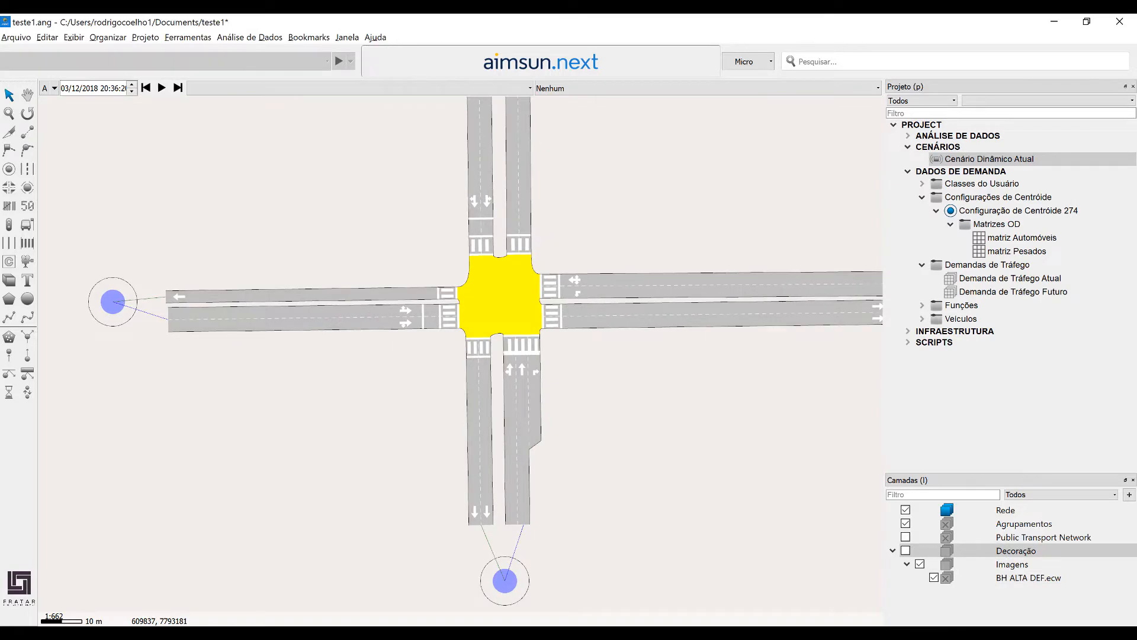
Reopen the node and check the origin and destination lanes of its turning movements, including 270, 271 and 265.
{"action": "left_click", "coordinate": [502, 326]}
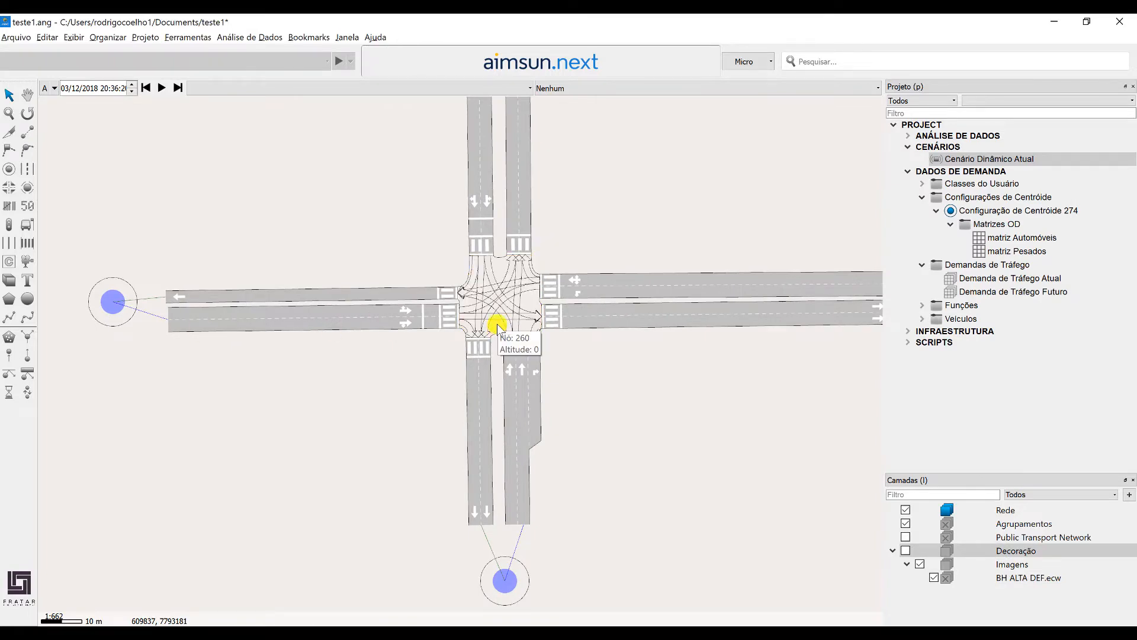
{"action": "double_click", "coordinate": [498, 326]}
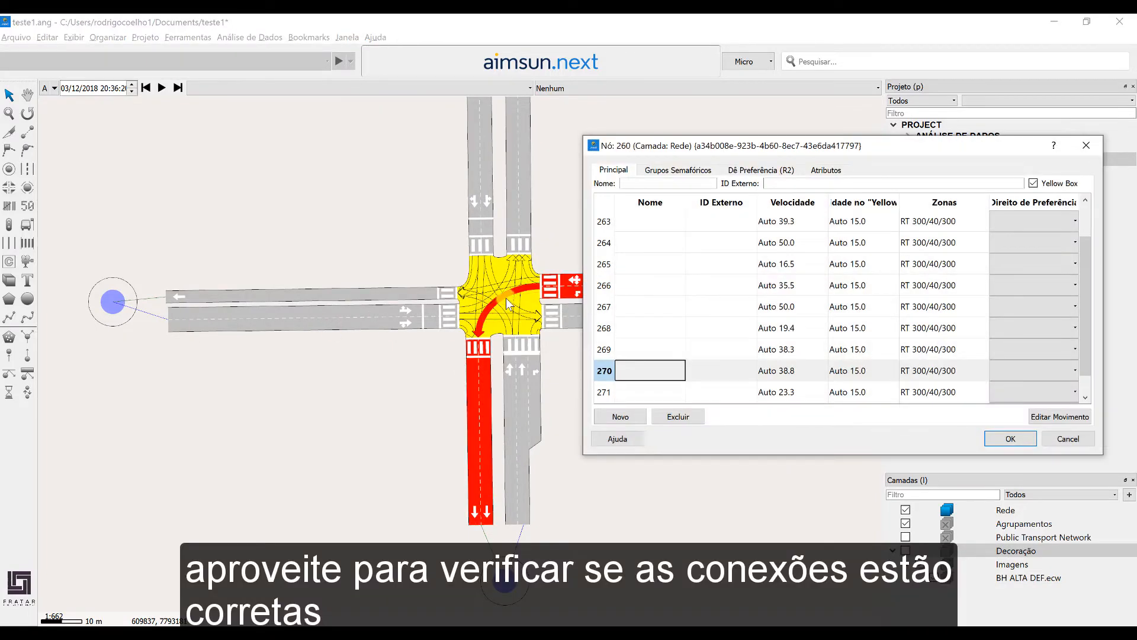
{"action": "key", "text": "Down"}
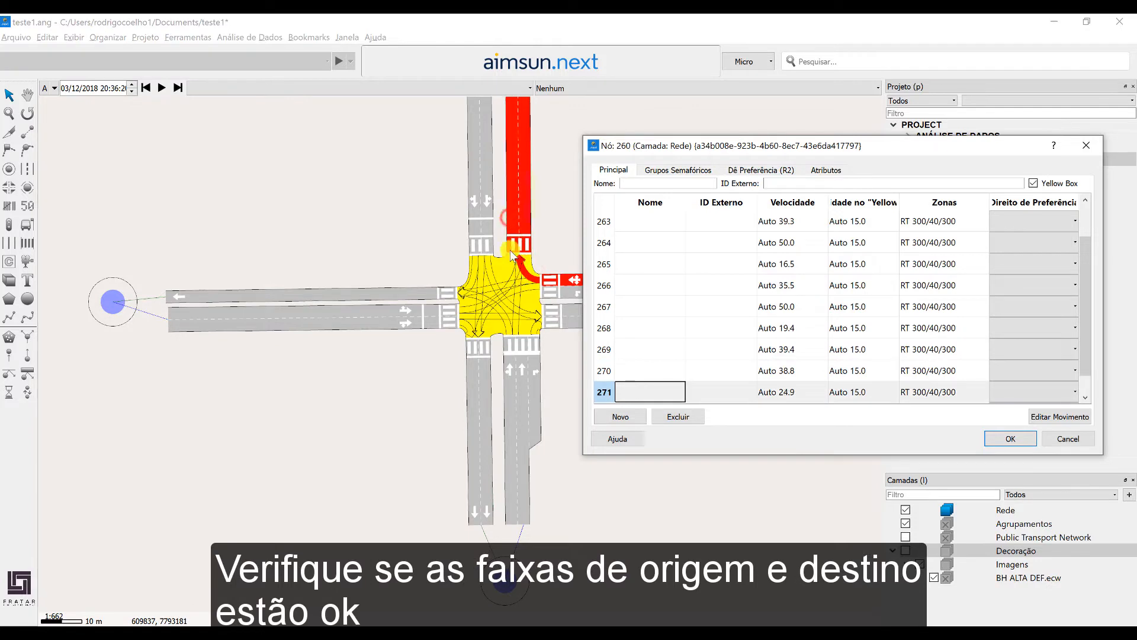
{"action": "left_click", "coordinate": [537, 326]}
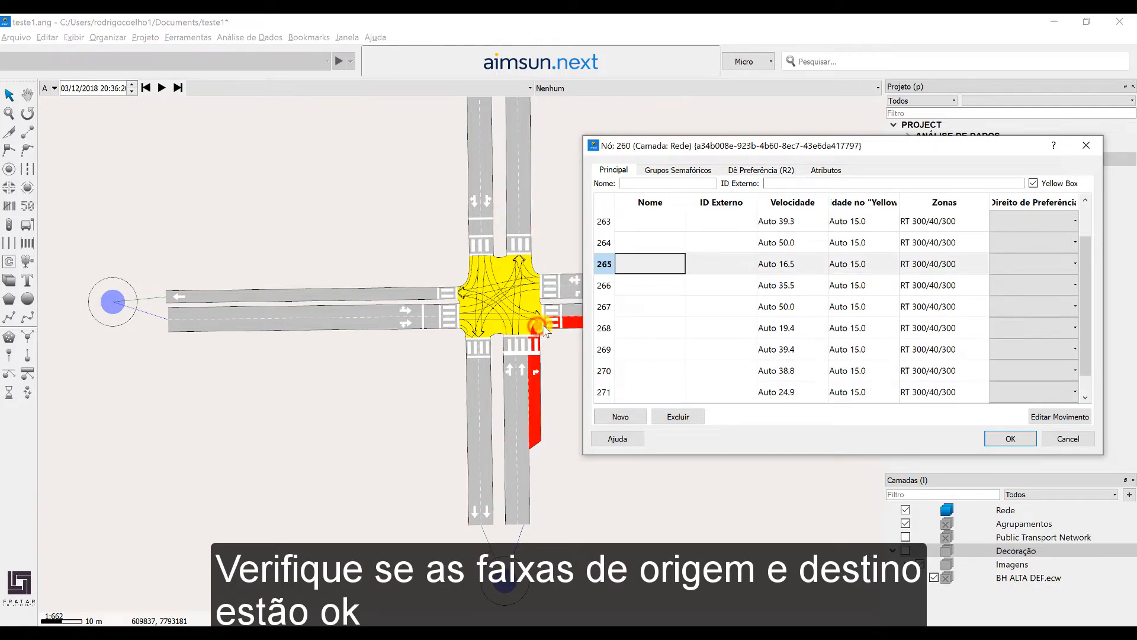
{"action": "left_click", "coordinate": [476, 331]}
{"action": "left_click", "coordinate": [1012, 439]}
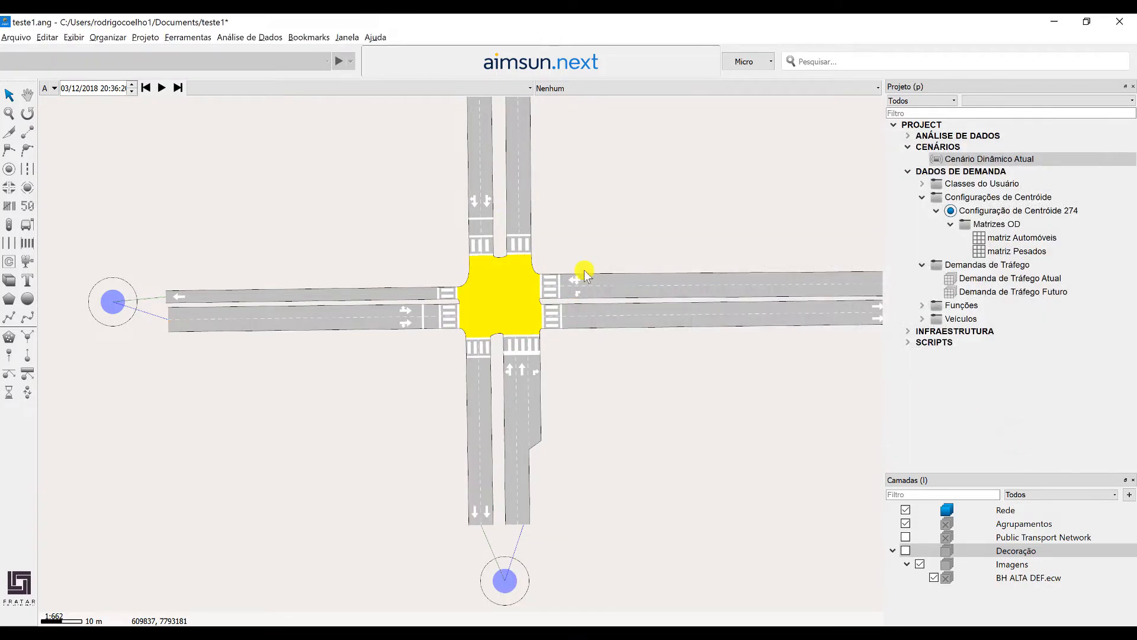
Create a new Fixo control plan for the intersection node with a 120-second cycle and a 4-second yellow time.
{"action": "right_click", "coordinate": [499, 268]}
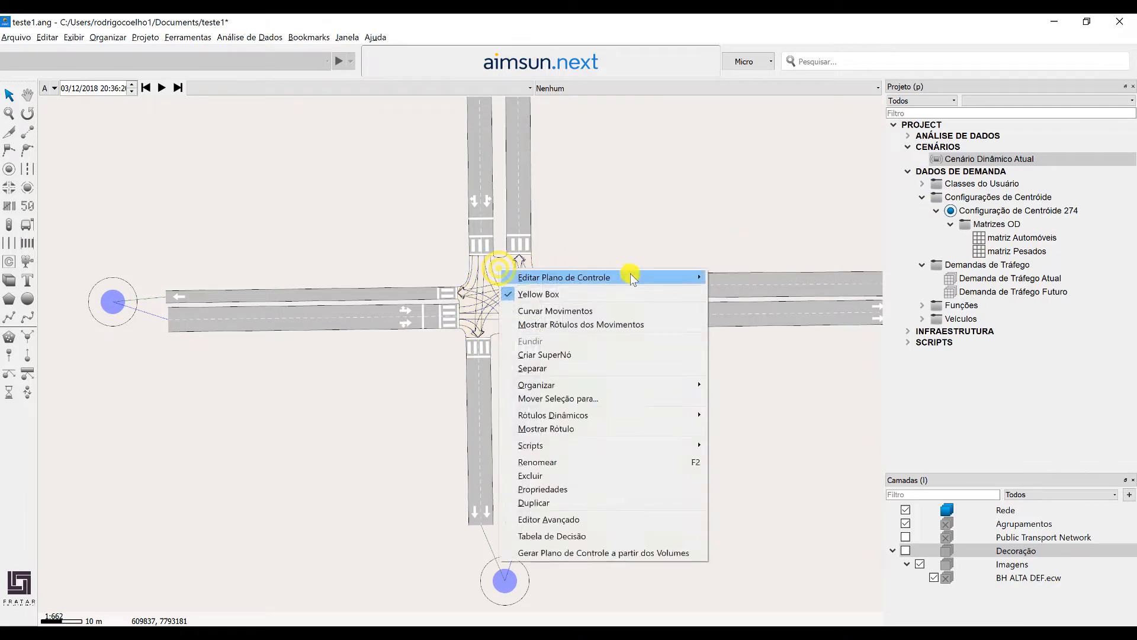
{"action": "mouse_move", "coordinate": [628, 278]}
{"action": "left_click", "coordinate": [778, 284]}
{"action": "left_click", "coordinate": [735, 90]}
{"action": "left_click", "coordinate": [741, 102]}
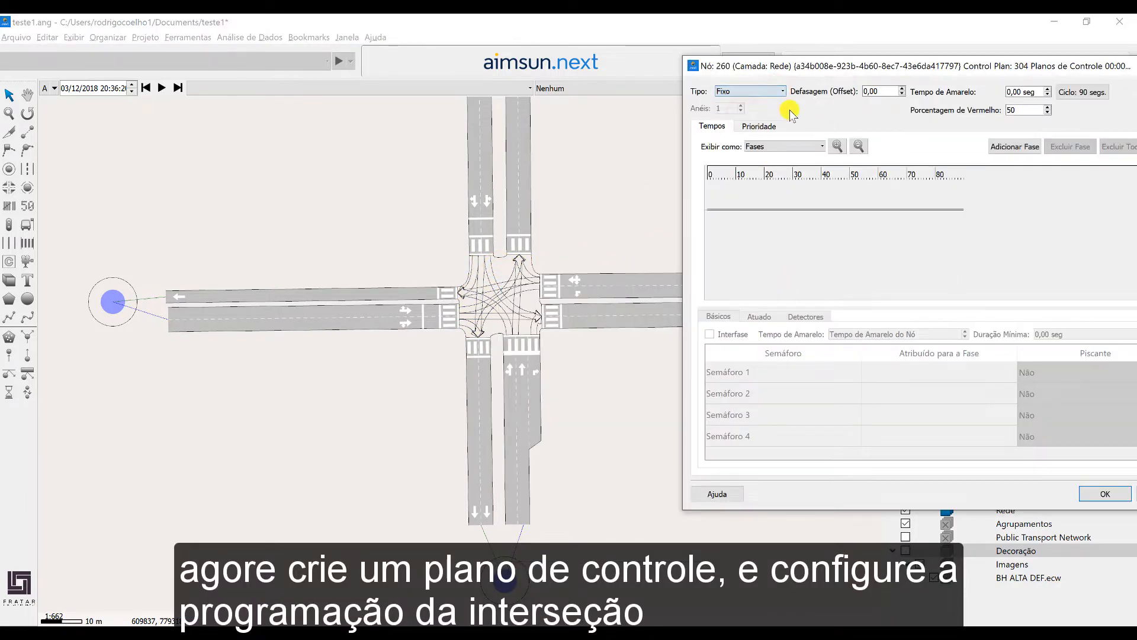
{"action": "left_click", "coordinate": [1086, 93]}
{"action": "type", "text": "120"}
{"action": "key", "text": "Return"}
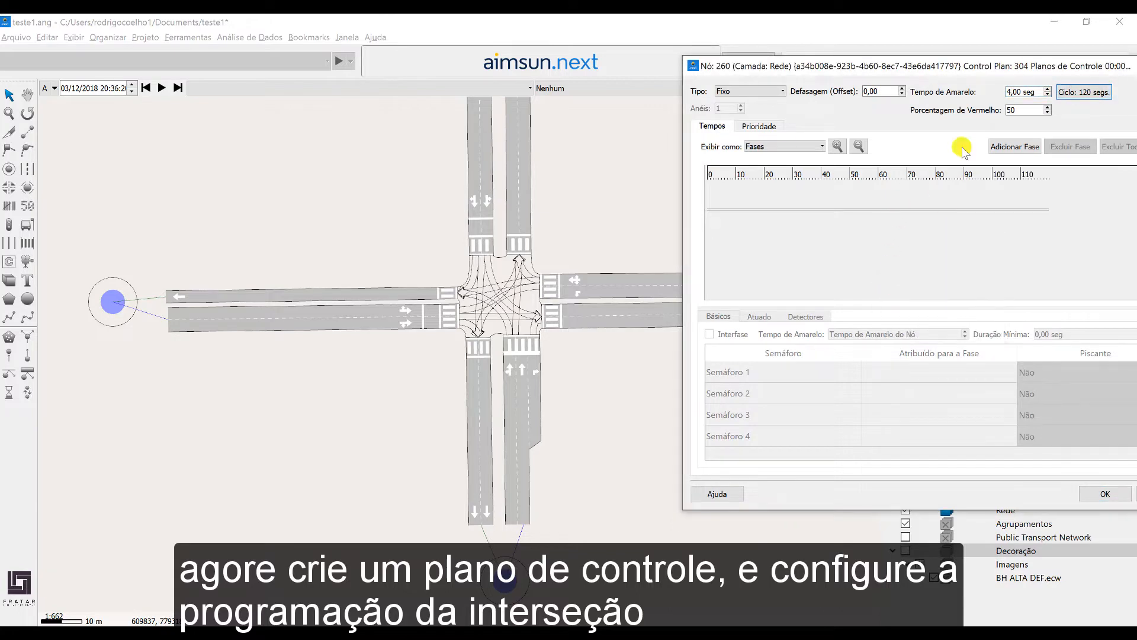
Add six phases to the control plan, timed 30, 4, 30, 4, 48 and 4 seconds.
{"action": "left_click_drag", "start_coordinate": [976, 66], "coordinate": [856, 67]}
{"action": "left_click", "coordinate": [896, 148]}
{"action": "left_click_drag", "start_coordinate": [894, 204], "coordinate": [648, 205]}
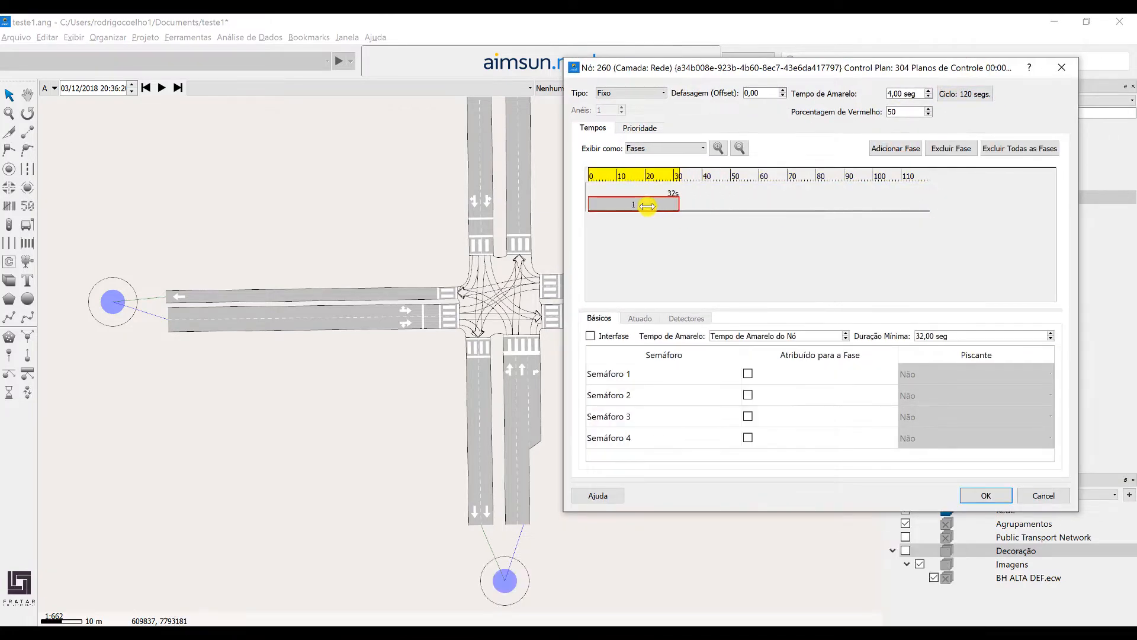
{"action": "left_click", "coordinate": [886, 151]}
{"action": "left_click_drag", "start_coordinate": [929, 205], "coordinate": [643, 202]}
{"action": "left_click", "coordinate": [911, 151]}
{"action": "left_click_drag", "start_coordinate": [928, 204], "coordinate": [732, 208]}
{"action": "left_click", "coordinate": [895, 149]}
{"action": "left_click_drag", "start_coordinate": [927, 205], "coordinate": [741, 202]}
{"action": "left_click", "coordinate": [882, 149]}
{"action": "left_click_drag", "start_coordinate": [929, 204], "coordinate": [918, 205]}
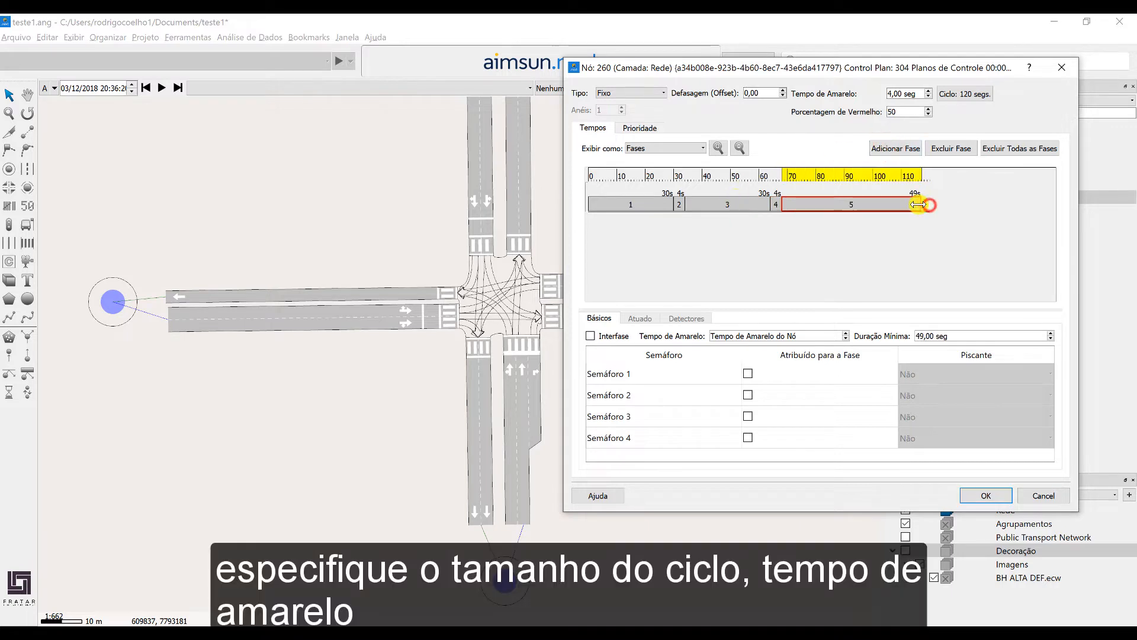
{"action": "left_click", "coordinate": [897, 151]}
Assign Semáforo 1 to phase 1, Semáforo 2 to phase 3 and Semáforo 3 to phase 5.
{"action": "left_click", "coordinate": [634, 205]}
{"action": "left_click", "coordinate": [747, 374]}
{"action": "left_click", "coordinate": [715, 203]}
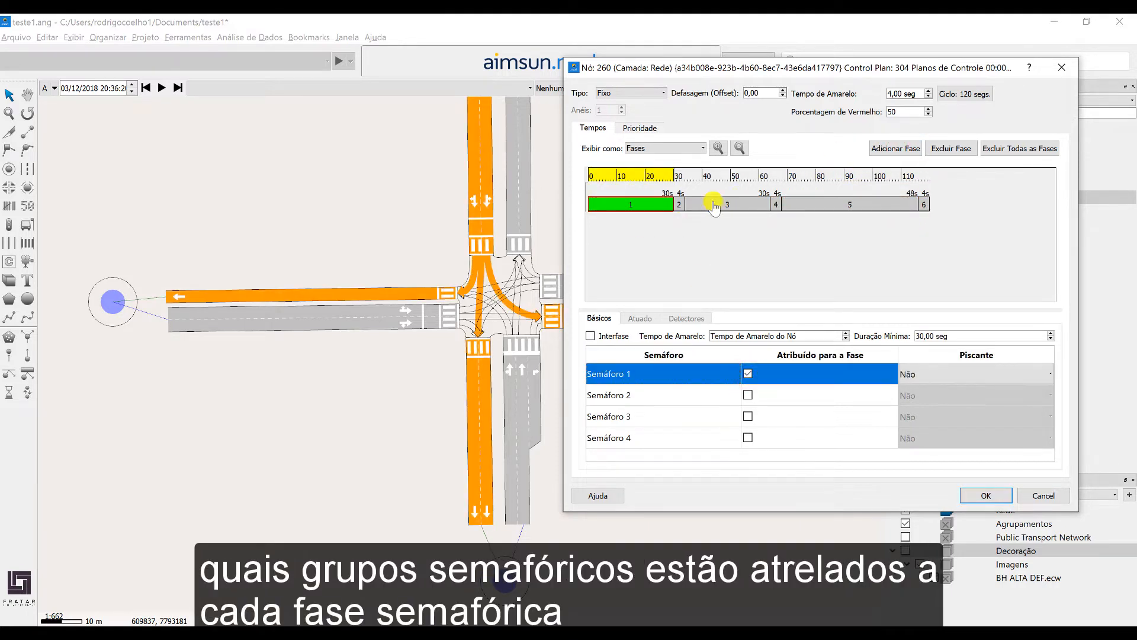
{"action": "left_click", "coordinate": [747, 395]}
{"action": "left_click", "coordinate": [816, 207]}
{"action": "left_click", "coordinate": [746, 416]}
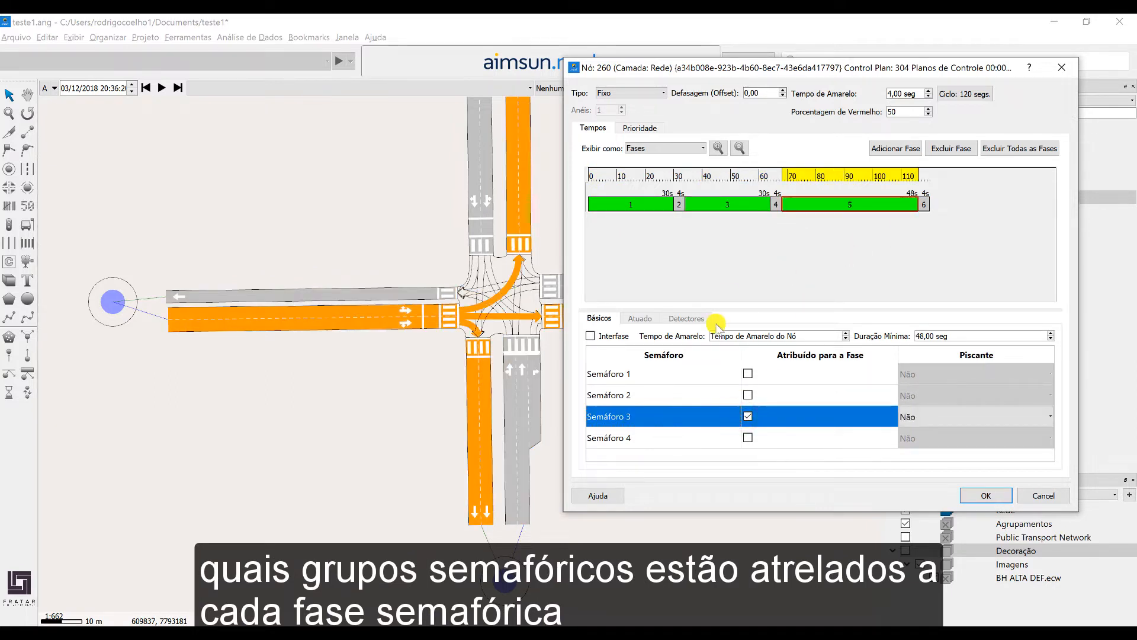
Shorten phase 5 to 30 seconds with a 4-second phase 6 right after it, and add phases 7 and 8.
{"action": "left_click", "coordinate": [918, 204]}
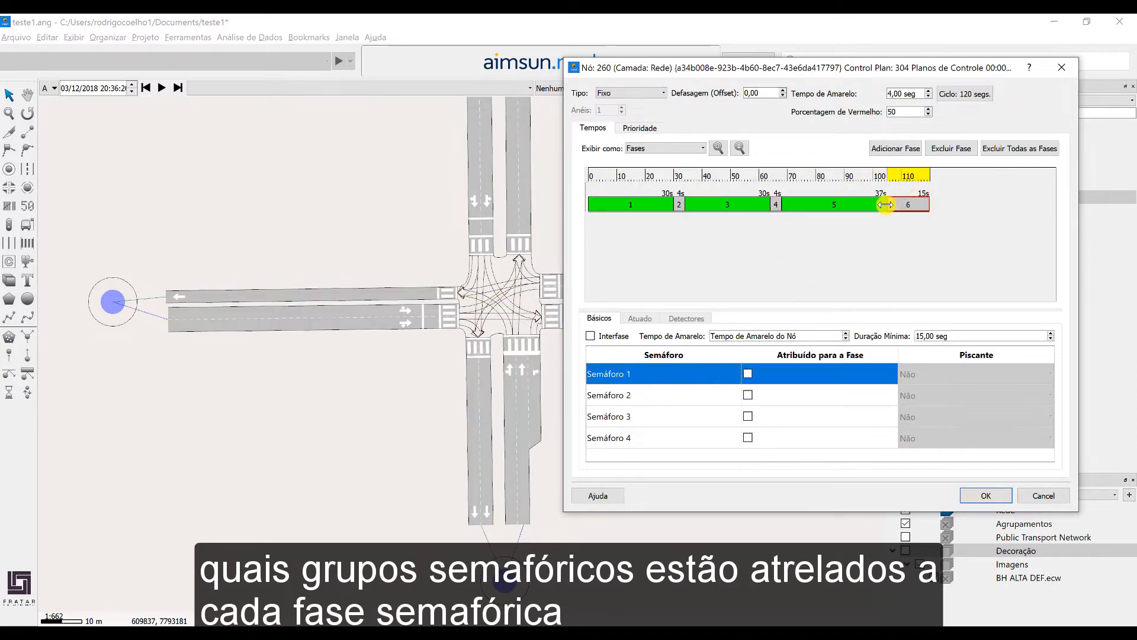
{"action": "mouse_move", "coordinate": [886, 204]}
{"action": "left_mouse_down"}
{"action": "mouse_move", "coordinate": [864, 205]}
{"action": "mouse_move", "coordinate": [924, 203]}
{"action": "mouse_move", "coordinate": [888, 203]}
{"action": "left_mouse_up"}
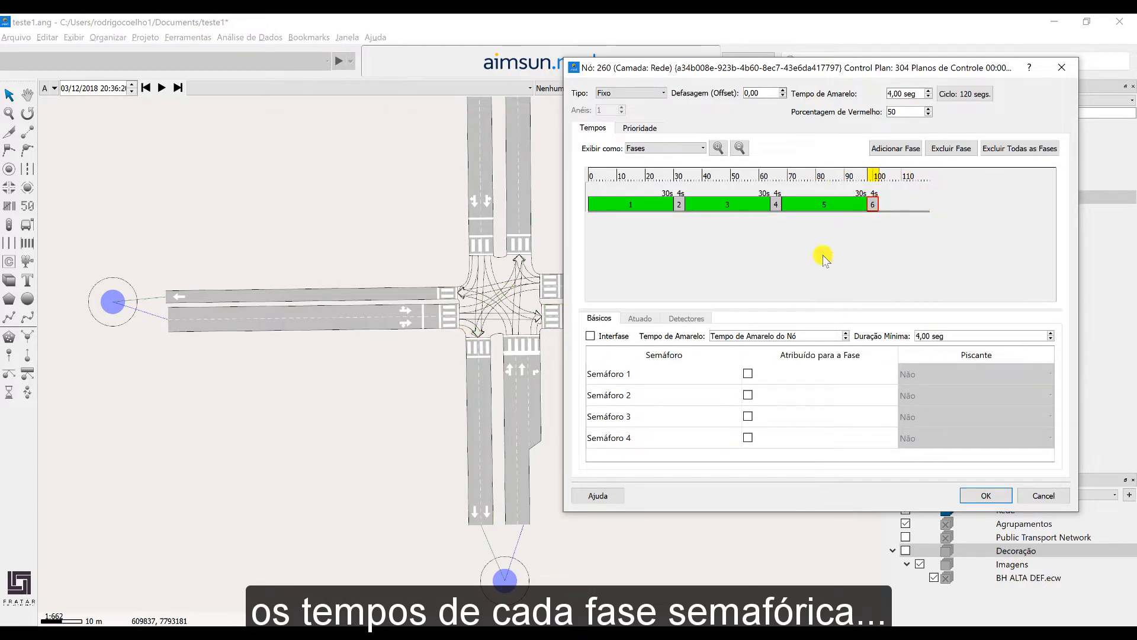
{"action": "left_click", "coordinate": [891, 148]}
{"action": "left_click", "coordinate": [891, 148]}
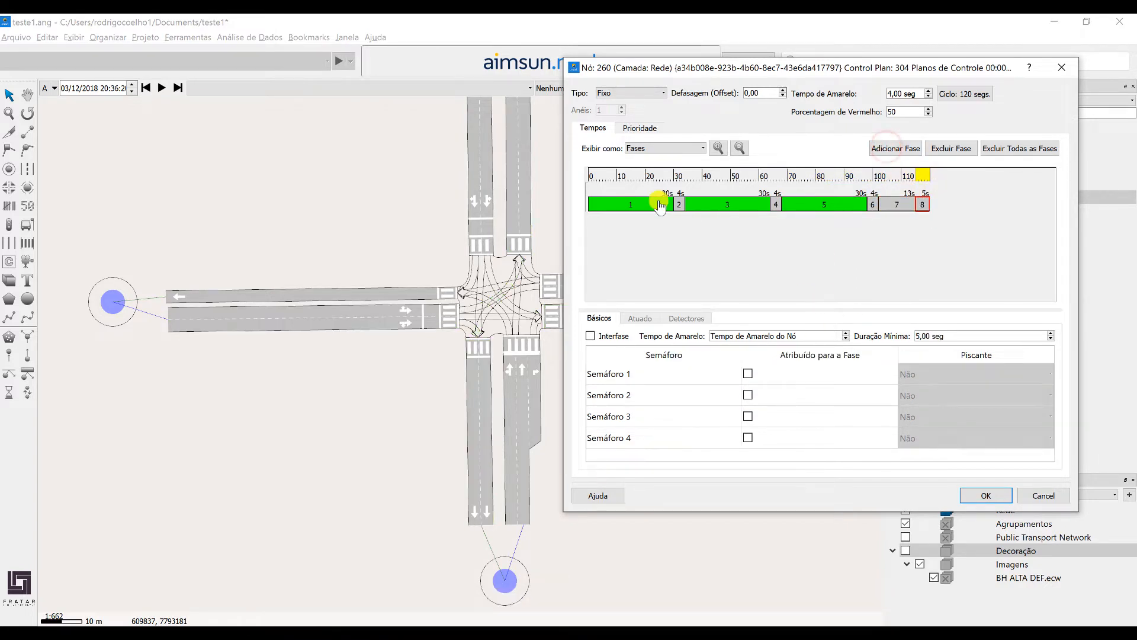
Retime phases 1, 3, 5 and 7 to 26 seconds each with 4-second phases between them, and assign Semáforo 4 to phase 7.
{"action": "left_click_drag", "start_coordinate": [674, 203], "coordinate": [674, 204]}
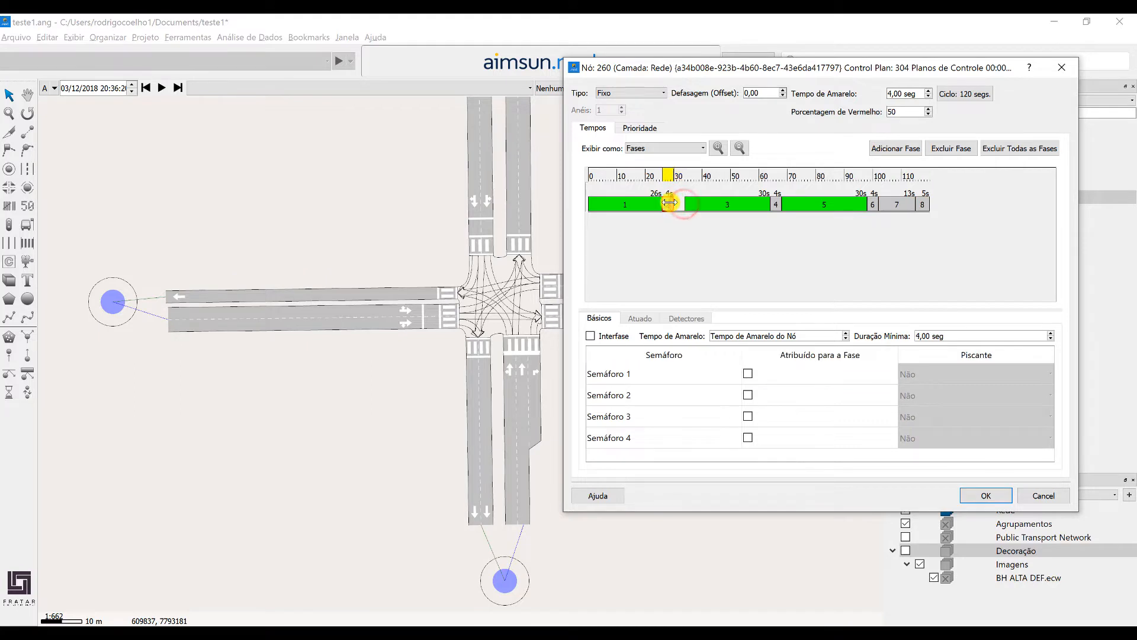
{"action": "left_click", "coordinate": [724, 204]}
{"action": "left_click_drag", "start_coordinate": [745, 202], "coordinate": [748, 202]}
{"action": "left_click", "coordinate": [774, 203]}
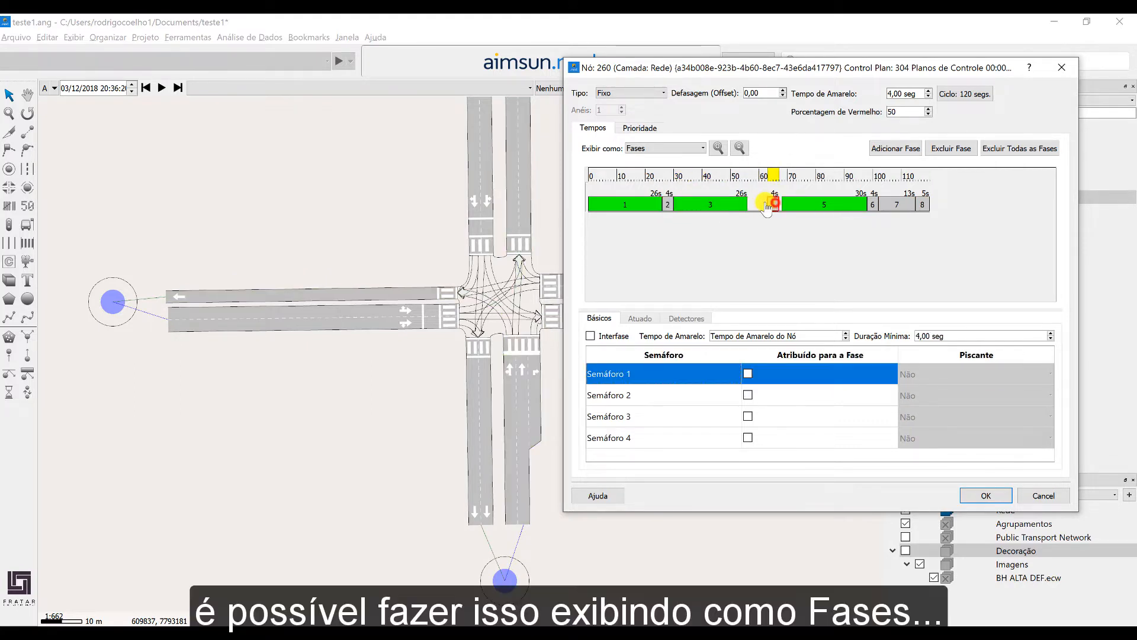
{"action": "left_click", "coordinate": [837, 205]}
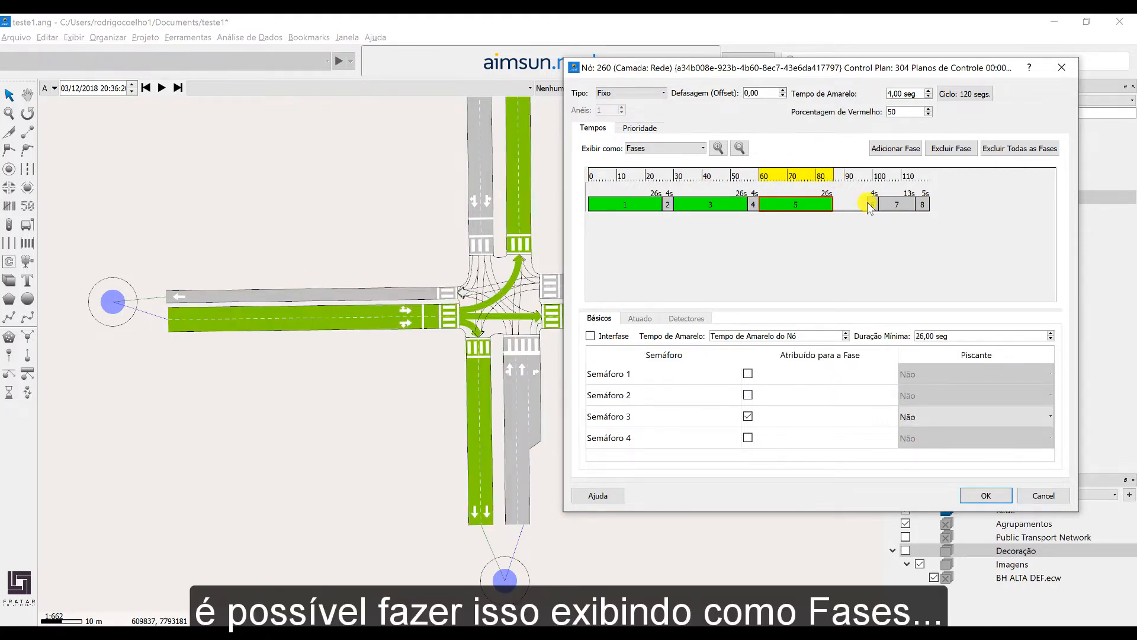
{"action": "left_click_drag", "start_coordinate": [870, 205], "coordinate": [917, 204]}
{"action": "left_click", "coordinate": [747, 438]}
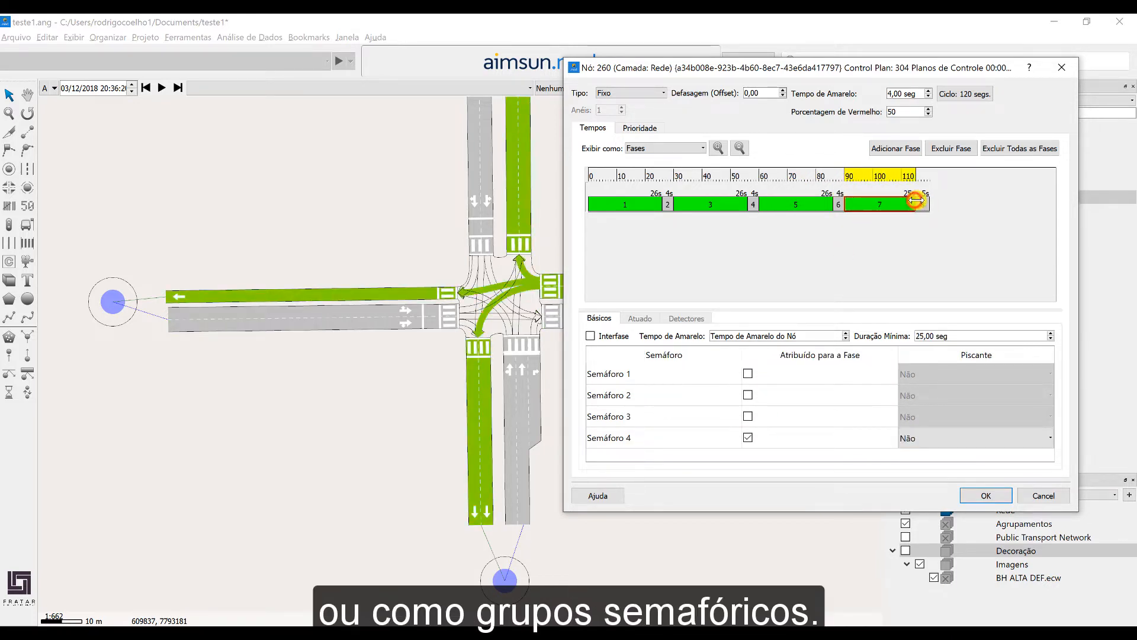
Display the timings as Grupos Semafóricos to review each signal's start and duration, and accept the control plan.
{"action": "left_click", "coordinate": [664, 149]}
{"action": "left_click", "coordinate": [663, 168]}
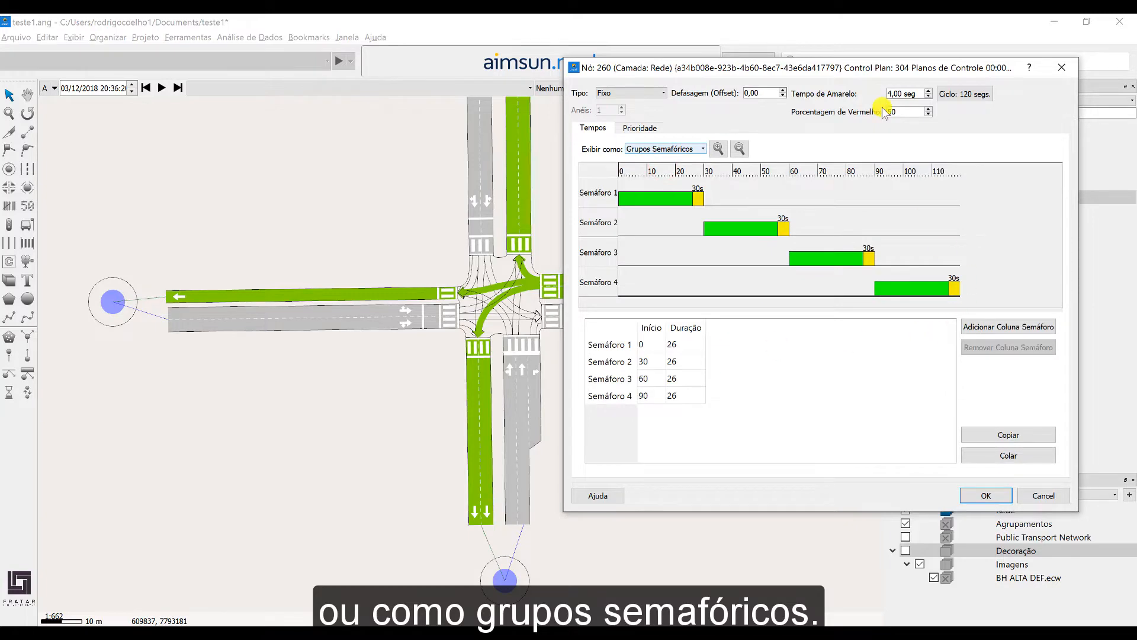
{"action": "left_click_drag", "start_coordinate": [877, 67], "coordinate": [876, 45]}
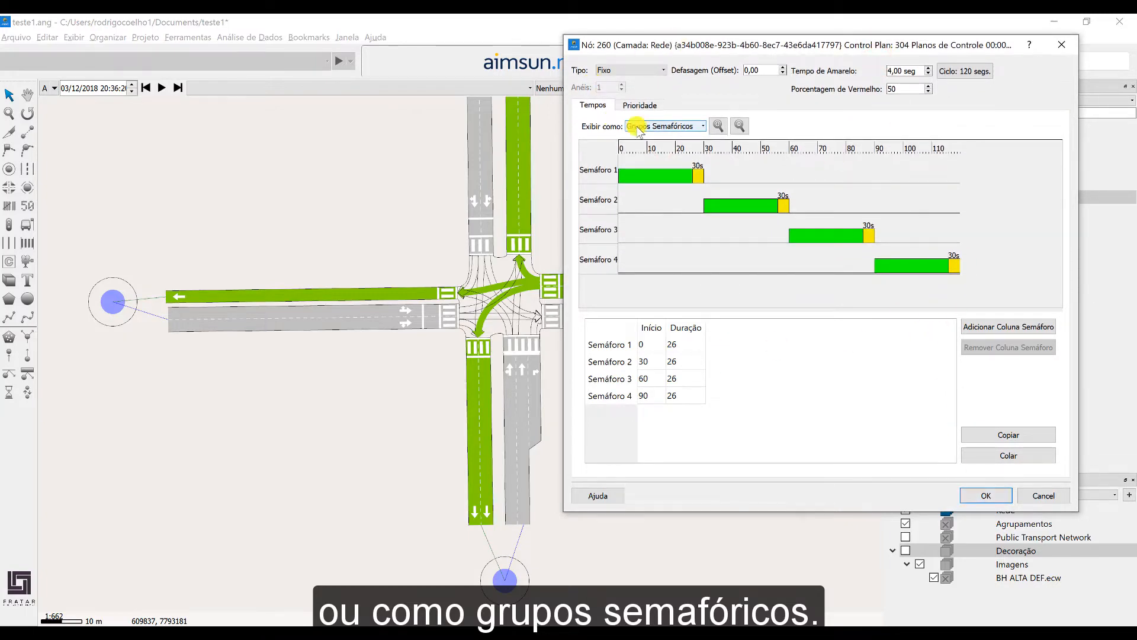
{"action": "left_click", "coordinate": [985, 496]}
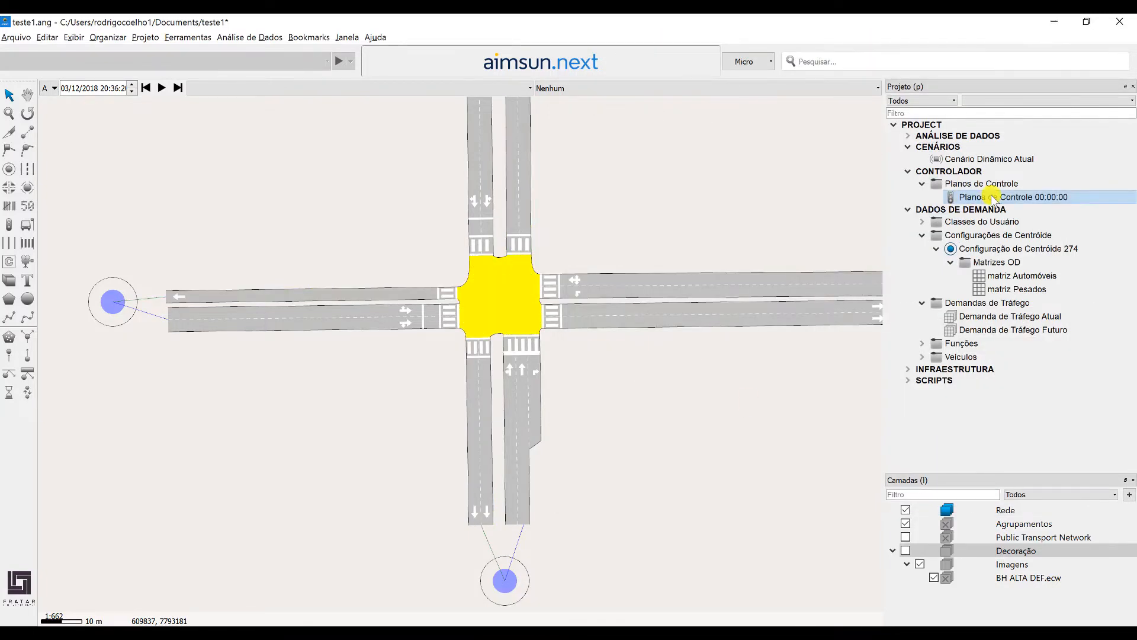
Check which master control plans are available for Cenário Dinâmico Atual and close its properties.
{"action": "left_click", "coordinate": [978, 159]}
{"action": "double_click", "coordinate": [977, 158]}
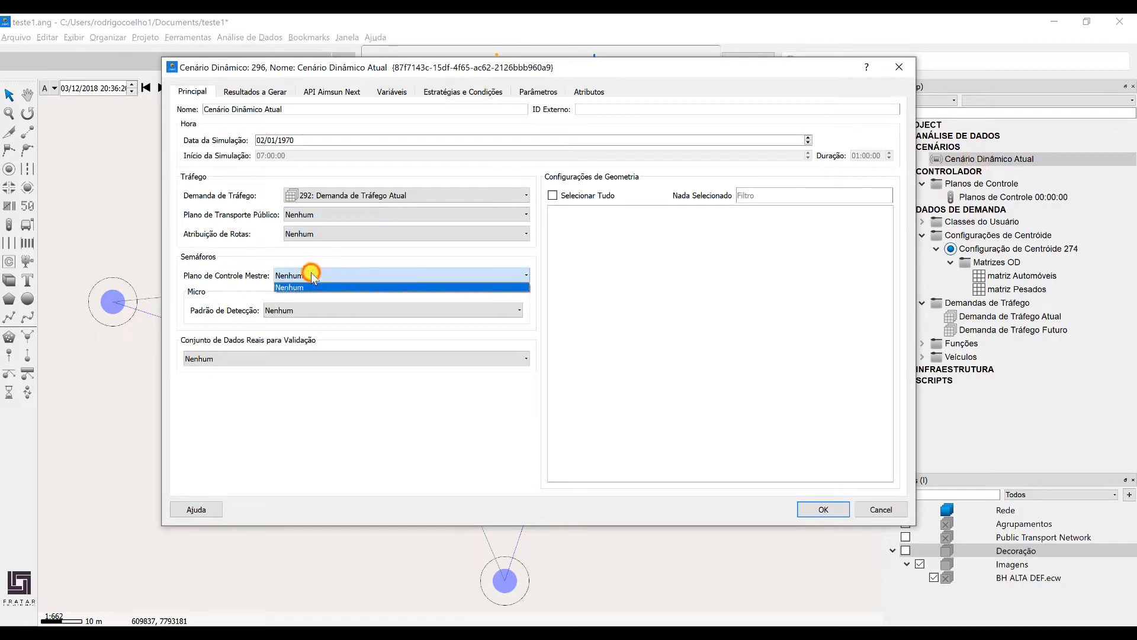
{"action": "left_click", "coordinate": [823, 508]}
Create a master control plan under Controlador and add Planos de Controle 00:00:00 to its Zona 1.
{"action": "right_click", "coordinate": [953, 172]}
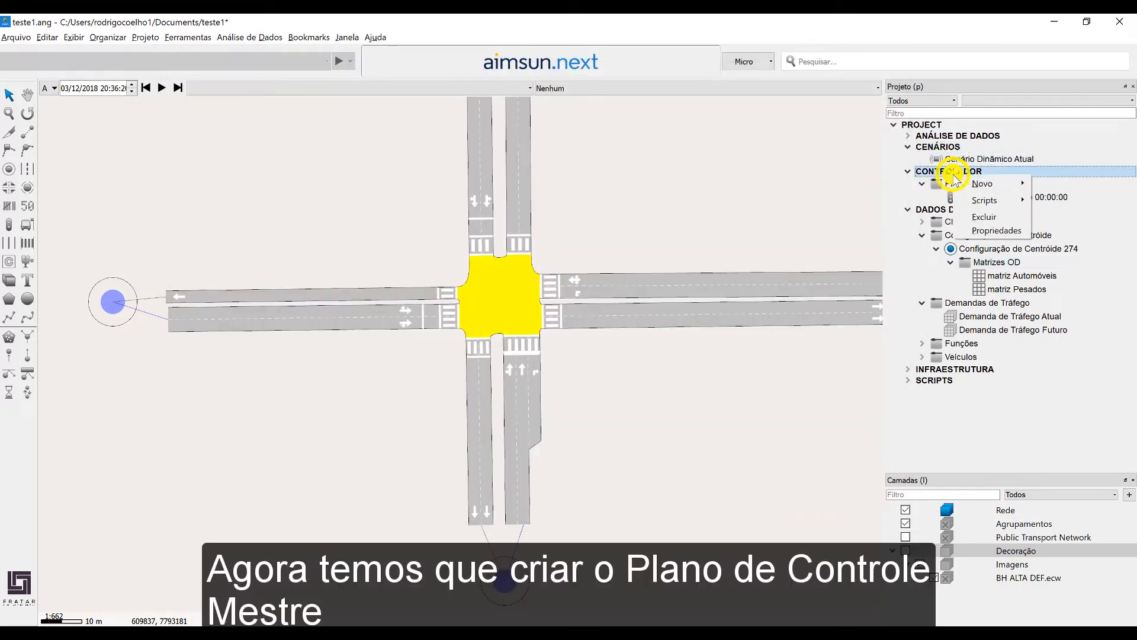
{"action": "mouse_move", "coordinate": [985, 184]}
{"action": "left_click", "coordinate": [865, 226]}
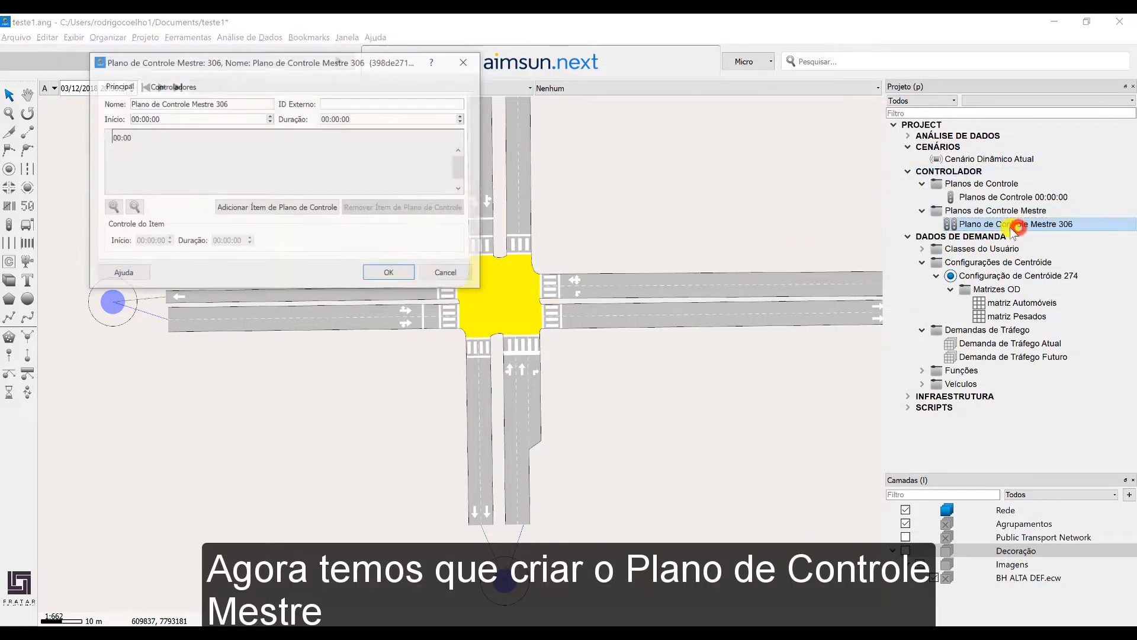
{"action": "left_click", "coordinate": [273, 209]}
{"action": "left_click", "coordinate": [592, 390]}
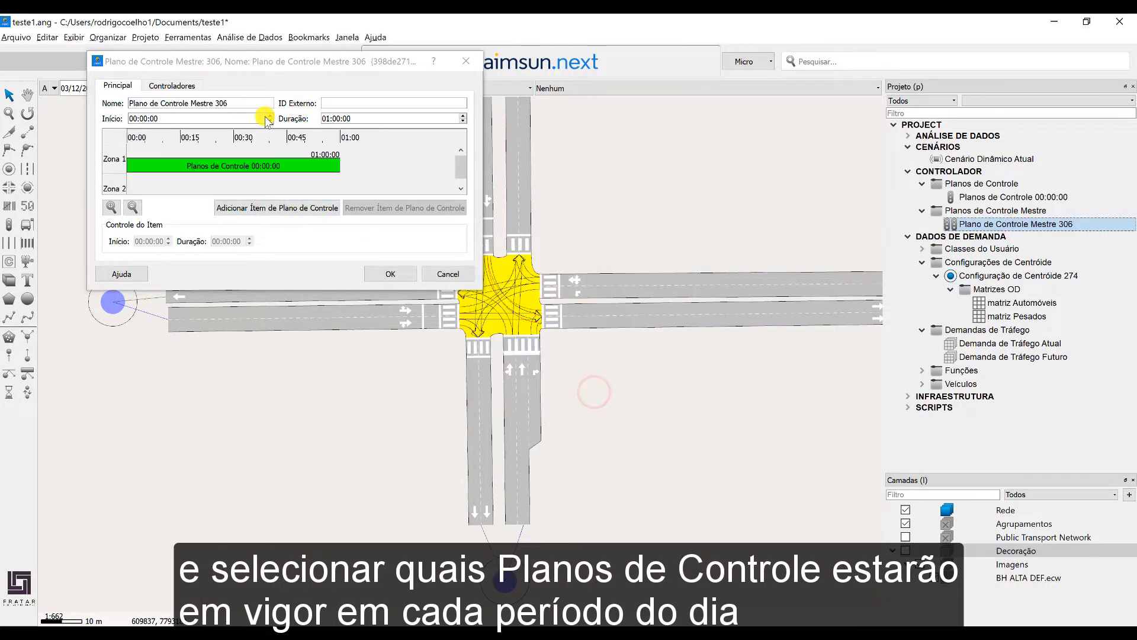
Set the durations of the master control plan and its Zona 1 item to 24:00:00 and accept the plan.
{"action": "left_click", "coordinate": [336, 118]}
{"action": "type", "text": "24"}
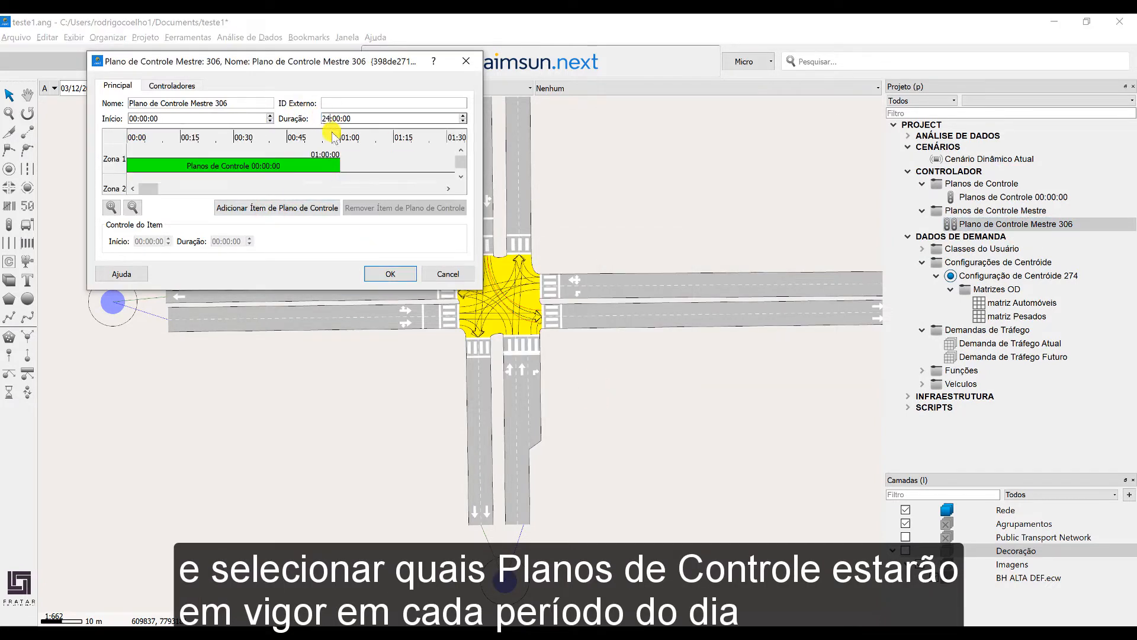
{"action": "left_click", "coordinate": [277, 167]}
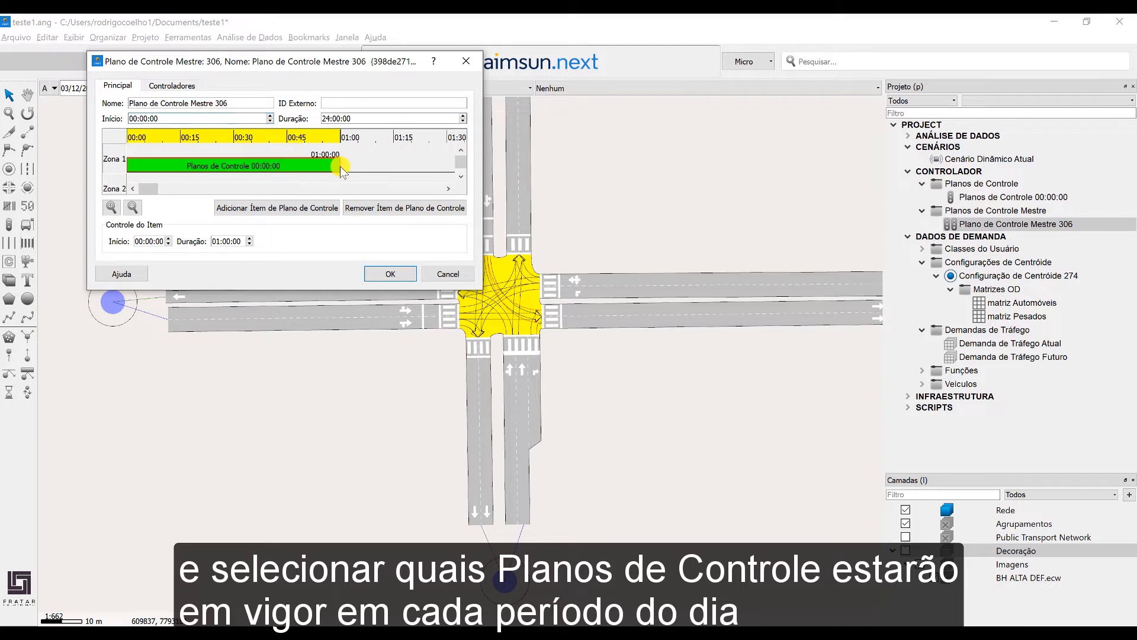
{"action": "left_click_drag", "start_coordinate": [340, 166], "coordinate": [440, 168]}
{"action": "left_click_drag", "start_coordinate": [483, 249], "coordinate": [817, 243]}
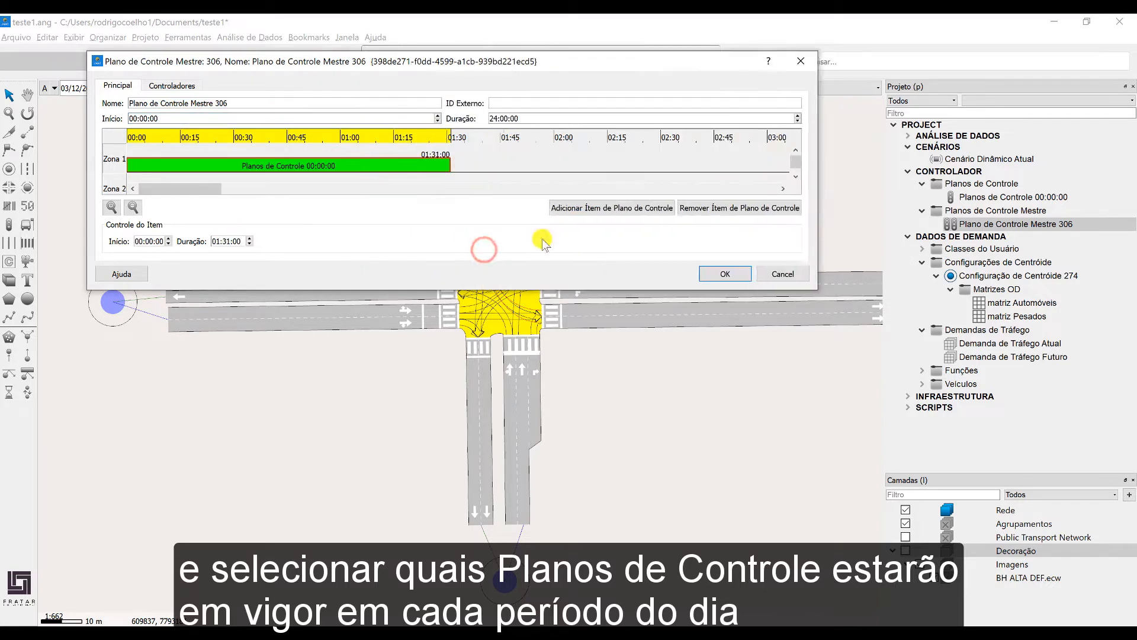
{"action": "left_click_drag", "start_coordinate": [495, 289], "coordinate": [497, 465]}
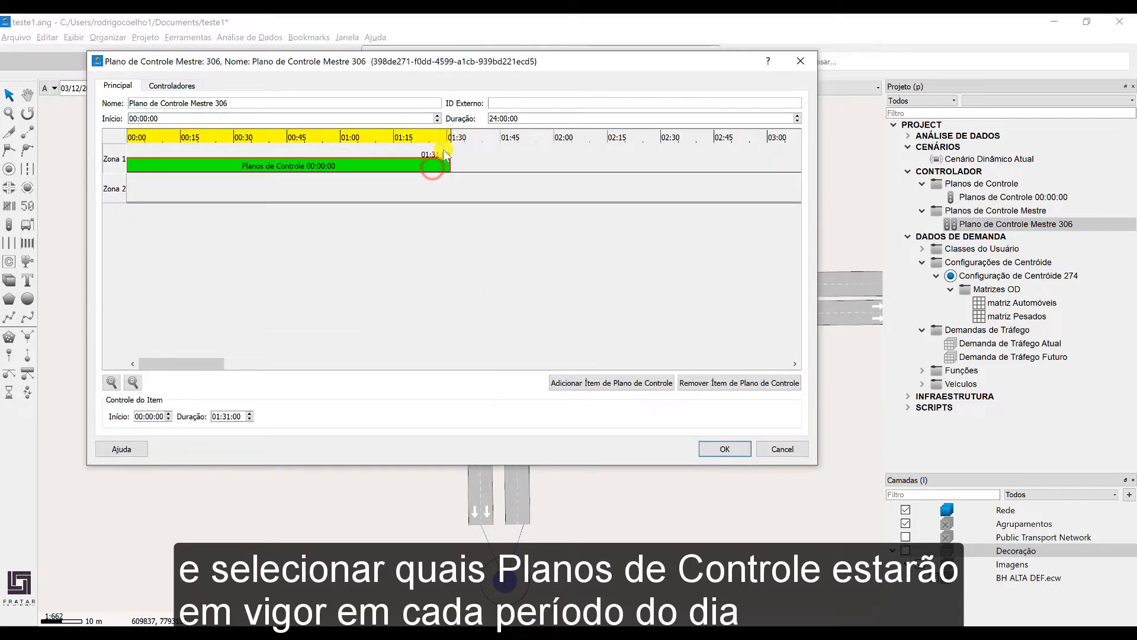
{"action": "left_click_drag", "start_coordinate": [450, 167], "coordinate": [695, 172]}
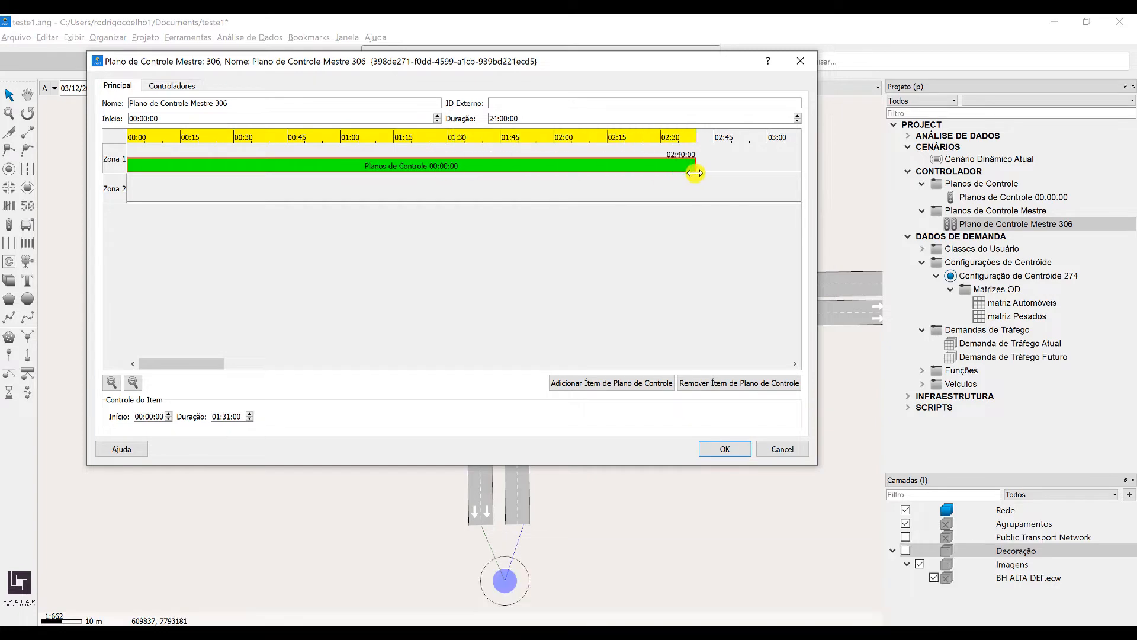
{"action": "type", "text": "24:00"}
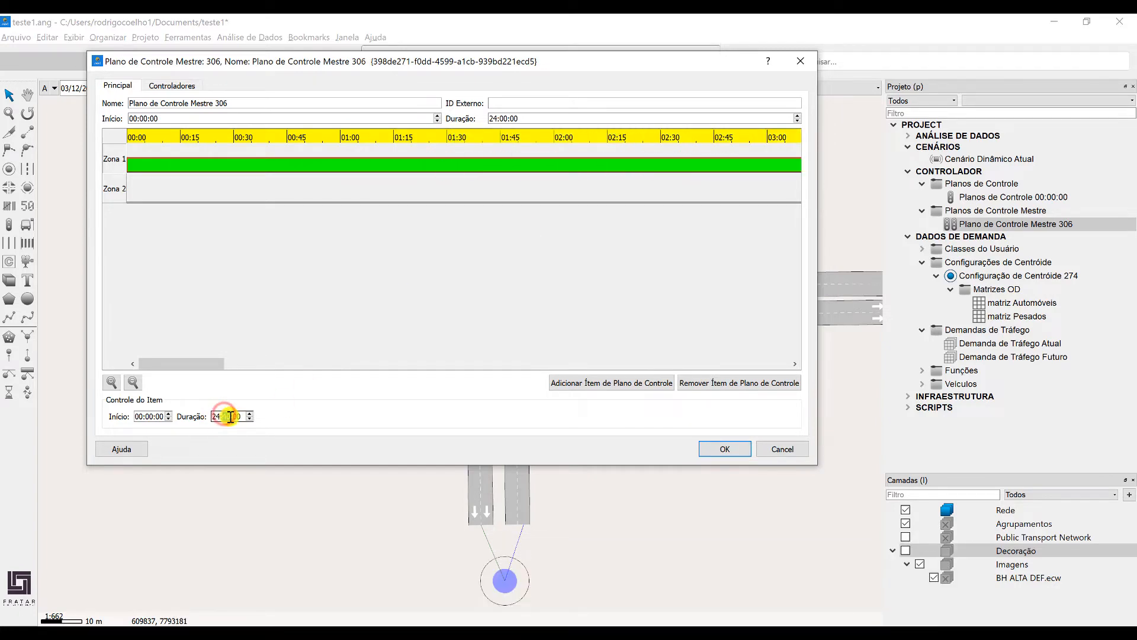
{"action": "left_click", "coordinate": [726, 449]}
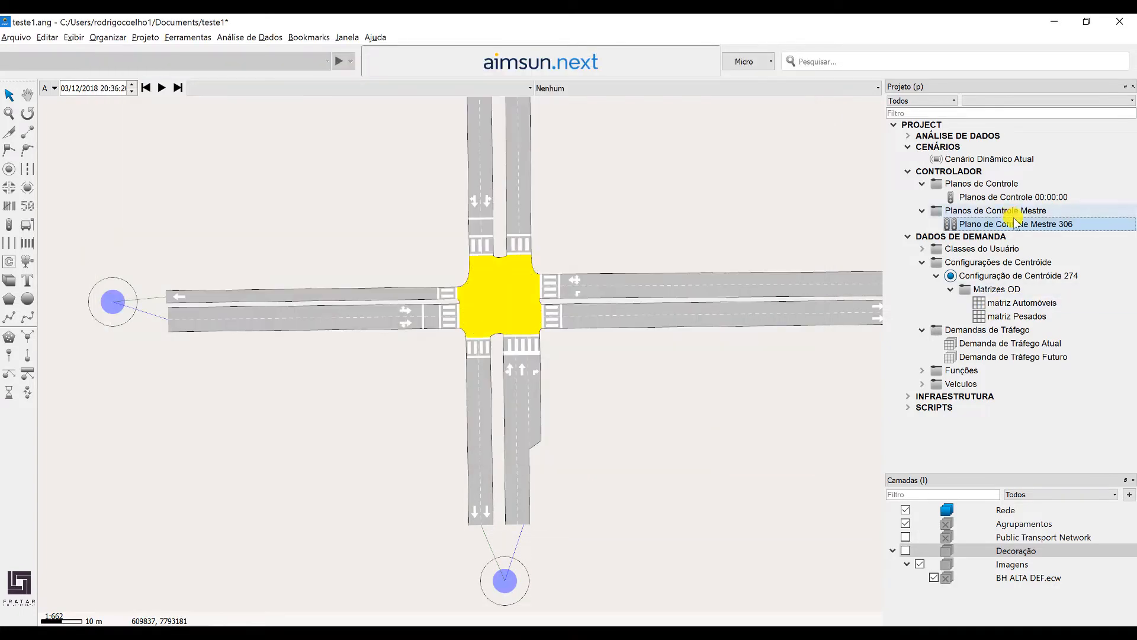
Assign Plano de Controle Mestre 306 as the master control plan of Cenário Dinâmico Atual.
{"action": "double_click", "coordinate": [990, 158]}
{"action": "left_click", "coordinate": [366, 195]}
{"action": "left_click", "coordinate": [366, 195]}
{"action": "left_click", "coordinate": [292, 274]}
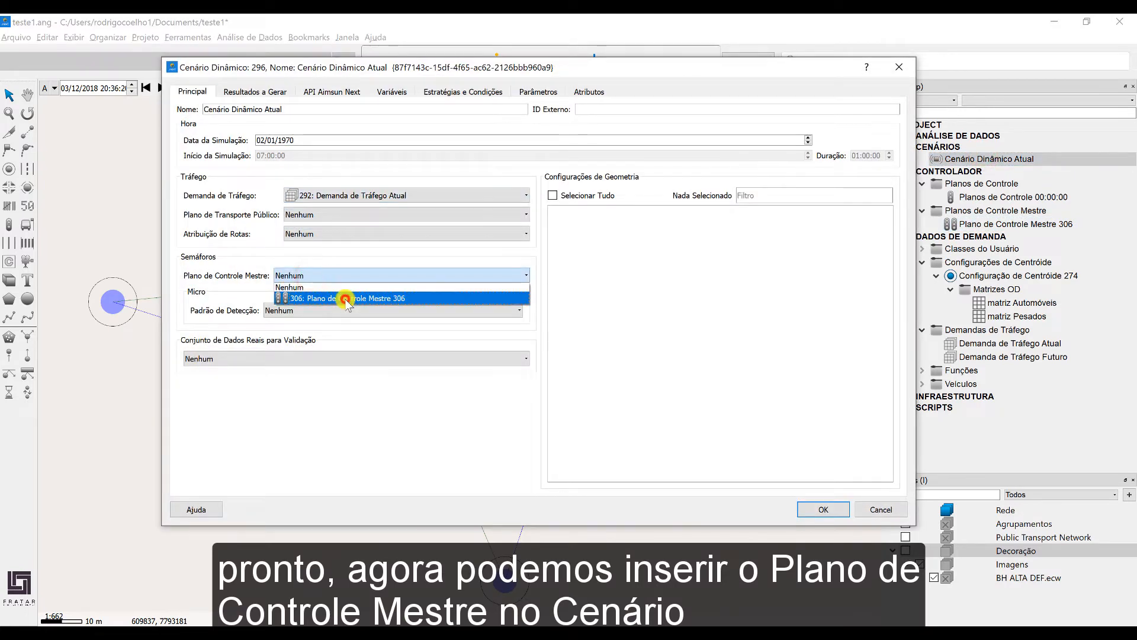
{"action": "left_click", "coordinate": [343, 297]}
{"action": "left_click", "coordinate": [837, 511]}
Create a Simulador Microscópico experiment with Escolha Estocástica de Rota for Cenário Dinâmico Atual, and add a replication to it.
{"action": "right_click", "coordinate": [989, 158]}
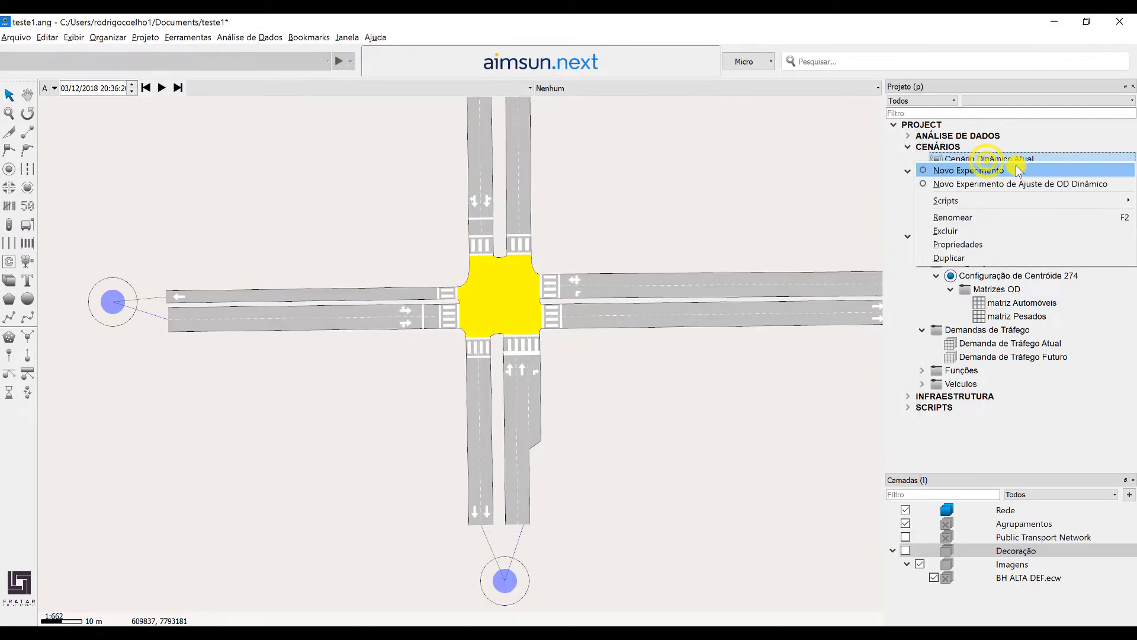
{"action": "left_click", "coordinate": [948, 167]}
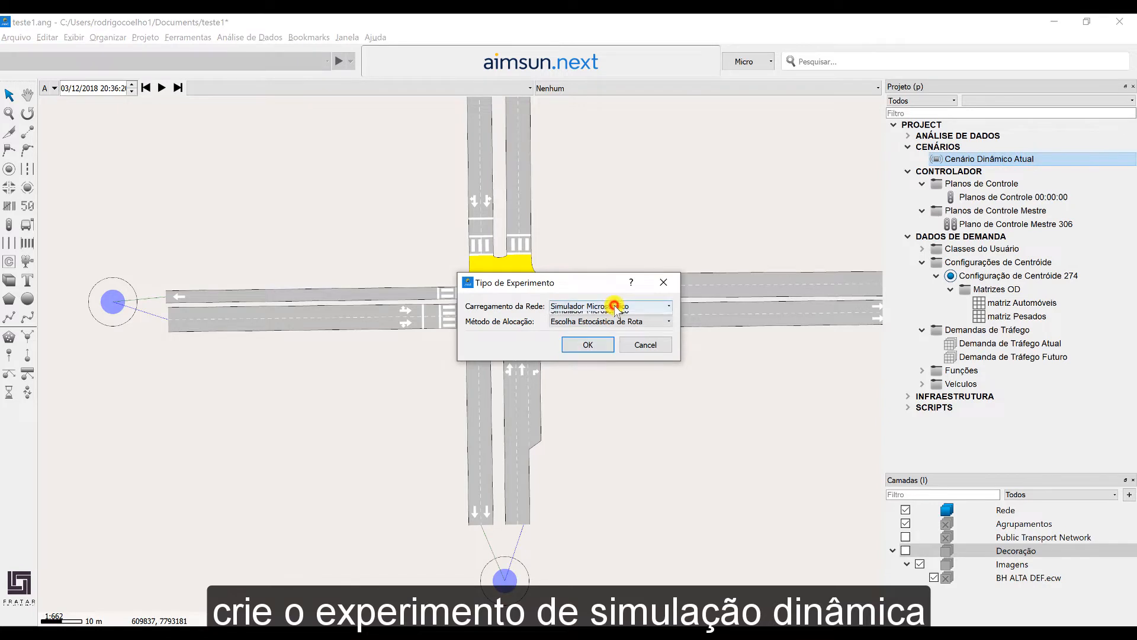
{"action": "left_click", "coordinate": [592, 344]}
{"action": "right_click", "coordinate": [1010, 173]}
{"action": "left_click", "coordinate": [858, 183]}
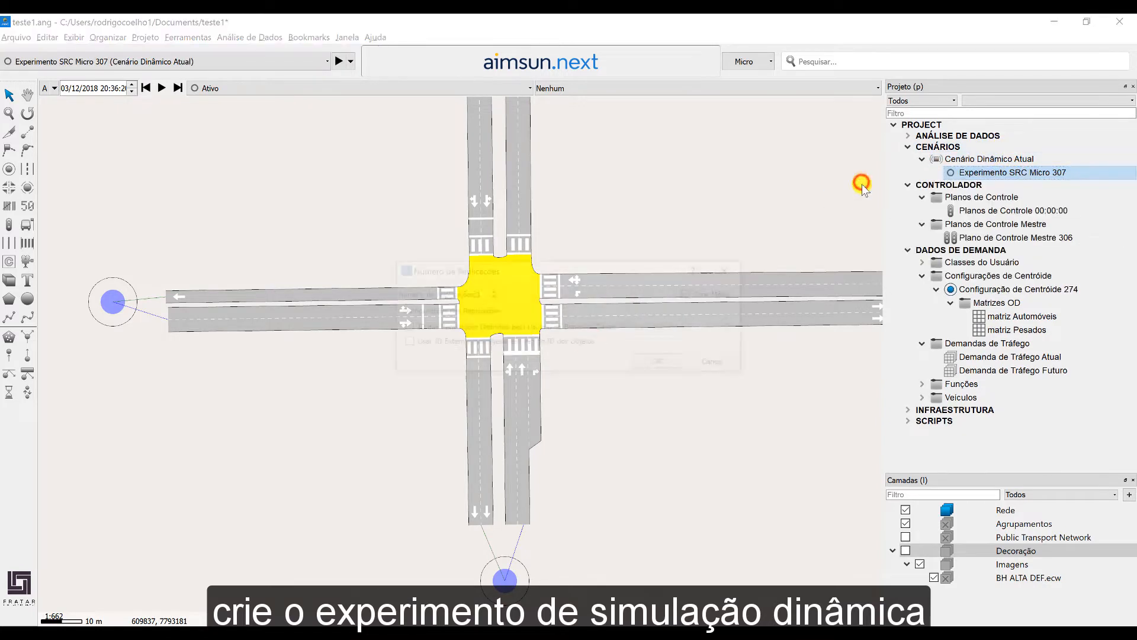
{"action": "left_click", "coordinate": [660, 363]}
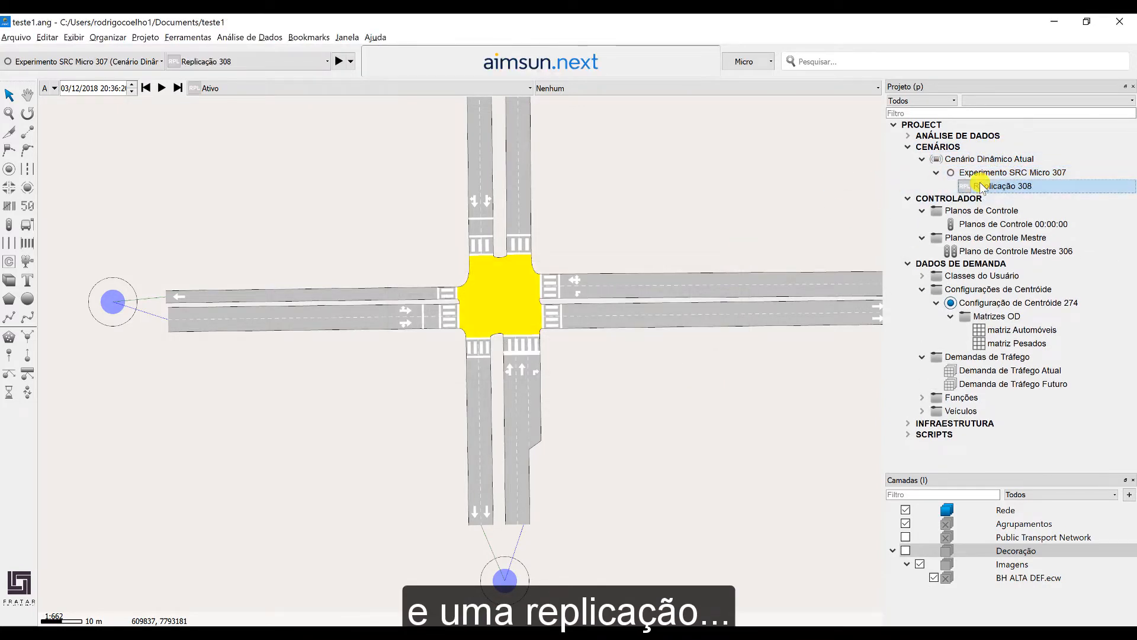
Start the animated simulation of Replicação 308 with the whole intersection in view.
{"action": "scroll", "coordinate": [548, 228], "scroll_direction": "down", "scroll_amount": 2}
{"action": "scroll", "coordinate": [602, 185], "scroll_direction": "up", "scroll_amount": 1}
{"action": "scroll", "coordinate": [600, 257], "scroll_direction": "down", "scroll_amount": 1}
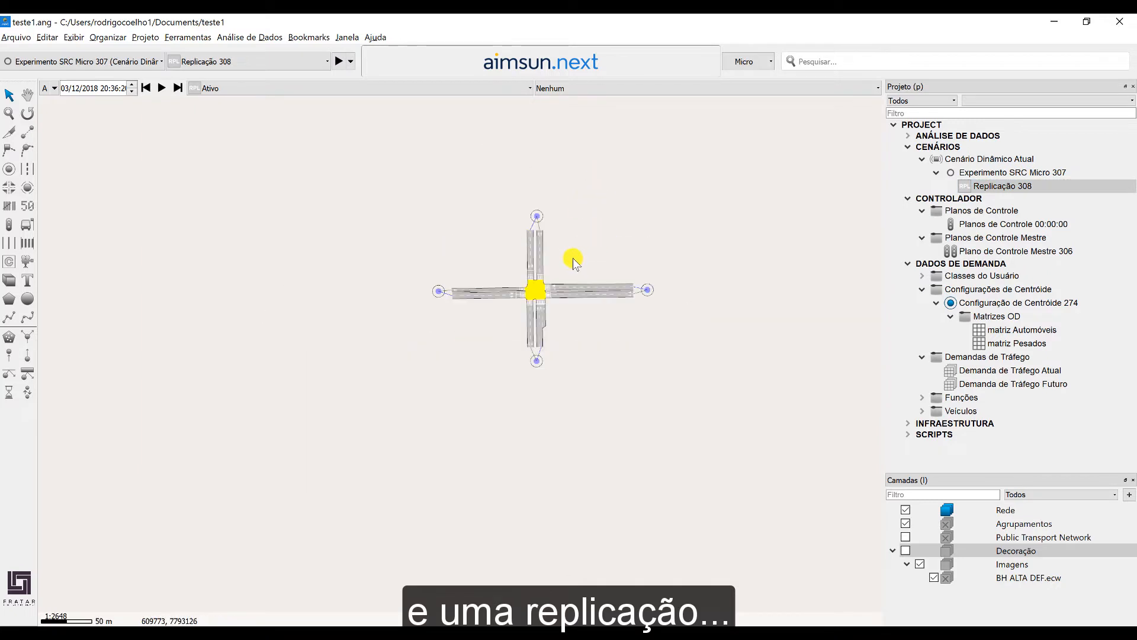
{"action": "scroll", "coordinate": [573, 259], "scroll_direction": "up", "scroll_amount": 1}
{"action": "double_click", "coordinate": [1007, 186]}
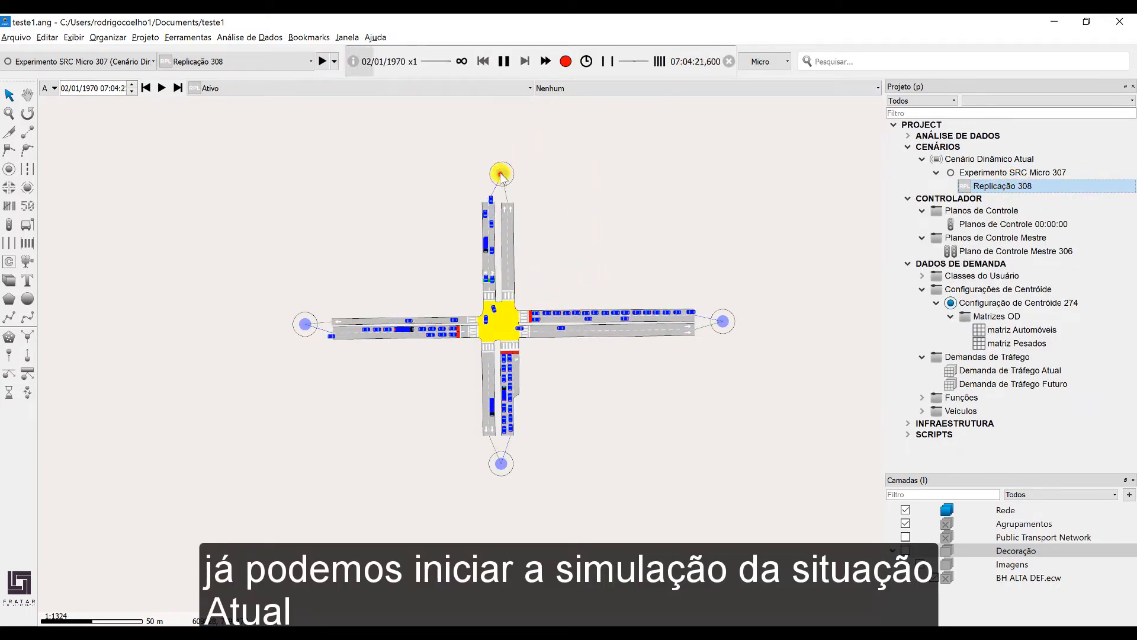
Move the northern centroid farther north and show the Decoração layer with the aerial image.
{"action": "left_click_drag", "start_coordinate": [502, 174], "coordinate": [492, 111]}
{"action": "scroll", "coordinate": [479, 273], "scroll_direction": "down", "scroll_amount": 1}
{"action": "scroll", "coordinate": [471, 258], "scroll_direction": "up", "scroll_amount": 1}
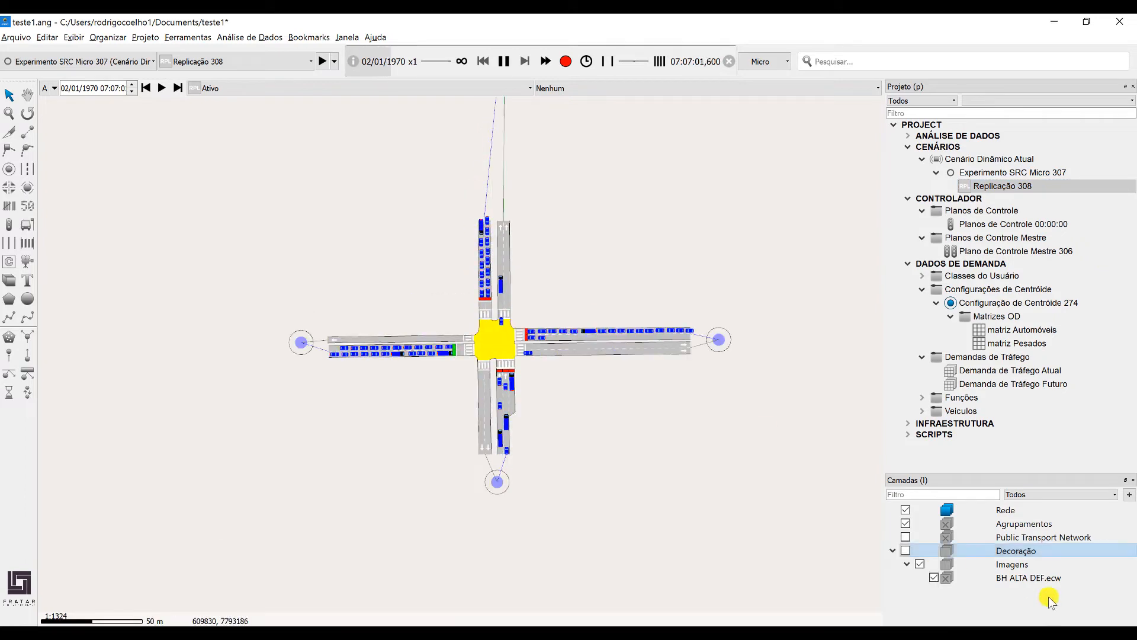
{"action": "left_click", "coordinate": [906, 551]}
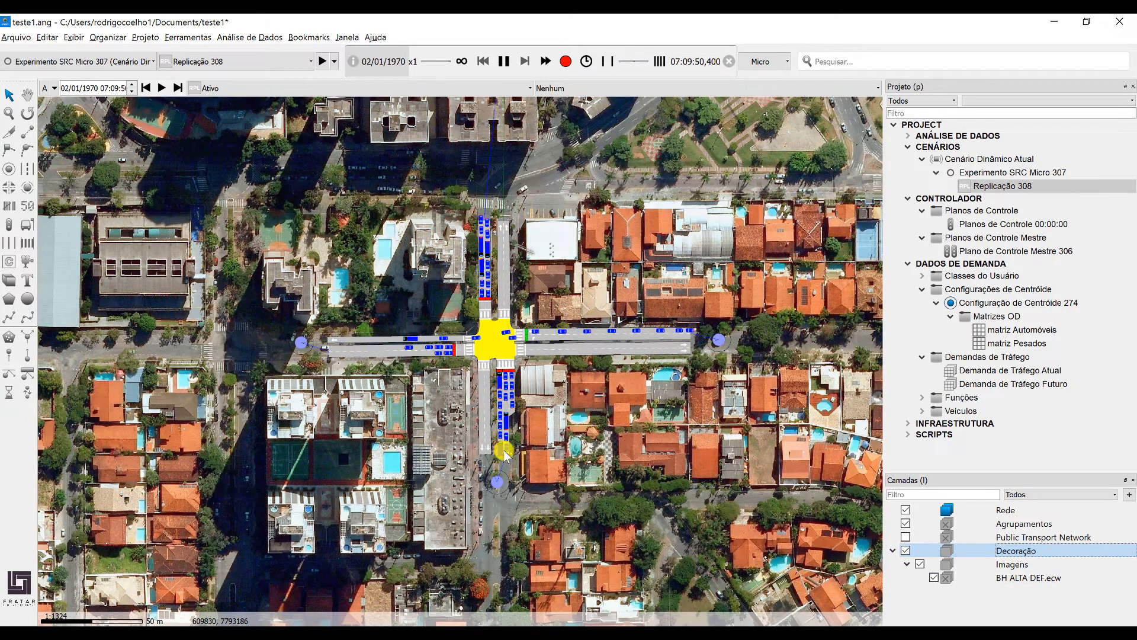
Lengthen the southern approach section along the avenue in the aerial image and move the southern centroid beyond its new end.
{"action": "left_click", "coordinate": [504, 439]}
{"action": "left_click_drag", "start_coordinate": [500, 586], "coordinate": [503, 431]}
{"action": "left_click", "coordinate": [506, 277]}
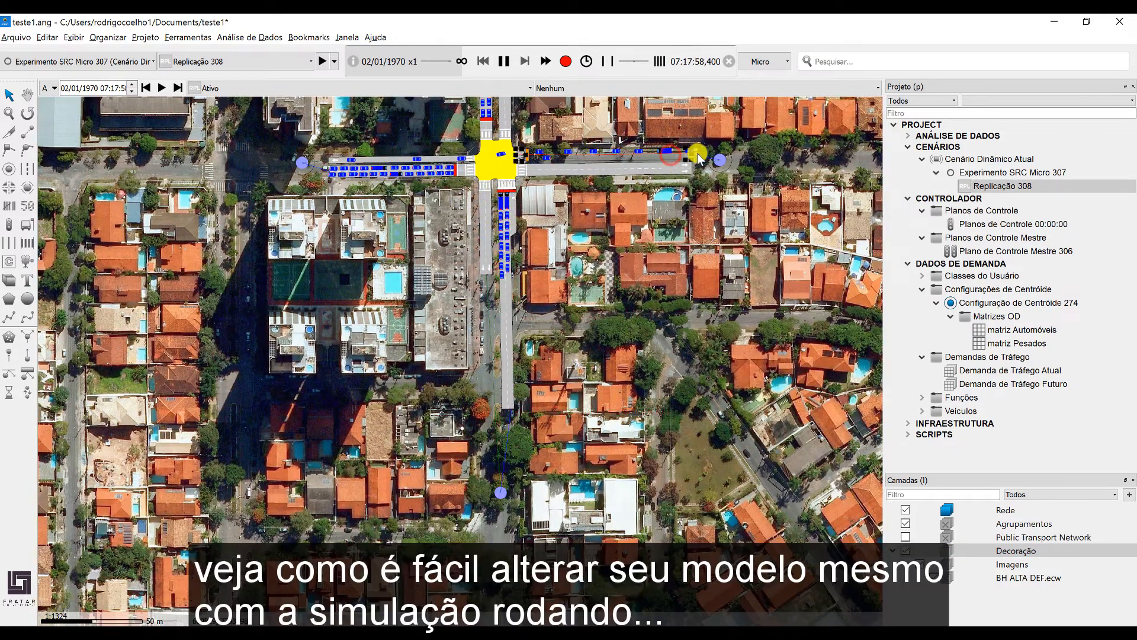
Extend the eastern approach section farther east and bend it to follow the curve of the street in the aerial image.
{"action": "left_click_drag", "start_coordinate": [692, 224], "coordinate": [494, 243]}
{"action": "scroll", "coordinate": [493, 242], "scroll_direction": "up", "scroll_amount": 2}
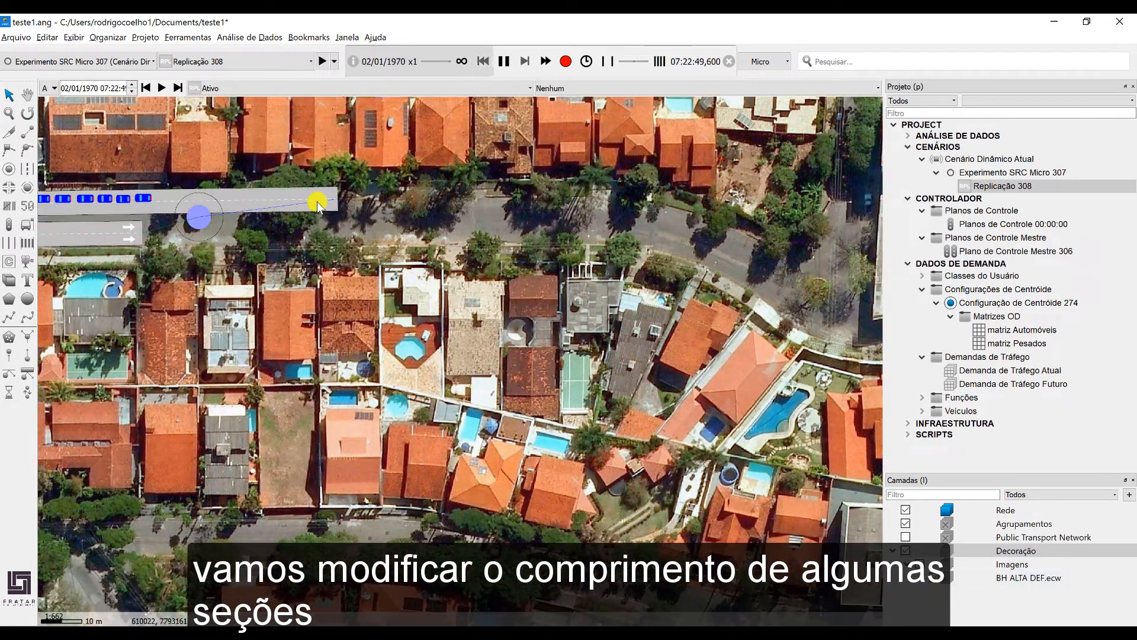
{"action": "left_click", "coordinate": [336, 200]}
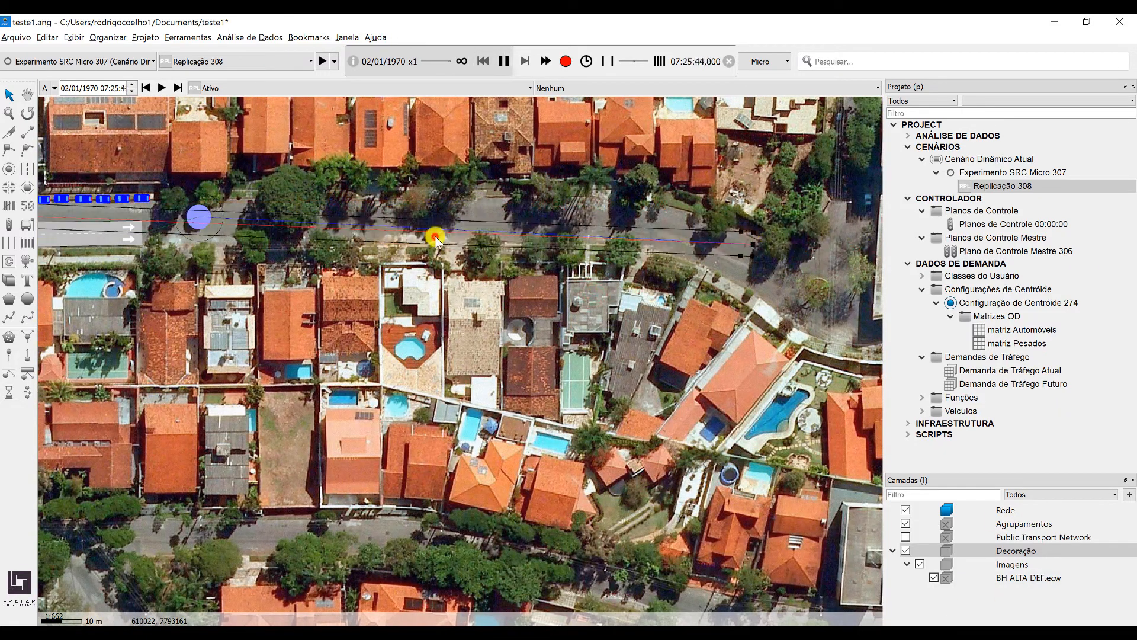
{"action": "right_click", "coordinate": [485, 226]}
{"action": "left_click", "coordinate": [579, 281]}
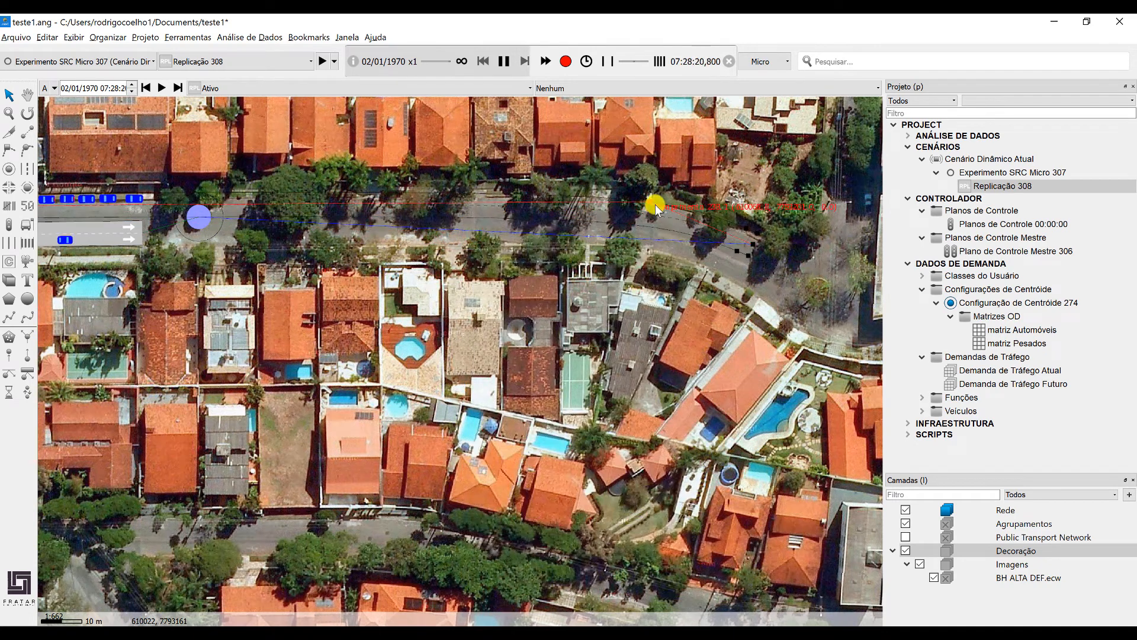
{"action": "left_click", "coordinate": [655, 206]}
{"action": "right_click", "coordinate": [436, 212]}
{"action": "left_click", "coordinate": [532, 249]}
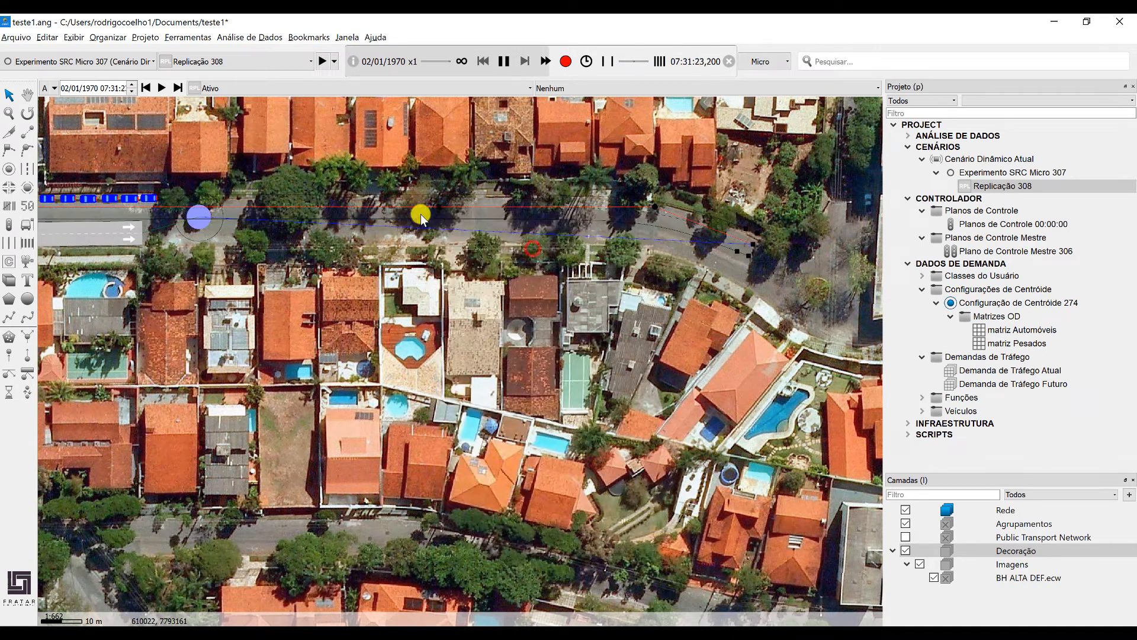
Move the eastern centroid south of the street, then extend and curve the eastern exit section parallel to the approach section.
{"action": "left_click", "coordinate": [453, 260]}
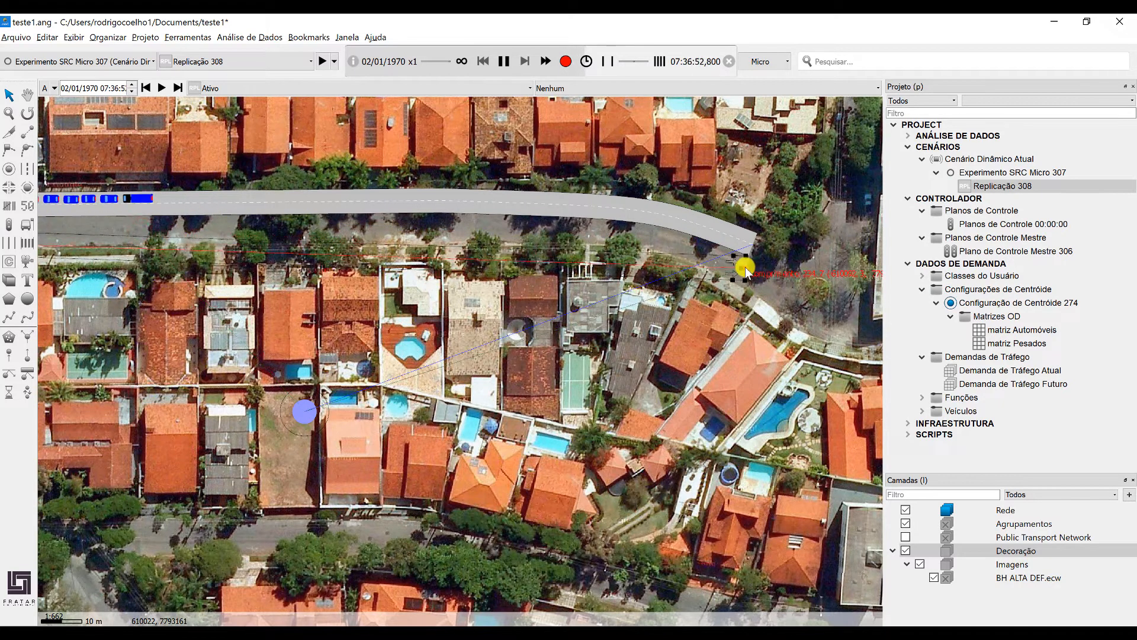
{"action": "right_click", "coordinate": [563, 262]}
{"action": "left_click", "coordinate": [564, 261]}
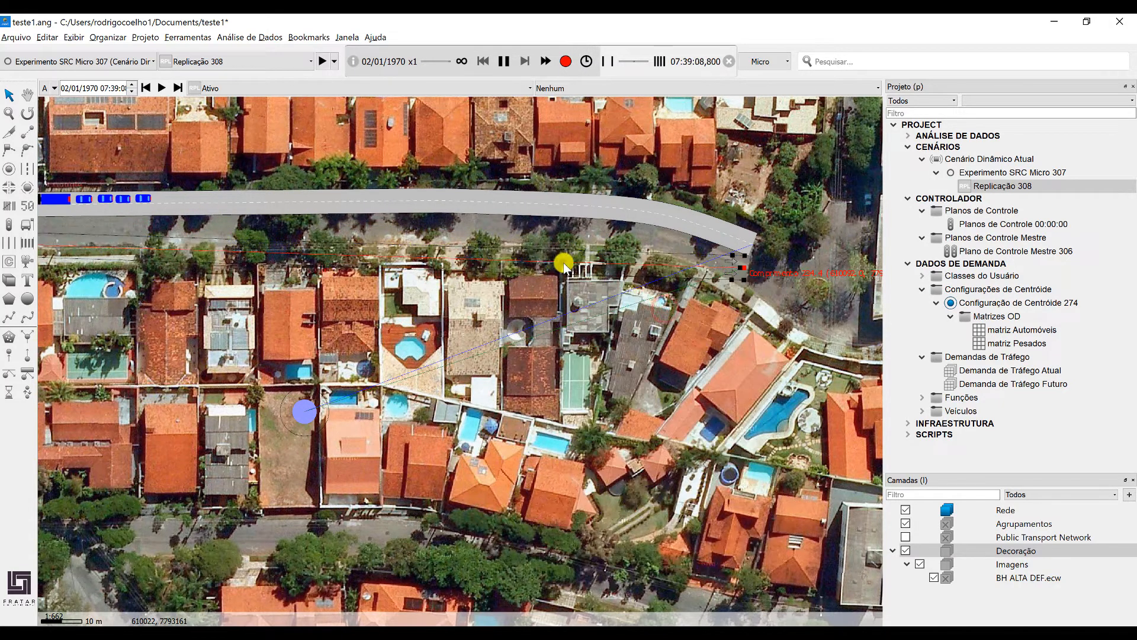
{"action": "left_click", "coordinate": [624, 223]}
Restart the simulation so that the lengthened sections are taken into account.
{"action": "left_click_drag", "start_coordinate": [264, 281], "coordinate": [640, 273]}
{"action": "scroll", "coordinate": [641, 272], "scroll_direction": "down", "scroll_amount": 1}
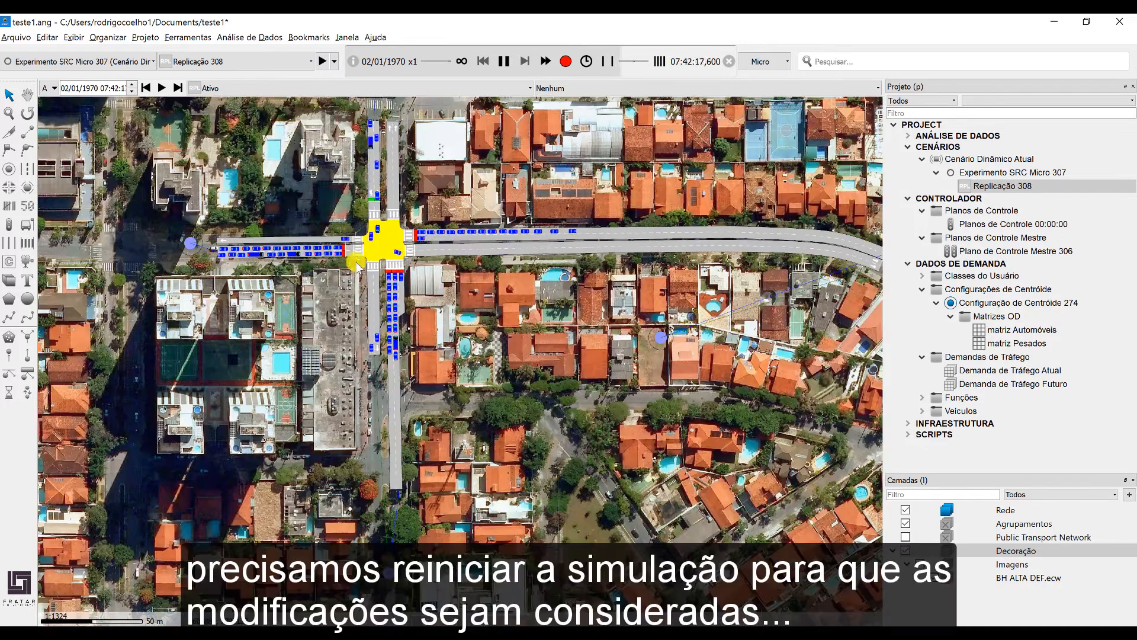
{"action": "left_click", "coordinate": [482, 62]}
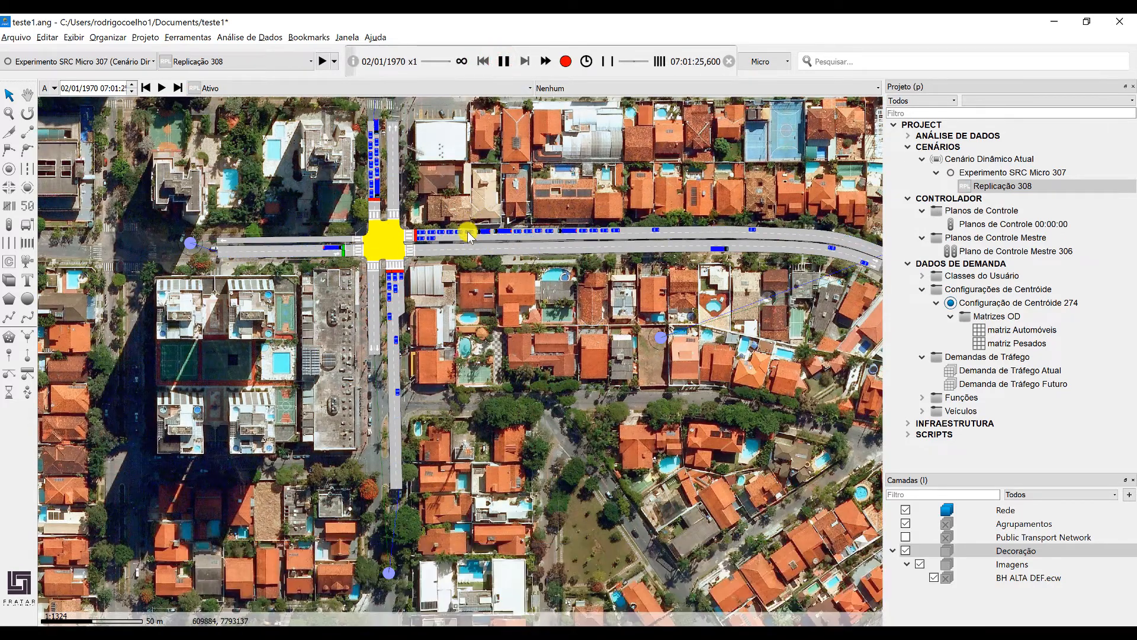
Lengthen the pocket lane on the southern approach to the intersection and restart the simulation with it.
{"action": "scroll", "coordinate": [427, 231], "scroll_direction": "up", "scroll_amount": 1}
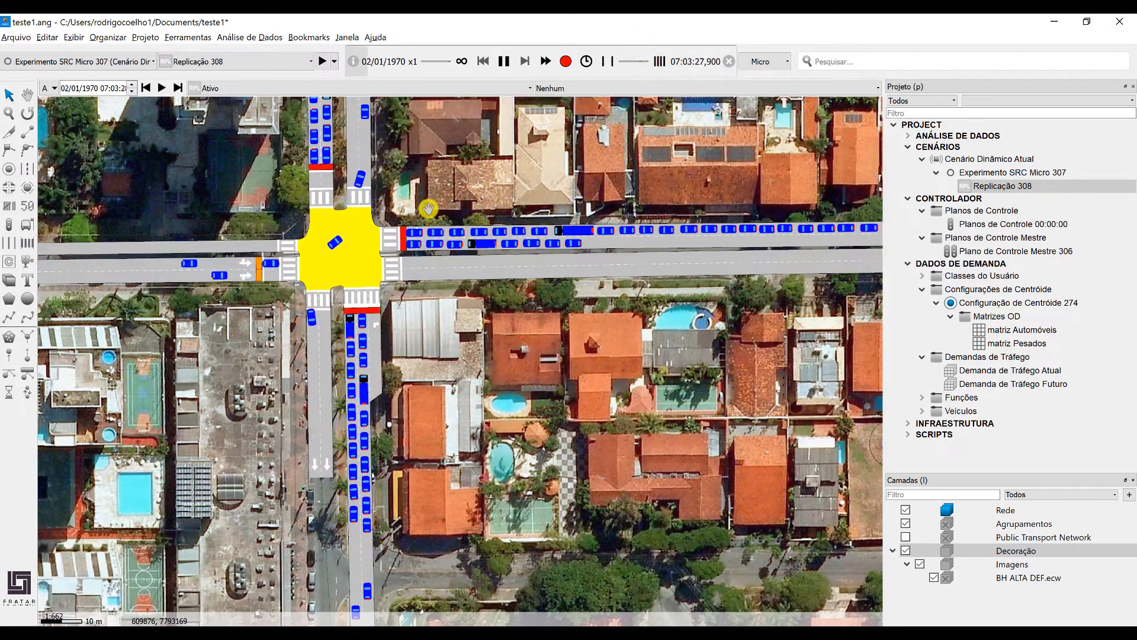
{"action": "left_click_drag", "start_coordinate": [400, 227], "coordinate": [482, 218]}
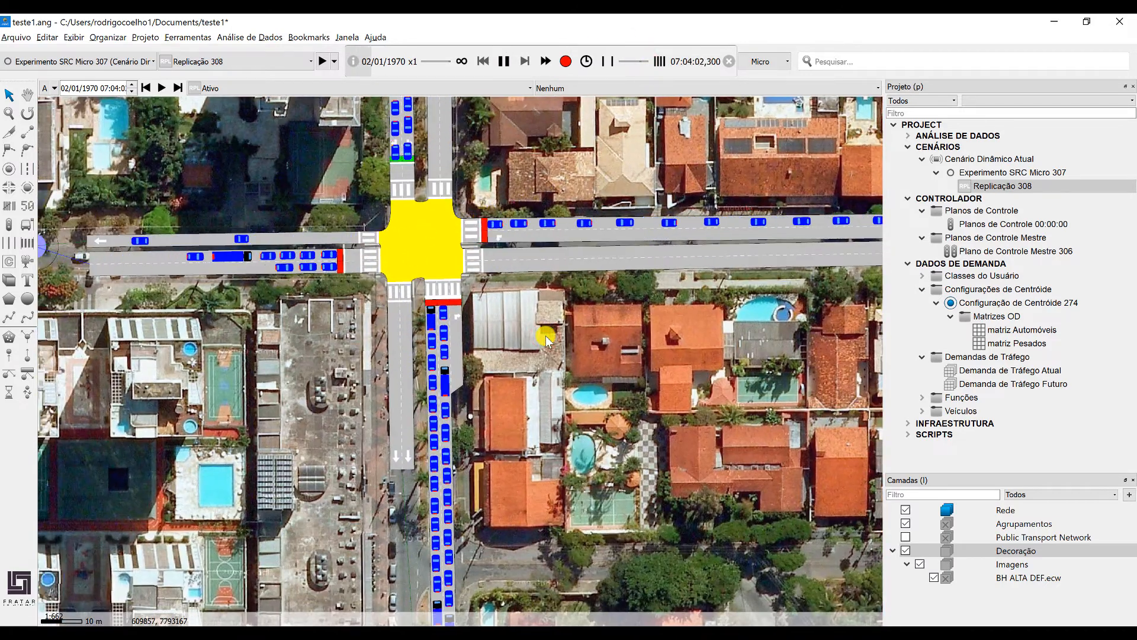
{"action": "left_click_drag", "start_coordinate": [546, 336], "coordinate": [603, 365]}
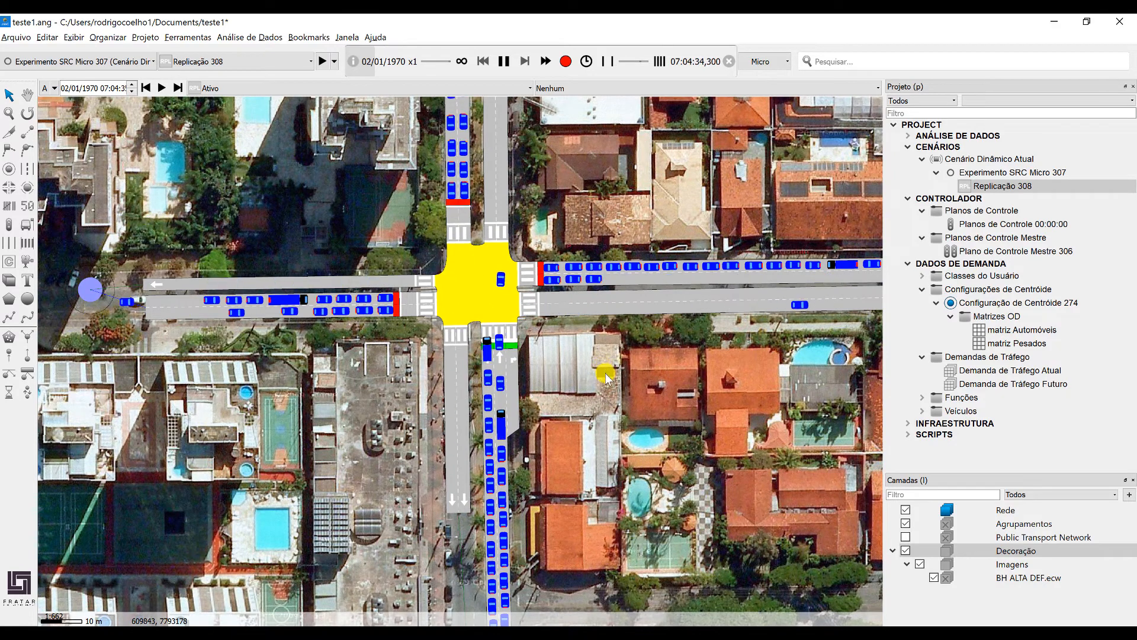
{"action": "left_click_drag", "start_coordinate": [517, 407], "coordinate": [532, 340]}
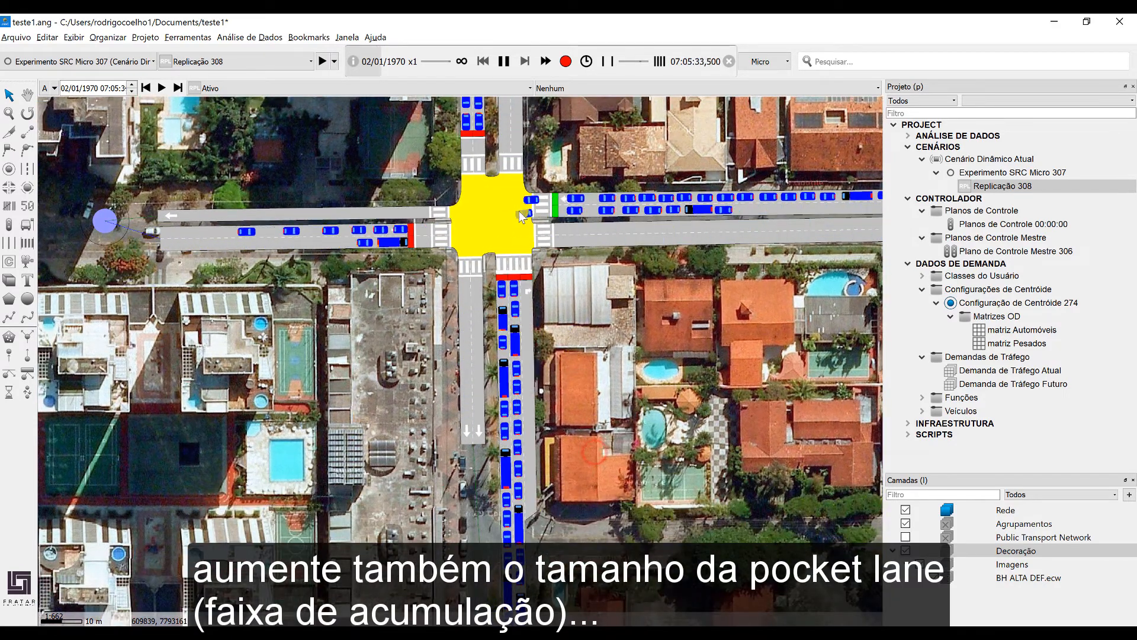
{"action": "left_click", "coordinate": [482, 61]}
{"action": "left_click_drag", "start_coordinate": [607, 391], "coordinate": [620, 294]}
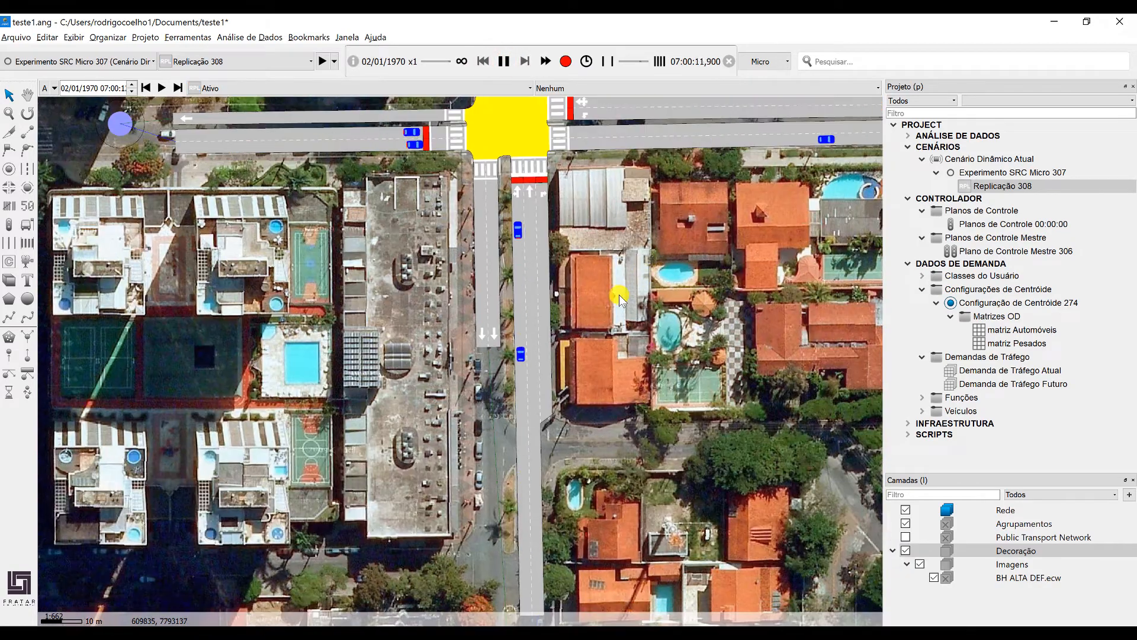
{"action": "left_click_drag", "start_coordinate": [621, 228], "coordinate": [634, 374]}
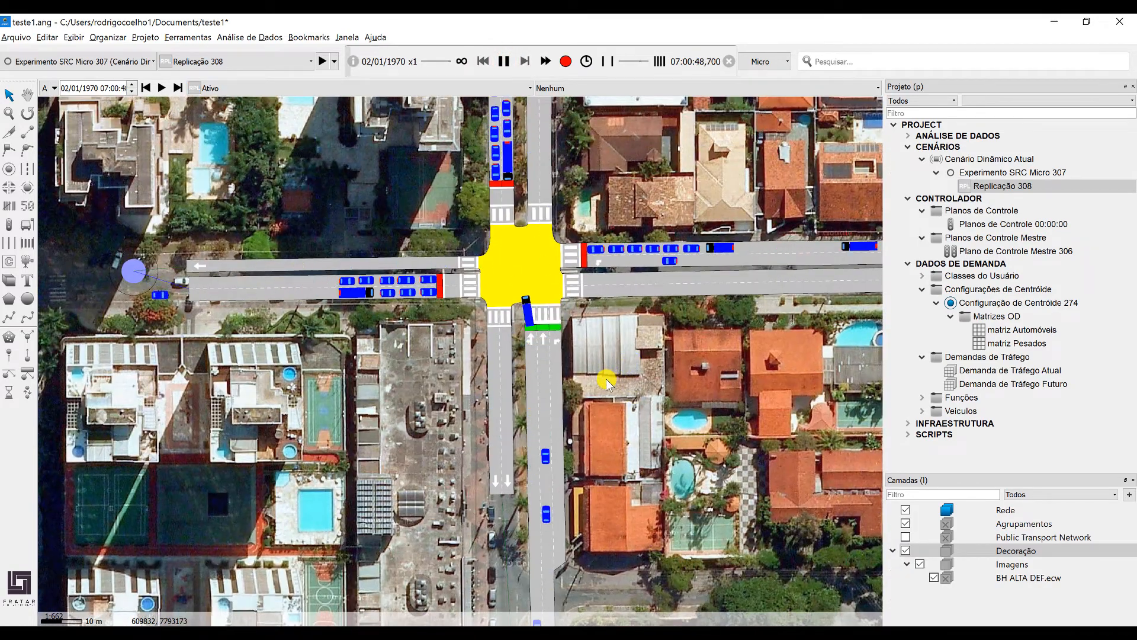
{"action": "scroll", "coordinate": [606, 379], "scroll_direction": "down", "scroll_amount": 2}
{"action": "left_click_drag", "start_coordinate": [629, 323], "coordinate": [564, 326]}
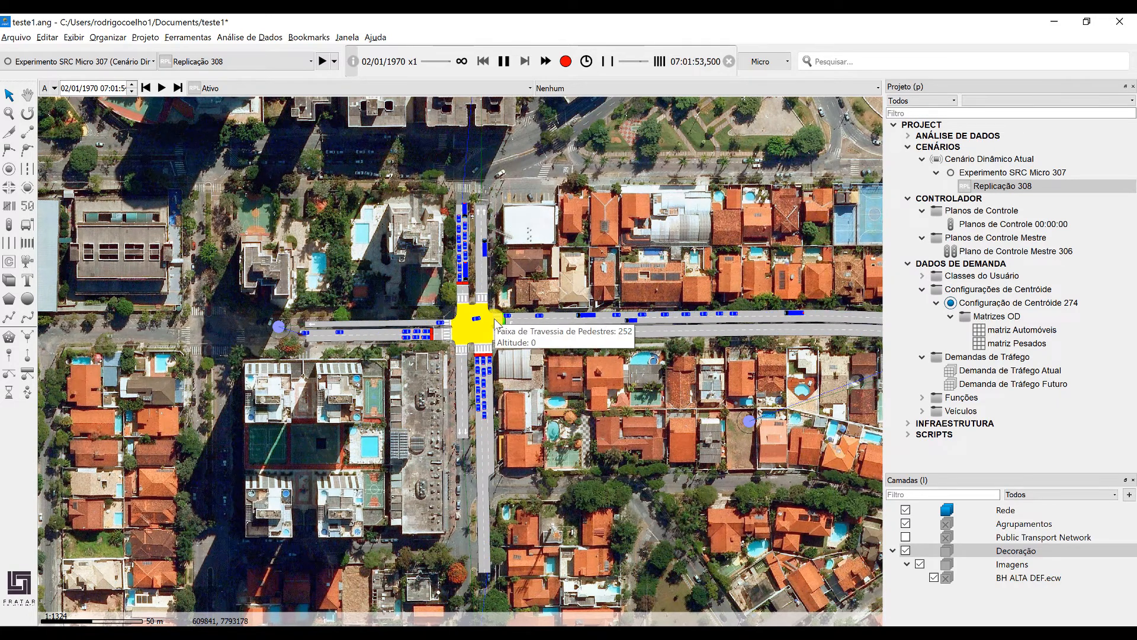
Set the view mode to 91: CALIBRAÇÃO: Cor por Movimento so vehicles are coloured by turning movement.
{"action": "left_click", "coordinate": [598, 89]}
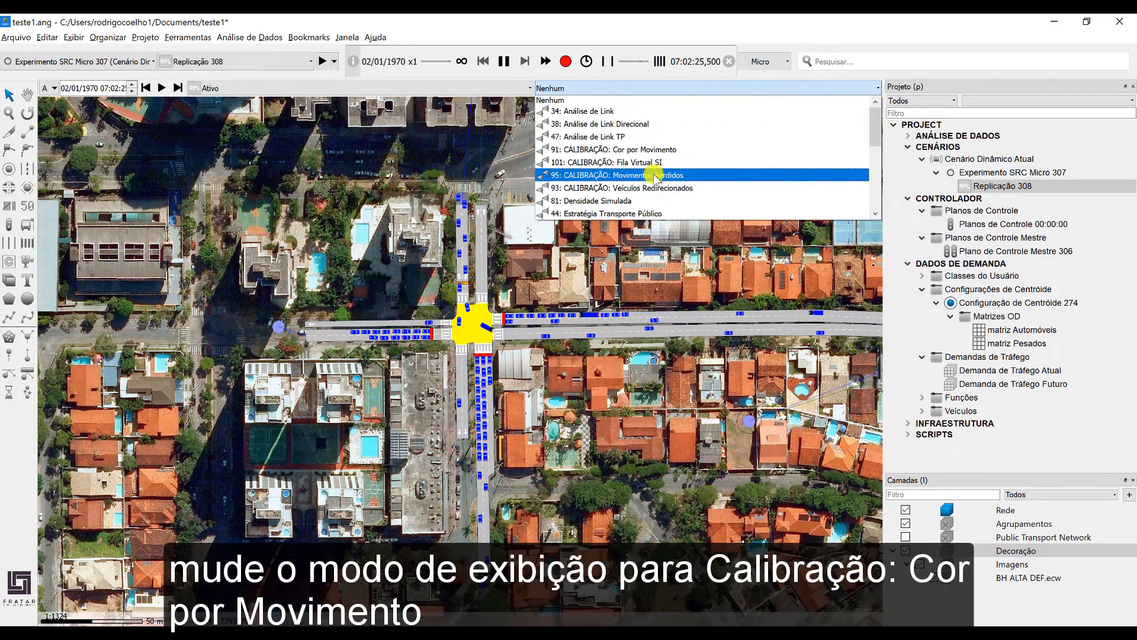
{"action": "left_click", "coordinate": [650, 150]}
{"action": "left_click_drag", "start_coordinate": [519, 362], "coordinate": [523, 359]}
Open the view mode's legend, compare its movement colours with the vehicles at the intersection, and close it.
{"action": "key", "text": "e"}
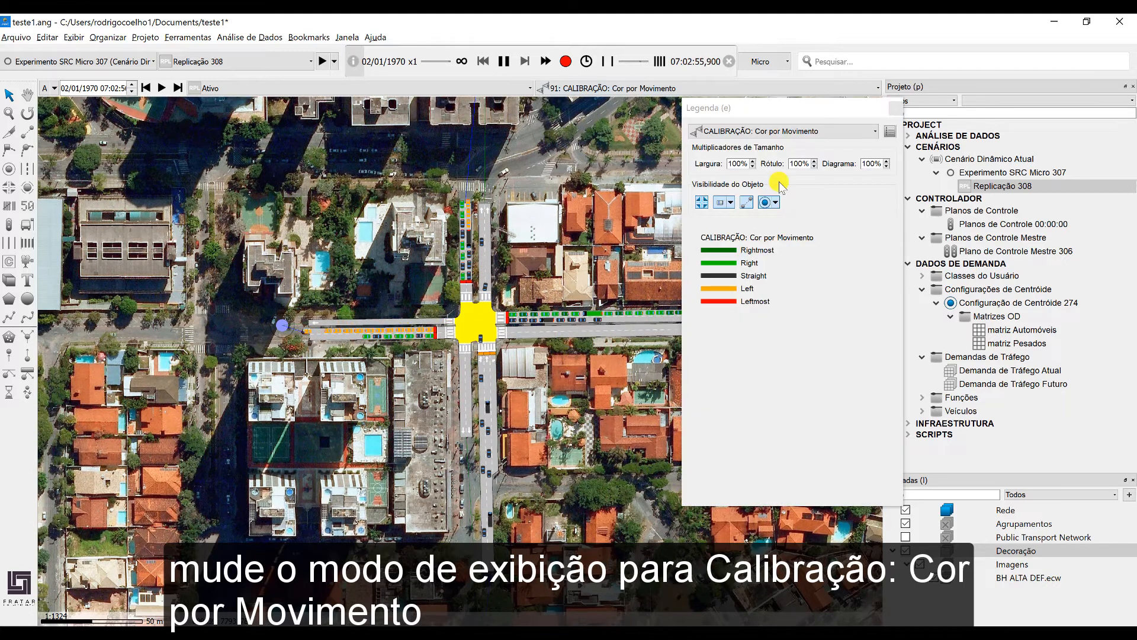
{"action": "left_click_drag", "start_coordinate": [802, 113], "coordinate": [731, 151]}
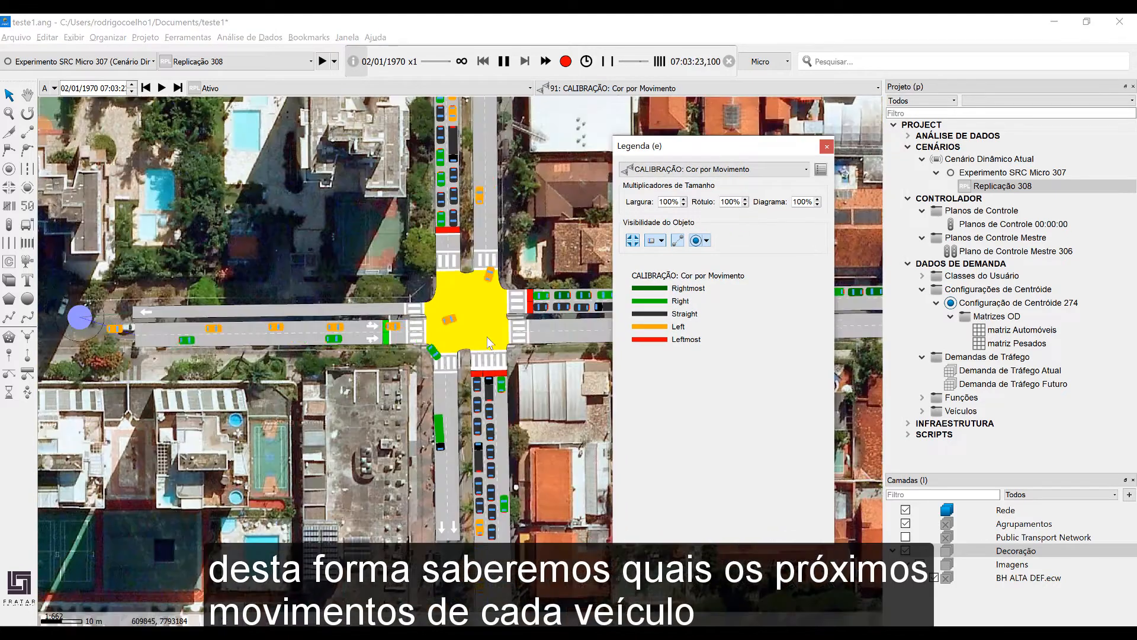
{"action": "scroll", "coordinate": [506, 323], "scroll_direction": "up", "scroll_amount": 3}
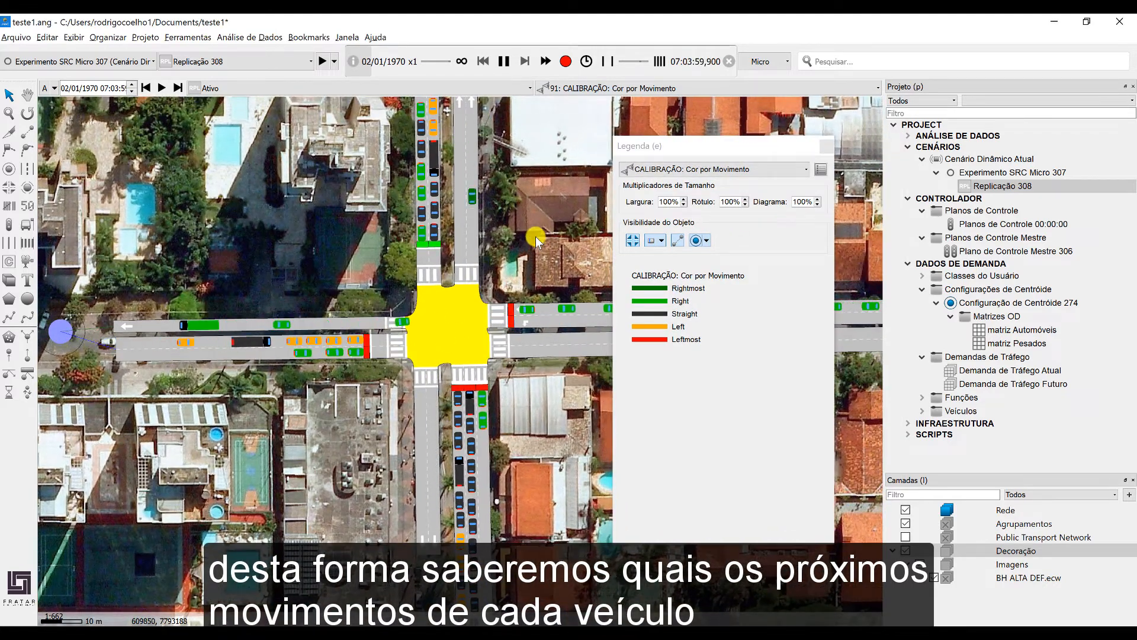
{"action": "left_click", "coordinate": [830, 144]}
{"action": "left_click_drag", "start_coordinate": [588, 171], "coordinate": [601, 176]}
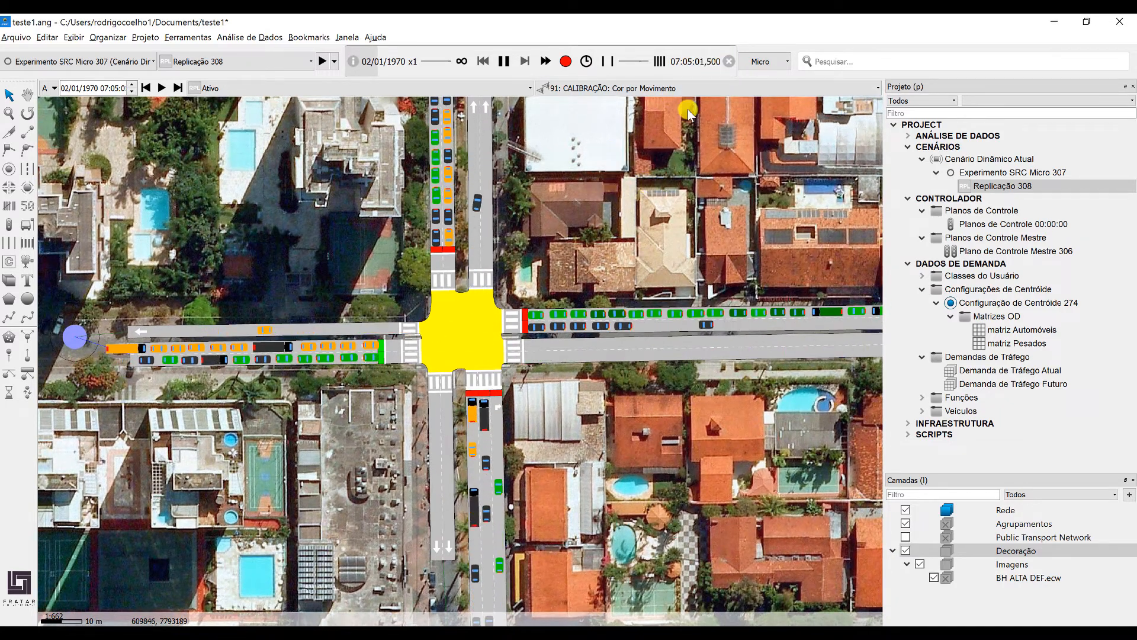
Stop the running simulation and duplicate Cenário Dinâmico Atual together with its experiment and replication.
{"action": "left_click", "coordinate": [730, 59]}
{"action": "left_click", "coordinate": [1011, 159]}
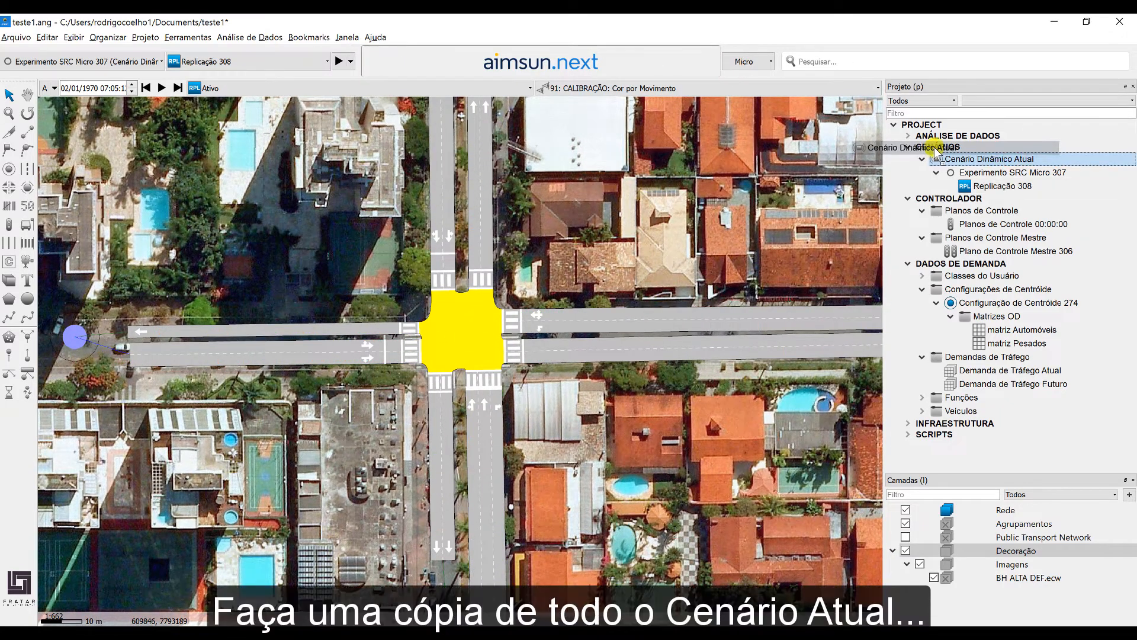
{"action": "key", "text": "ctrl+d"}
{"action": "left_click", "coordinate": [622, 340]}
Rename the copied scenario as Cenário Dinâmico Futuro and set its traffic demand to 293: Demanda de Tráfego Futuro.
{"action": "left_click", "coordinate": [994, 202]}
{"action": "double_click", "coordinate": [994, 202]}
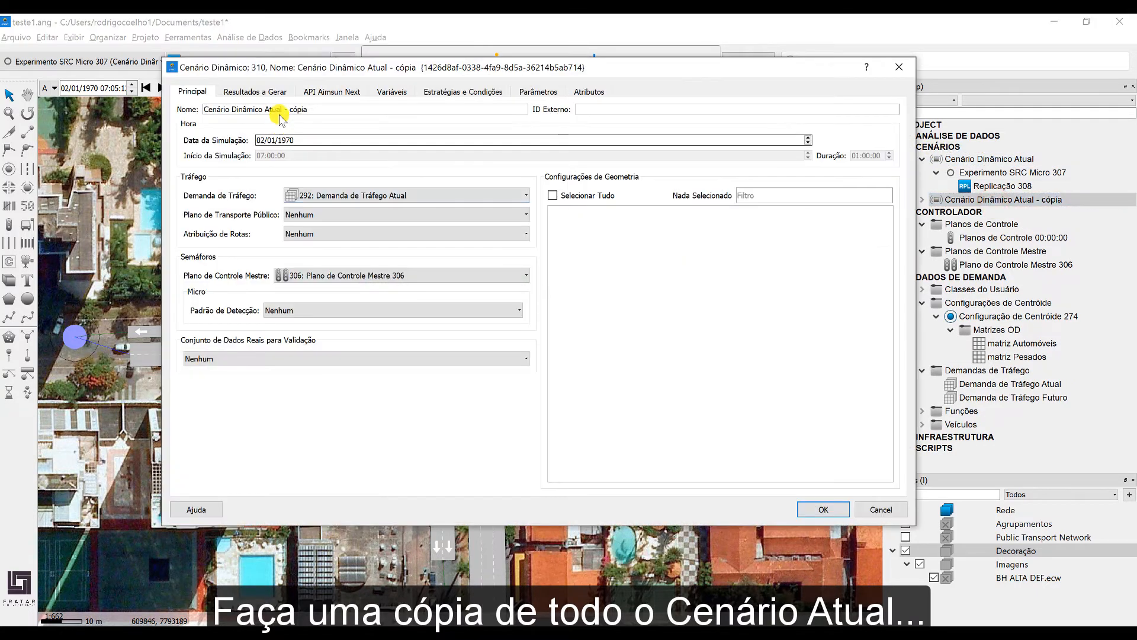
{"action": "left_click", "coordinate": [368, 194]}
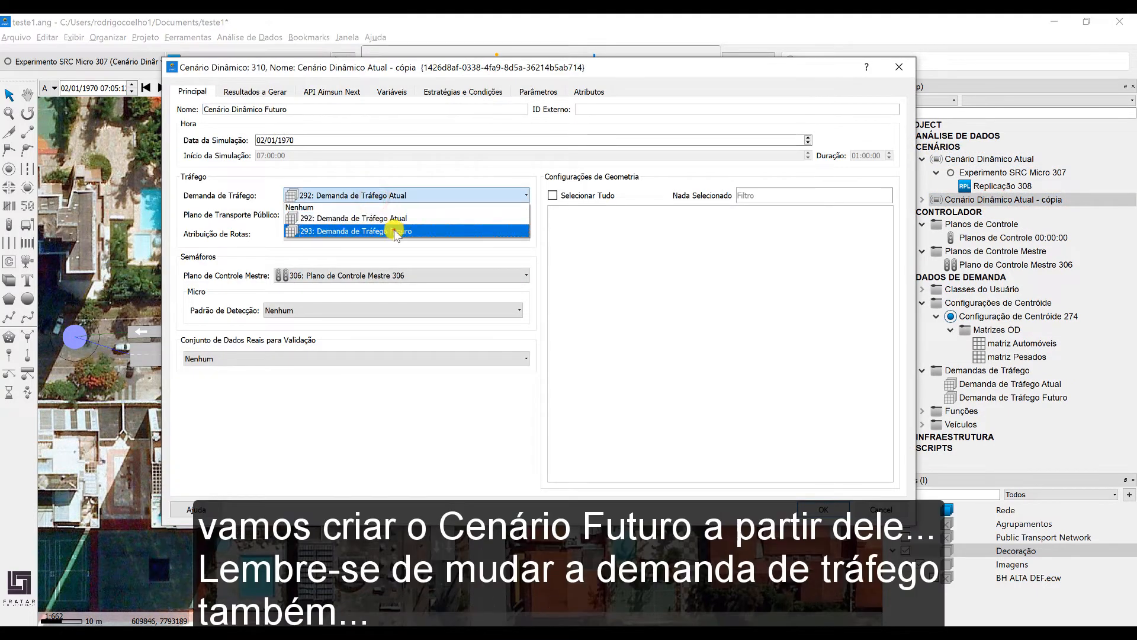
{"action": "left_click", "coordinate": [355, 221]}
{"action": "left_click", "coordinate": [821, 512]}
Rename the replication under Cenário Dinâmico Futuro as Replicação Futuro.
{"action": "left_click", "coordinate": [922, 200]}
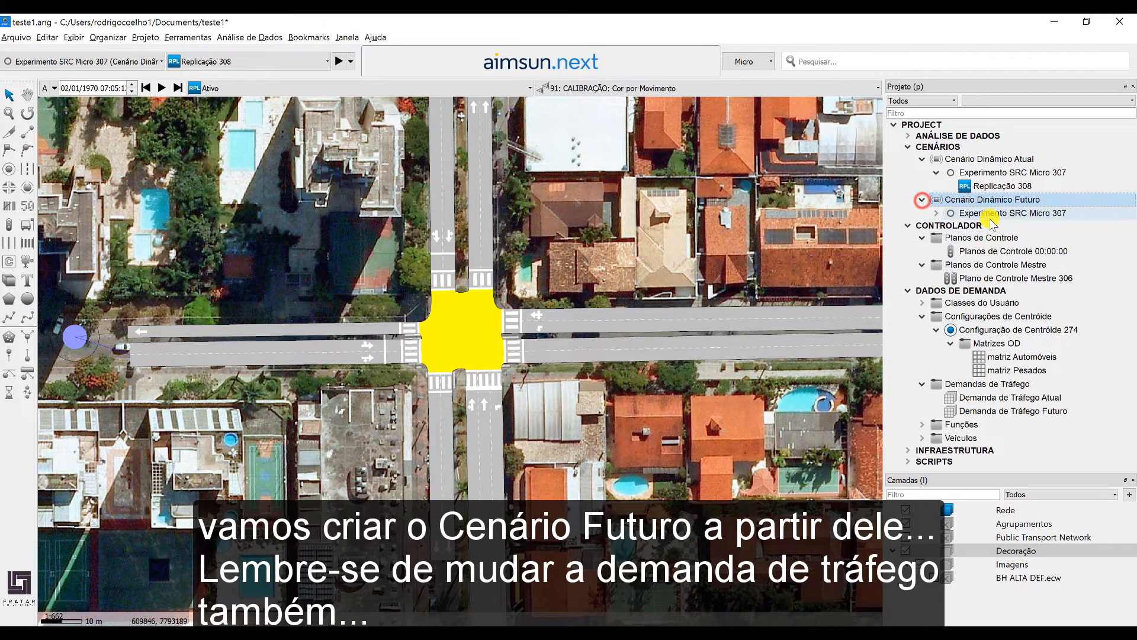
{"action": "left_click", "coordinate": [996, 214]}
{"action": "left_click", "coordinate": [937, 213]}
{"action": "left_click", "coordinate": [1003, 229]}
{"action": "key", "text": "F2"}
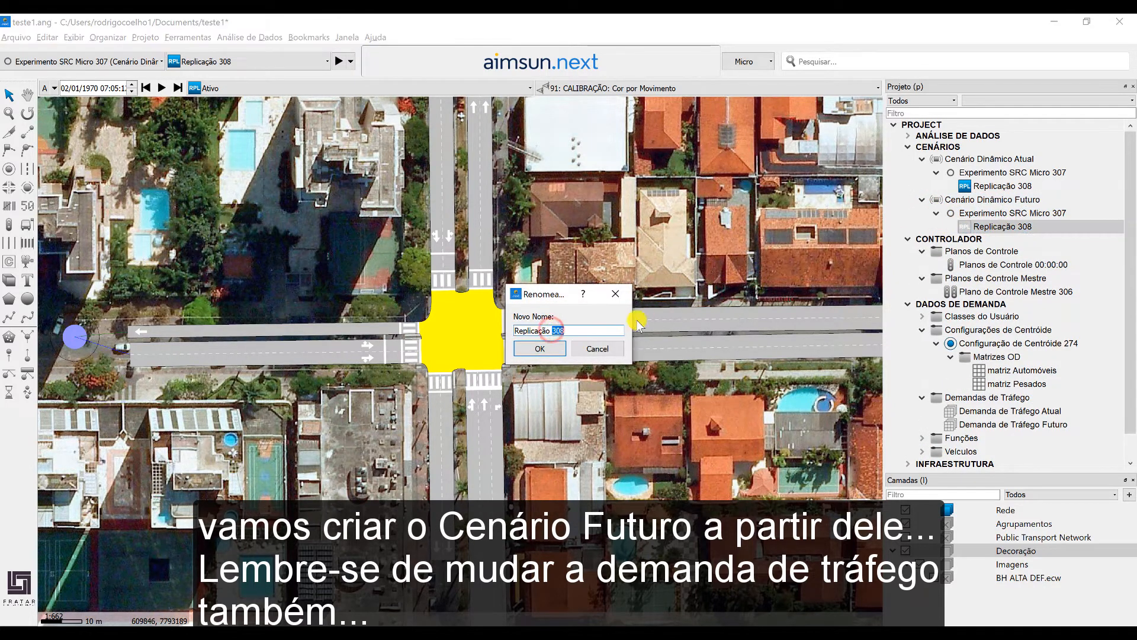
{"action": "key", "text": "Return"}
Rename the replication under Cenário Dinâmico Atual as Replicação Atual.
{"action": "left_click", "coordinate": [1002, 186]}
{"action": "key", "text": "F2"}
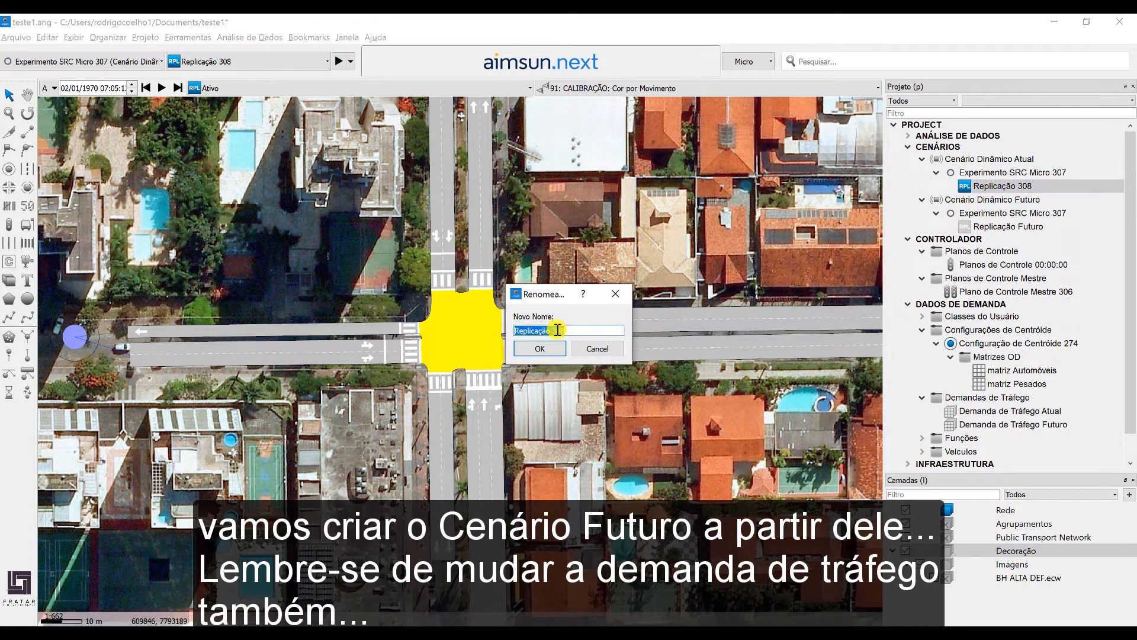
{"action": "left_click_drag", "start_coordinate": [556, 330], "coordinate": [593, 326]}
{"action": "key", "text": "Return"}
Start the animated simulation of Replicação Futuro.
{"action": "left_click", "coordinate": [1013, 227]}
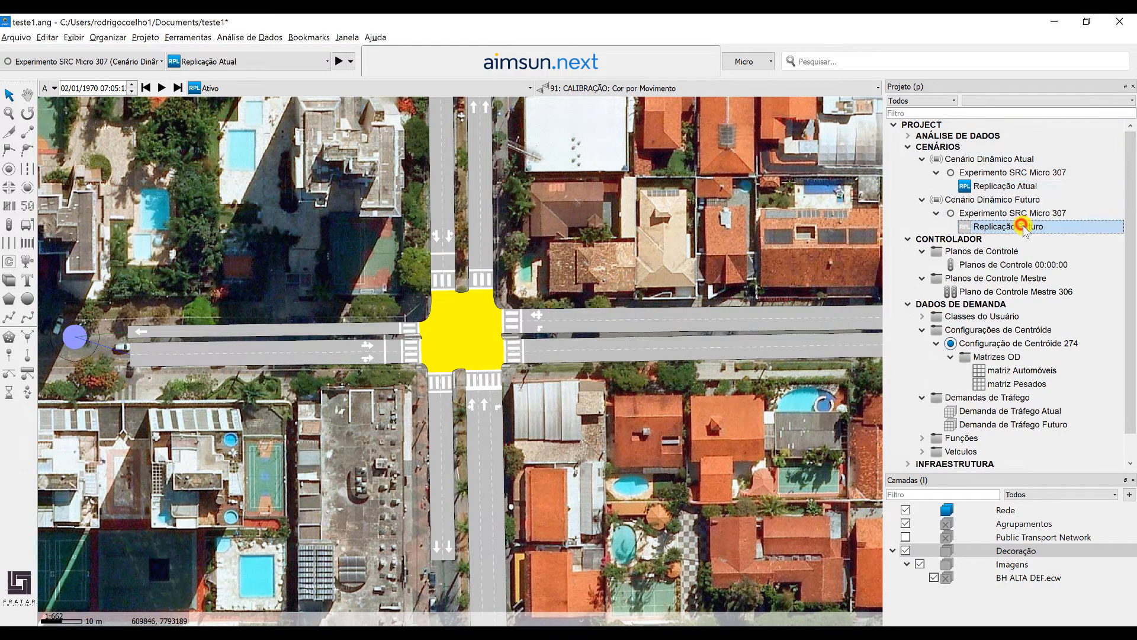
{"action": "right_click", "coordinate": [1011, 227]}
{"action": "left_click", "coordinate": [1003, 235]}
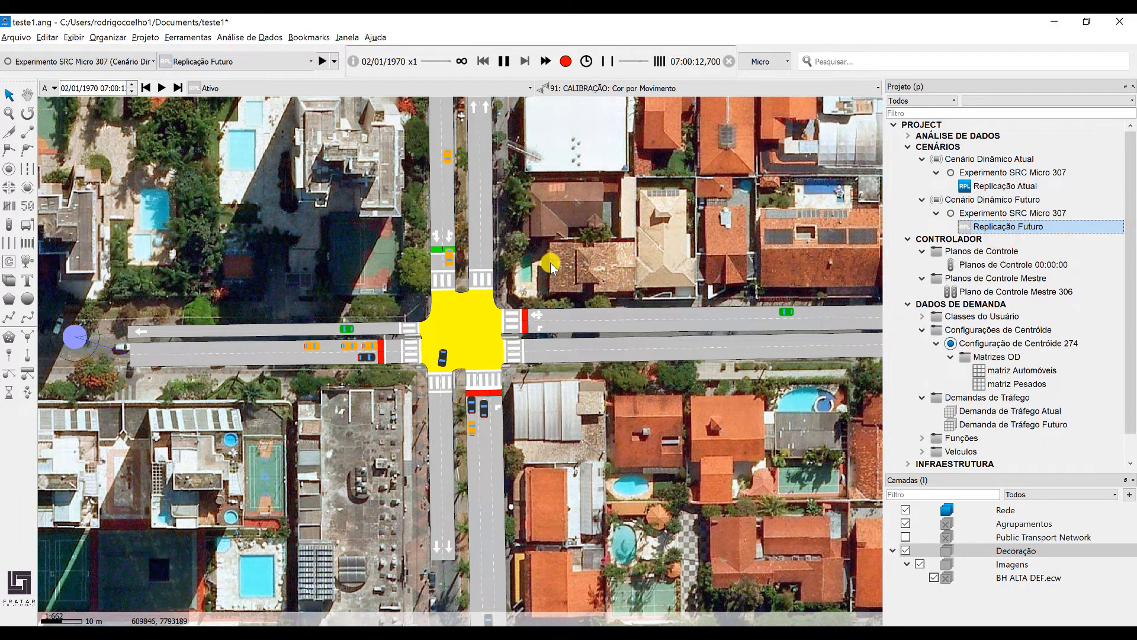
Set the view mode back to Nenhum while the future scenario is running.
{"action": "left_click", "coordinate": [640, 87]}
{"action": "left_click", "coordinate": [607, 101]}
{"action": "left_click_drag", "start_coordinate": [538, 208], "coordinate": [591, 200]}
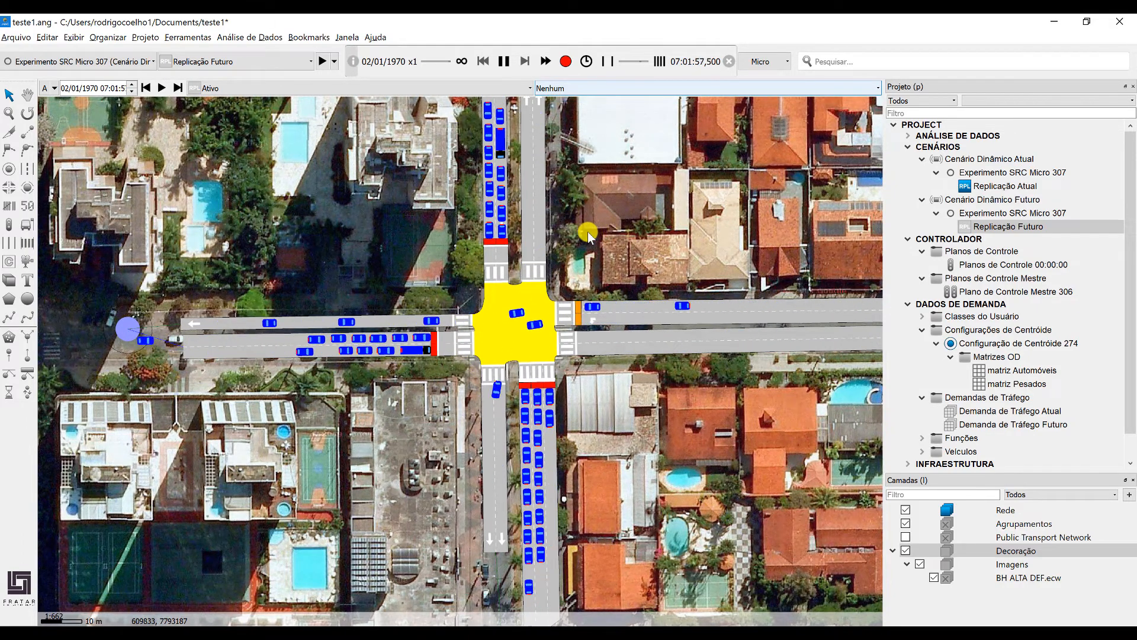
Speed up the animation of the Replicação Futuro simulation with the whole intersection in view.
{"action": "scroll", "coordinate": [575, 233], "scroll_direction": "down", "scroll_amount": 2}
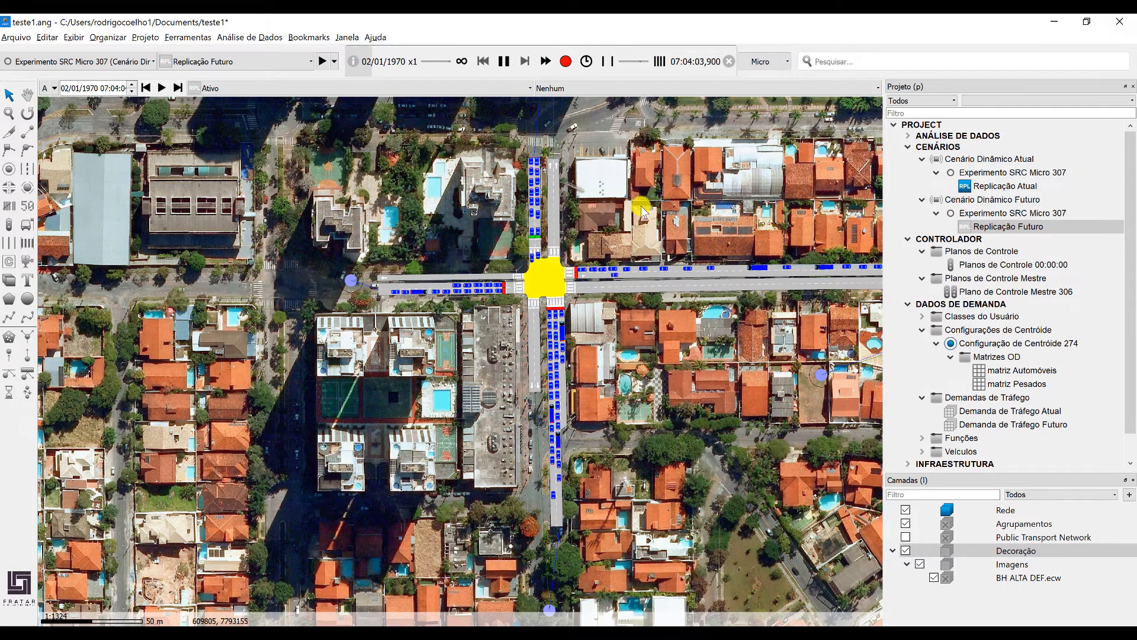
{"action": "left_click_drag", "start_coordinate": [641, 205], "coordinate": [638, 210]}
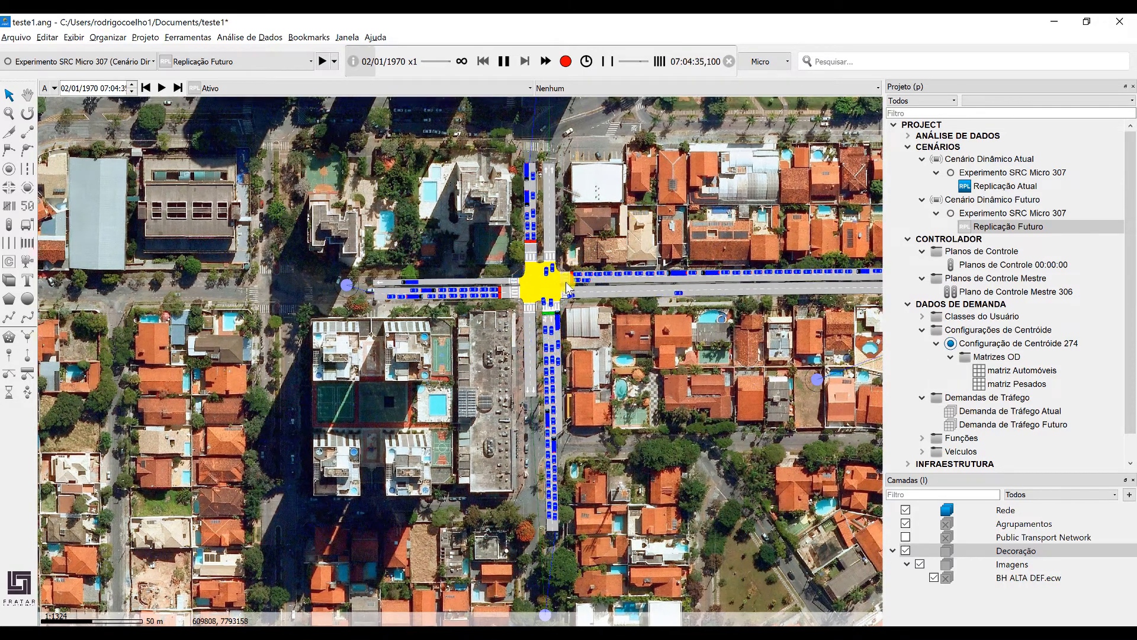
{"action": "left_click", "coordinate": [628, 61]}
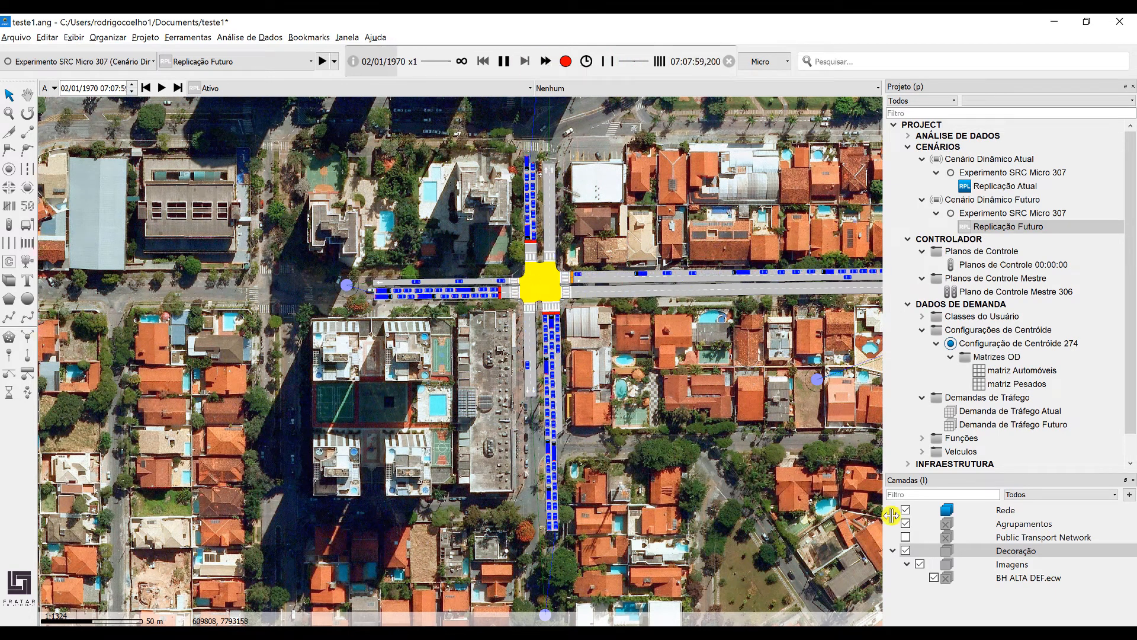
Slow down the animation of the running Replicação Futuro simulation.
{"action": "left_click", "coordinate": [915, 552]}
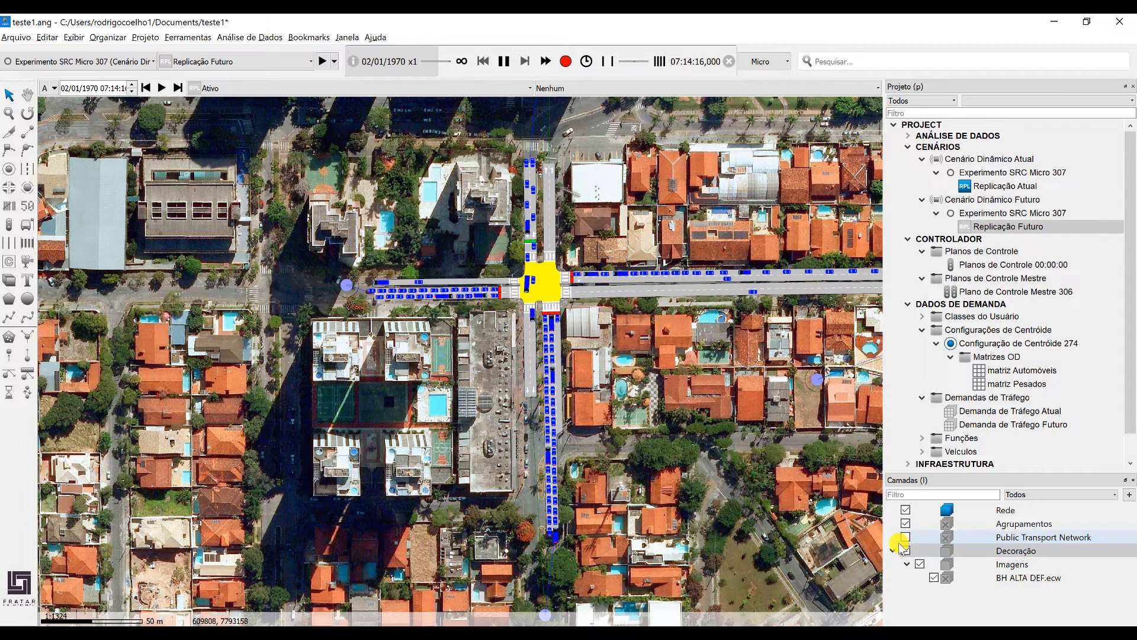
{"action": "left_click", "coordinate": [570, 318]}
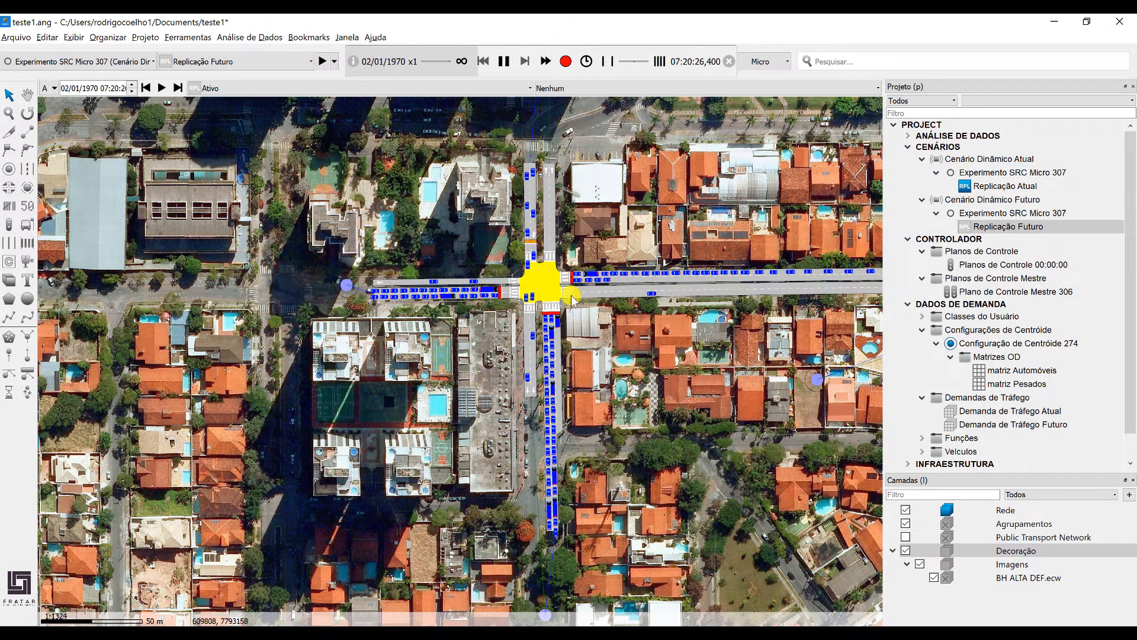
{"action": "scroll", "coordinate": [557, 295], "scroll_direction": "up", "scroll_amount": 3}
{"action": "left_click_drag", "start_coordinate": [622, 59], "coordinate": [639, 61]}
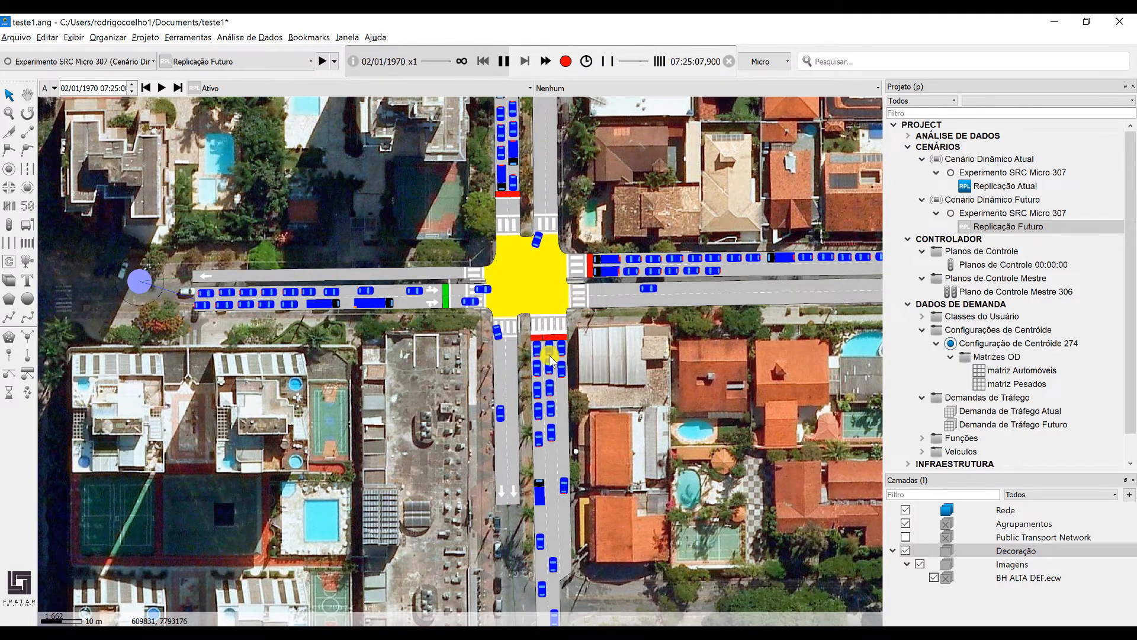
{"action": "left_click", "coordinate": [557, 381]}
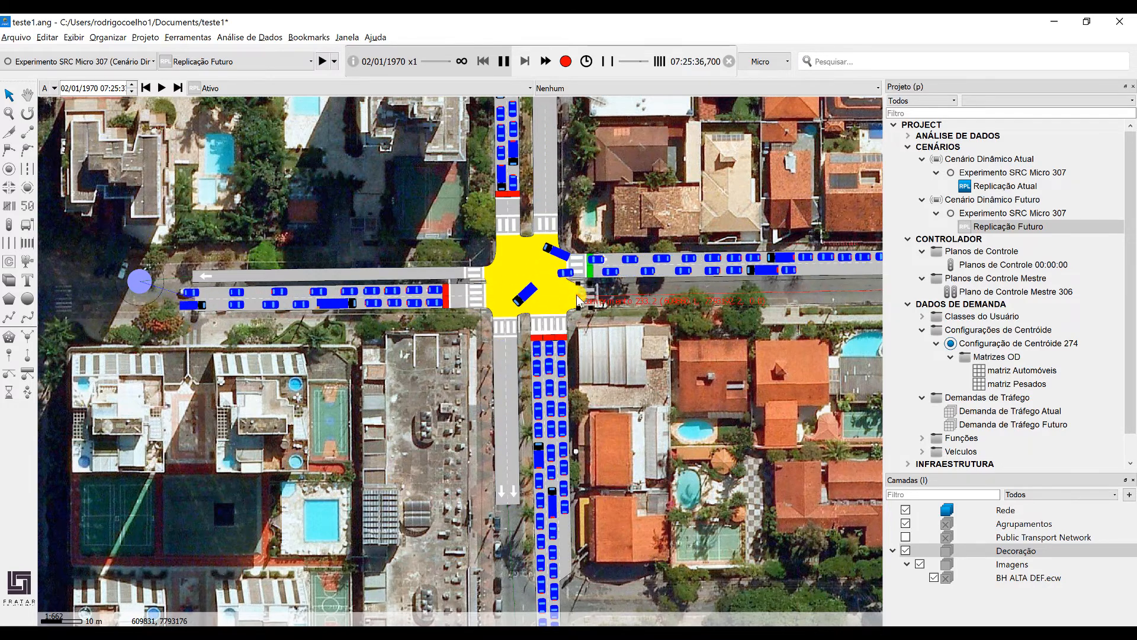
Hide the Decoração layer and select the turning movement from the northern approach to the eastern exit to inspect its trajectory.
{"action": "scroll", "coordinate": [566, 296], "scroll_direction": "up", "scroll_amount": 2}
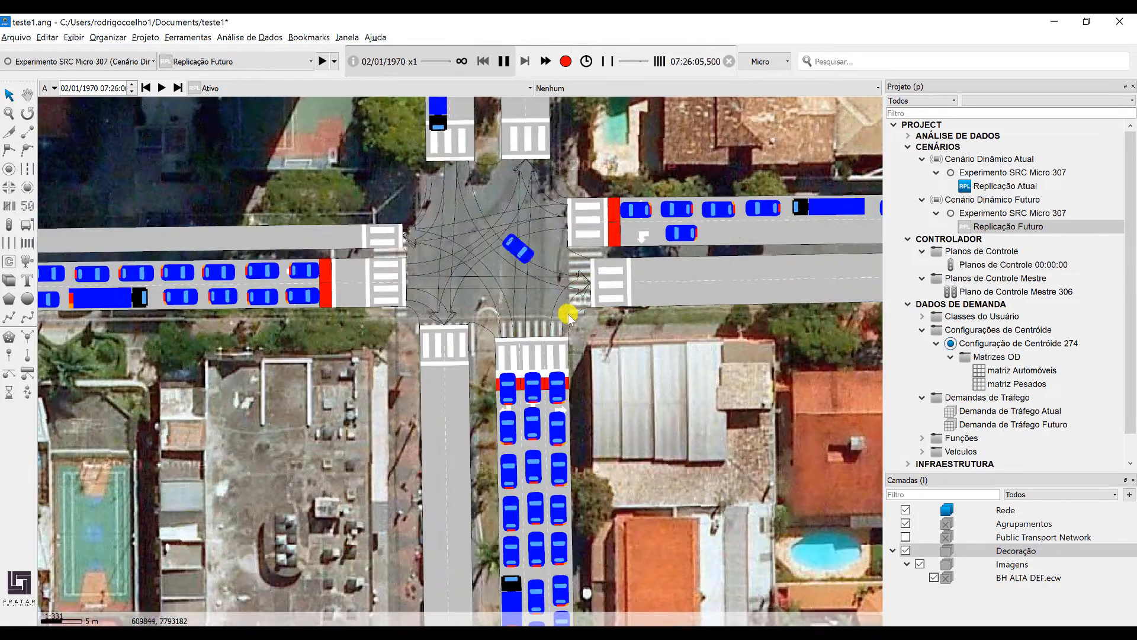
{"action": "left_click", "coordinate": [906, 550]}
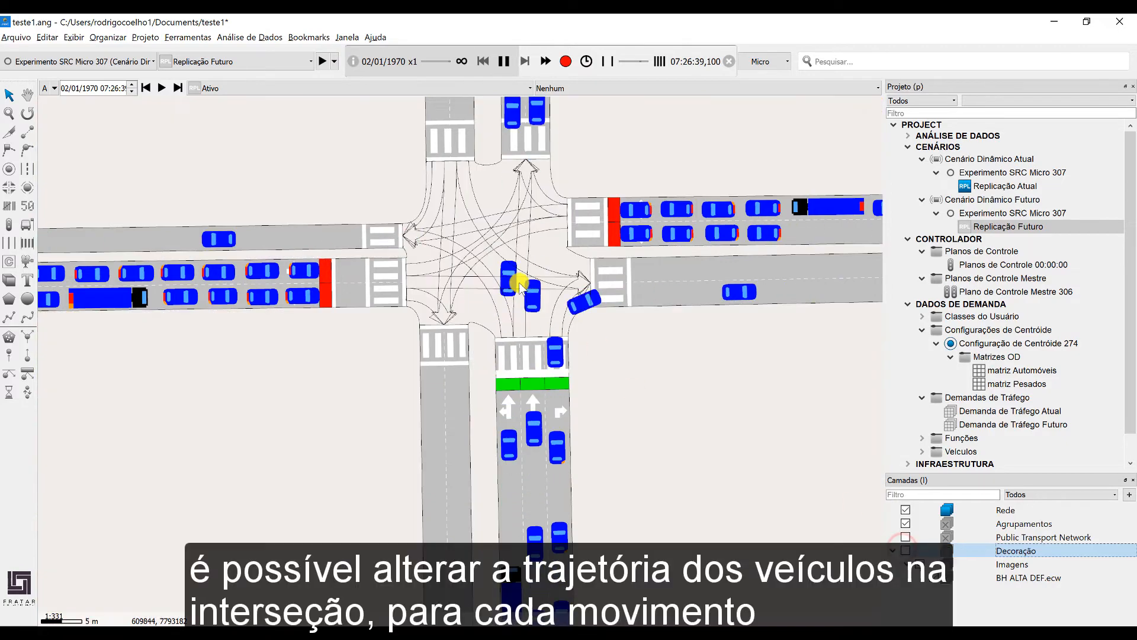
{"action": "left_click", "coordinate": [470, 203]}
{"action": "left_click", "coordinate": [519, 292]}
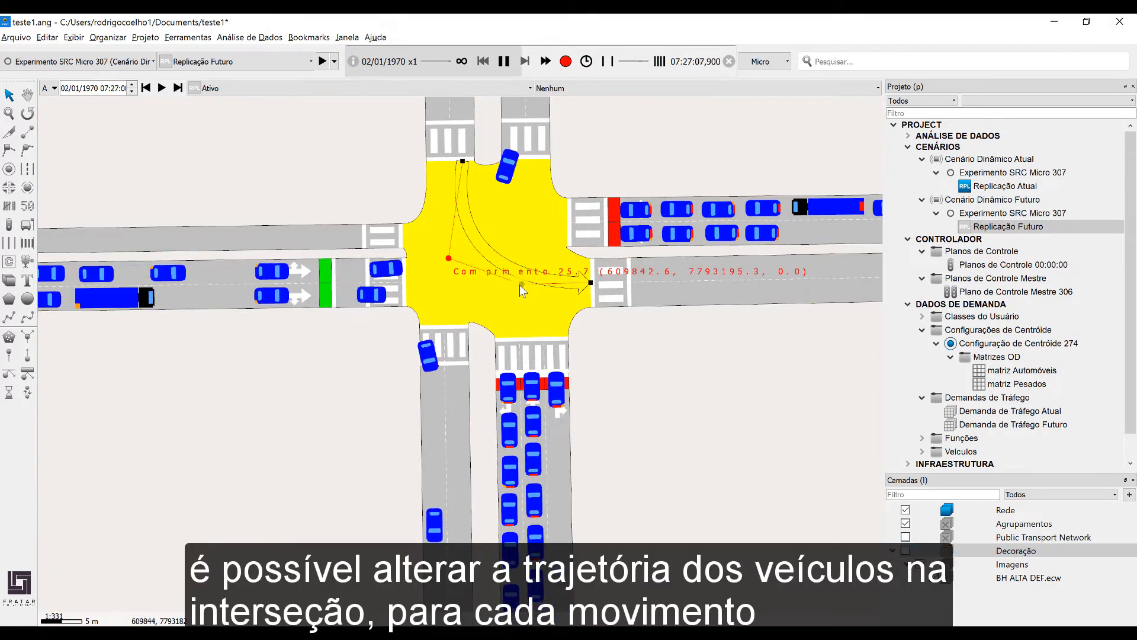
{"action": "left_click", "coordinate": [508, 272]}
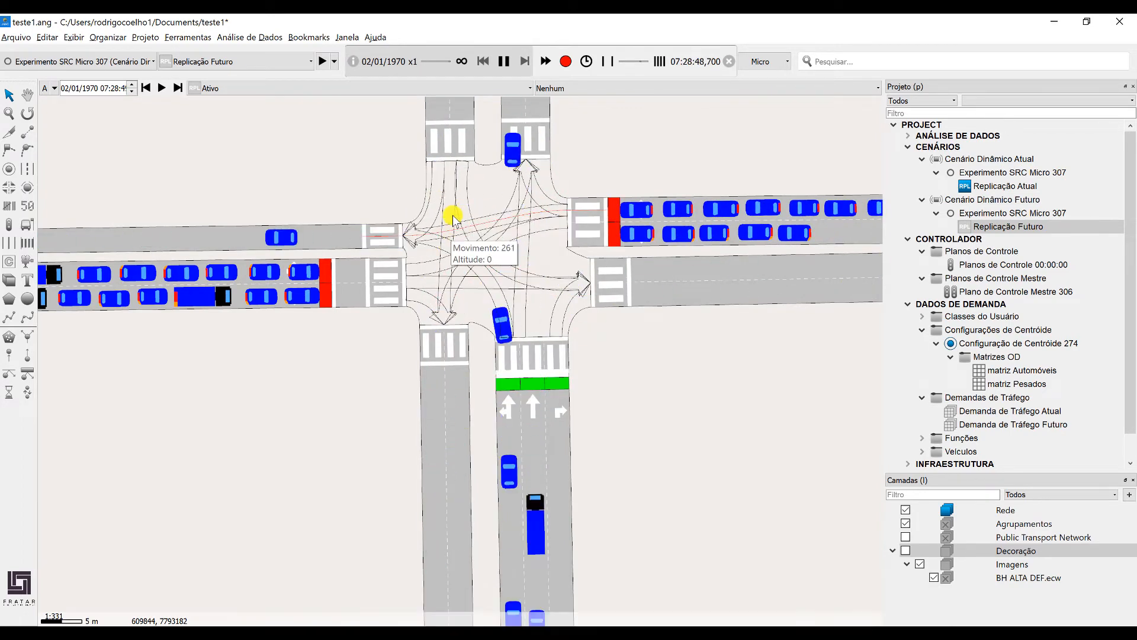
{"action": "left_click", "coordinate": [589, 166]}
Open the time series of the eastern approach section and set the plotted variable to Fluxo for Replicação Futuro.
{"action": "scroll", "coordinate": [519, 400], "scroll_direction": "down", "scroll_amount": 2}
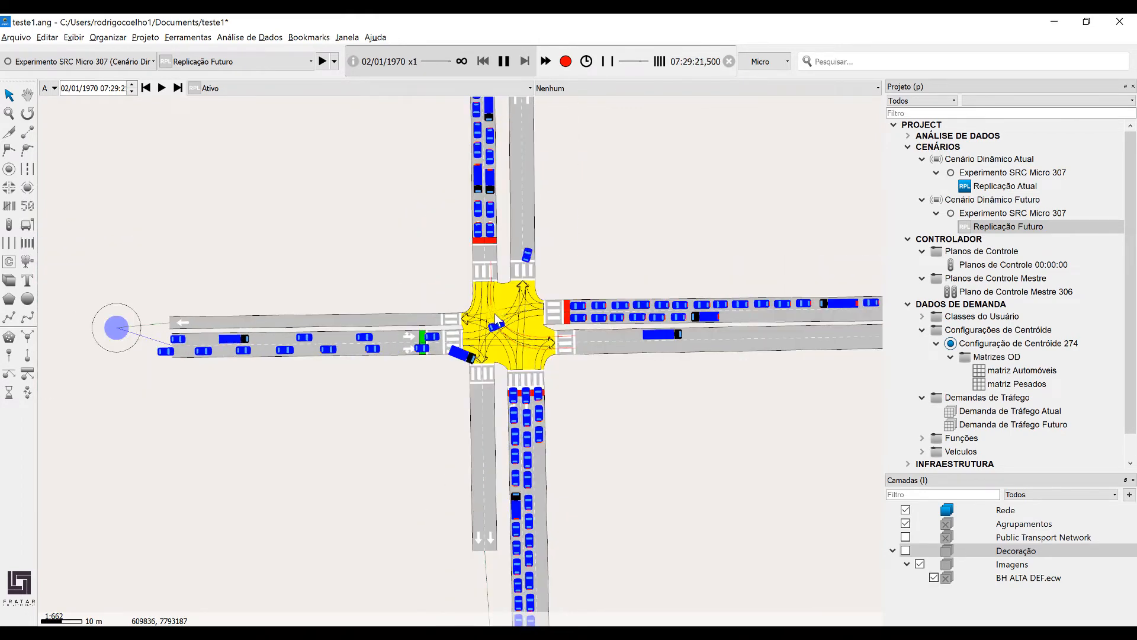
{"action": "double_click", "coordinate": [631, 316]}
{"action": "left_click", "coordinate": [719, 129]}
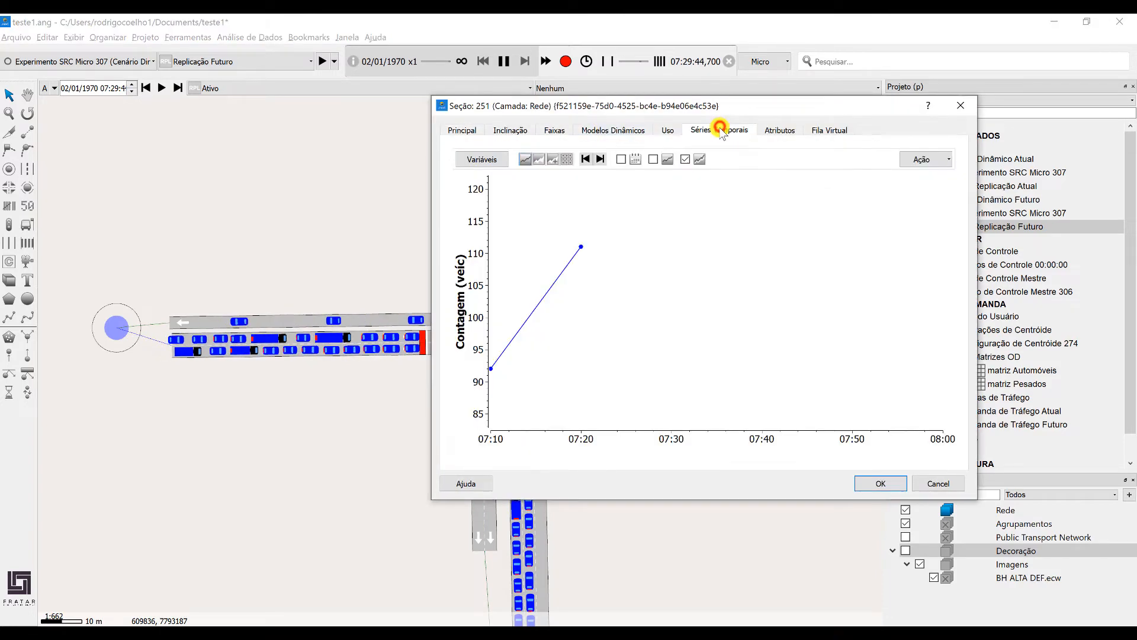
{"action": "left_click_drag", "start_coordinate": [600, 106], "coordinate": [493, 124]}
{"action": "left_click", "coordinate": [378, 177]}
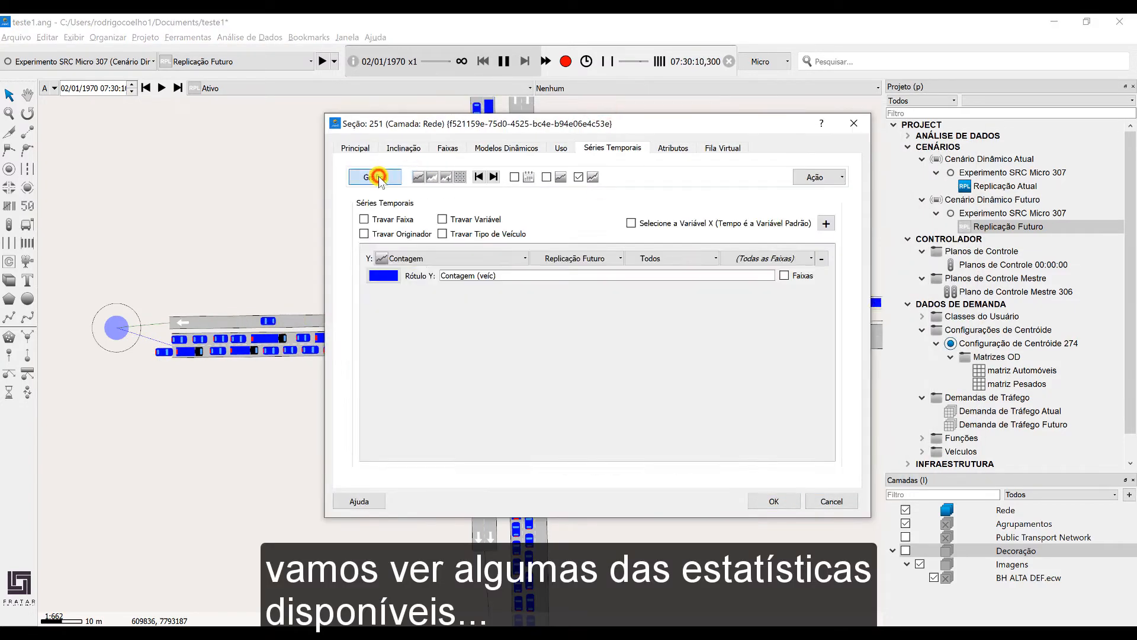
{"action": "left_click", "coordinate": [424, 261]}
{"action": "left_click", "coordinate": [425, 391]}
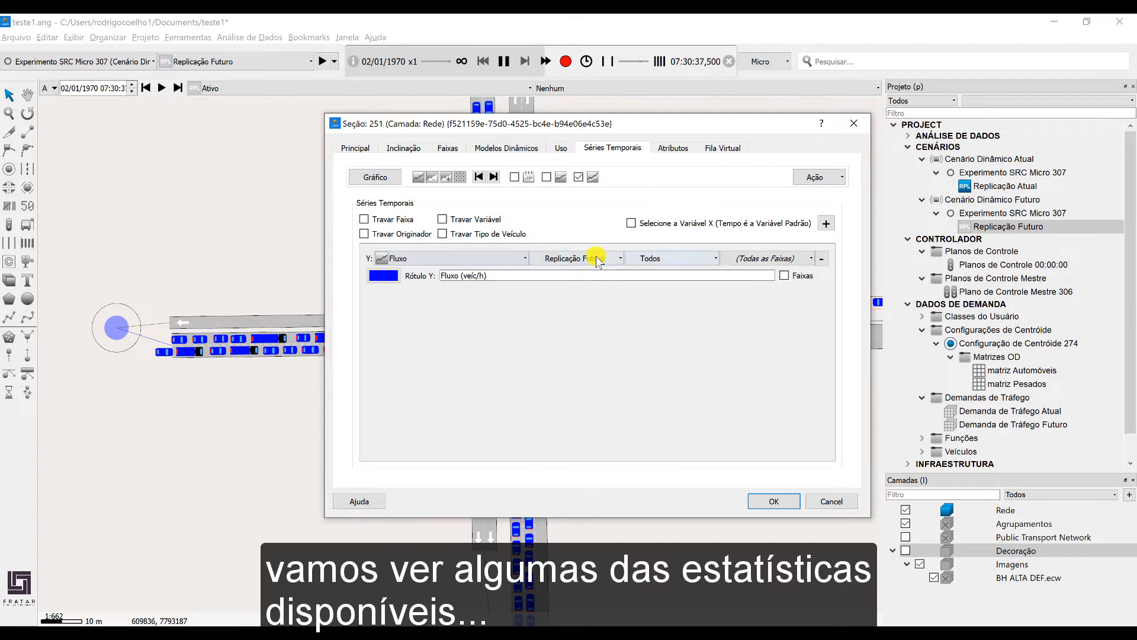
Add a second Fluxo series for Replicação Futuro to the section and accept the settings.
{"action": "left_click", "coordinate": [826, 223]}
{"action": "left_click", "coordinate": [592, 296]}
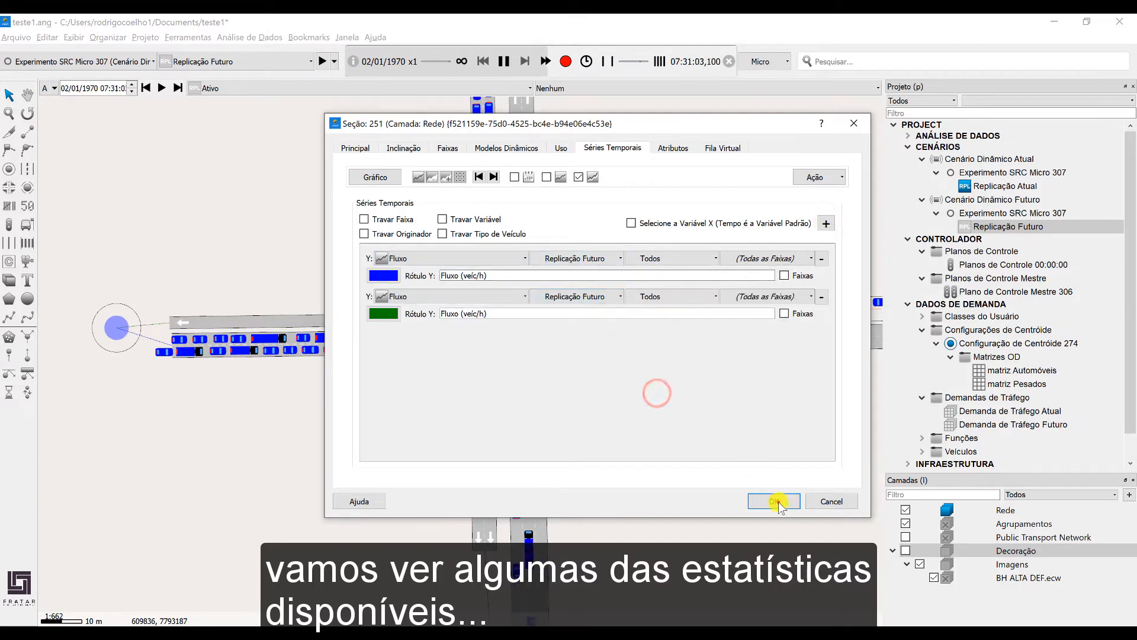
{"action": "left_click", "coordinate": [776, 501]}
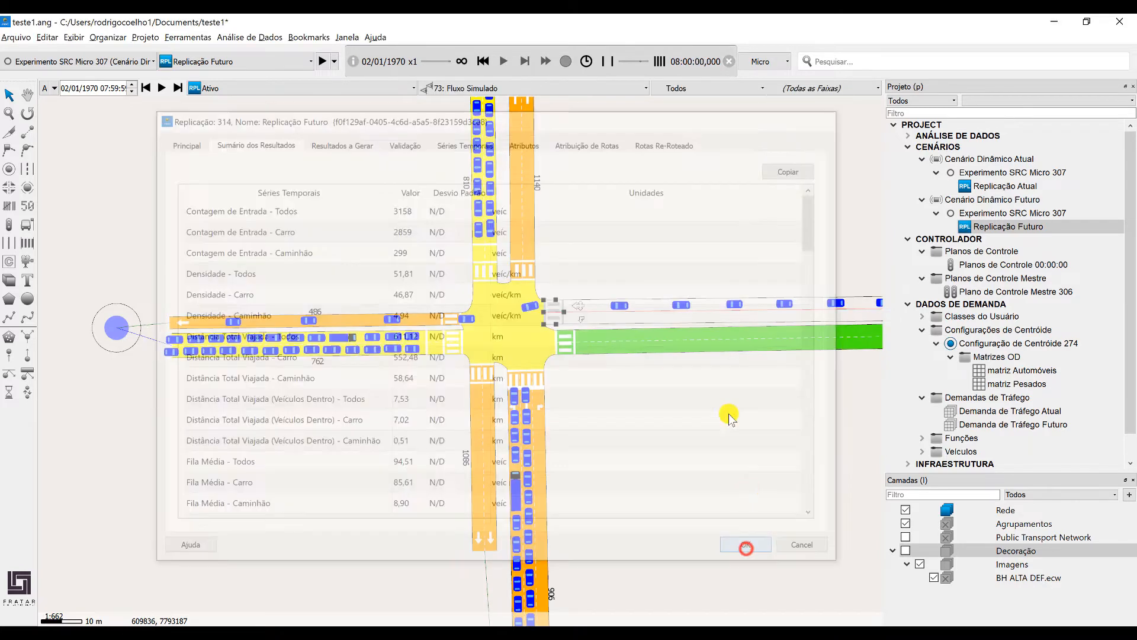
Review the results summary of Replicação Atual.
{"action": "right_click", "coordinate": [1001, 186]}
{"action": "left_click", "coordinate": [1004, 222]}
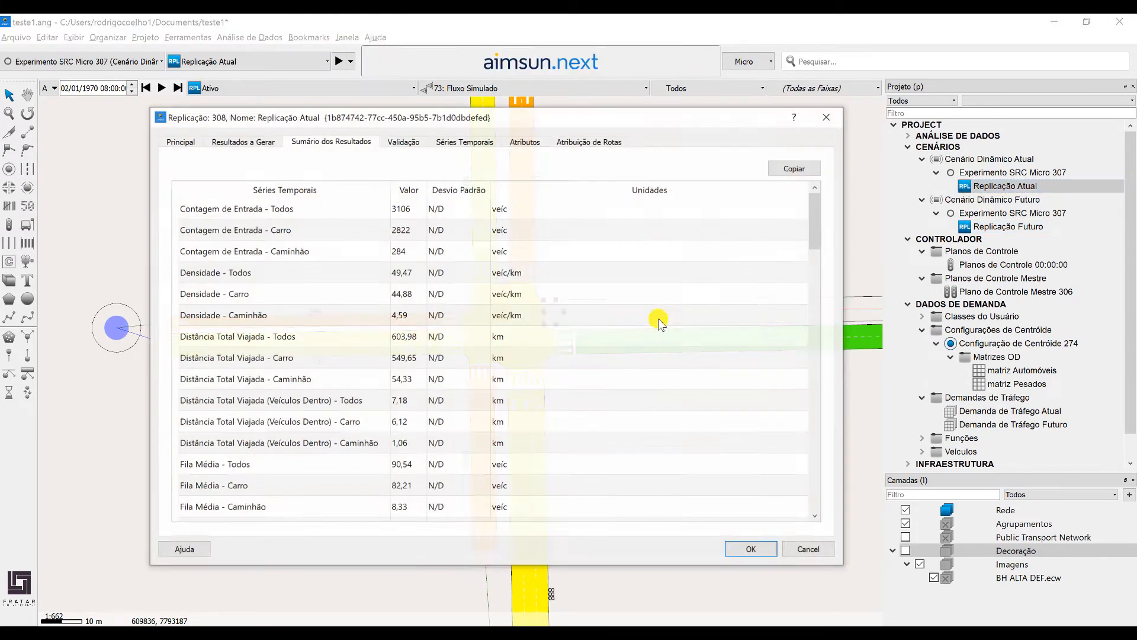
{"action": "left_click", "coordinate": [750, 548]}
In the southern approach section's time series, set the first Fluxo series to Replicação Atual and compare both replications as a table.
{"action": "left_click", "coordinate": [607, 270]}
{"action": "double_click", "coordinate": [536, 421]}
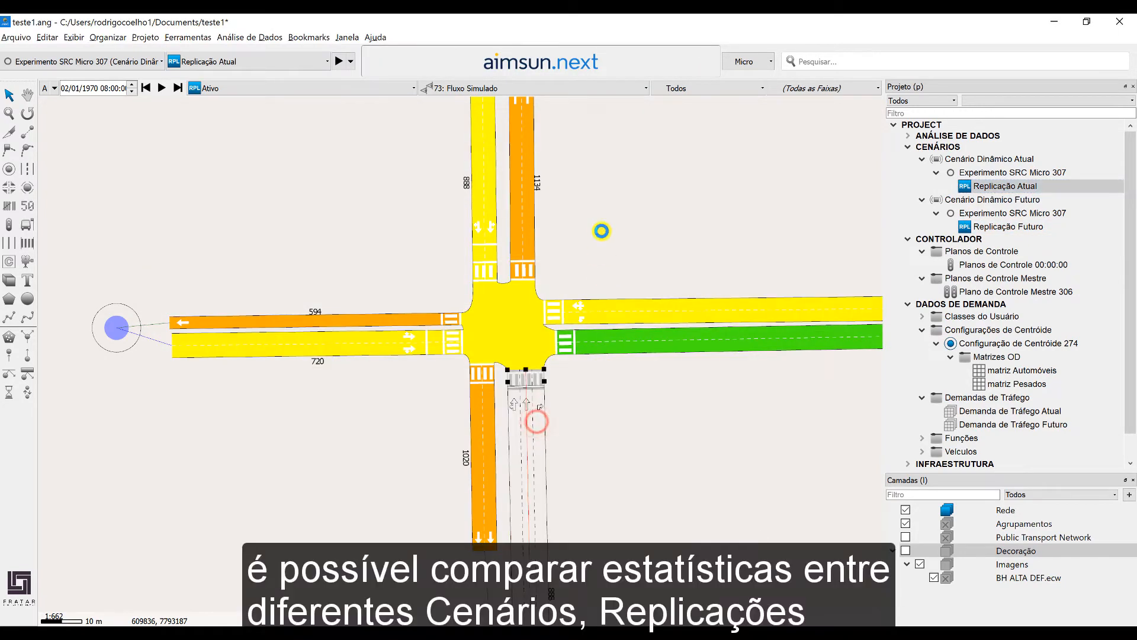
{"action": "left_click", "coordinate": [384, 176]}
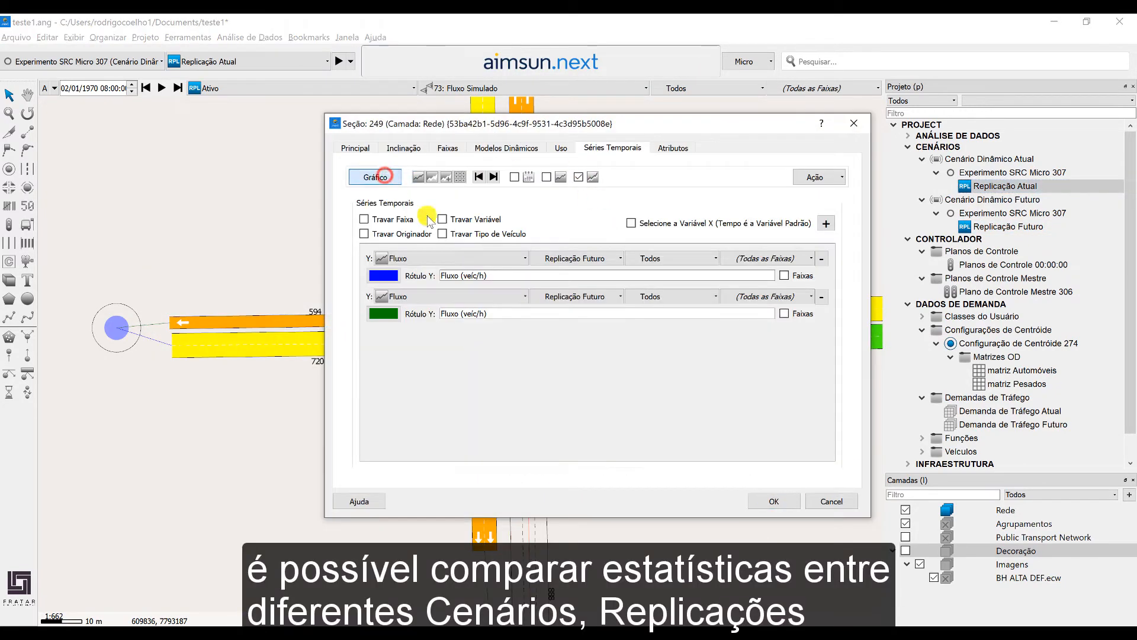
{"action": "left_click", "coordinate": [571, 259]}
{"action": "left_click", "coordinate": [585, 271]}
{"action": "left_click", "coordinate": [465, 177]}
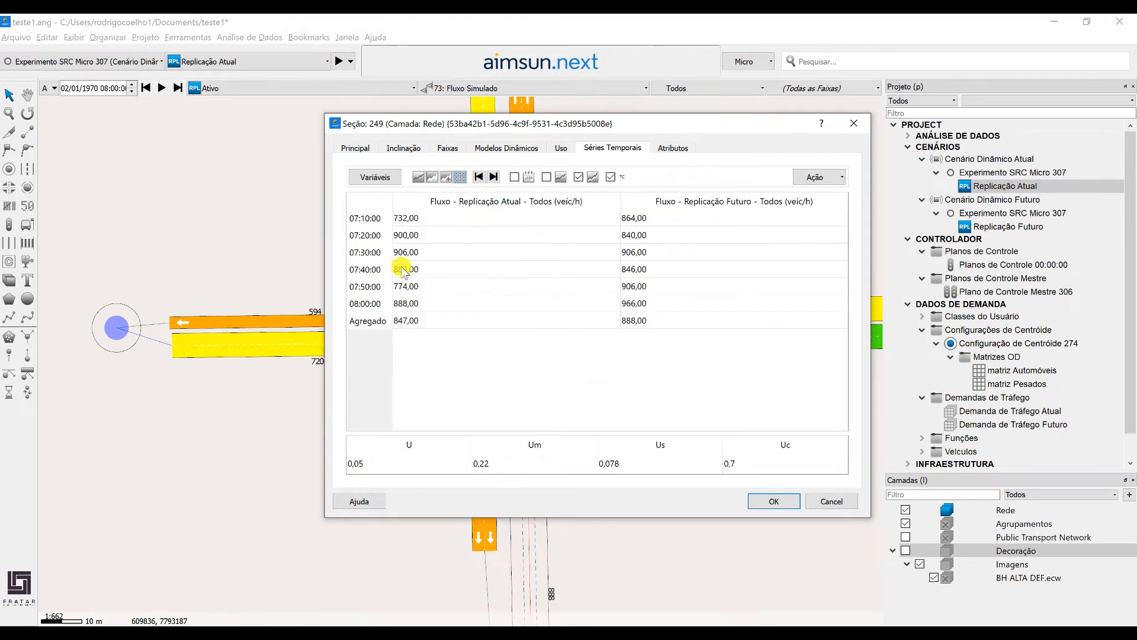
{"action": "left_click", "coordinate": [859, 125]}
Open the intersection node's time series and choose Atraso Médio Aproximação for Replicação Atual.
{"action": "double_click", "coordinate": [507, 303]}
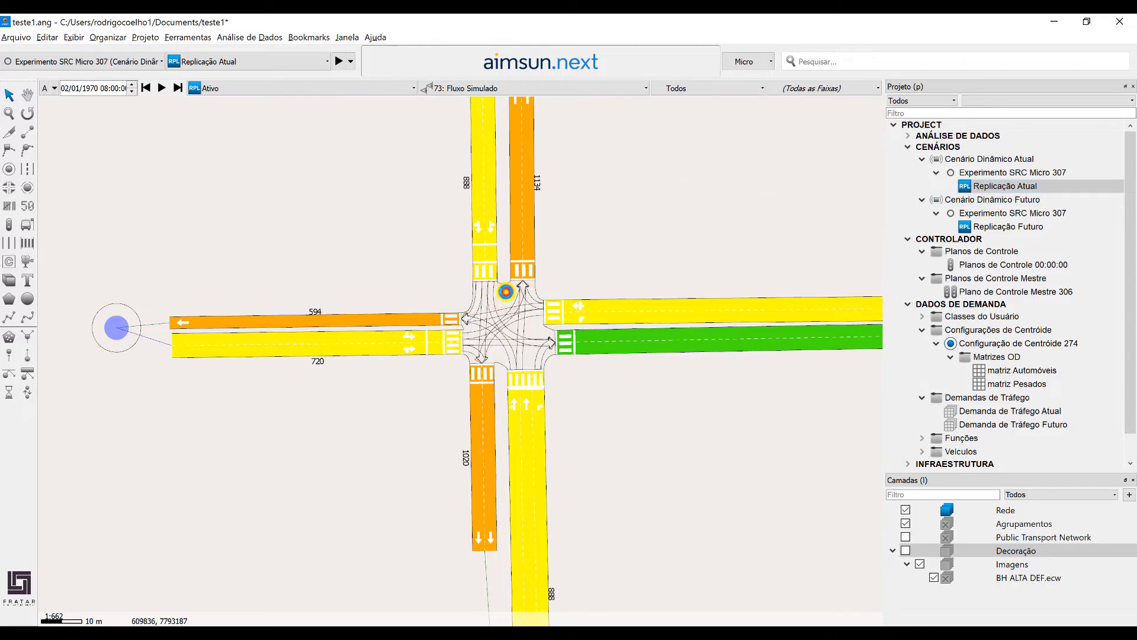
{"action": "left_click_drag", "start_coordinate": [858, 145], "coordinate": [721, 145]}
{"action": "left_click", "coordinate": [694, 170]}
{"action": "left_click", "coordinate": [505, 200]}
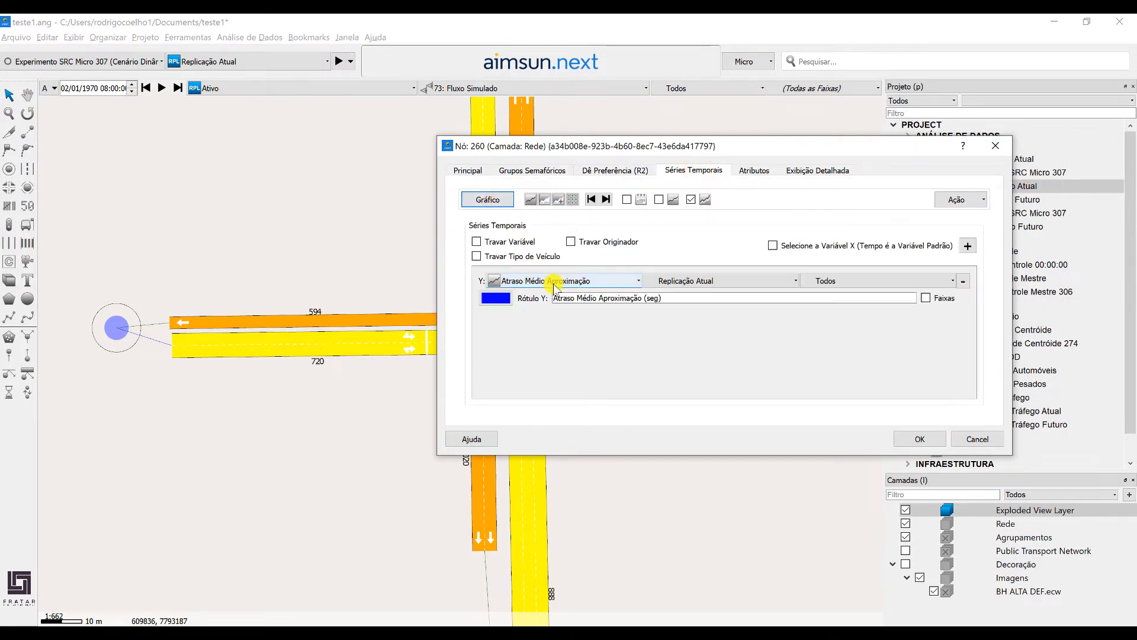
{"action": "left_click", "coordinate": [571, 280]}
{"action": "left_click", "coordinate": [569, 294]}
Add a second Atraso Médio Aproximação series for Replicação Futuro and compare the node's delays as a table.
{"action": "left_click", "coordinate": [968, 245]}
{"action": "left_click", "coordinate": [721, 318]}
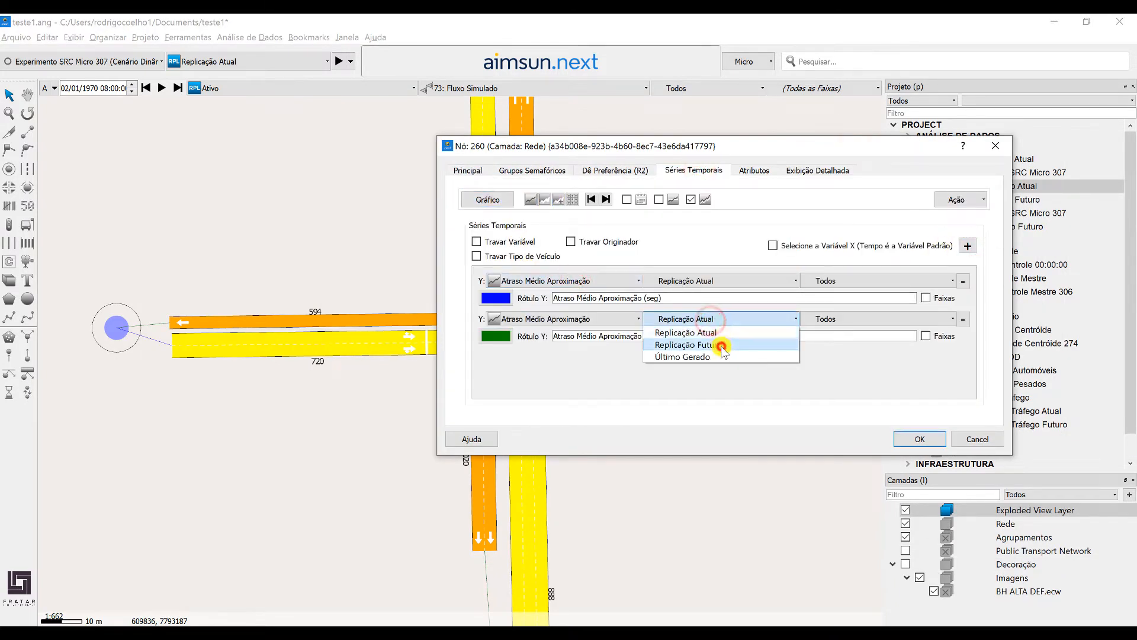
{"action": "left_click", "coordinate": [722, 346]}
{"action": "left_click", "coordinate": [575, 199]}
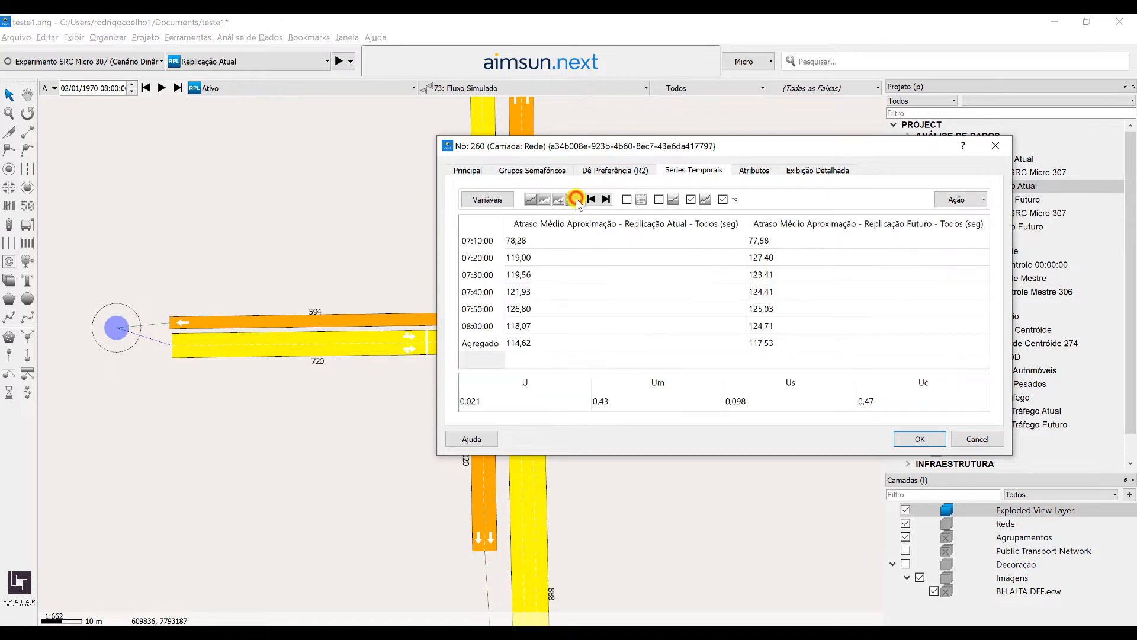
{"action": "left_click", "coordinate": [920, 439]}
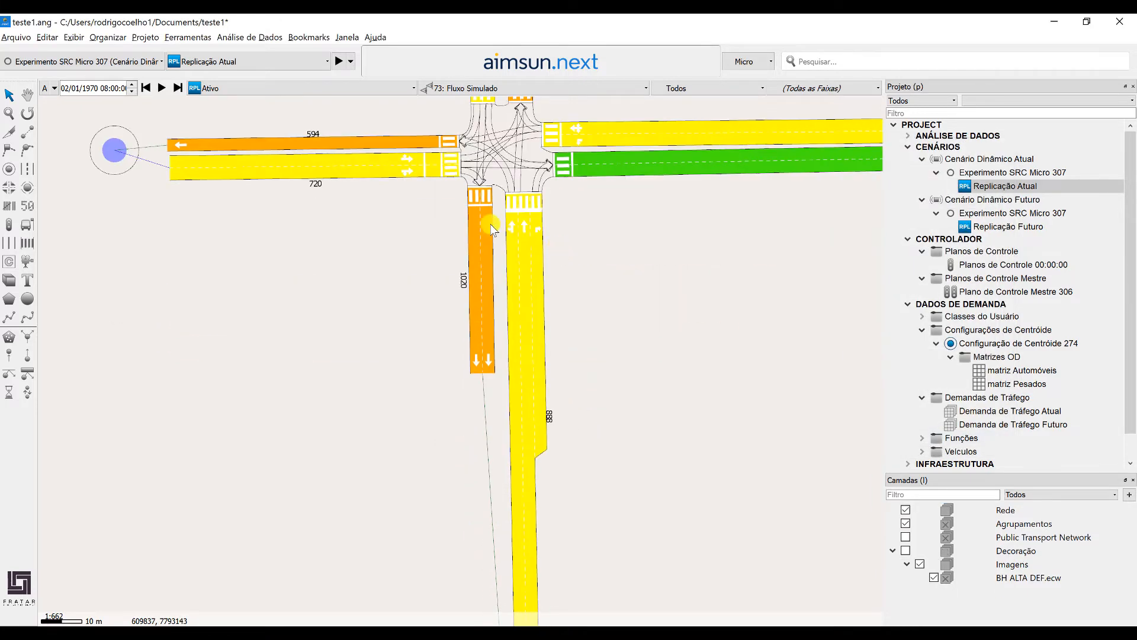
Set both time series of the northern approach section to Fila Virtual and compare them as a table and as a line chart.
{"action": "double_click", "coordinate": [480, 301]}
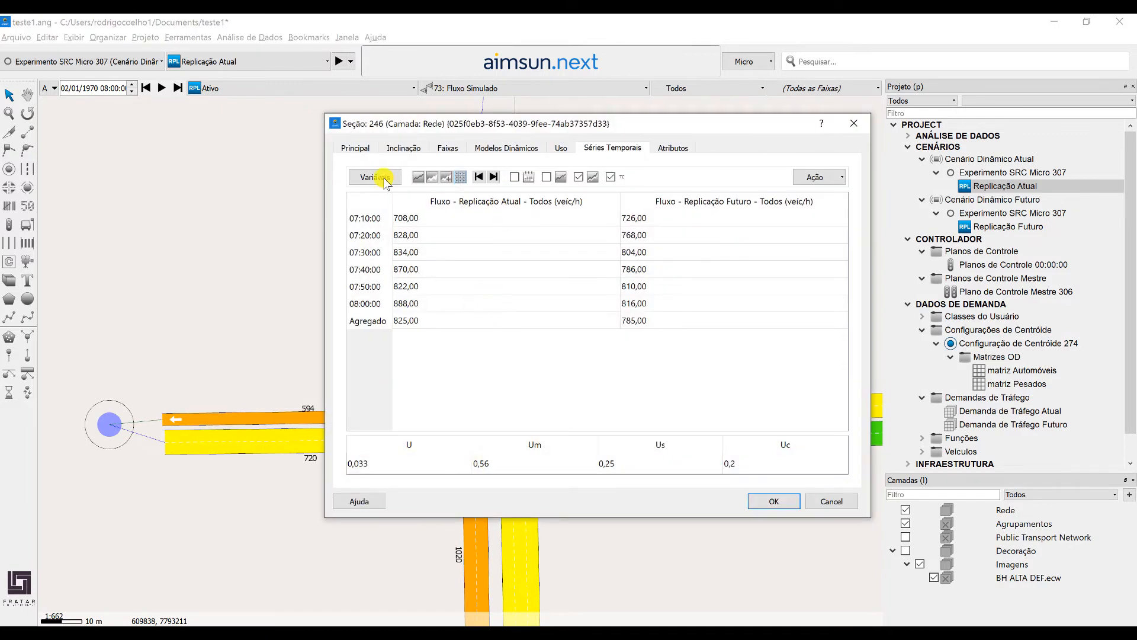
{"action": "left_click", "coordinate": [375, 178]}
{"action": "left_click", "coordinate": [427, 260]}
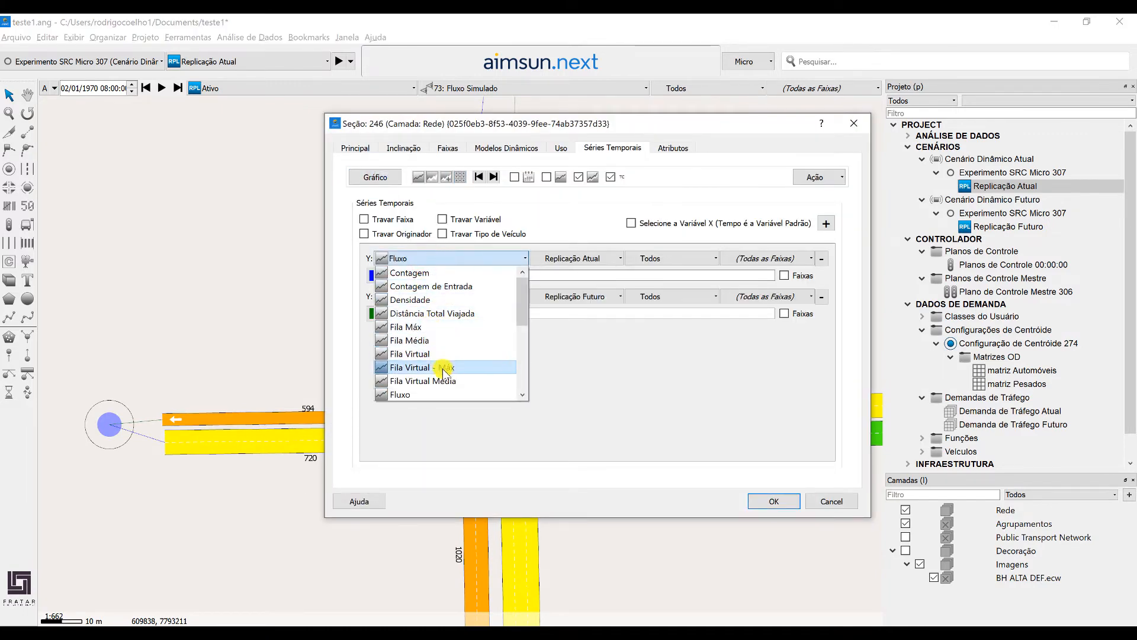
{"action": "left_click", "coordinate": [432, 353]}
{"action": "left_click", "coordinate": [431, 296]}
{"action": "left_click", "coordinate": [434, 391]}
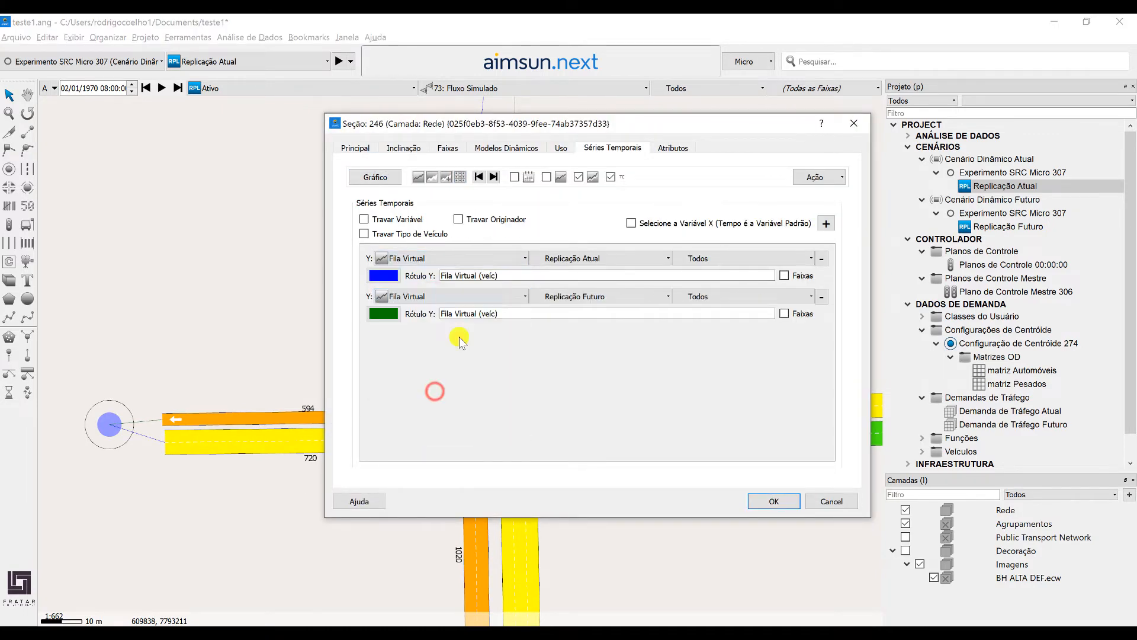
{"action": "left_click", "coordinate": [461, 177]}
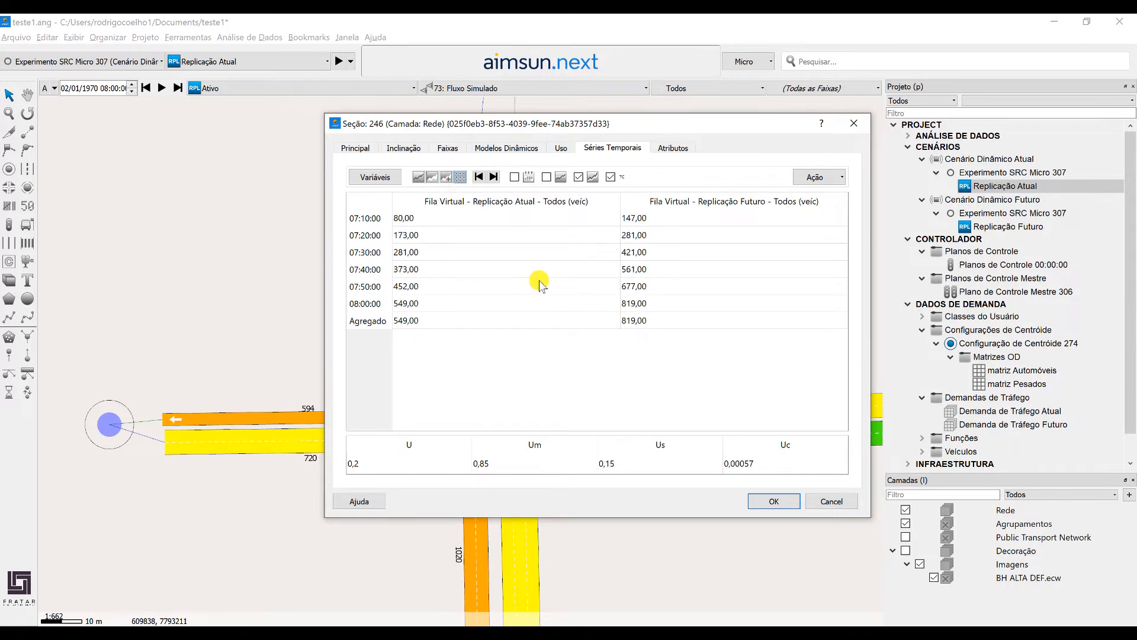
{"action": "left_click", "coordinate": [417, 177]}
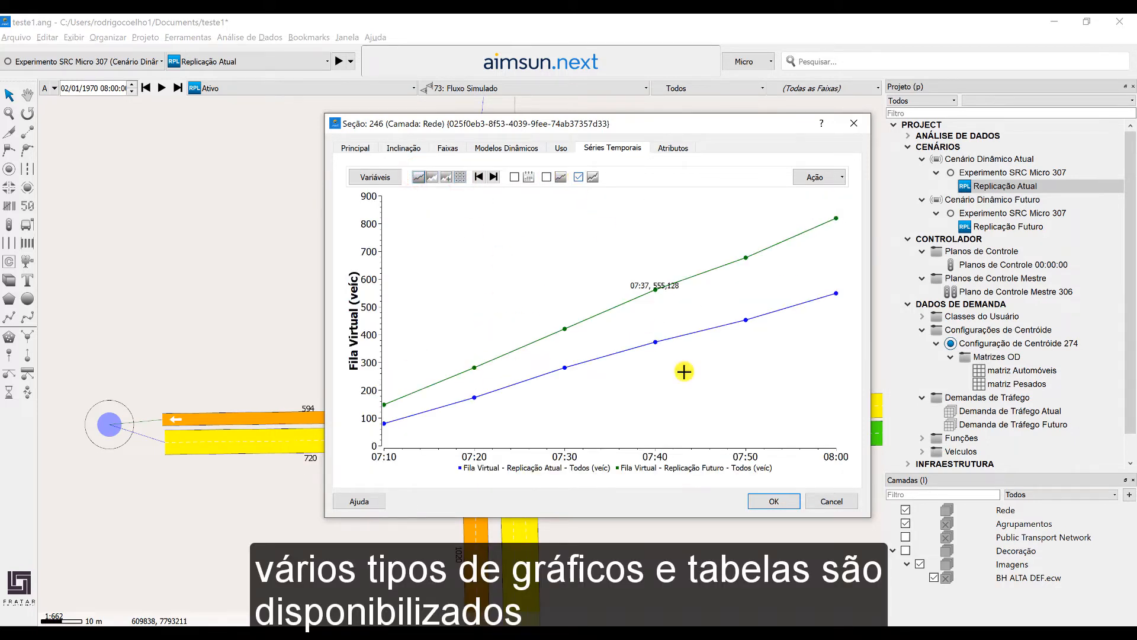
Add two more time series to the northern approach section and set both to Fluxo.
{"action": "left_click", "coordinate": [375, 177]}
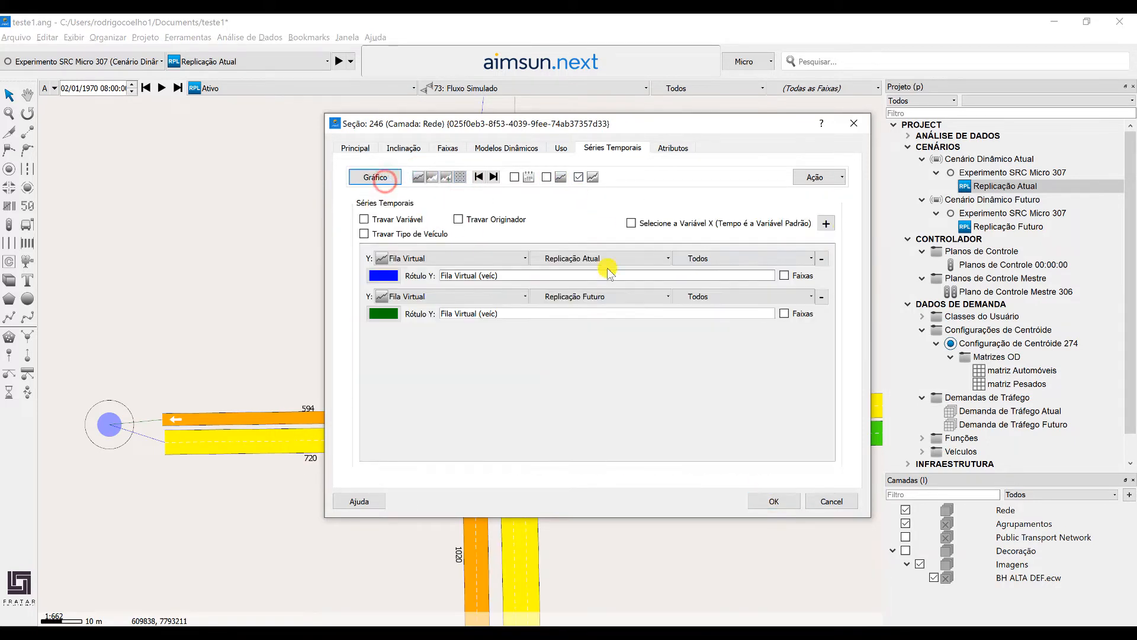
{"action": "left_click", "coordinate": [827, 223]}
{"action": "left_click", "coordinate": [826, 223]}
{"action": "left_click", "coordinate": [441, 336]}
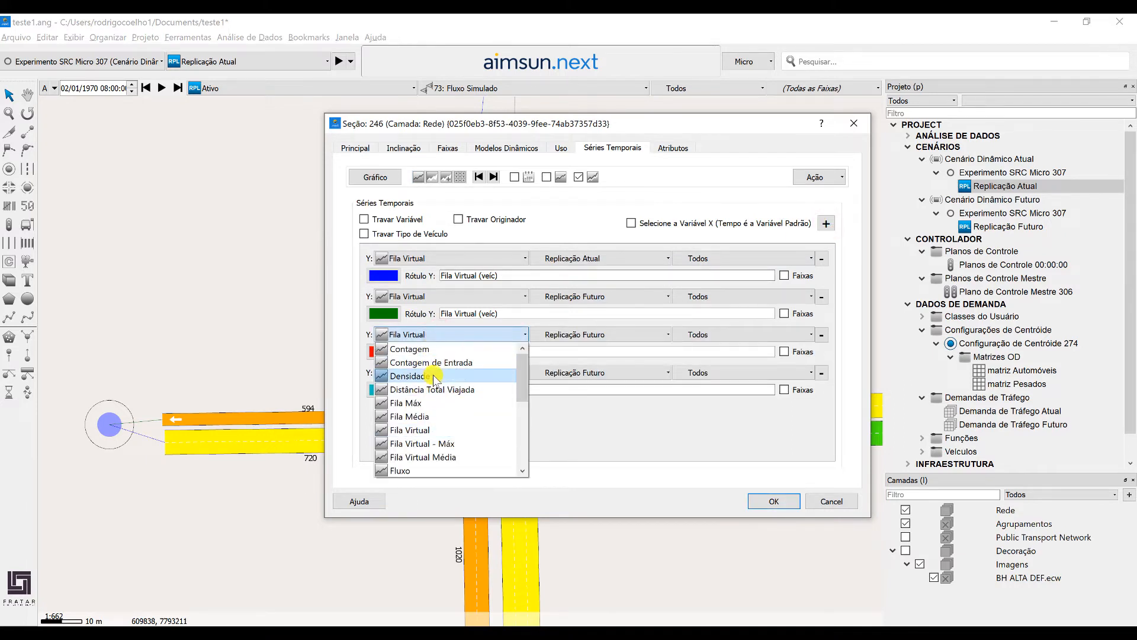
{"action": "left_click", "coordinate": [414, 469]}
{"action": "left_click", "coordinate": [451, 374]}
{"action": "left_click", "coordinate": [424, 506]}
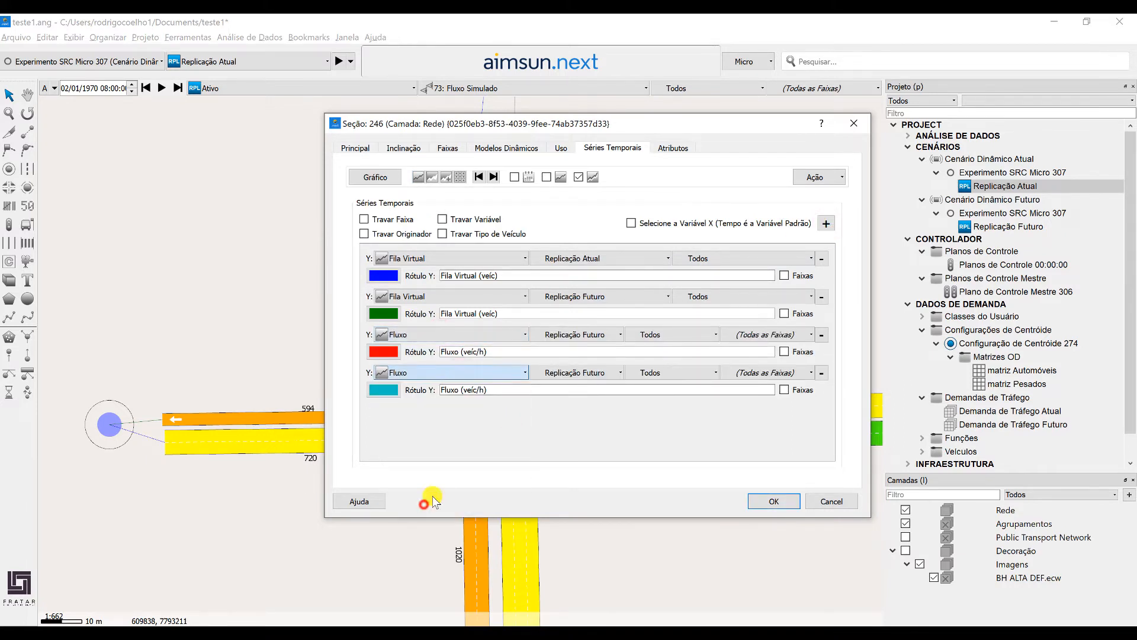
Assign the first Fluxo series to Replicação Atual and set the vehicle type of both Fluxo series to Caminhão.
{"action": "left_click", "coordinate": [596, 348]}
{"action": "left_click", "coordinate": [603, 373]}
{"action": "left_click", "coordinate": [687, 335]}
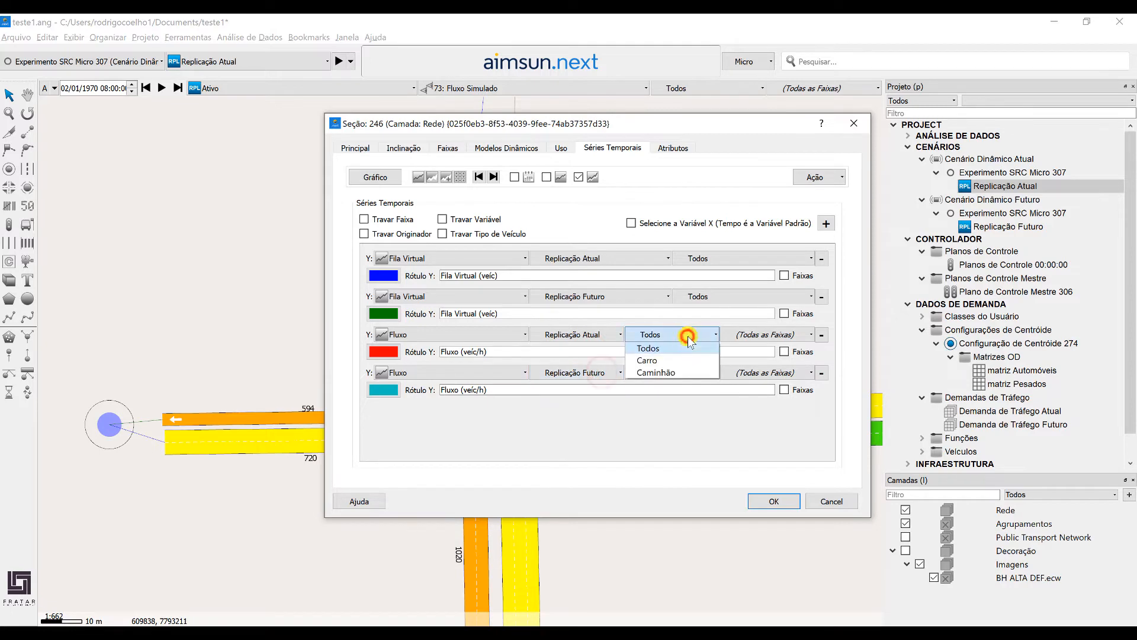
{"action": "left_click", "coordinate": [668, 373]}
{"action": "left_click", "coordinate": [677, 409]}
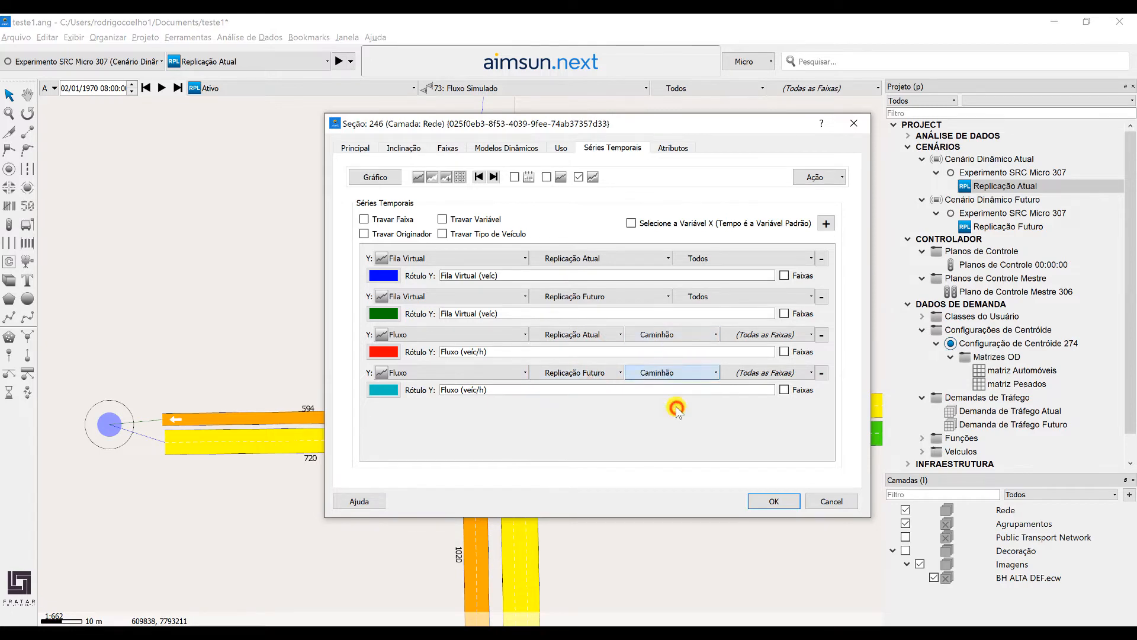
Show the four series as a table in a wider dialog and plot them as a line chart.
{"action": "left_click", "coordinate": [461, 175]}
{"action": "left_click_drag", "start_coordinate": [870, 211], "coordinate": [916, 211]}
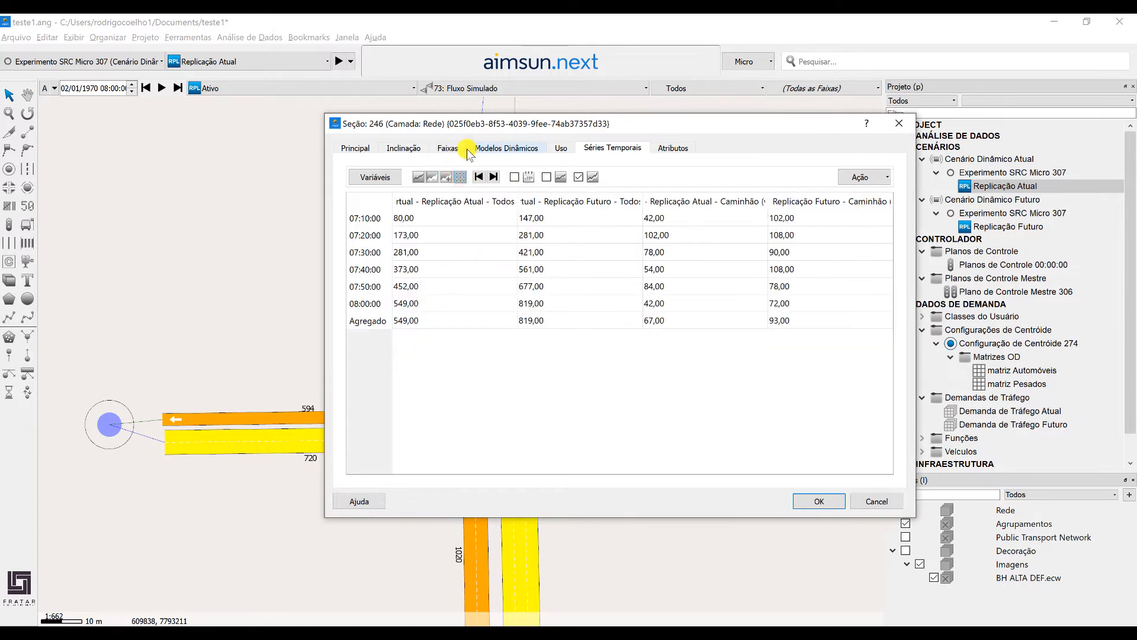
{"action": "left_click", "coordinate": [419, 176]}
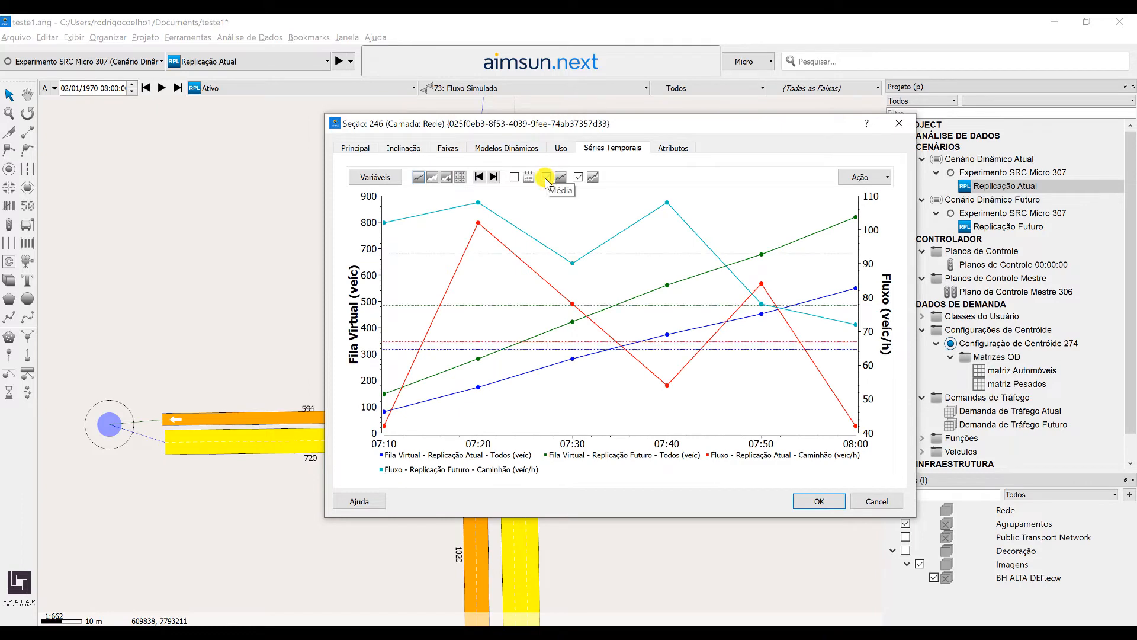
View the four series as an area chart and as a table with their averages, and close the section properties.
{"action": "left_click", "coordinate": [459, 176]}
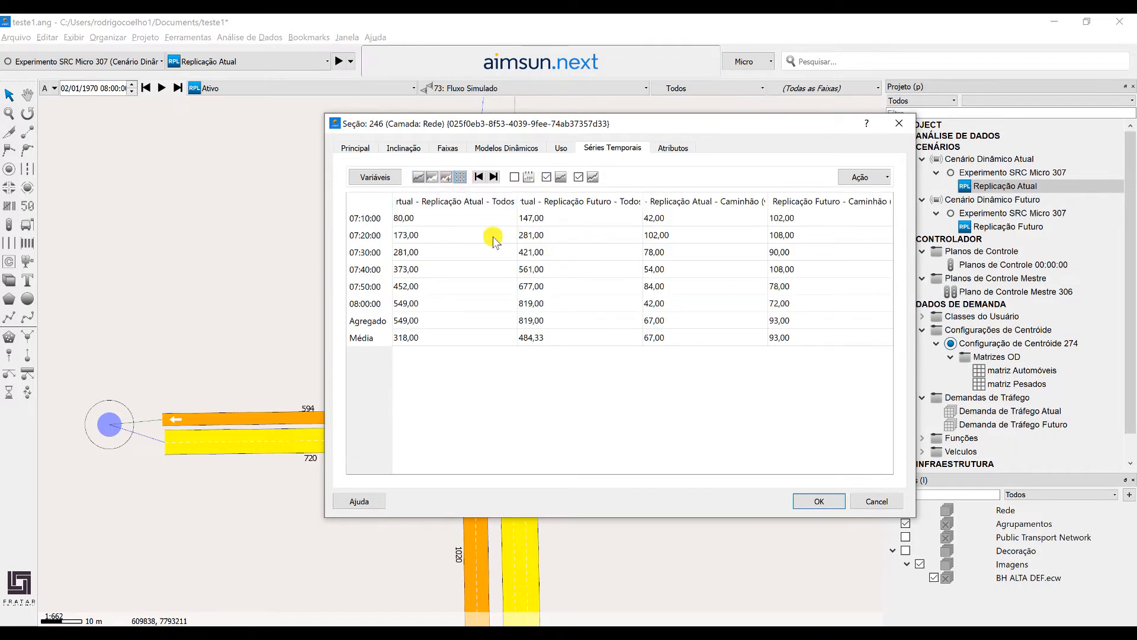
{"action": "left_click", "coordinate": [433, 174]}
{"action": "left_click", "coordinate": [460, 177]}
{"action": "left_click", "coordinate": [433, 176]}
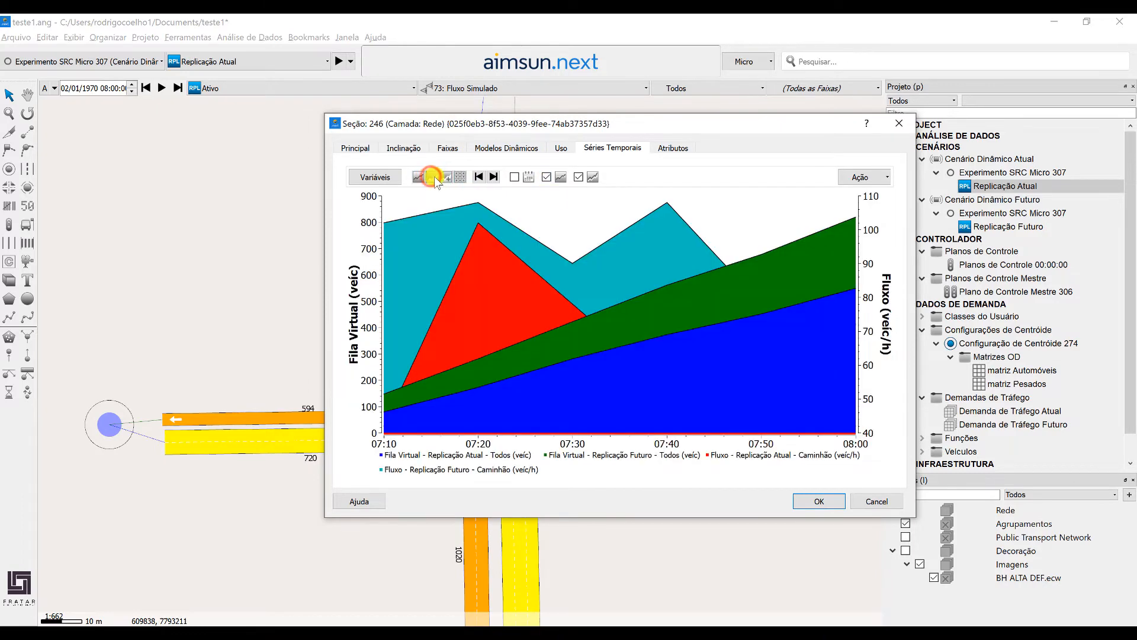
{"action": "left_click", "coordinate": [446, 177]}
{"action": "left_click", "coordinate": [462, 177]}
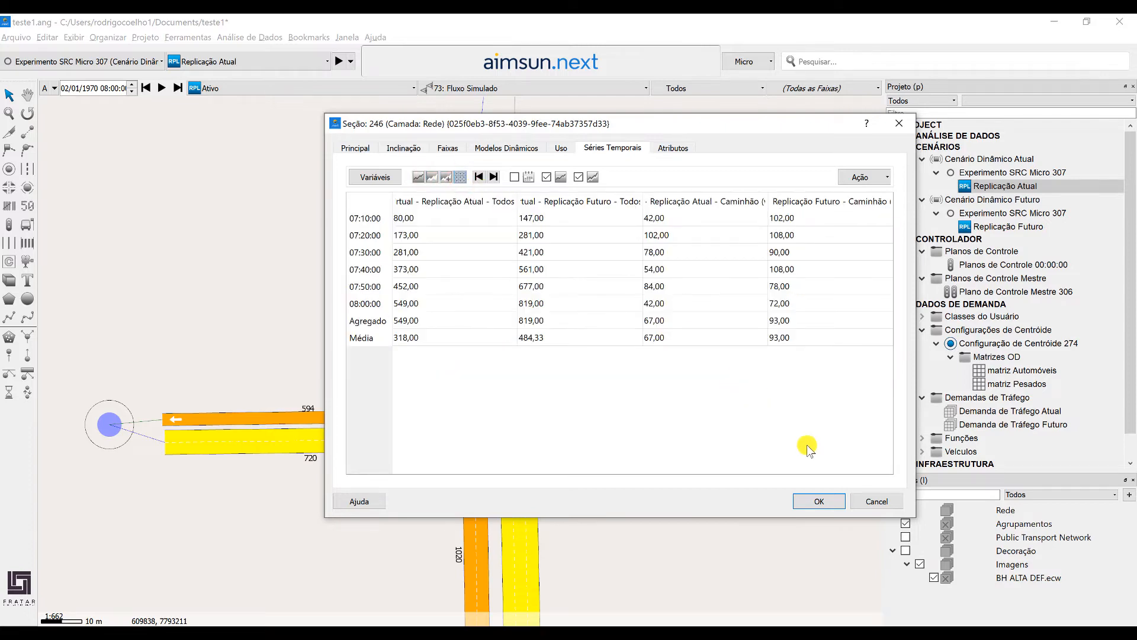
{"action": "left_click", "coordinate": [825, 502]}
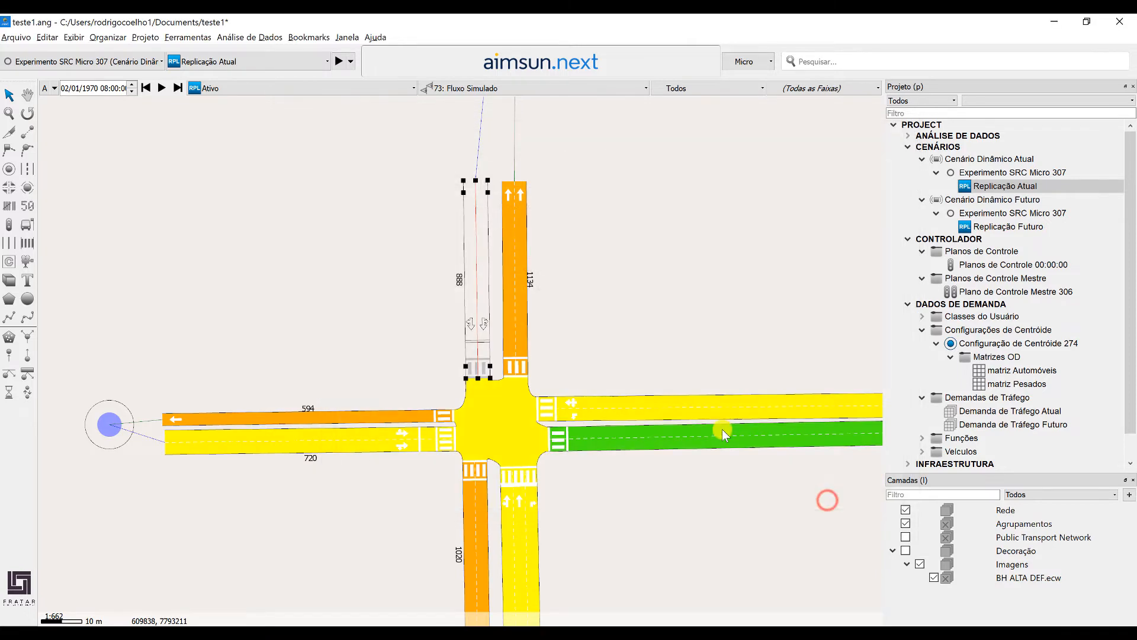
Open the data comparison, remove the Movimento comparison and set the Seção variable to Tempo de Atraso.
{"action": "left_click", "coordinate": [258, 38]}
{"action": "left_click", "coordinate": [299, 144]}
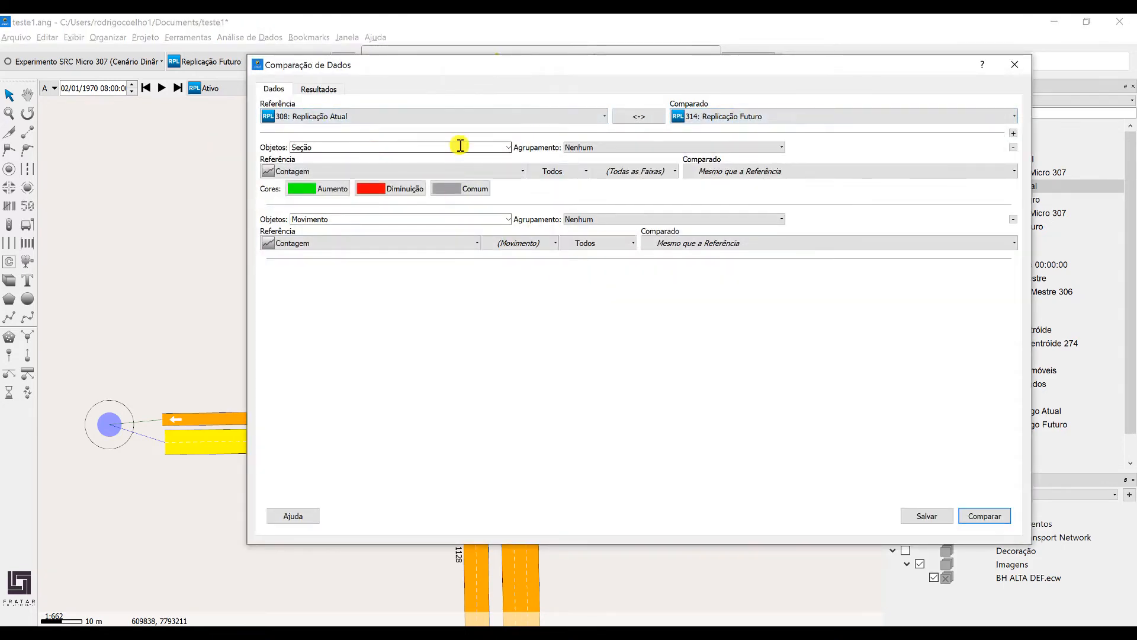
{"action": "left_click", "coordinate": [1013, 220]}
{"action": "left_click", "coordinate": [411, 171]}
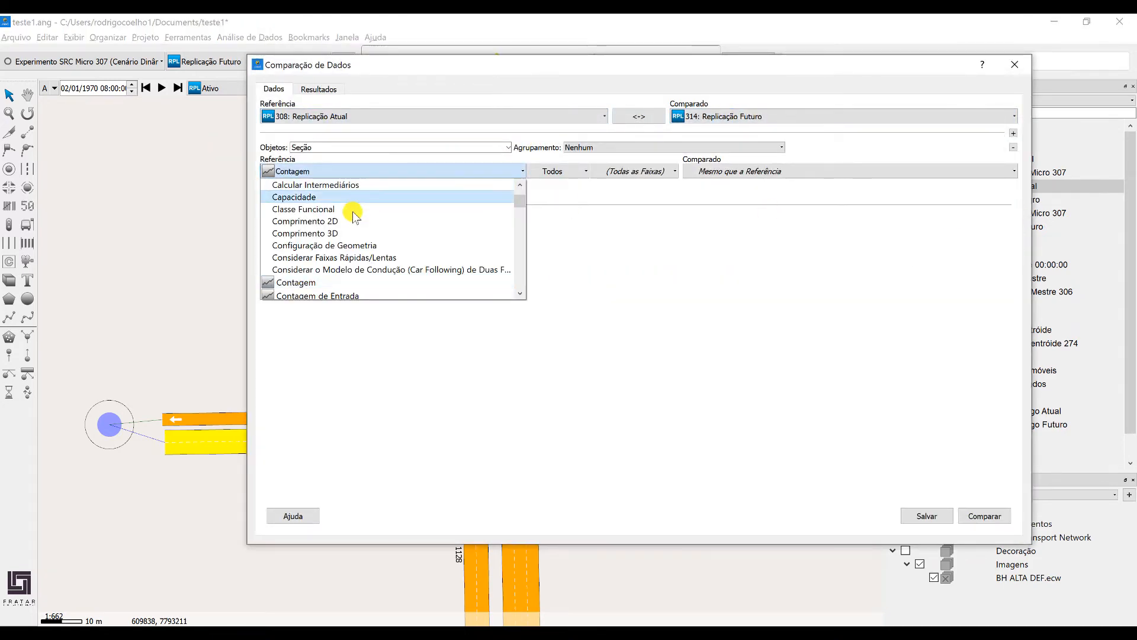
{"action": "scroll", "coordinate": [349, 225], "scroll_direction": "down", "scroll_amount": 5}
{"action": "scroll", "coordinate": [349, 240], "scroll_direction": "down", "scroll_amount": 8}
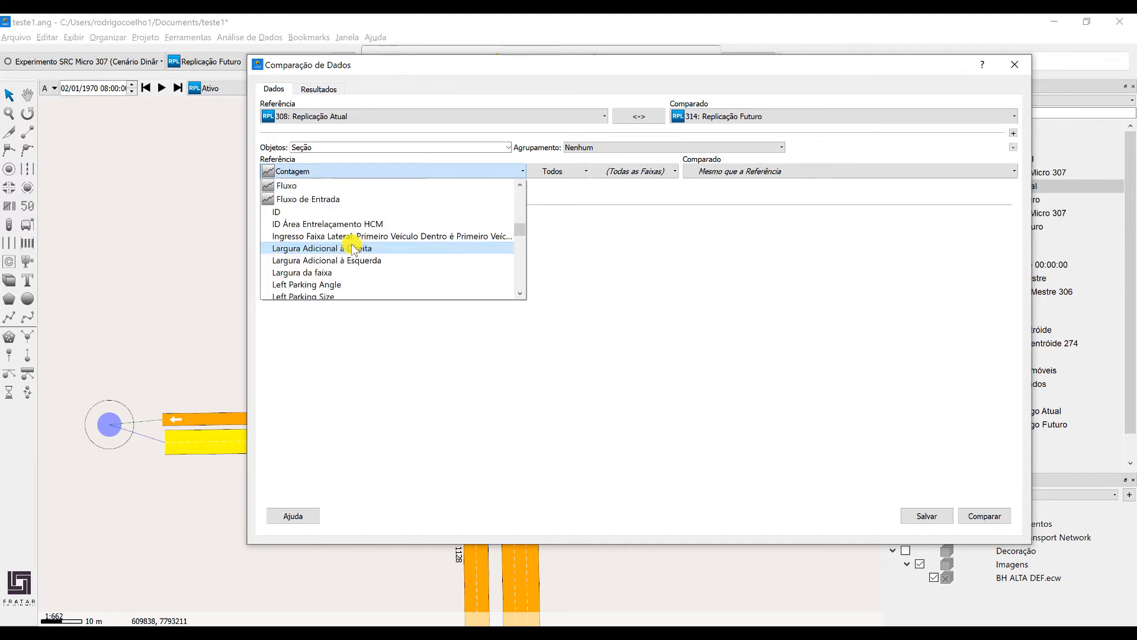
{"action": "scroll", "coordinate": [361, 257], "scroll_direction": "down", "scroll_amount": 1}
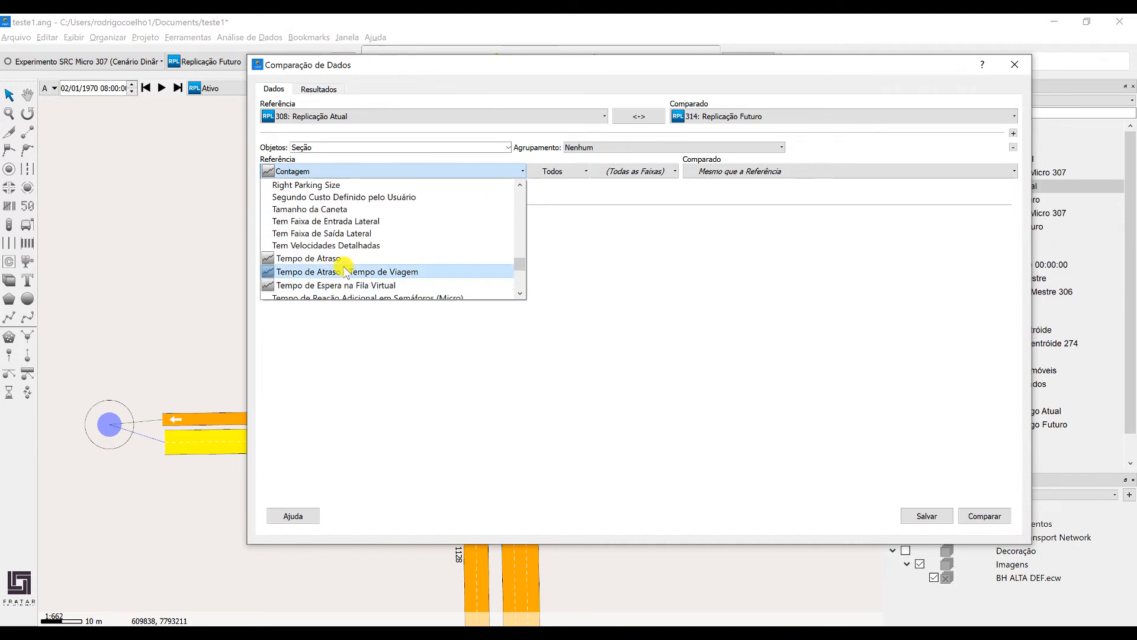
{"action": "left_click", "coordinate": [278, 259]}
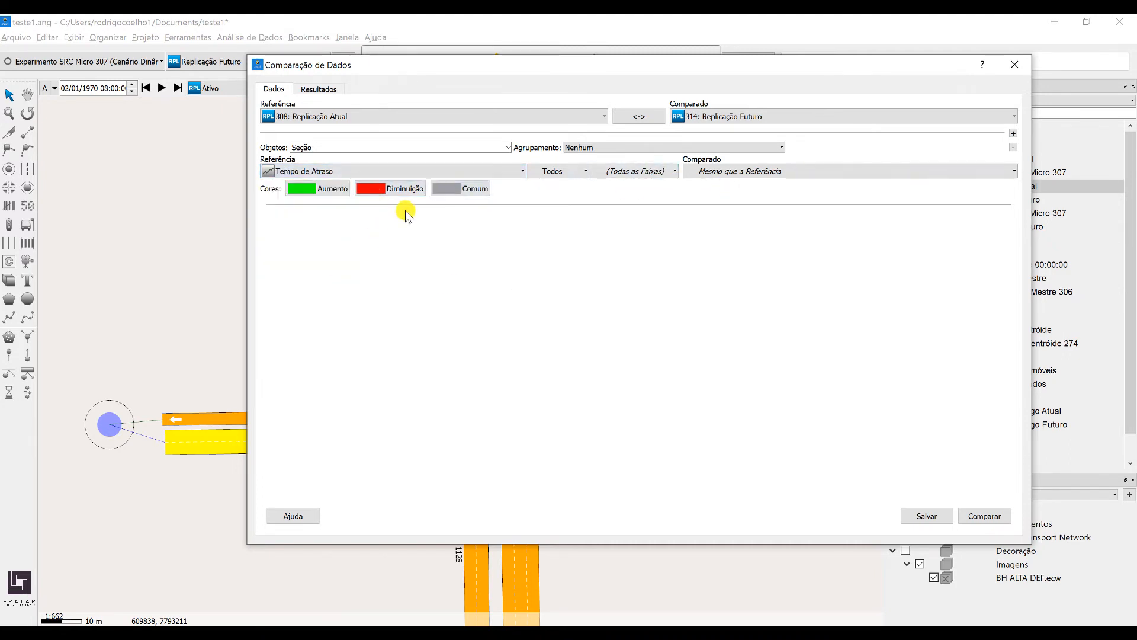
Set the comparison colours to red (#ff0000) for Aumento and light green for Diminuição.
{"action": "left_click", "coordinate": [329, 191]}
{"action": "left_click", "coordinate": [516, 265]}
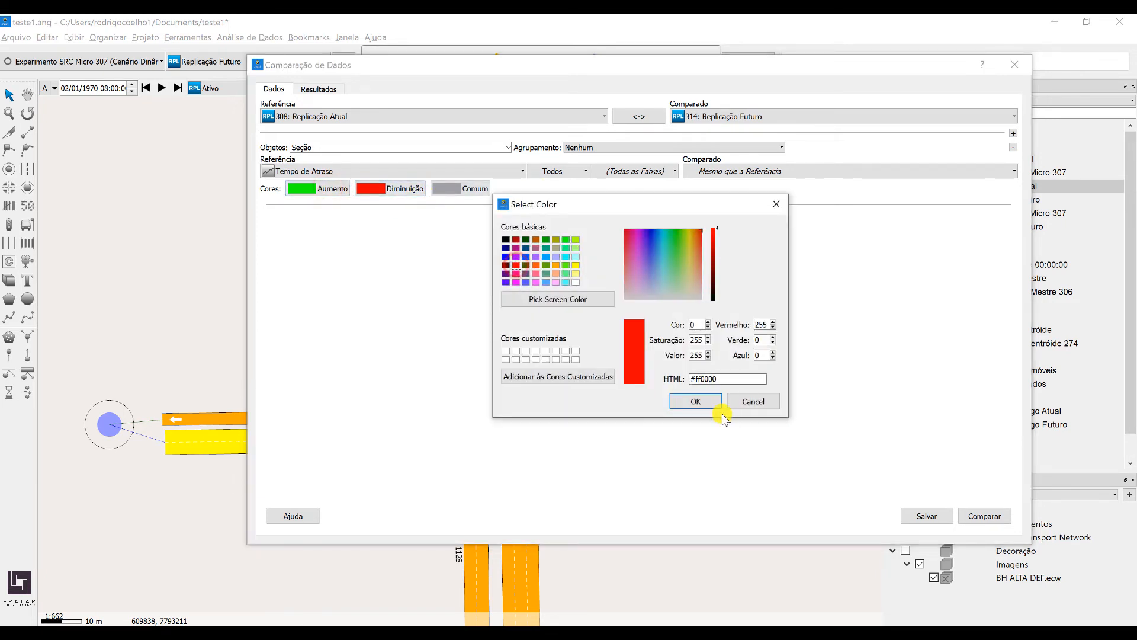
{"action": "left_click", "coordinate": [695, 401]}
{"action": "left_click", "coordinate": [393, 188]}
{"action": "left_click", "coordinate": [567, 249]}
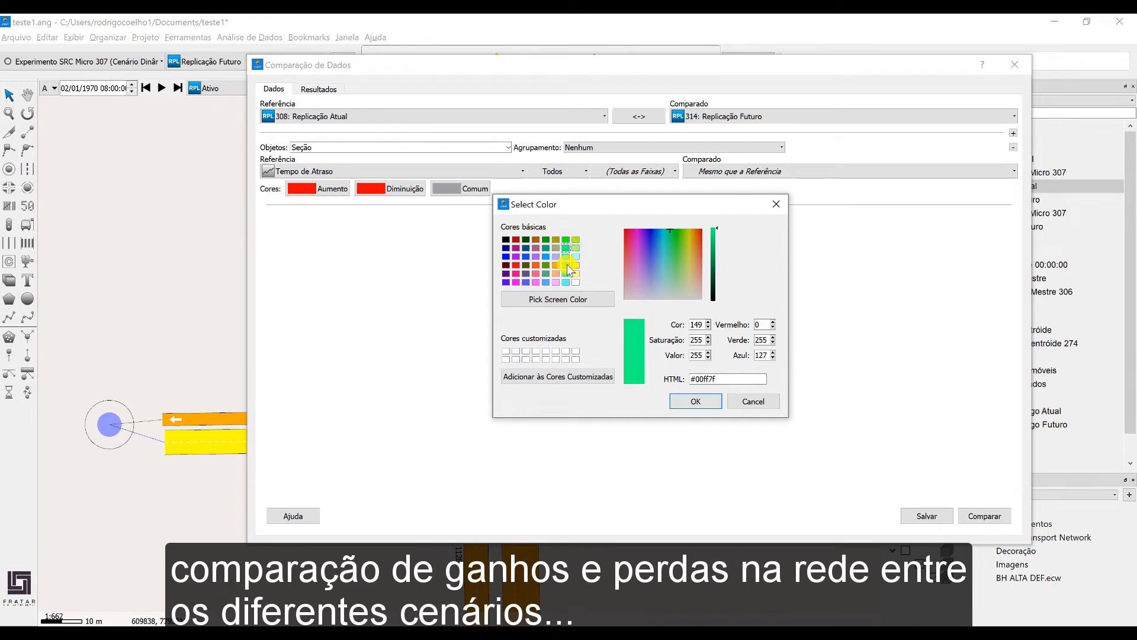
{"action": "left_click", "coordinate": [567, 265]}
{"action": "left_click", "coordinate": [703, 401]}
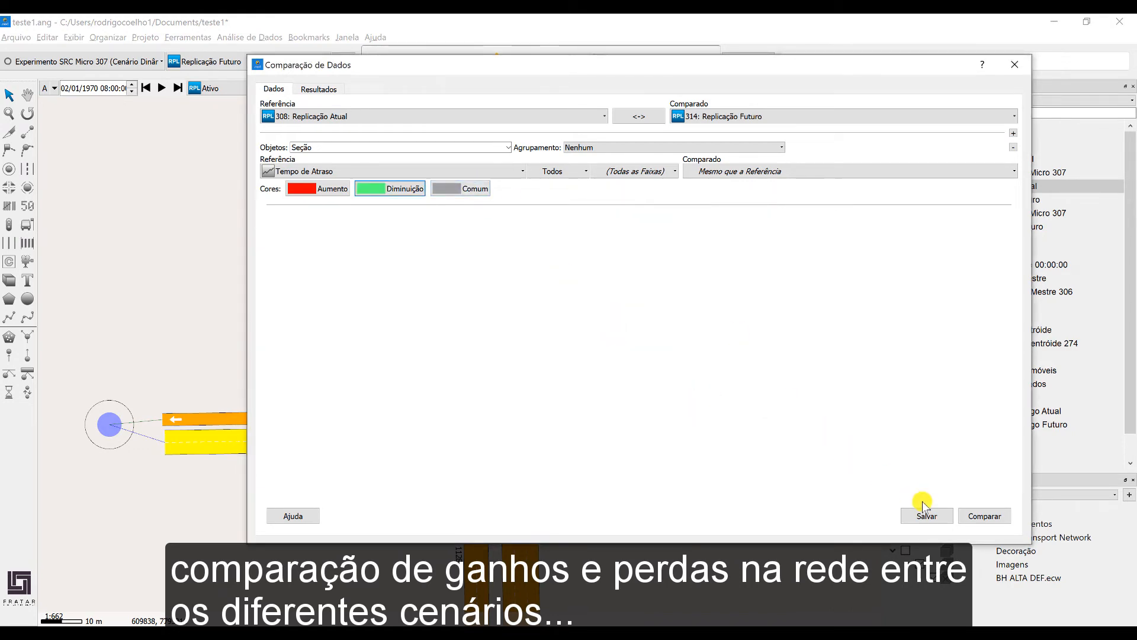
Run the delay comparison, show its results as a table and widen the Diferença Absoluta and Diferença Relativa columns.
{"action": "left_click", "coordinate": [984, 516]}
{"action": "left_click_drag", "start_coordinate": [517, 67], "coordinate": [580, 75]}
{"action": "left_click", "coordinate": [641, 142]}
{"action": "left_click", "coordinate": [317, 131]}
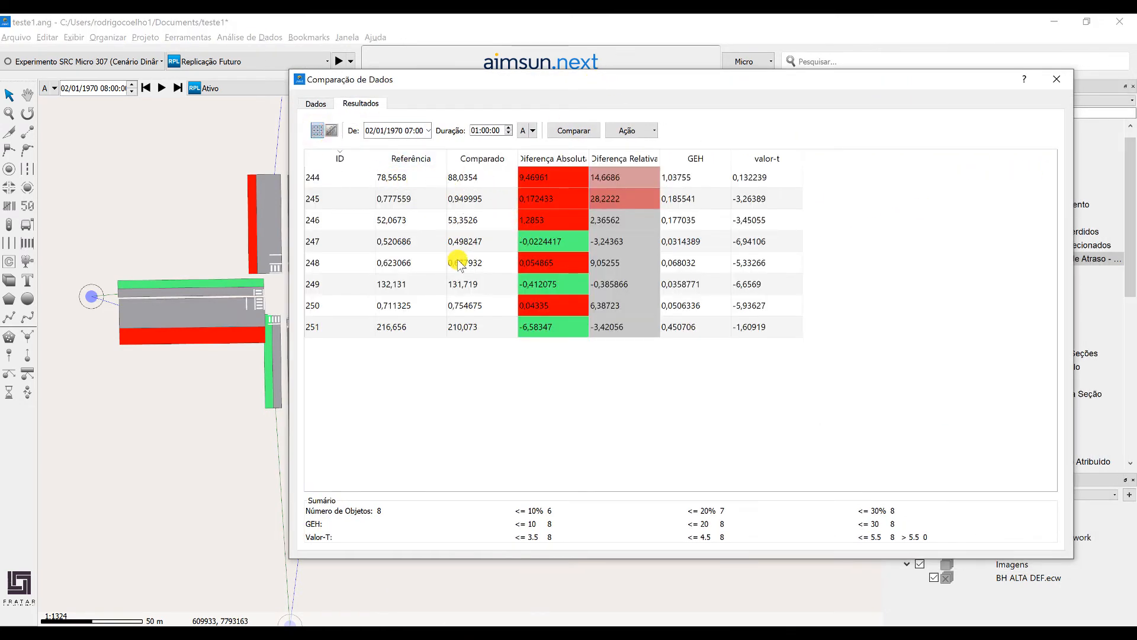
{"action": "double_click", "coordinate": [660, 156]}
{"action": "double_click", "coordinate": [588, 155]}
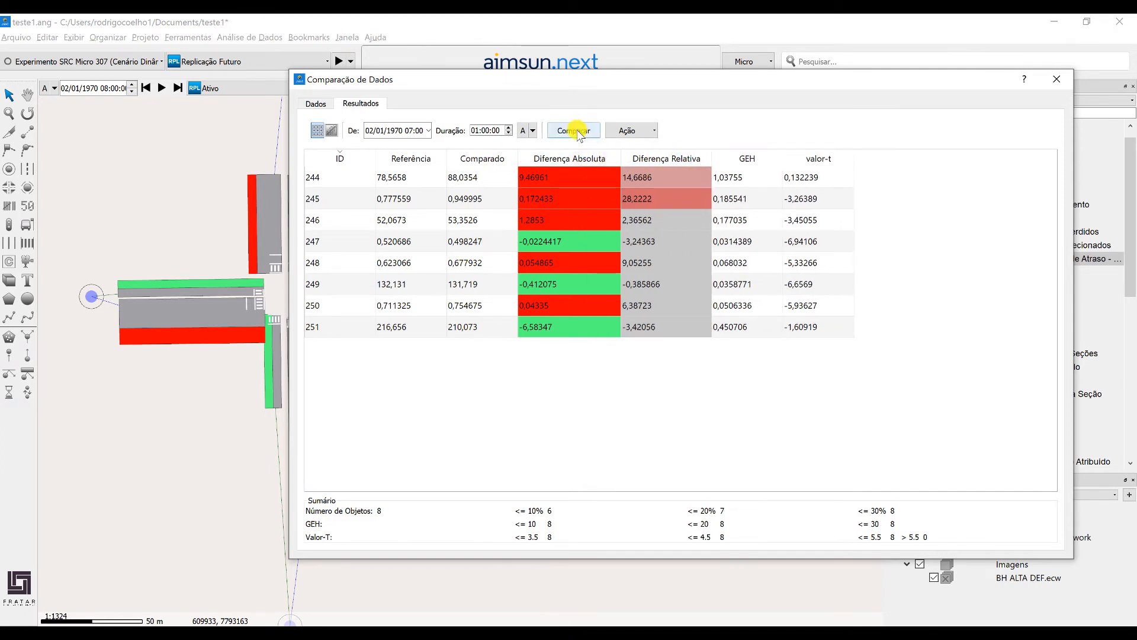
Switch the comparison results to the graph view and rerun the comparison from its data settings.
{"action": "left_click", "coordinate": [327, 131]}
{"action": "left_click", "coordinate": [314, 103]}
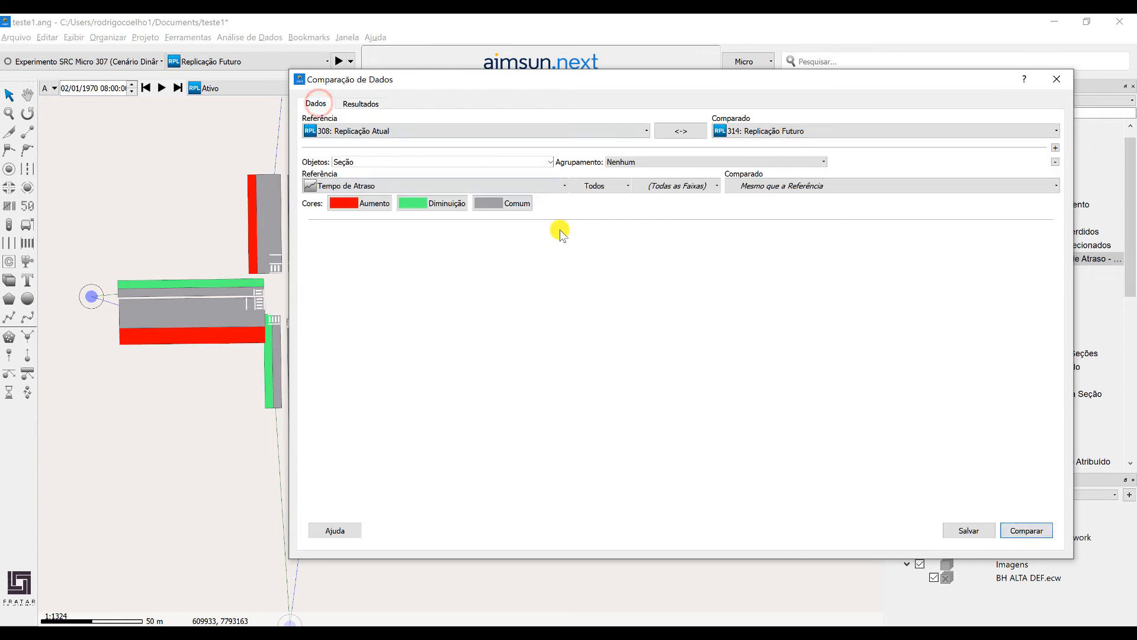
{"action": "left_click", "coordinate": [1019, 527]}
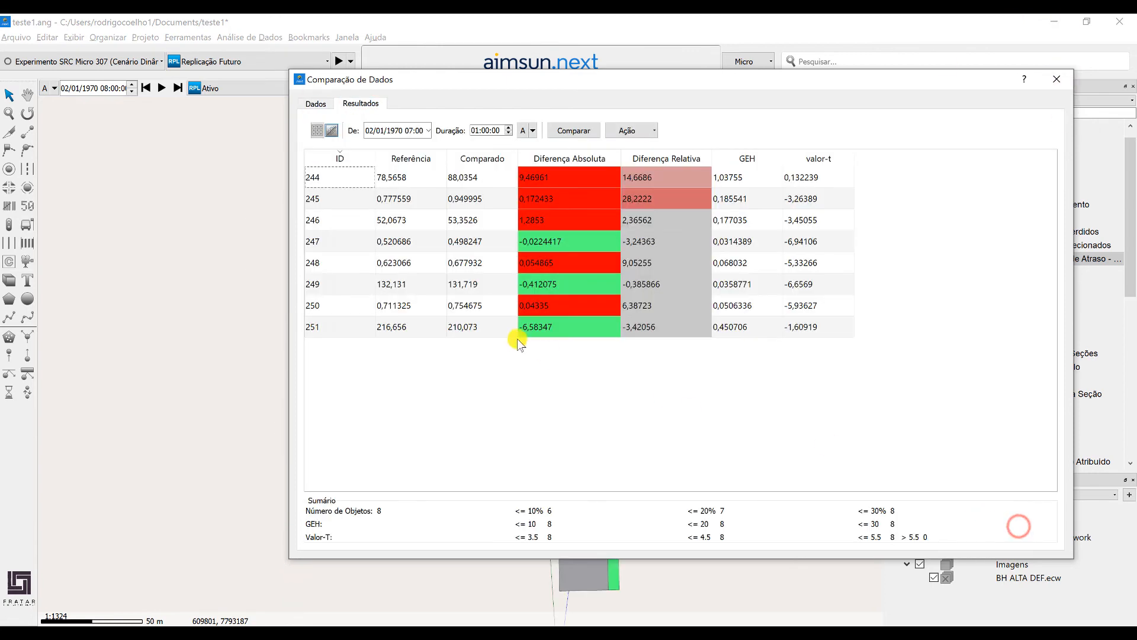
Close the data comparison and collapse the Modos de Exibição folder in the project tree.
{"action": "left_click", "coordinate": [1056, 81]}
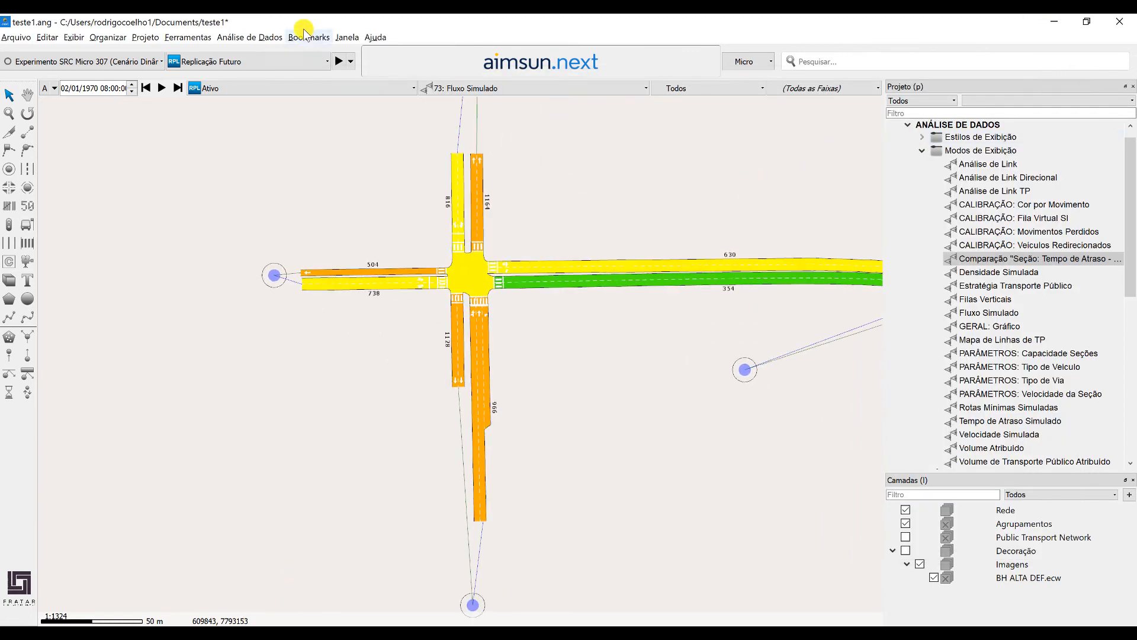
{"action": "left_click", "coordinate": [260, 38]}
{"action": "left_click", "coordinate": [408, 22]}
{"action": "left_click", "coordinate": [922, 151]}
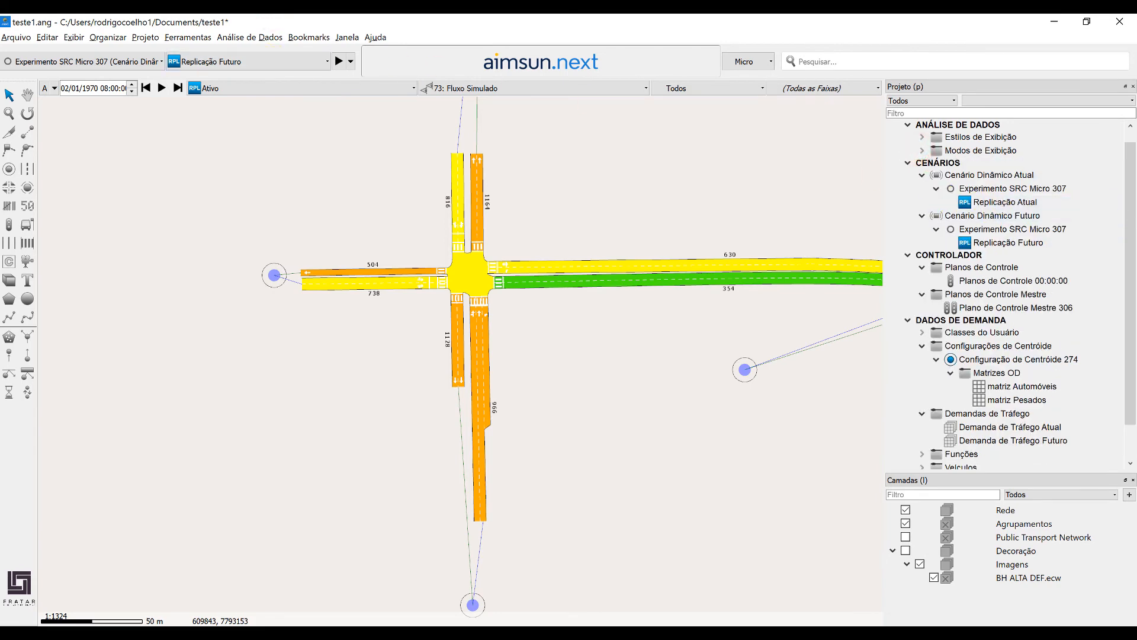
Create a new dynamic analyser label for the intersection node.
{"action": "scroll", "coordinate": [472, 265], "scroll_direction": "up", "scroll_amount": 5}
{"action": "right_click", "coordinate": [468, 254]}
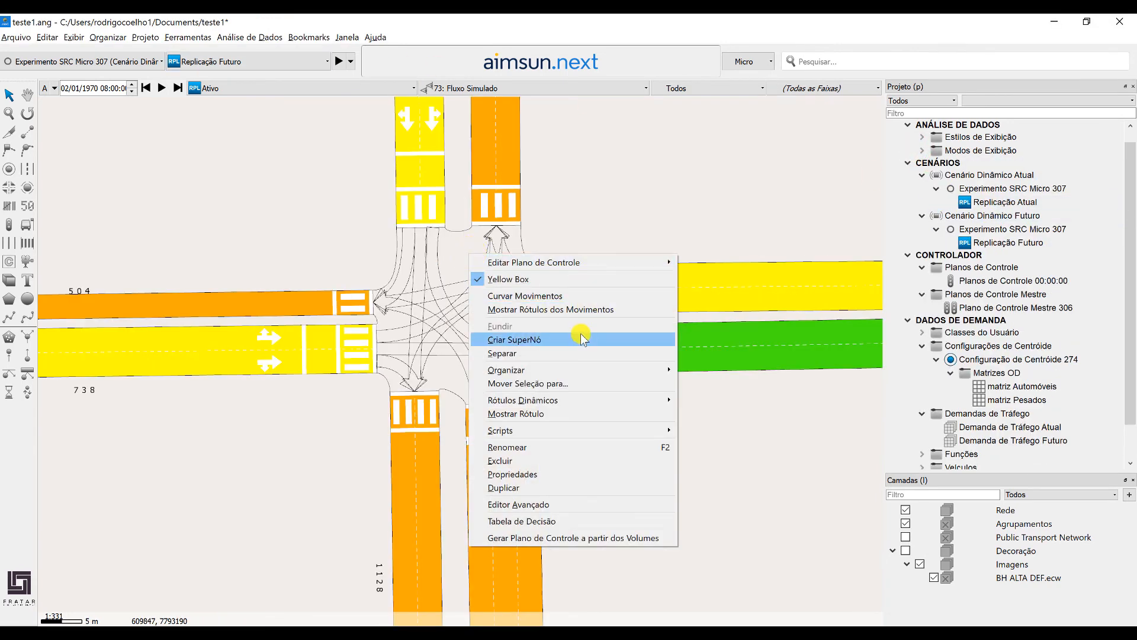
{"action": "mouse_move", "coordinate": [592, 400]}
{"action": "mouse_move", "coordinate": [710, 401]}
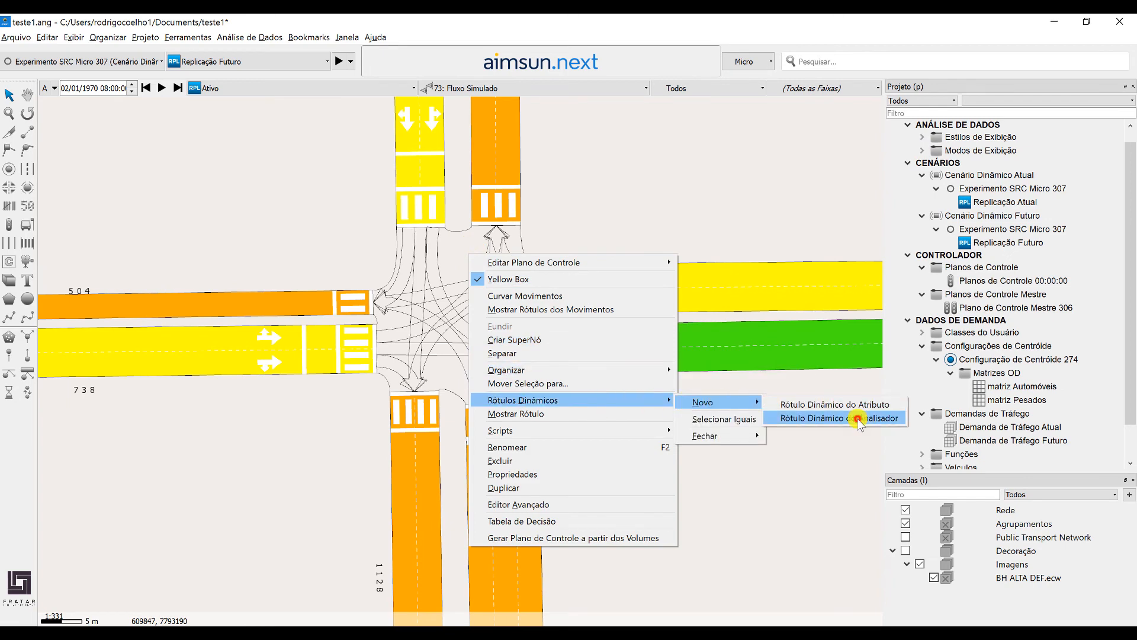
{"action": "left_click", "coordinate": [856, 418]}
Set the node analyser's attribute to Tempo Parado for Replicação Atual and accept the label.
{"action": "left_click", "coordinate": [519, 304]}
{"action": "scroll", "coordinate": [521, 389], "scroll_direction": "down", "scroll_amount": 15}
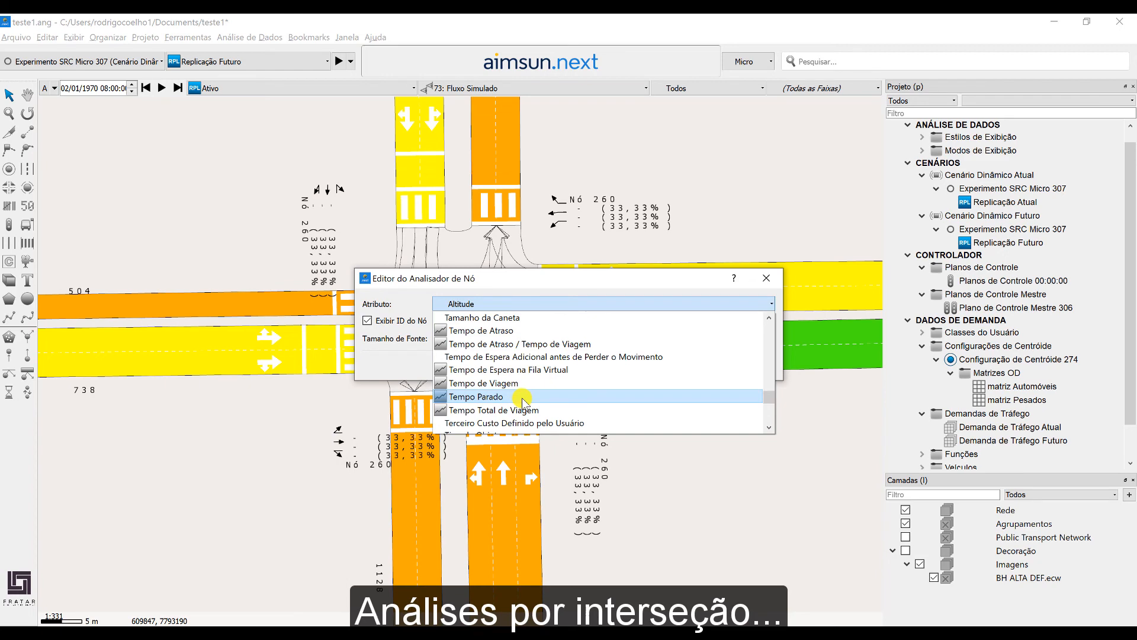
{"action": "left_click", "coordinate": [522, 396]}
{"action": "left_click", "coordinate": [696, 308]}
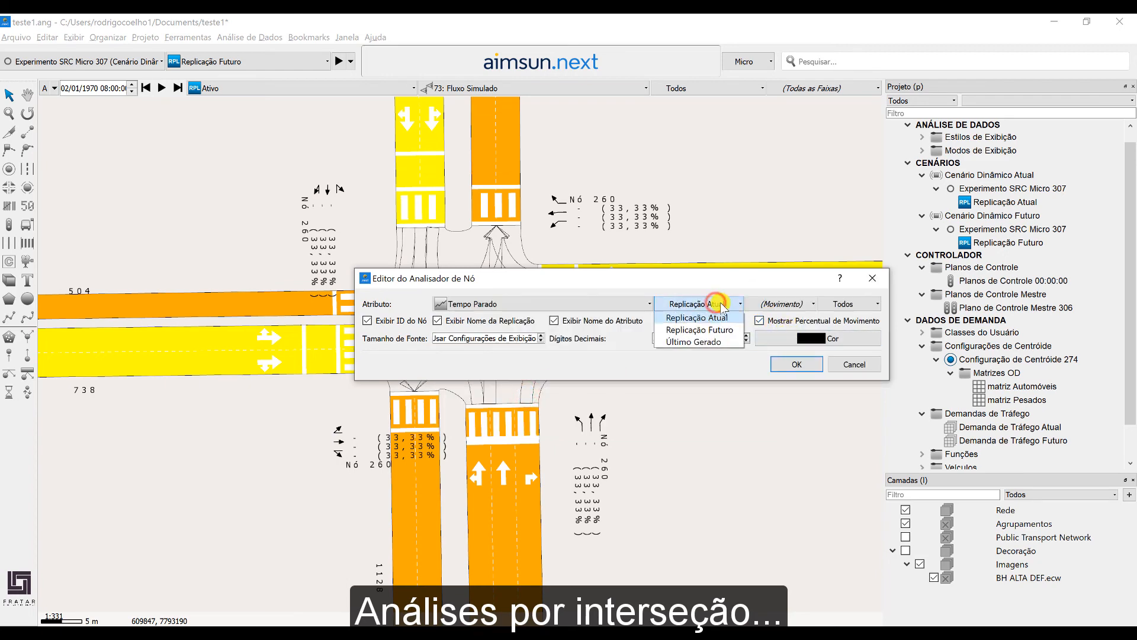
{"action": "left_click", "coordinate": [720, 301]}
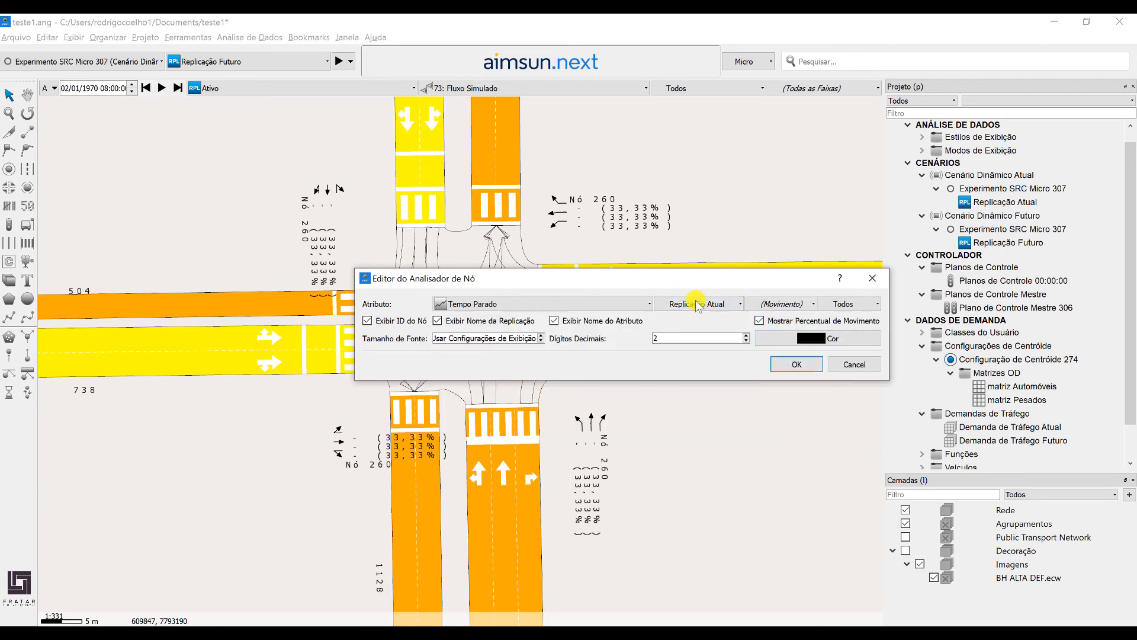
{"action": "left_click", "coordinate": [800, 364]}
Switch the map statistics to the aggregated period and display the Filas Verticais view mode.
{"action": "left_click_drag", "start_coordinate": [560, 164], "coordinate": [610, 149]}
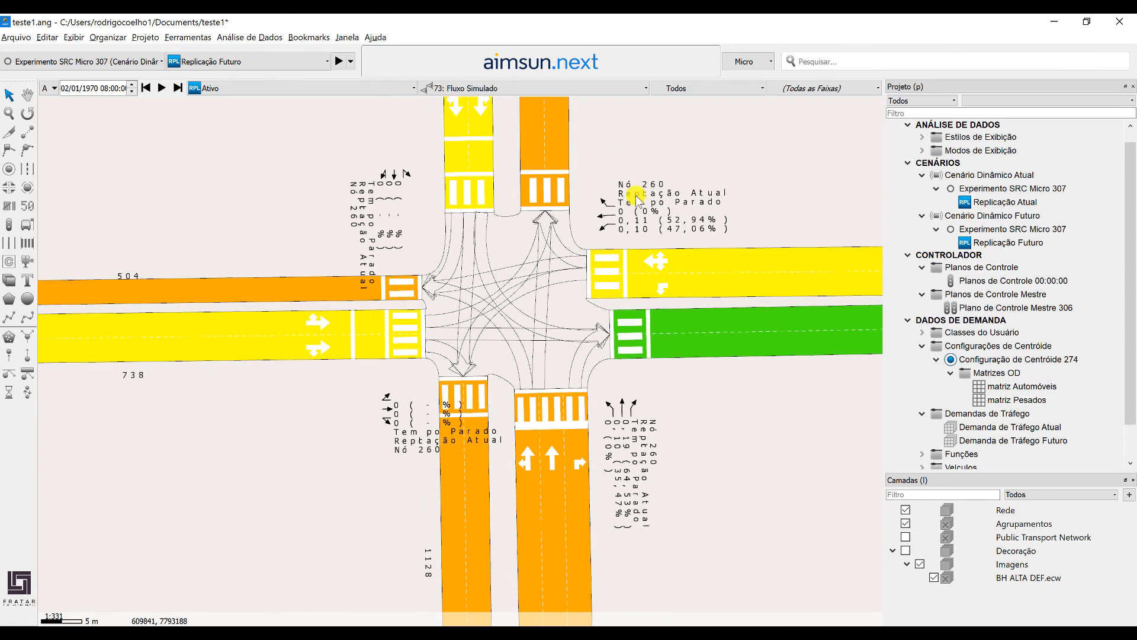
{"action": "left_click", "coordinate": [40, 87]}
{"action": "scroll", "coordinate": [296, 220], "scroll_direction": "down", "scroll_amount": 3}
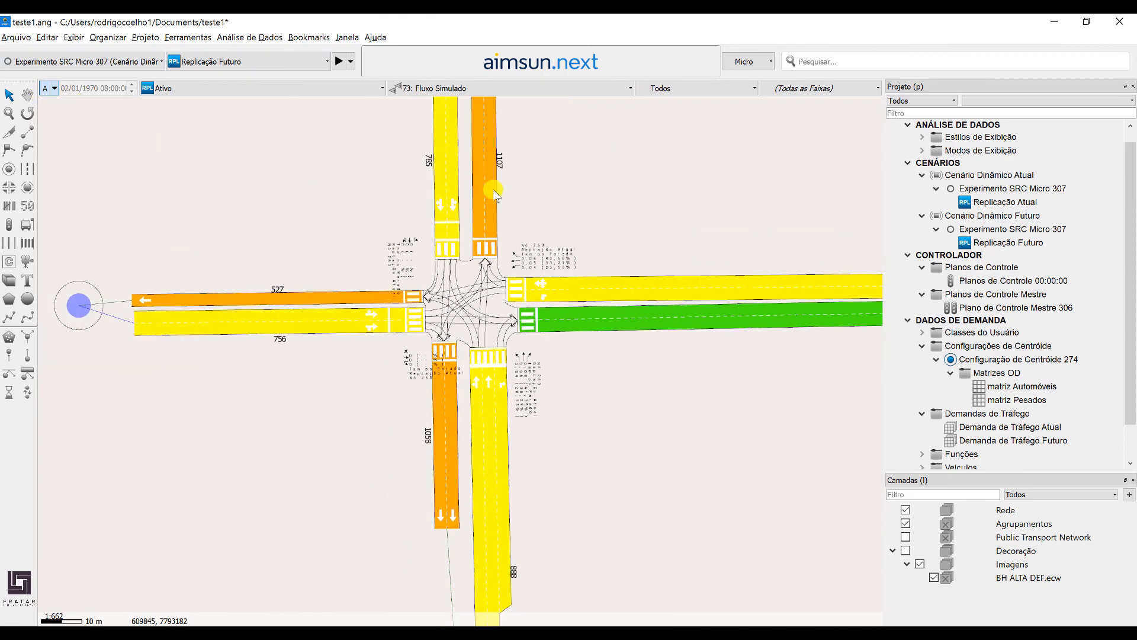
{"action": "left_click", "coordinate": [496, 89]}
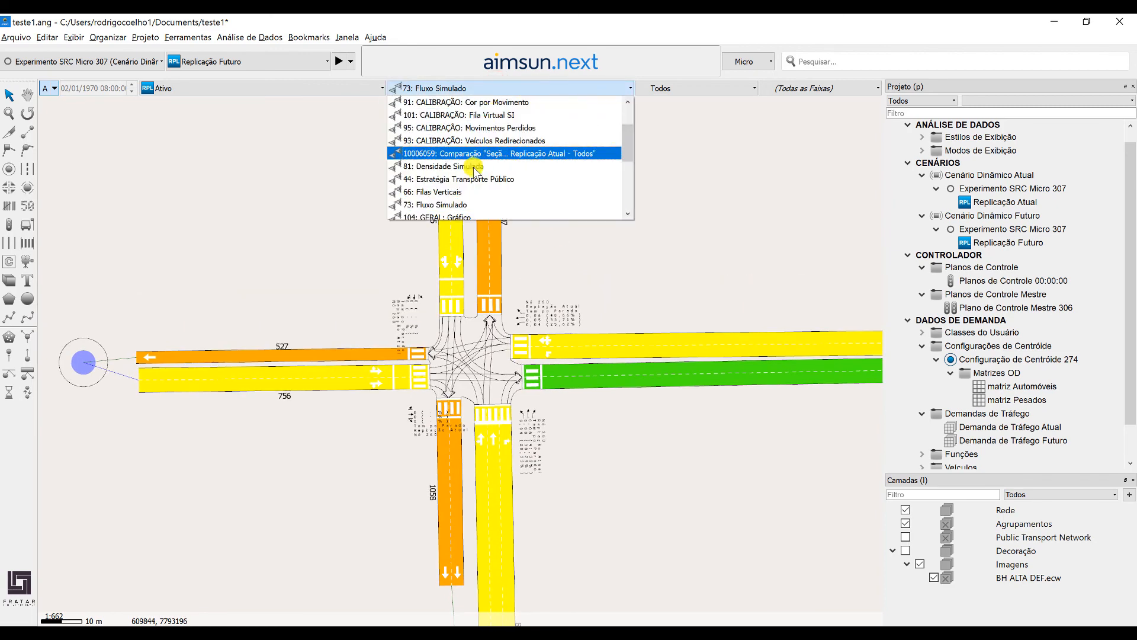
{"action": "left_click", "coordinate": [468, 191]}
Display the Tempo de Atraso Simulado view mode on the map.
{"action": "left_click", "coordinate": [515, 88]}
{"action": "scroll", "coordinate": [508, 148], "scroll_direction": "down", "scroll_amount": 3}
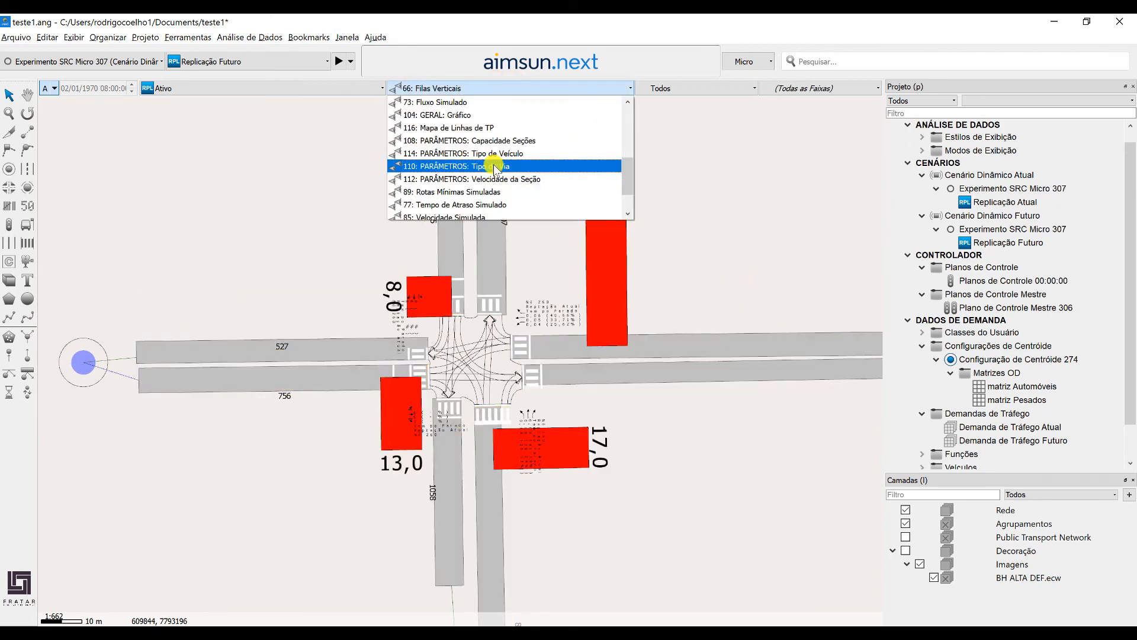
{"action": "left_click", "coordinate": [482, 166]}
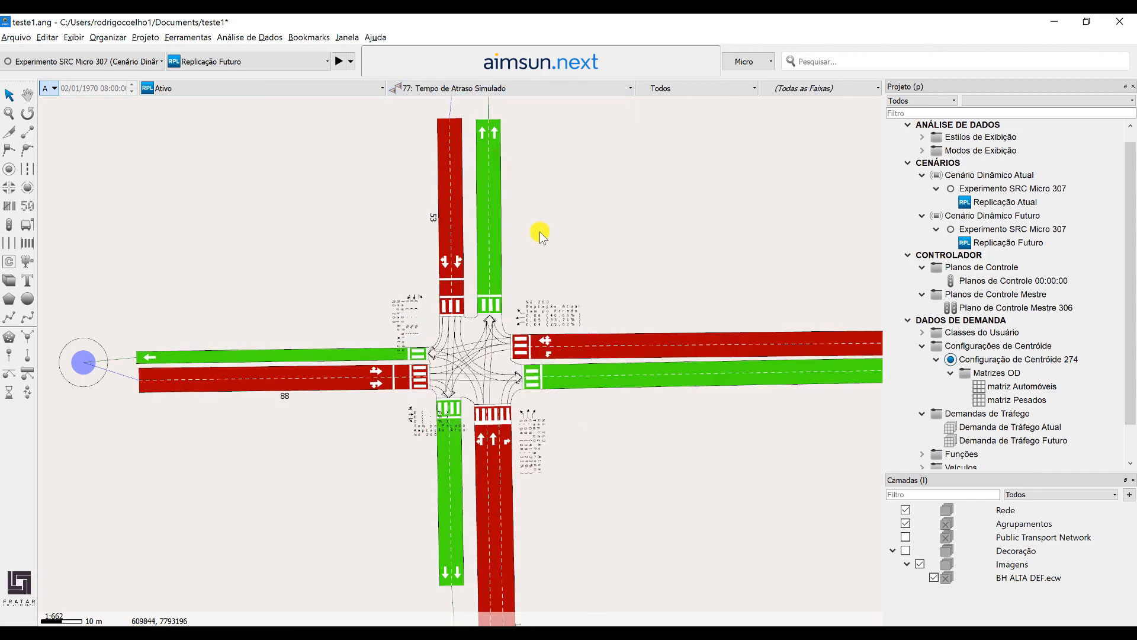
Open the list of map view modes and go to its first entries.
{"action": "left_click", "coordinate": [524, 88]}
{"action": "scroll", "coordinate": [478, 165], "scroll_direction": "up", "scroll_amount": 5}
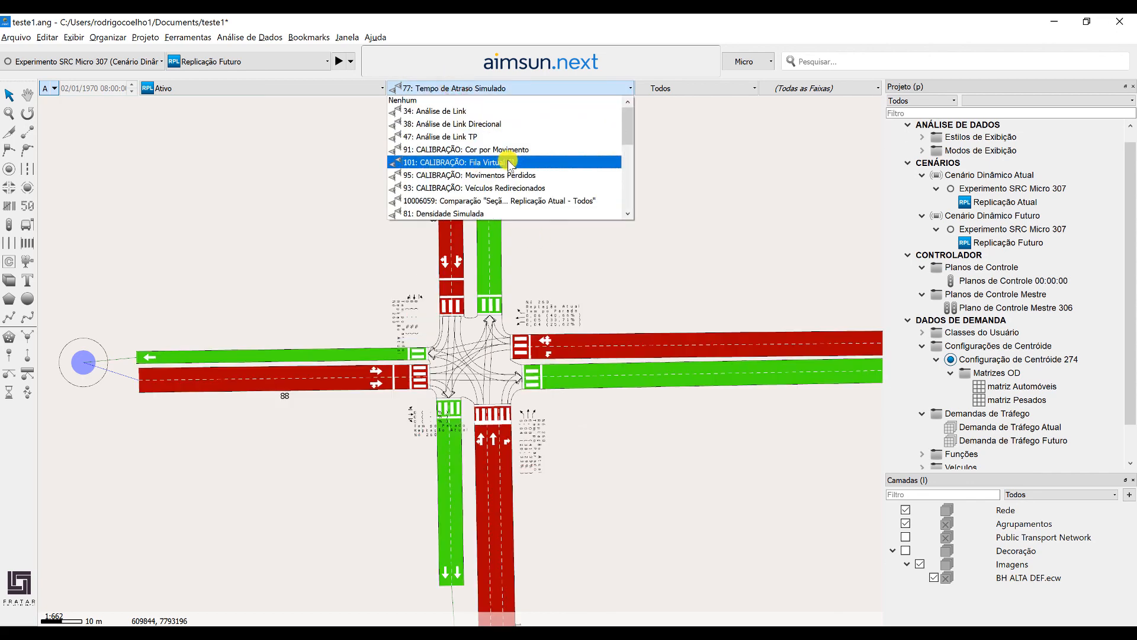